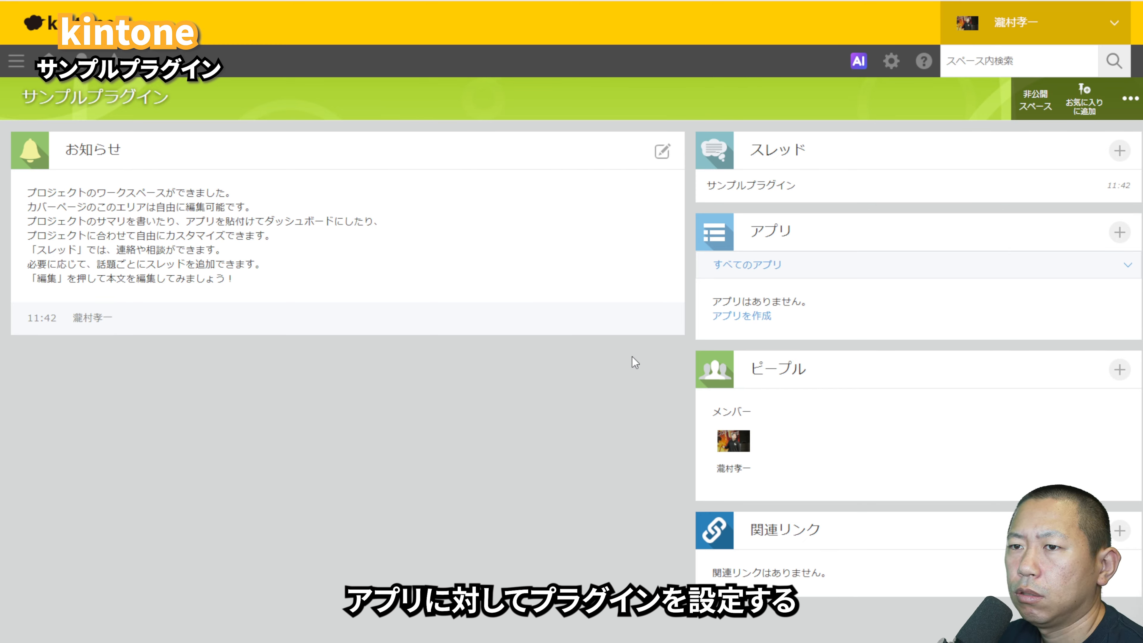
# Step: Open the plugin management page in kintone system administration
pyautogui.click(895, 65)
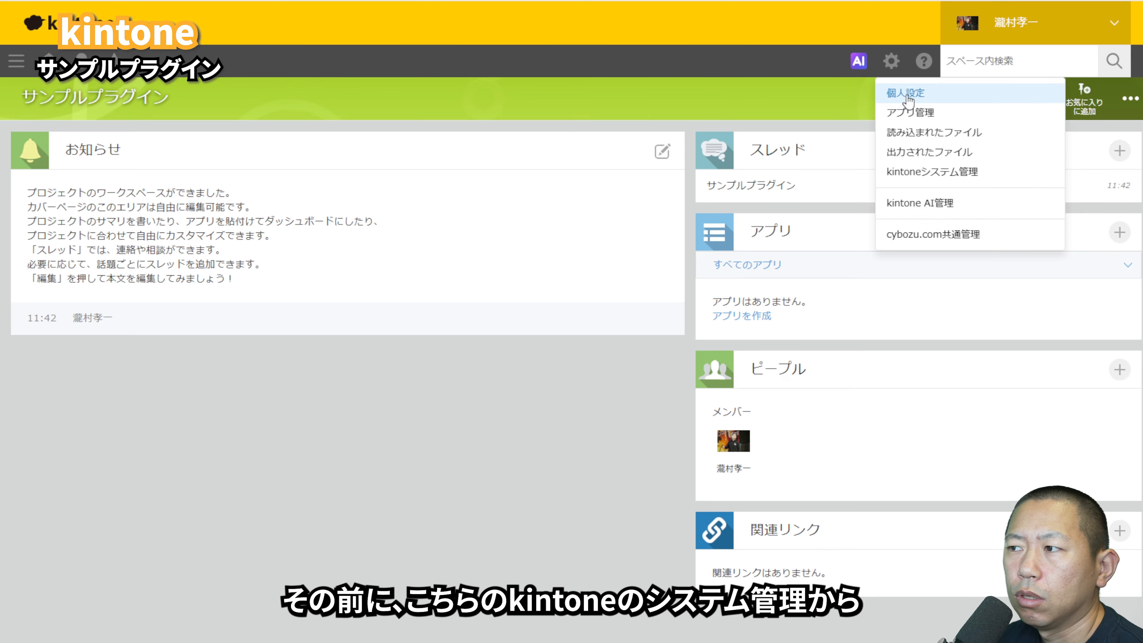
pyautogui.click(920, 175)
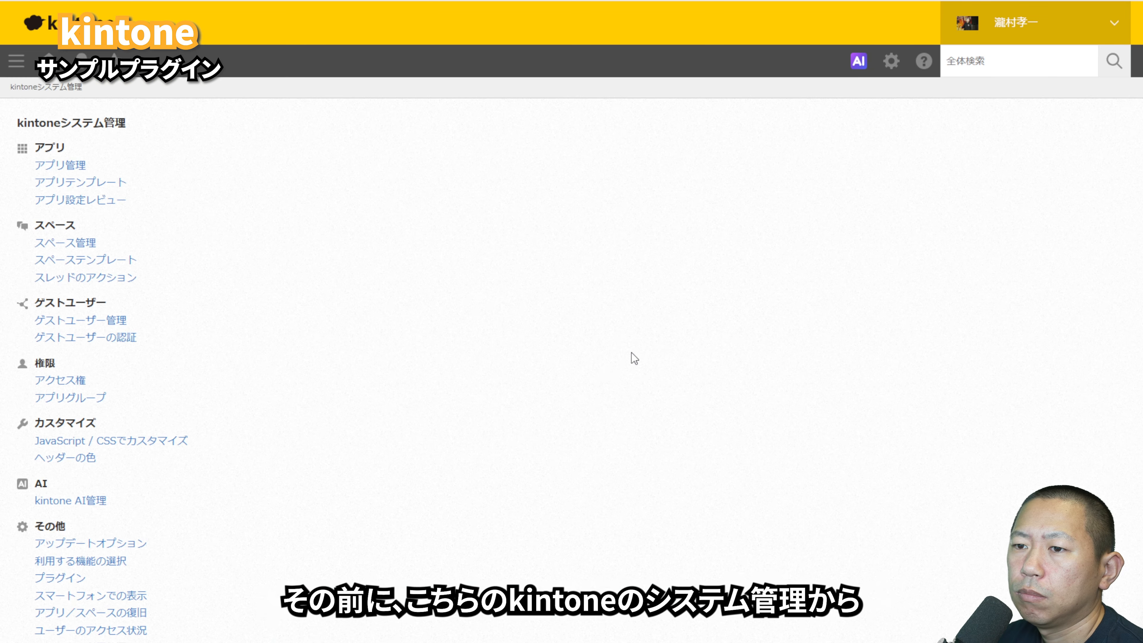
pyautogui.click(58, 579)
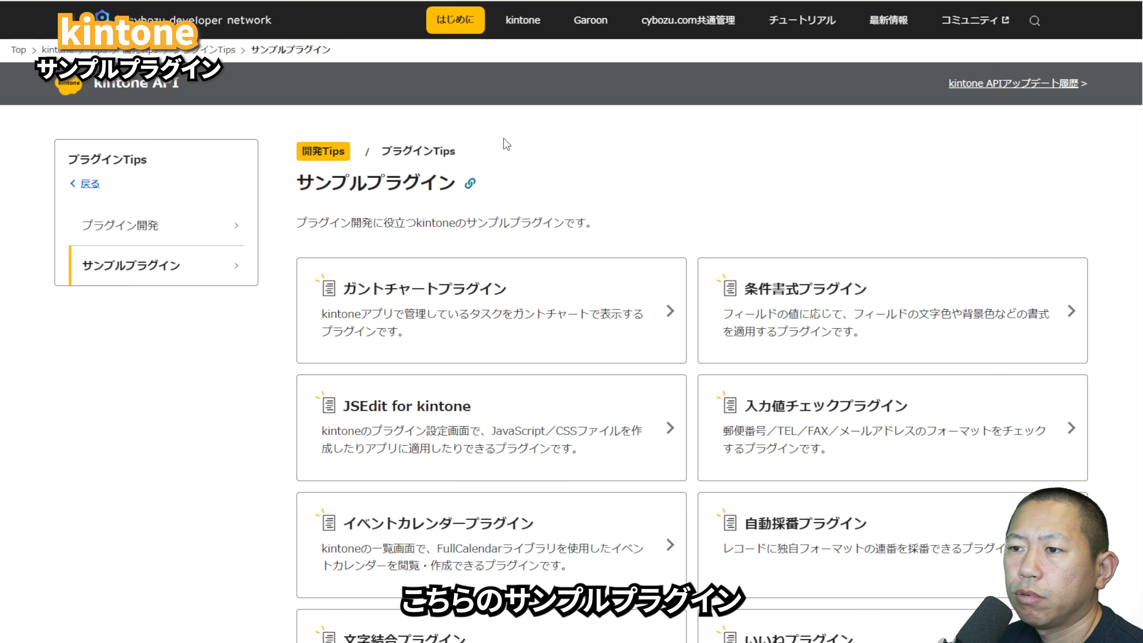
# Step: On cybozu developer network, open the ガントチャートプラグイン article and examine its packaging section for the packaged sample download
pyautogui.click(503, 302)
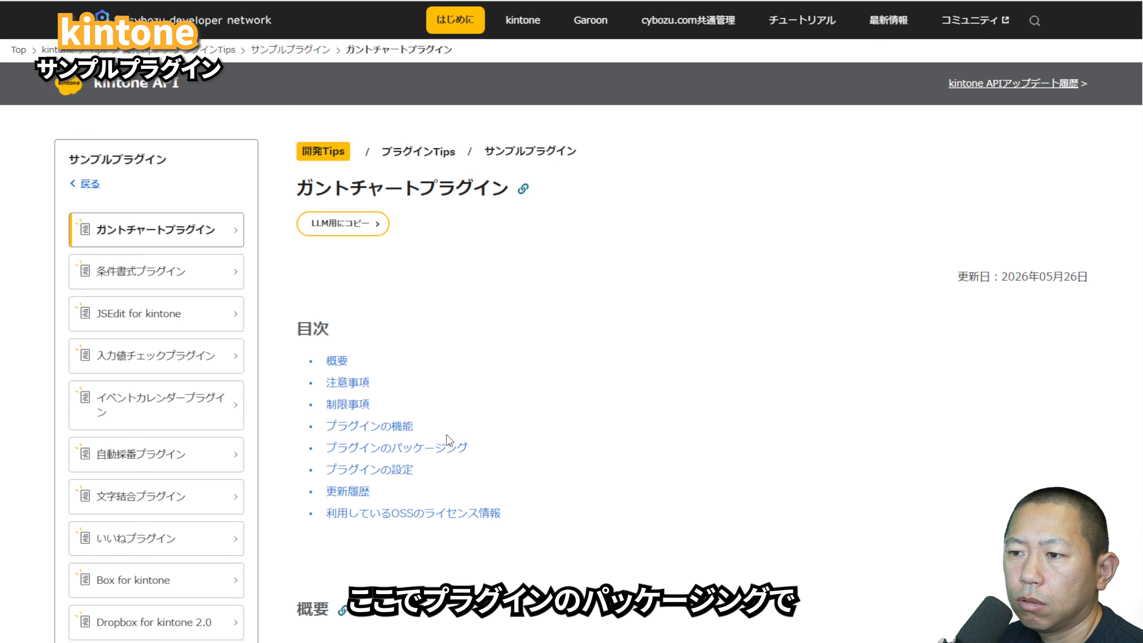
pyautogui.click(439, 450)
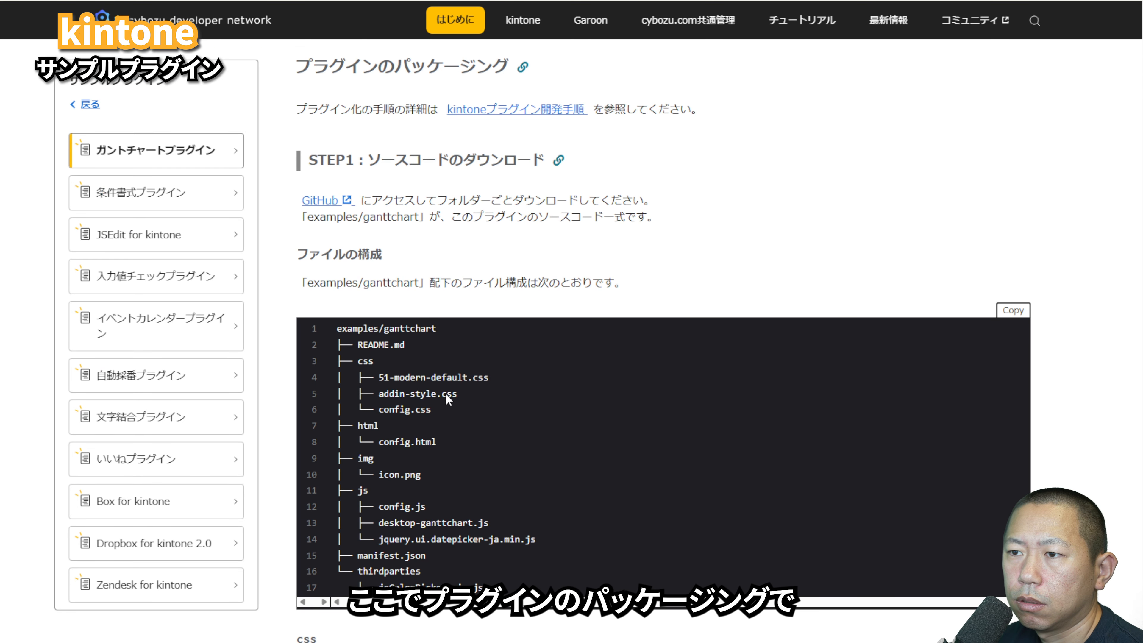
pyautogui.scroll(-10, 410, 256)
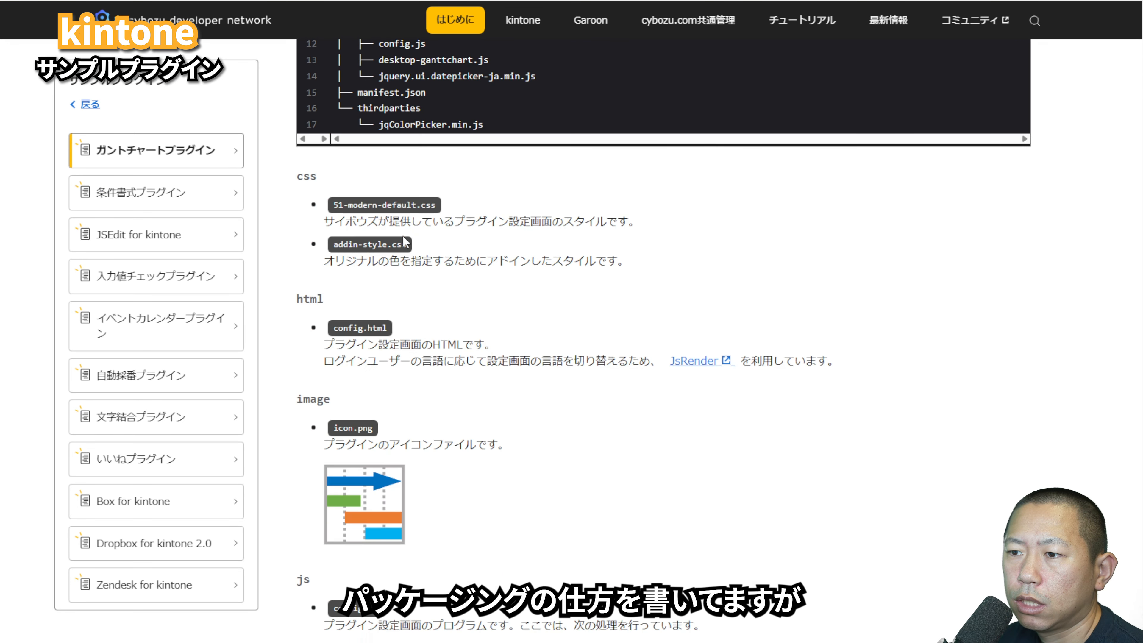
pyautogui.scroll(-5, 405, 241)
pyautogui.scroll(-7, 405, 236)
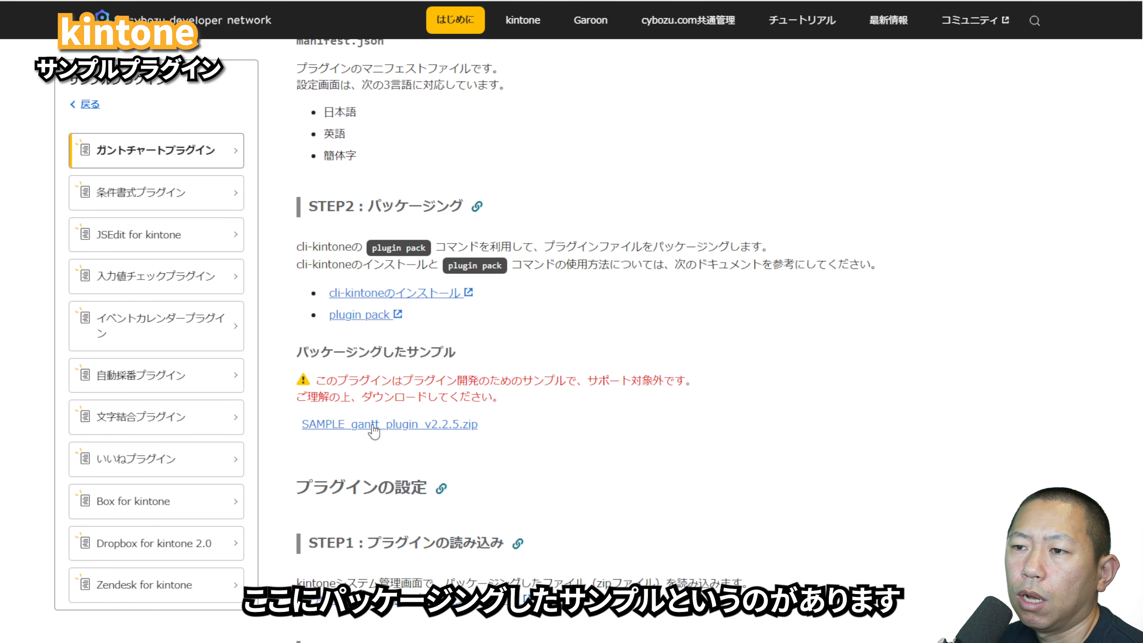
pyautogui.scroll(15, 400, 395)
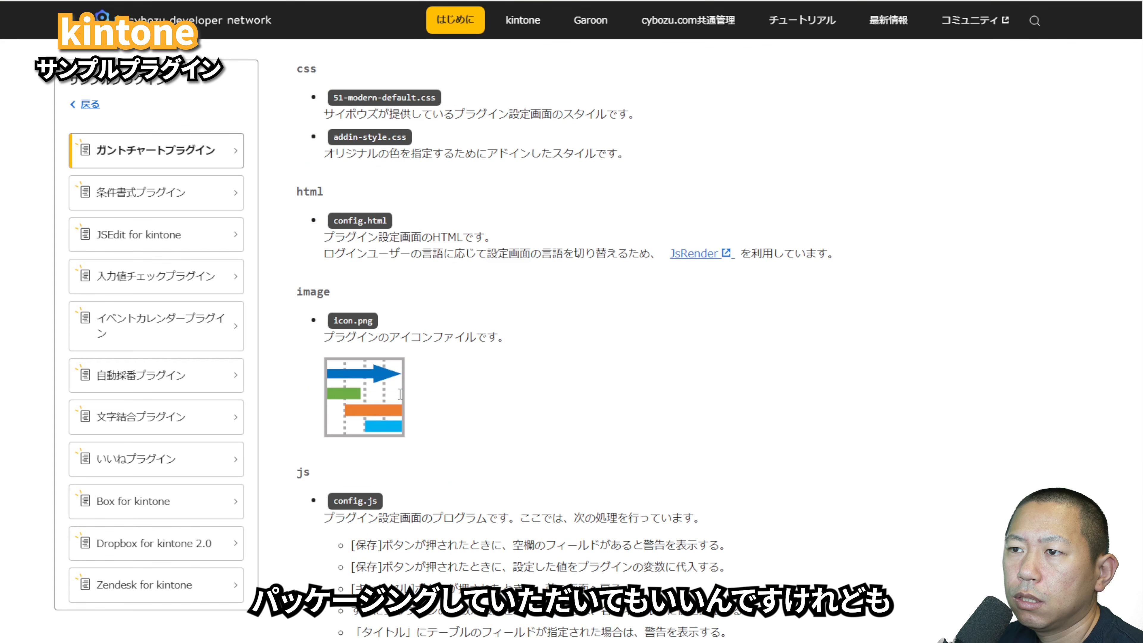
pyautogui.scroll(-15, 400, 394)
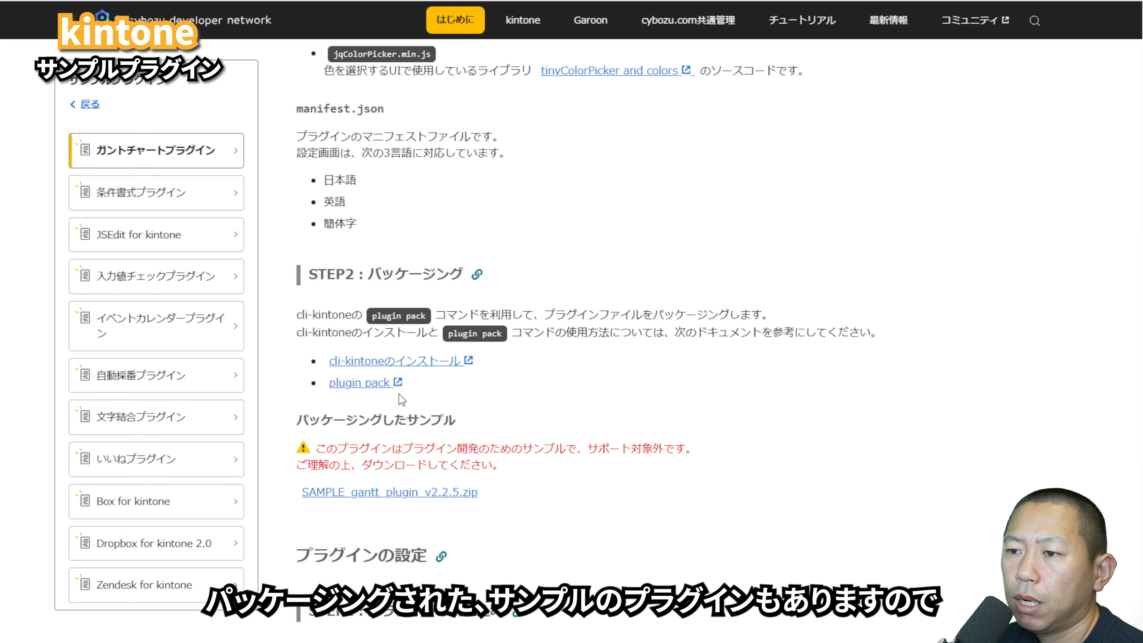
pyautogui.scroll(-5, 402, 399)
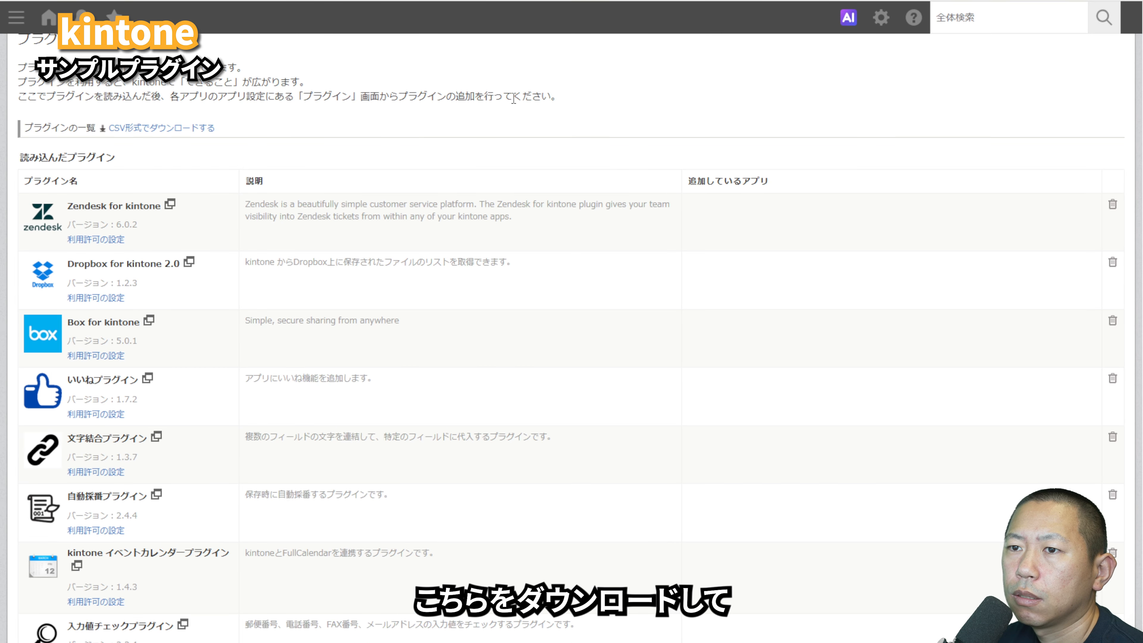
# Step: Open the usage permission settings for ガントチャートプラグイン and choose 指定したアプリとスペース内でのみ利用を許可する
pyautogui.scroll(3, 514, 99)
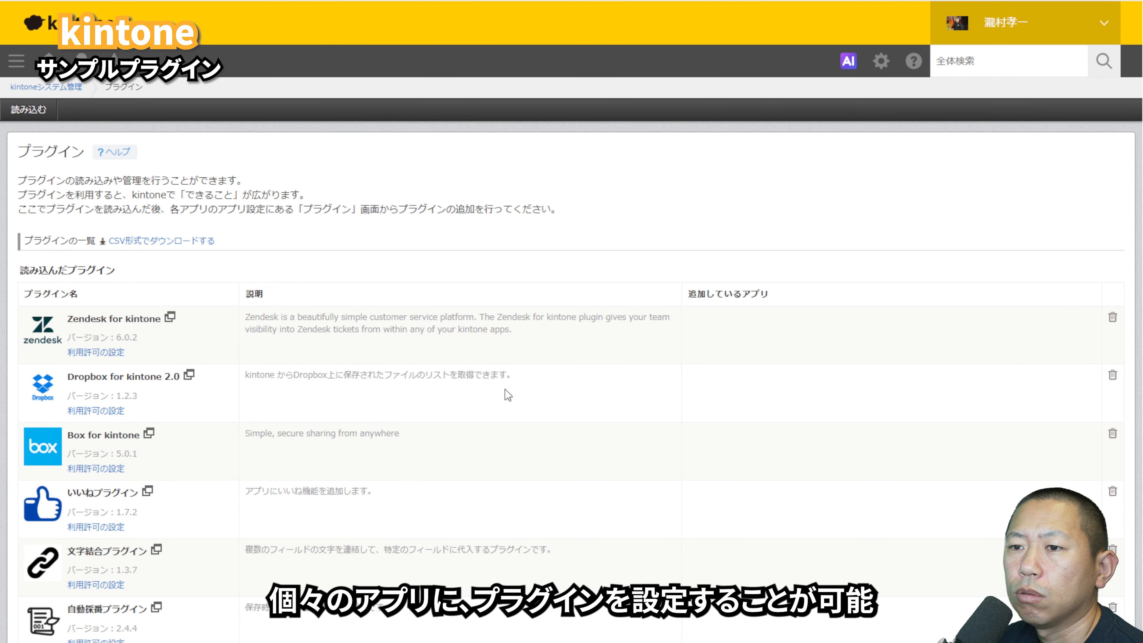
pyautogui.scroll(-4, 341, 345)
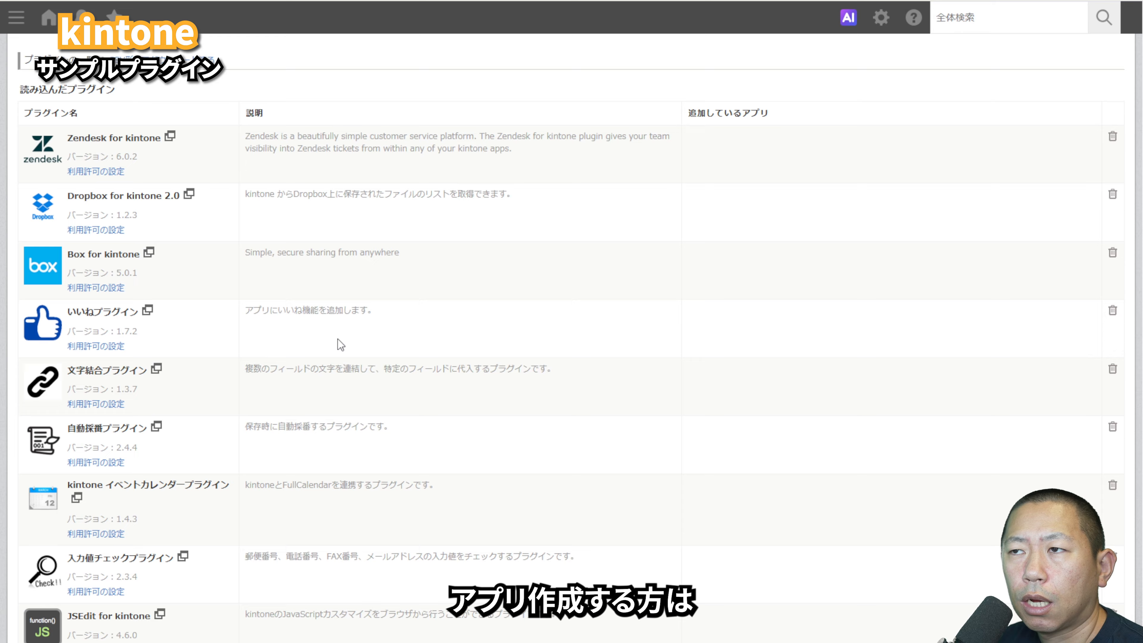
pyautogui.scroll(-6, 341, 345)
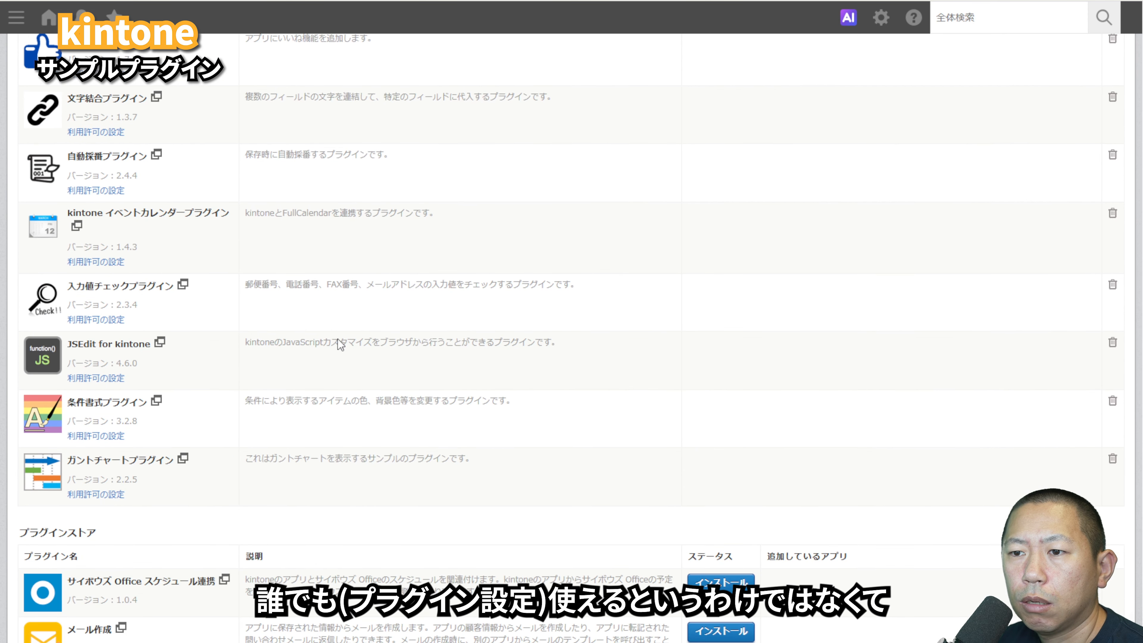
pyautogui.click(114, 494)
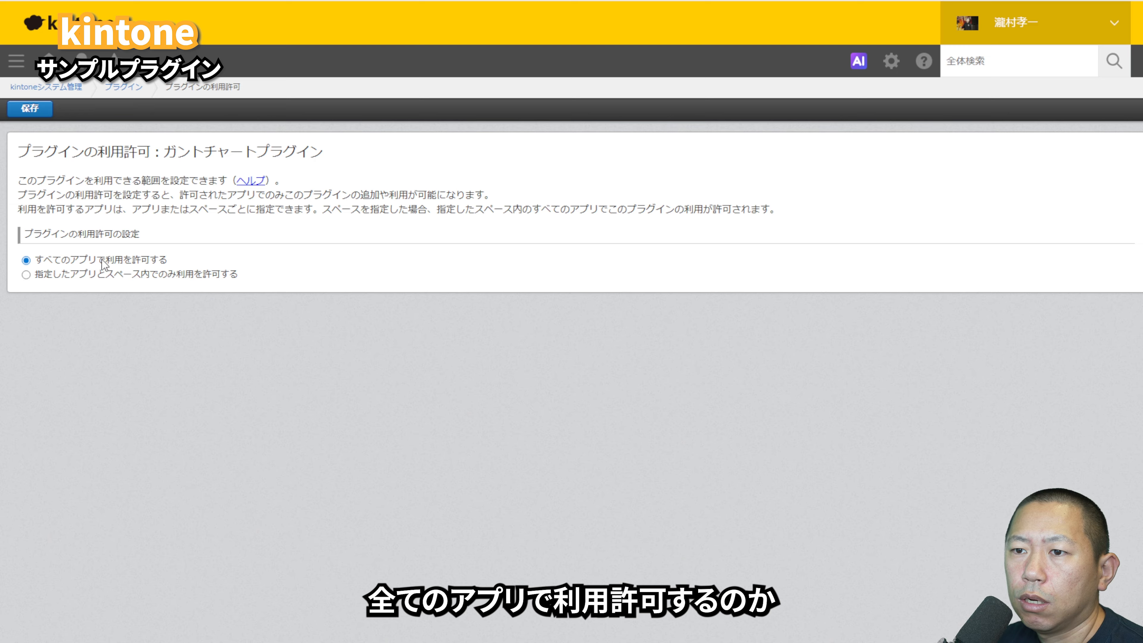
pyautogui.click(26, 275)
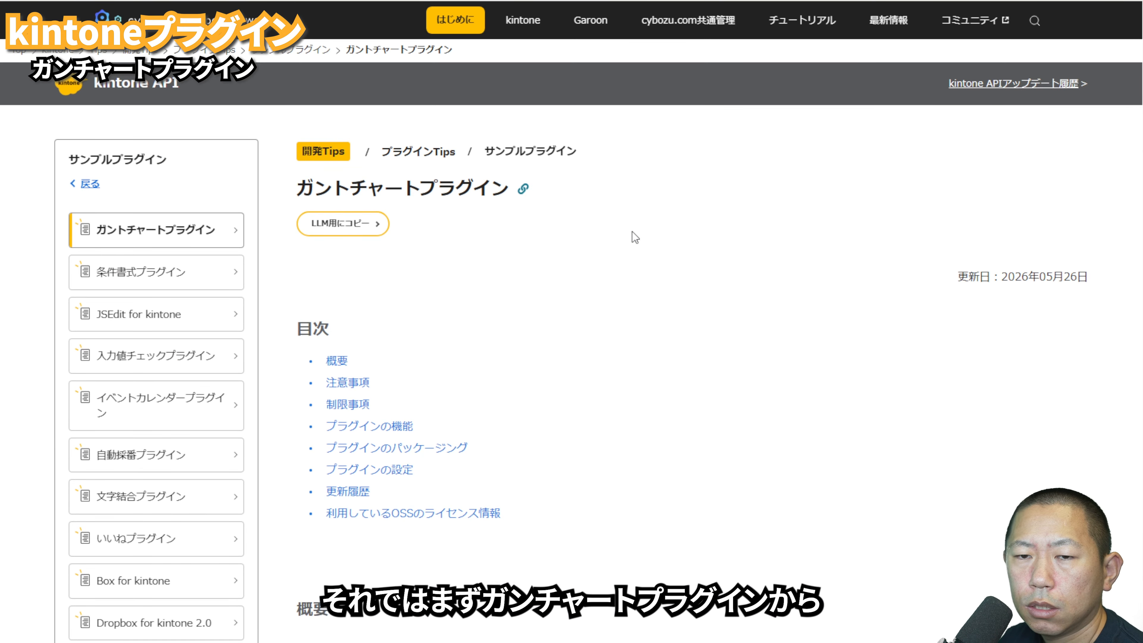
# Step: Add the To Do app from the kintone app store to the サンプルプラグイン space
pyautogui.scroll(-10, 670, 310)
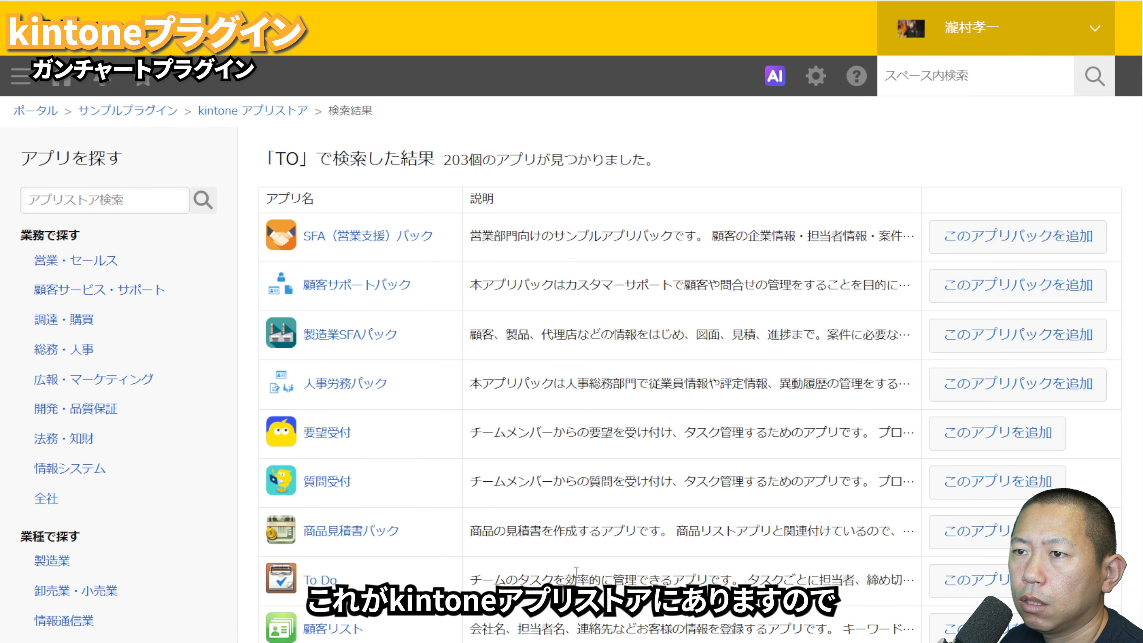
pyautogui.click(952, 580)
pyautogui.click(671, 448)
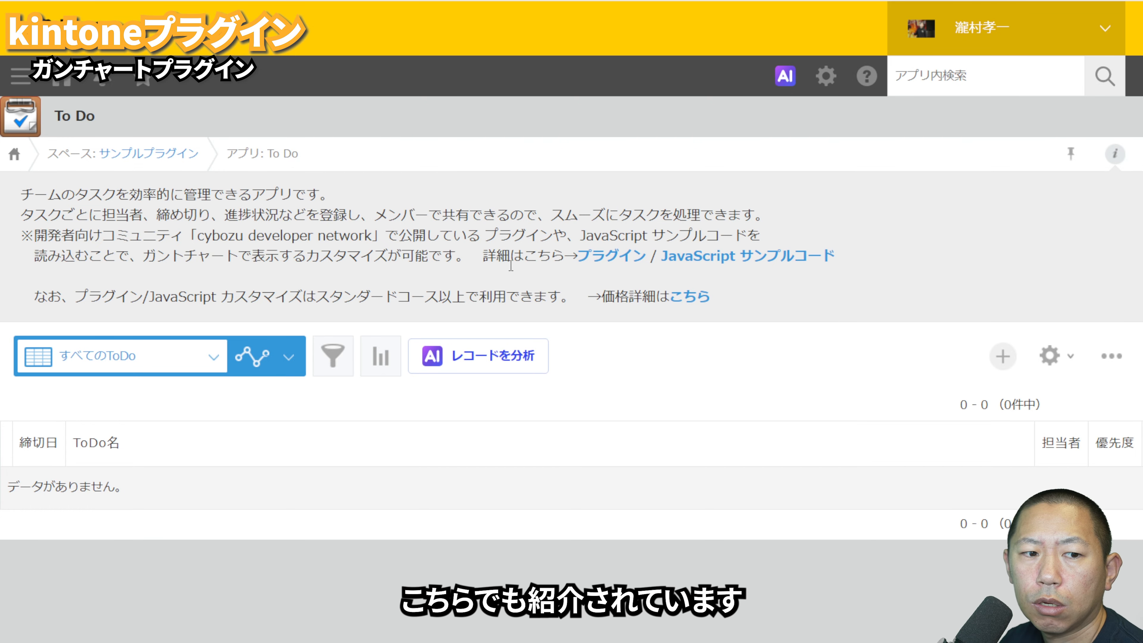
# Step: Add ガントチャートプラグイン to the To Do app through its app settings
pyautogui.click(1050, 356)
pyautogui.click(635, 241)
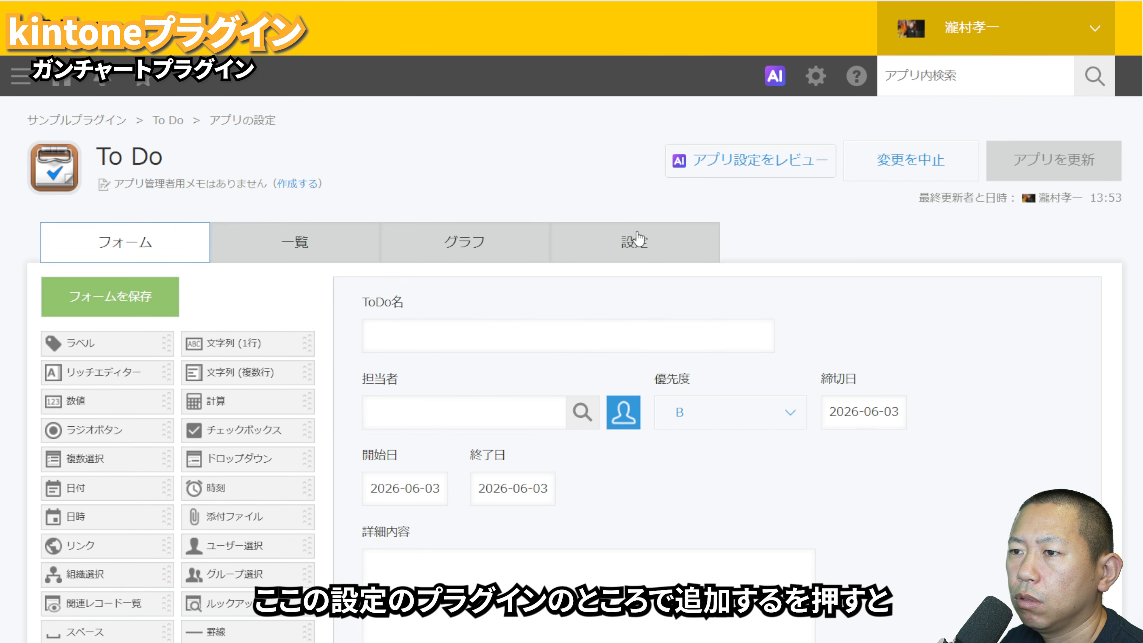
pyautogui.click(571, 371)
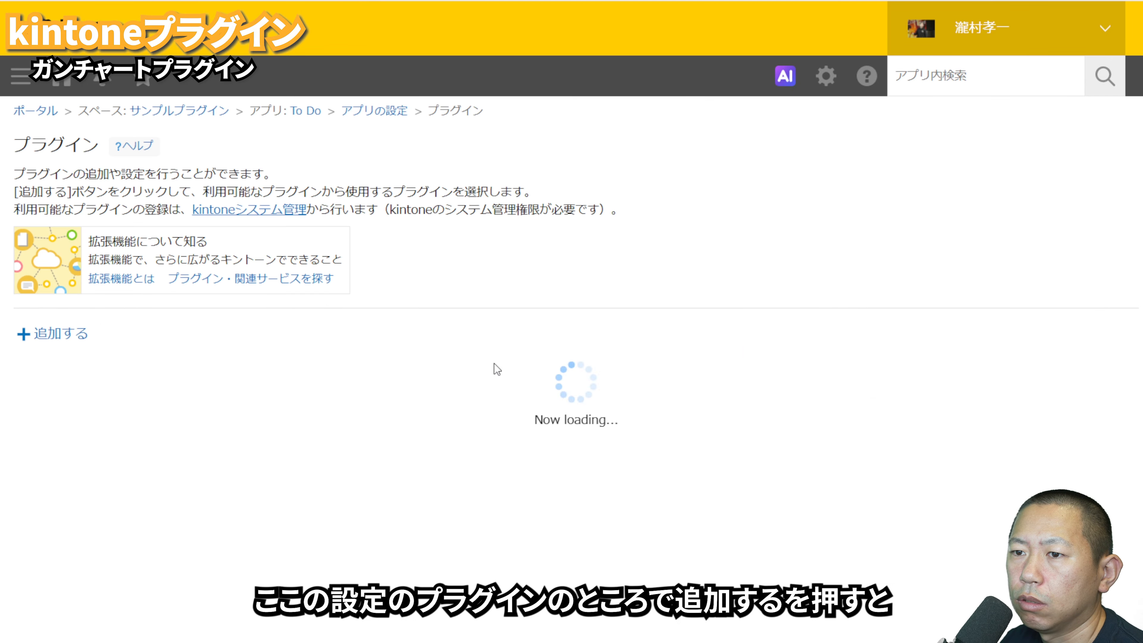
pyautogui.click(73, 333)
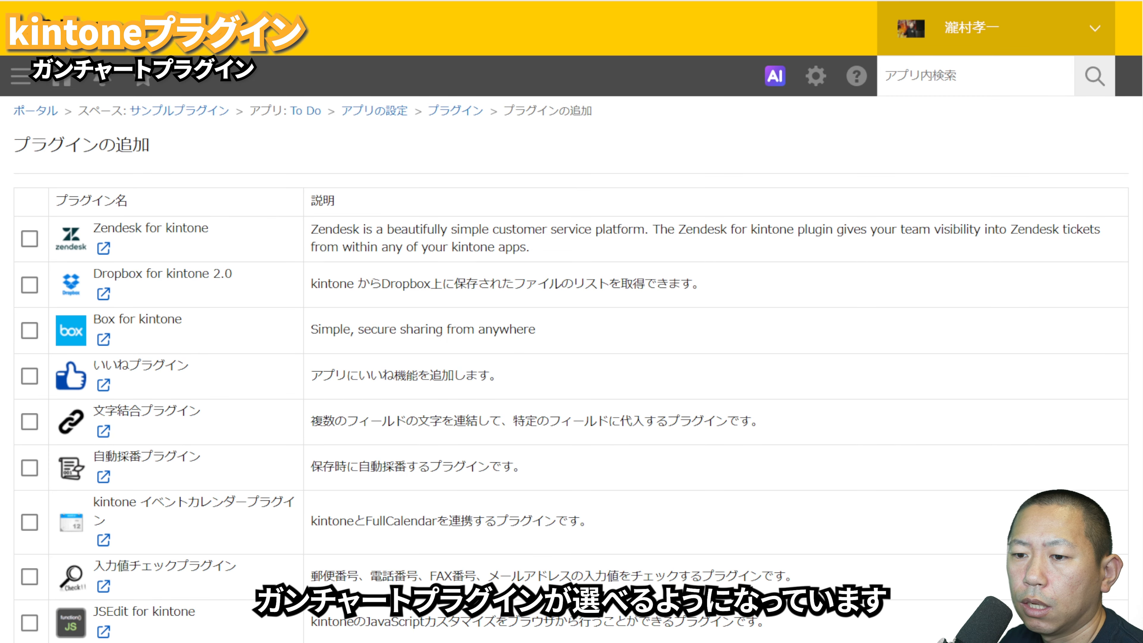
pyautogui.scroll(-2, 571, 360)
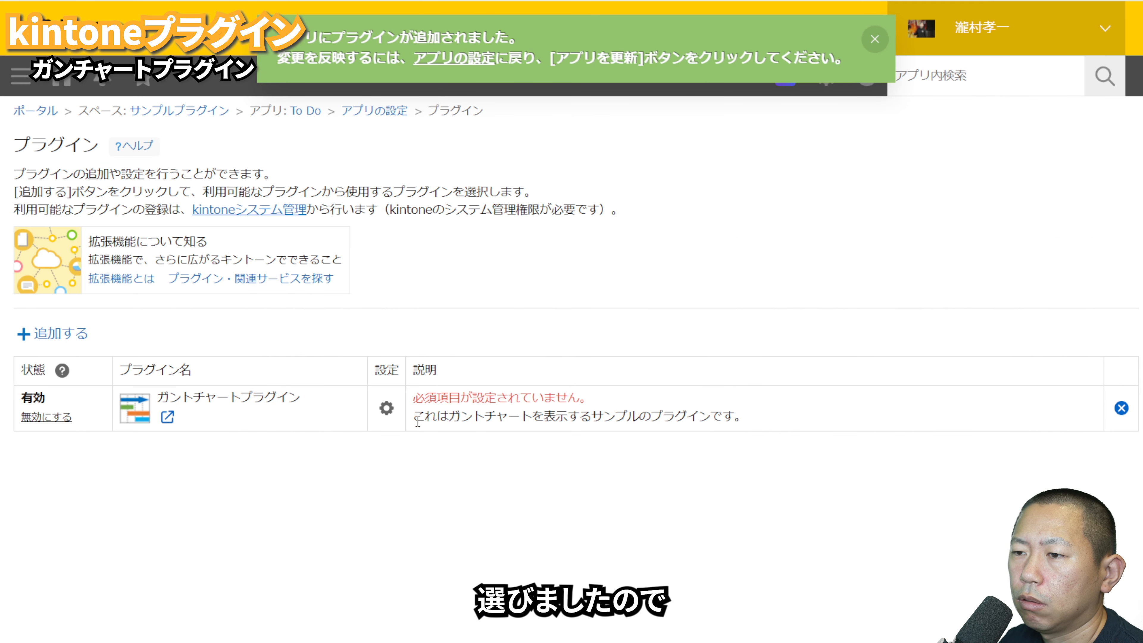
# Step: Configure the Gantt chart plugin with ToDo名 as the title field and 詳細内容 as the subtitle field
pyautogui.click(387, 408)
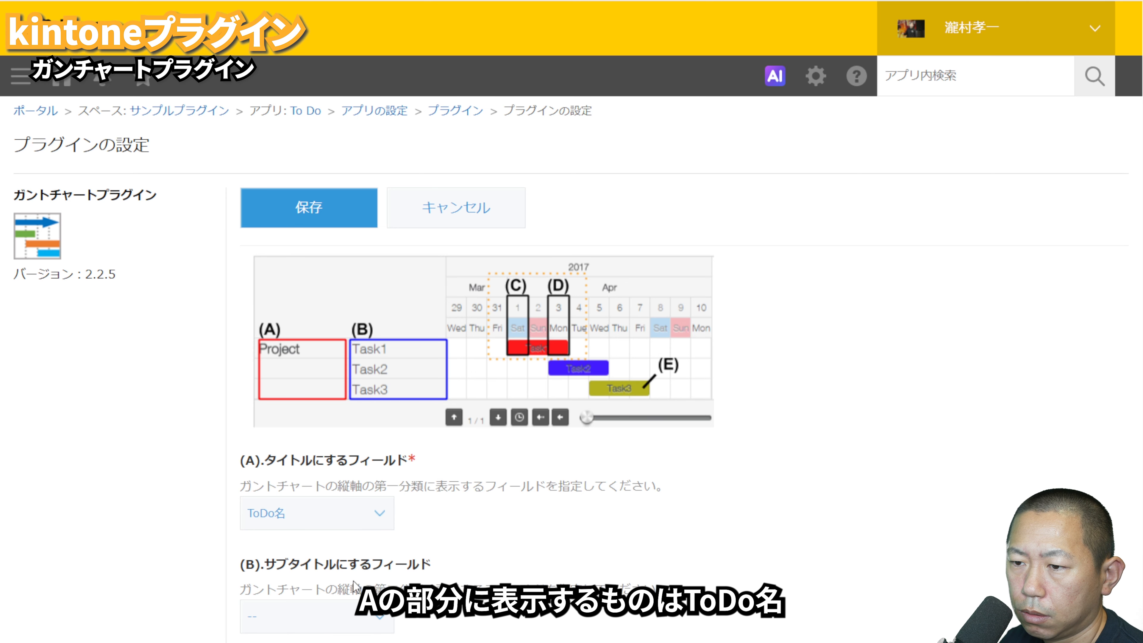
pyautogui.scroll(-3, 465, 538)
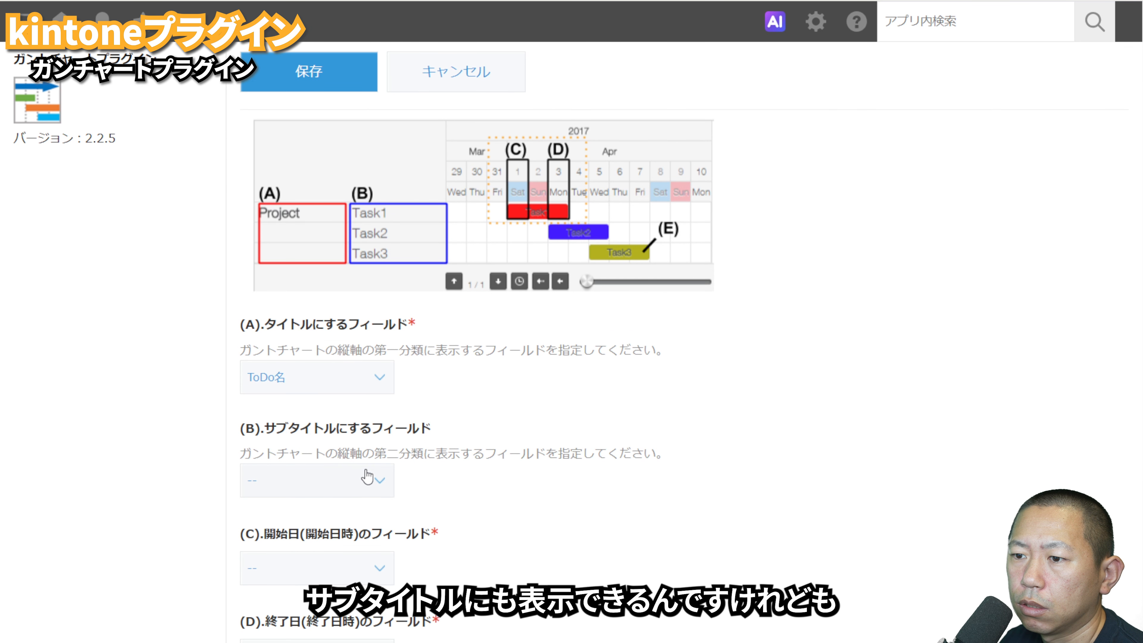
pyautogui.scroll(-3, 327, 399)
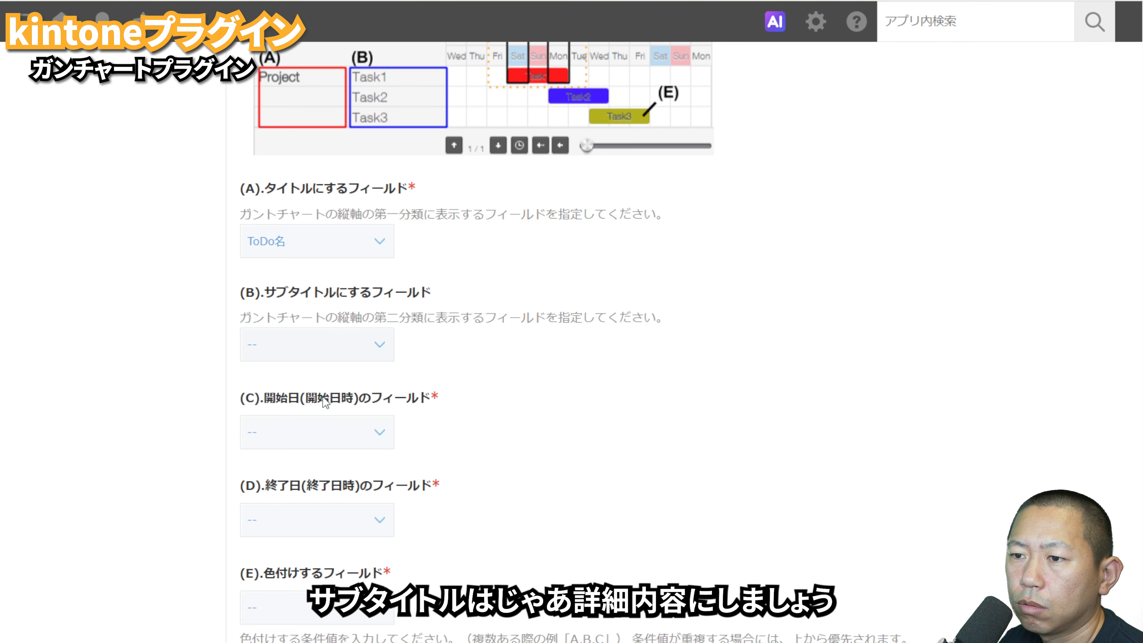
pyautogui.click(319, 402)
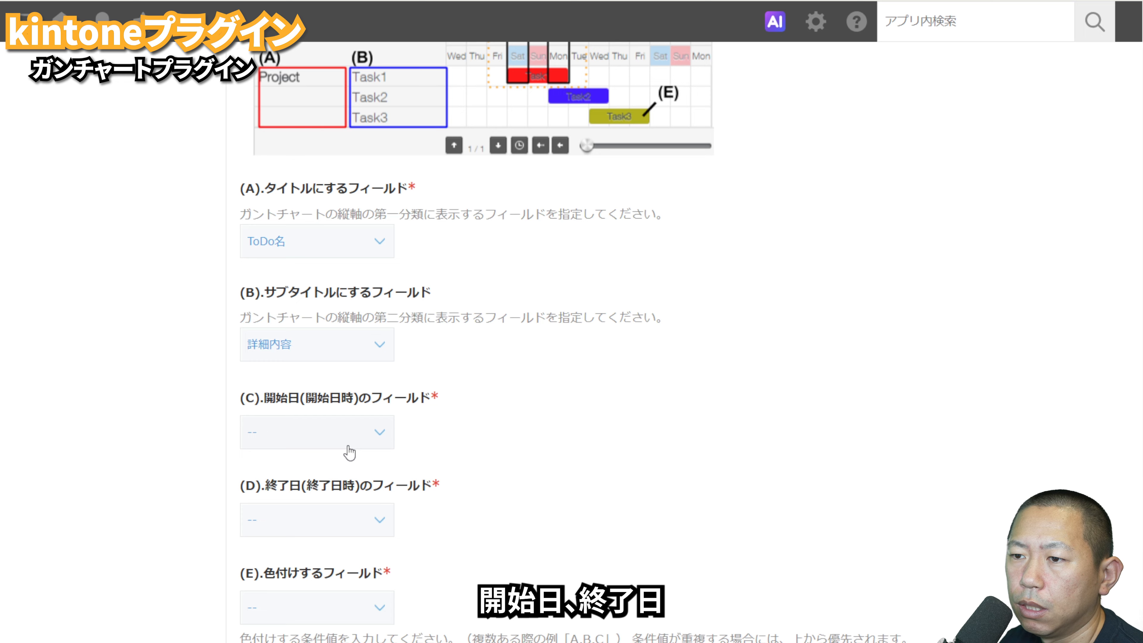
# Step: Assign 開始日 as the start date field, 終了日 as the end date field and 優先度 as the colouring field
pyautogui.click(339, 481)
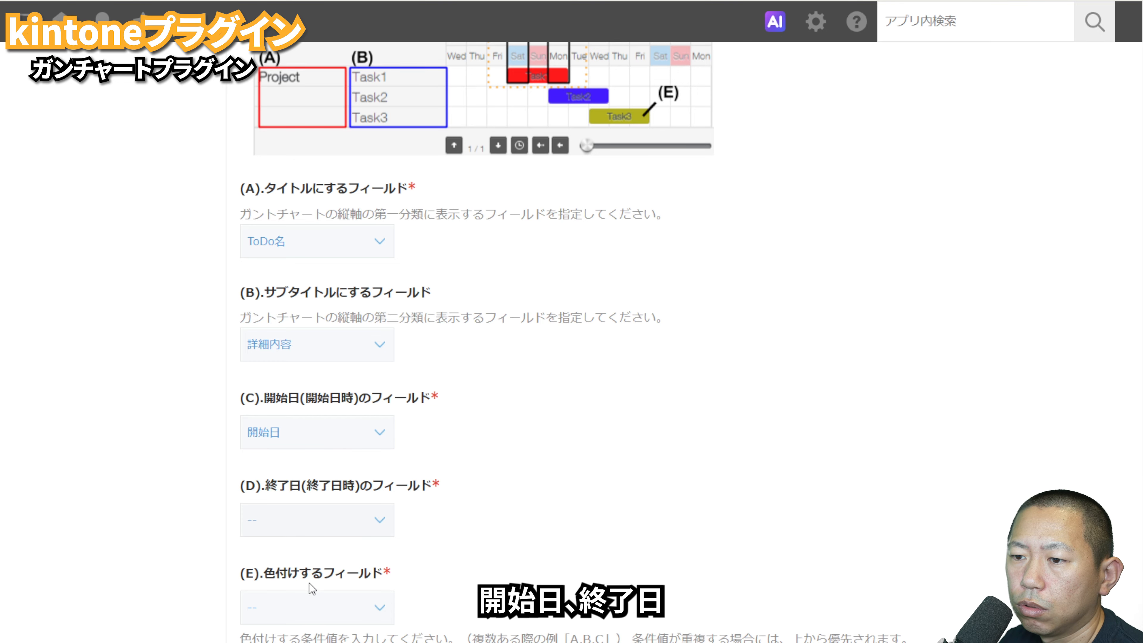
pyautogui.click(307, 613)
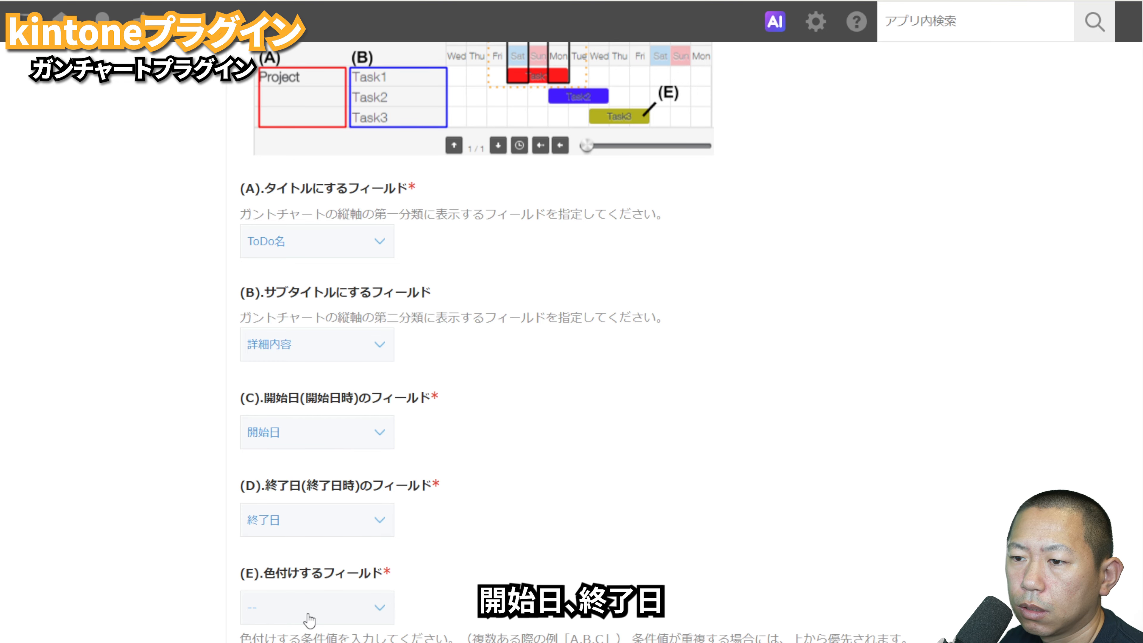
pyautogui.scroll(-3, 537, 499)
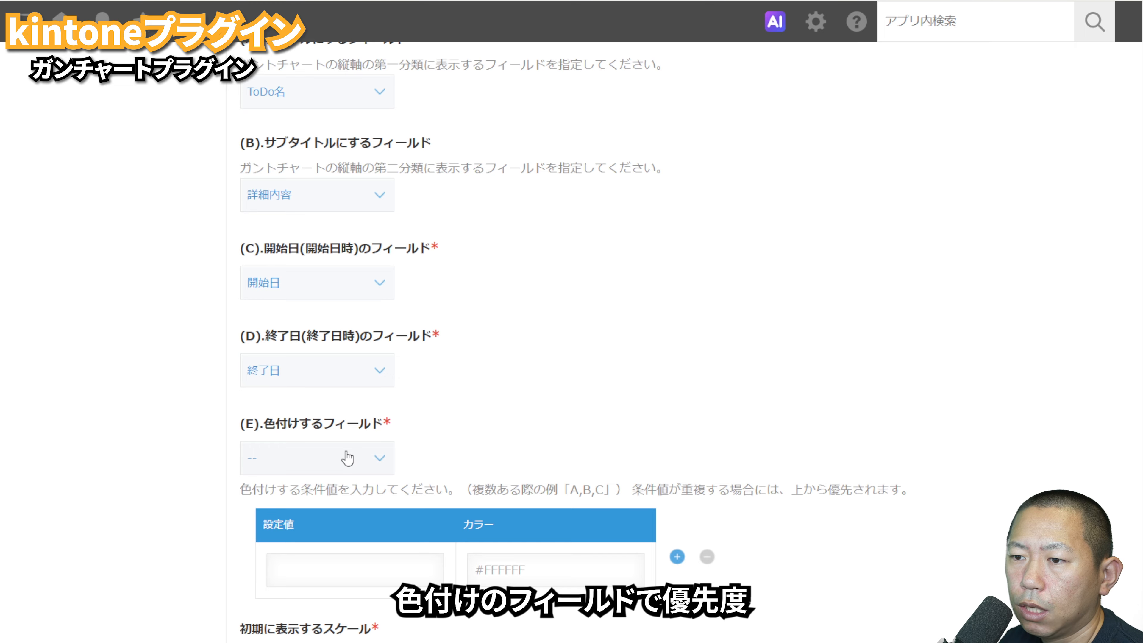
pyautogui.click(324, 507)
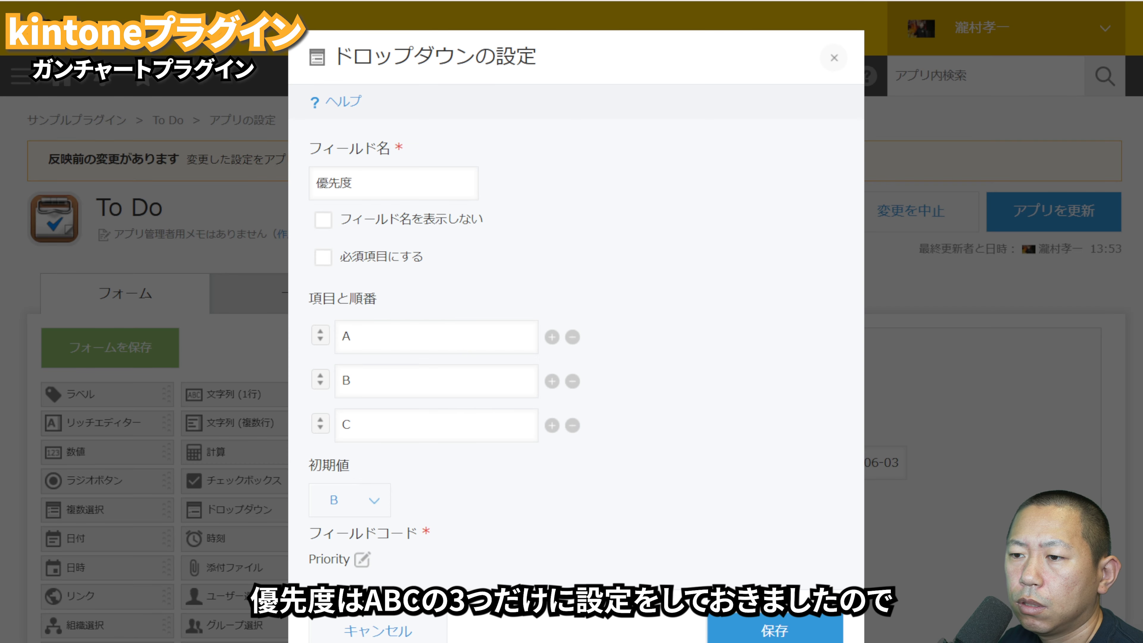
# Step: Update the To Do app to apply its pending form and plugin changes to the live environment
pyautogui.click(775, 630)
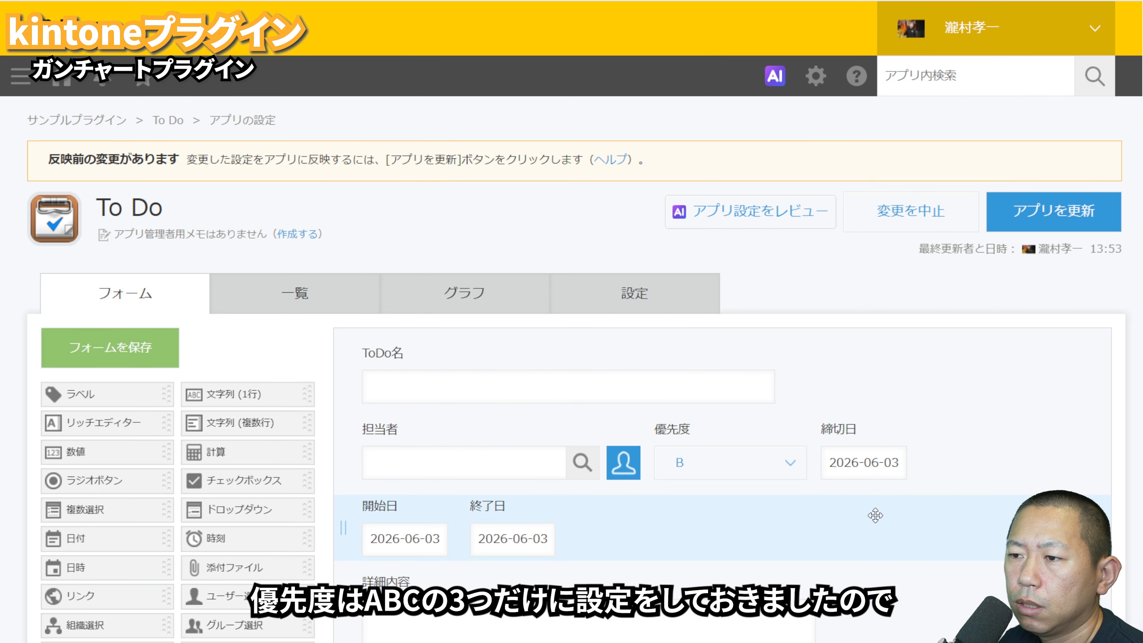
pyautogui.click(1036, 224)
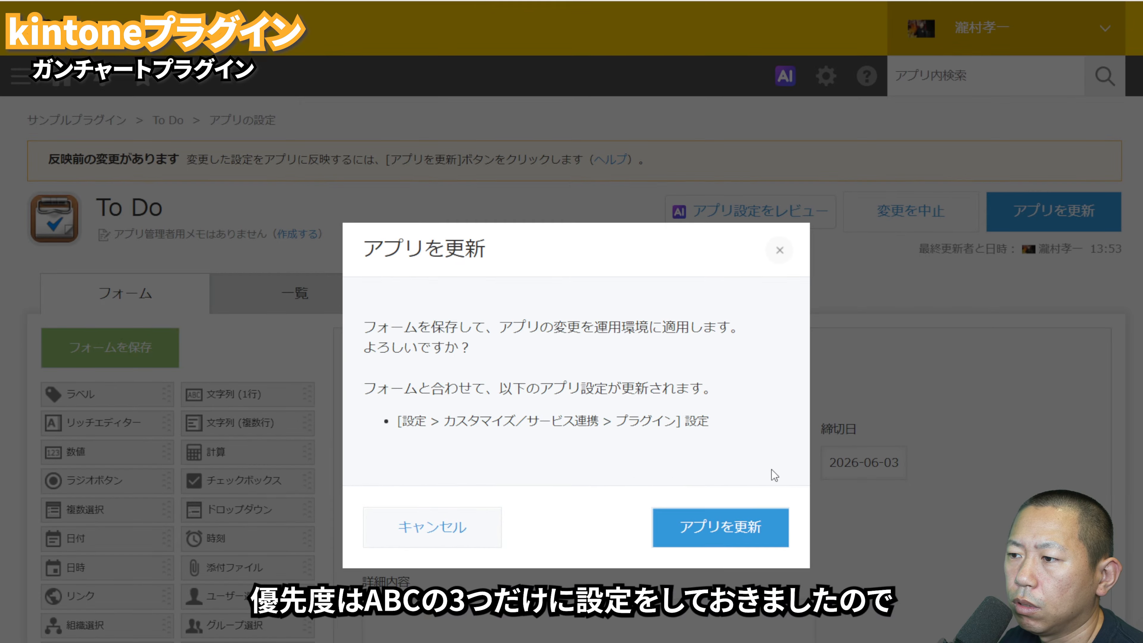
pyautogui.click(742, 521)
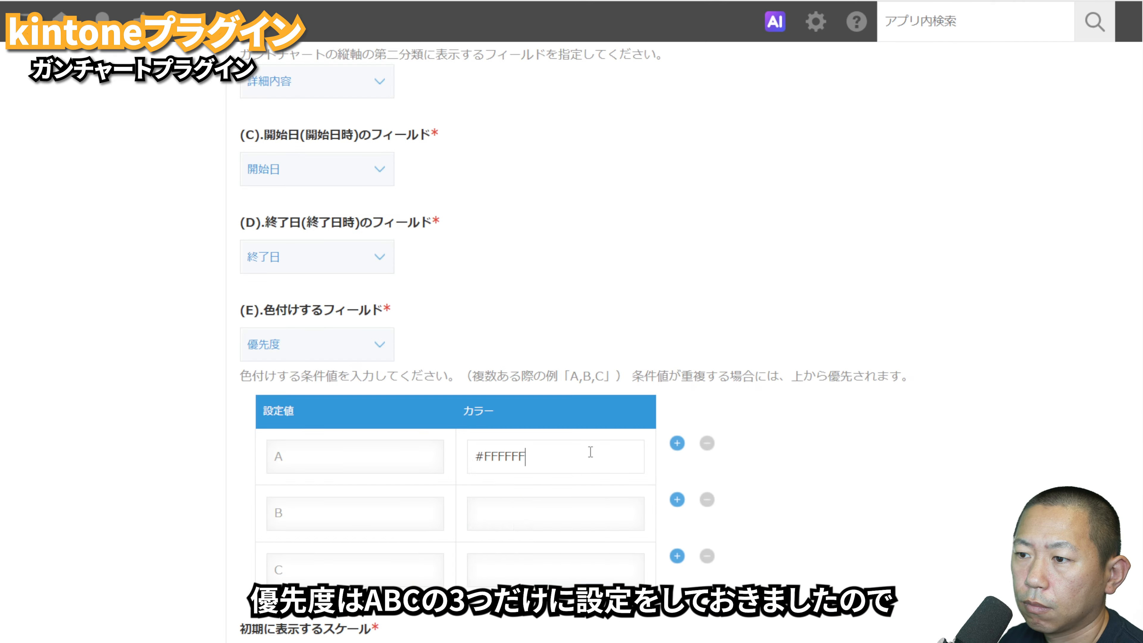
# Step: Set the Gantt chart colour for priority value A to red, #FF0000
pyautogui.click(592, 451)
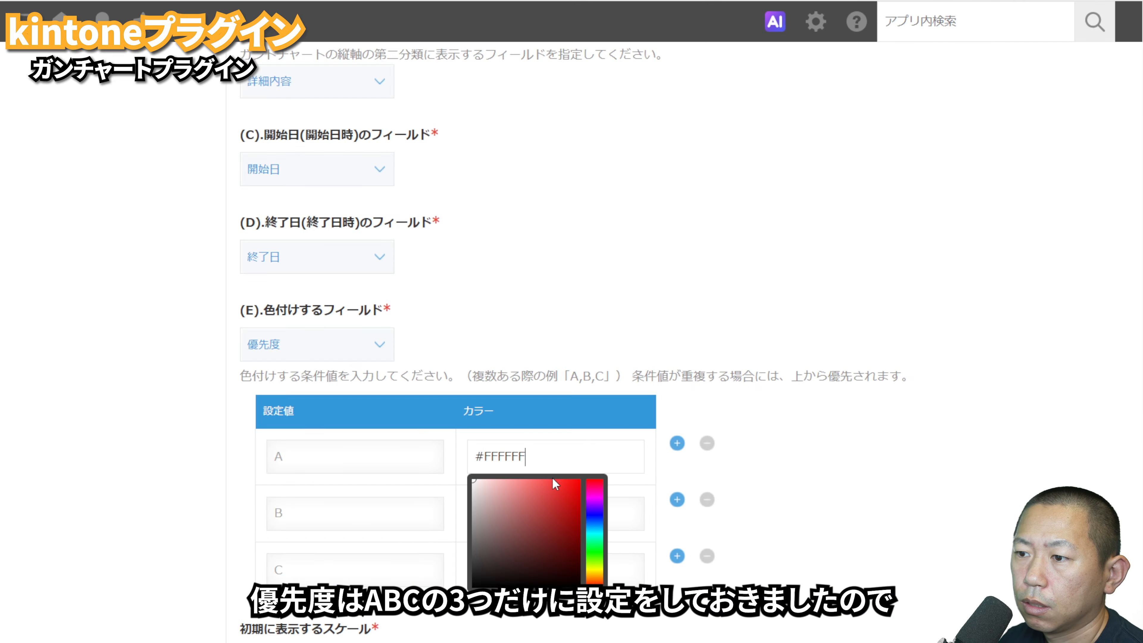
pyautogui.moveTo(551, 480); pyautogui.dragTo(790, 436)
pyautogui.click(771, 450)
# Step: Set the Gantt chart colour for priority value B to orange-yellow, #F99500
pyautogui.click(625, 506)
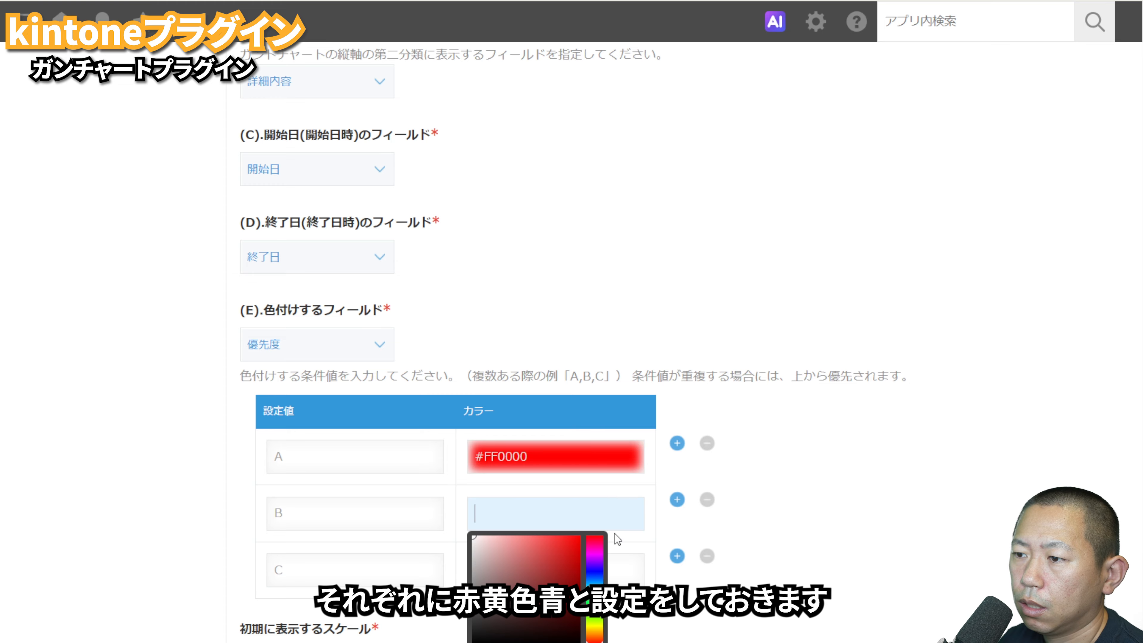
pyautogui.click(591, 570)
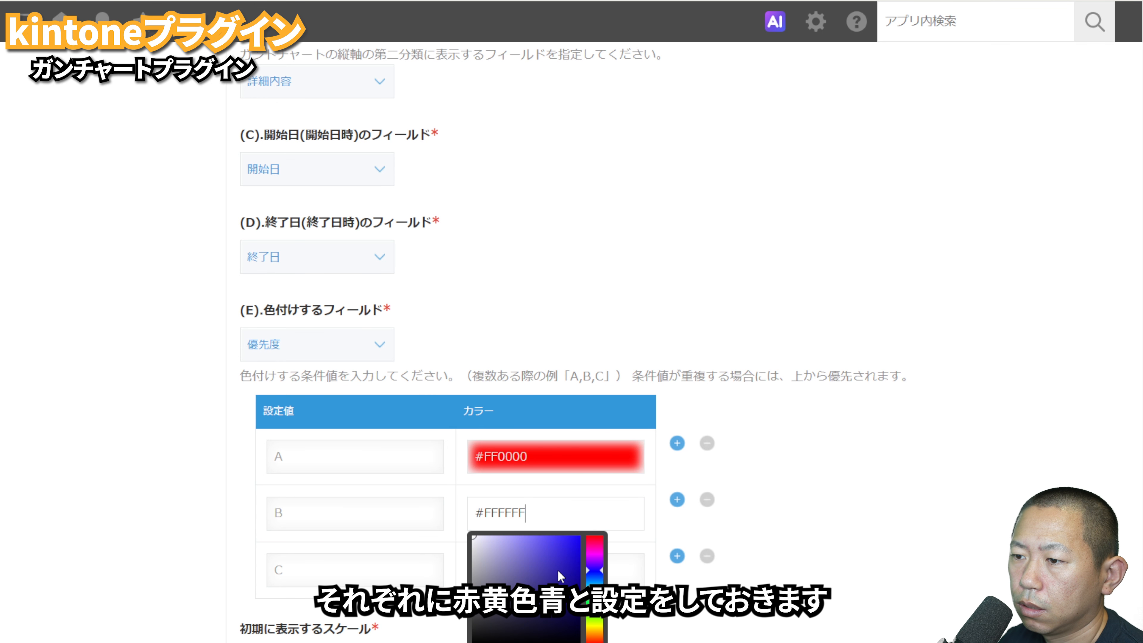
pyautogui.click(594, 633)
pyautogui.moveTo(569, 621); pyautogui.dragTo(594, 538)
pyautogui.click(726, 628)
# Step: Set the Gantt chart colour for priority value C to blue, #0037CE
pyautogui.click(612, 566)
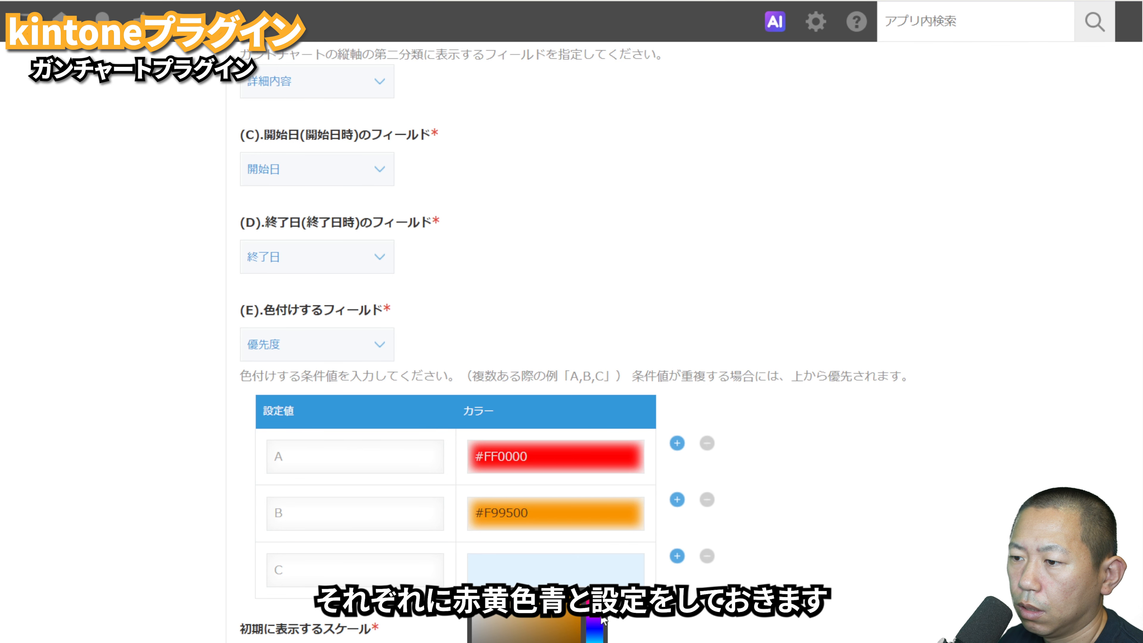
pyautogui.moveTo(574, 639); pyautogui.dragTo(593, 617)
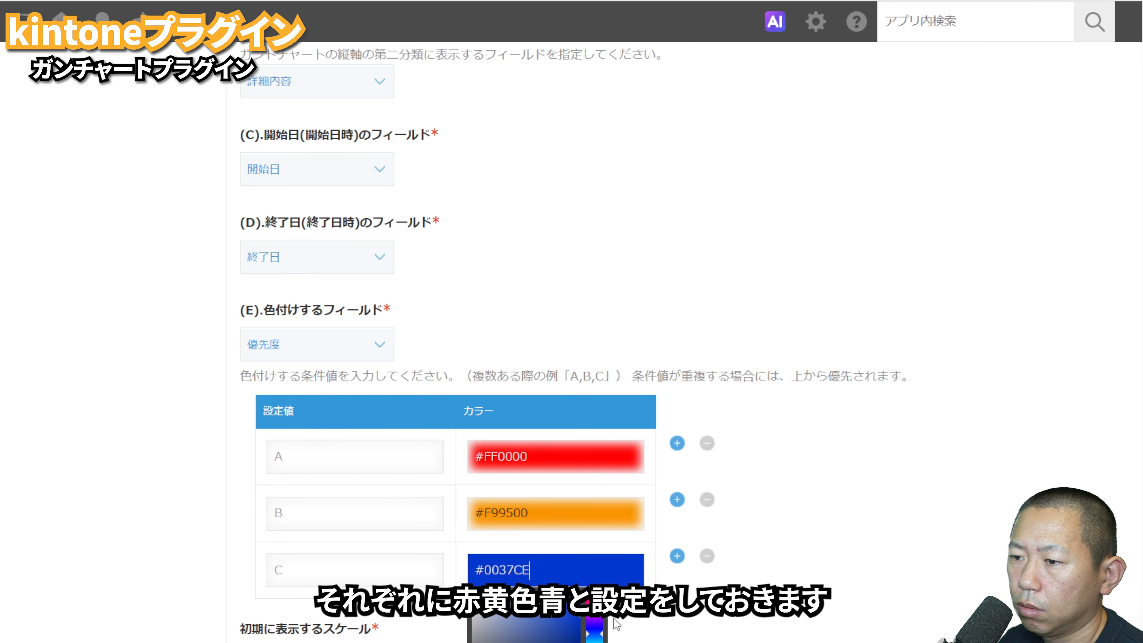
pyautogui.click(726, 624)
pyautogui.scroll(-2, 236, 567)
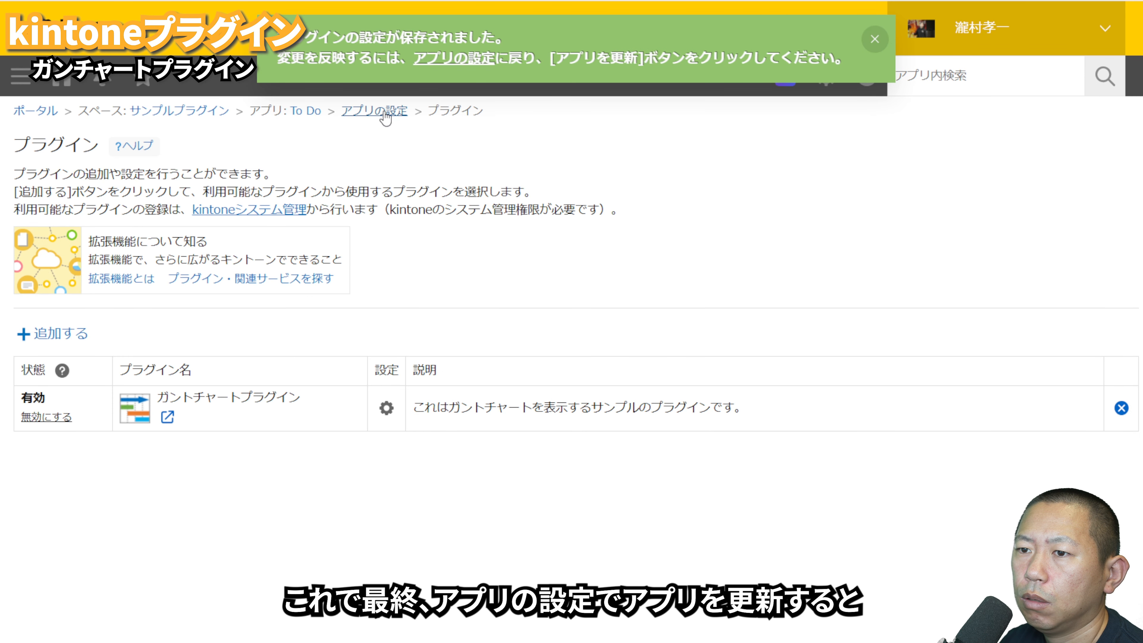
# Step: Save the Gantt chart settings and update the To Do app to apply them to the live environment
pyautogui.click(386, 113)
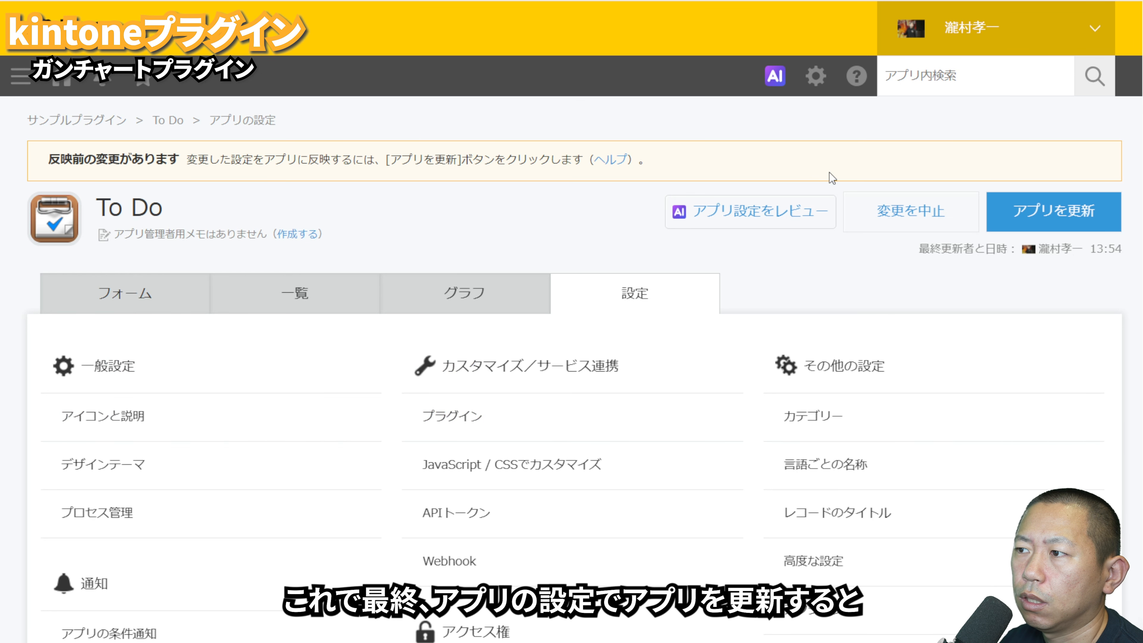
pyautogui.click(1026, 213)
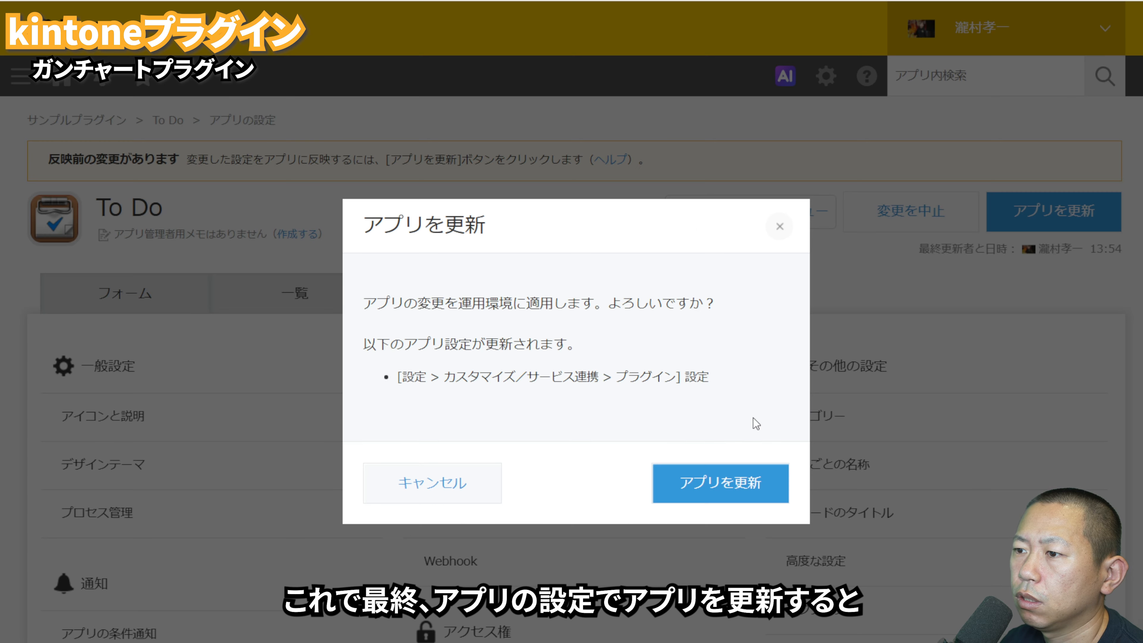
pyautogui.click(728, 490)
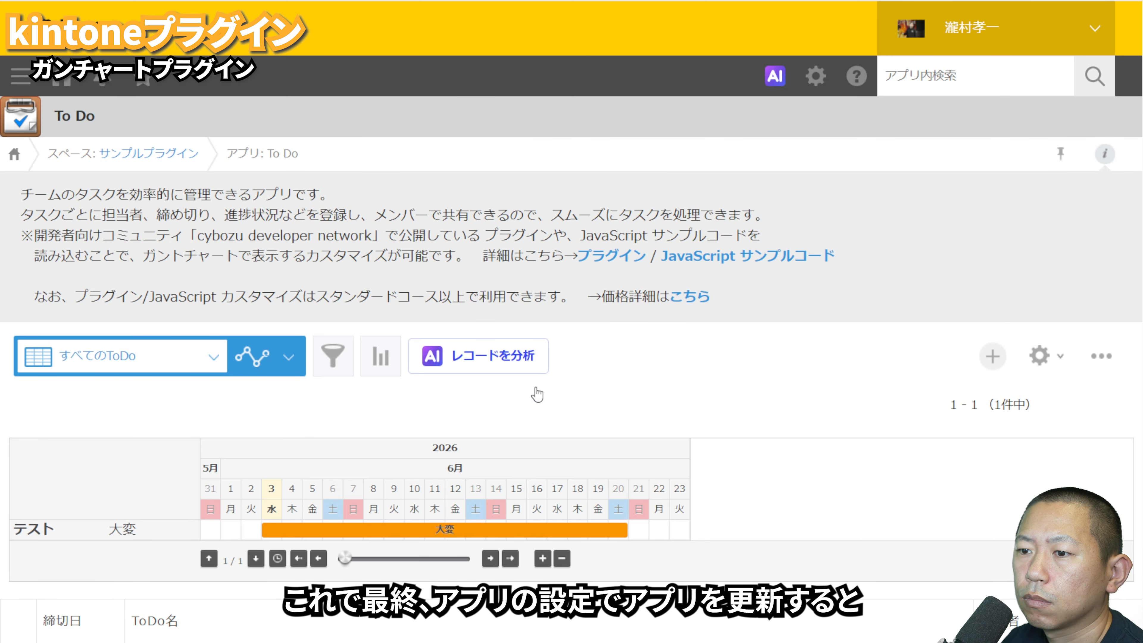
# Step: Compare the Gantt chart in the (すべて), My ToDo and すべてのToDo views and inspect the details of its bars
pyautogui.moveTo(452, 542)
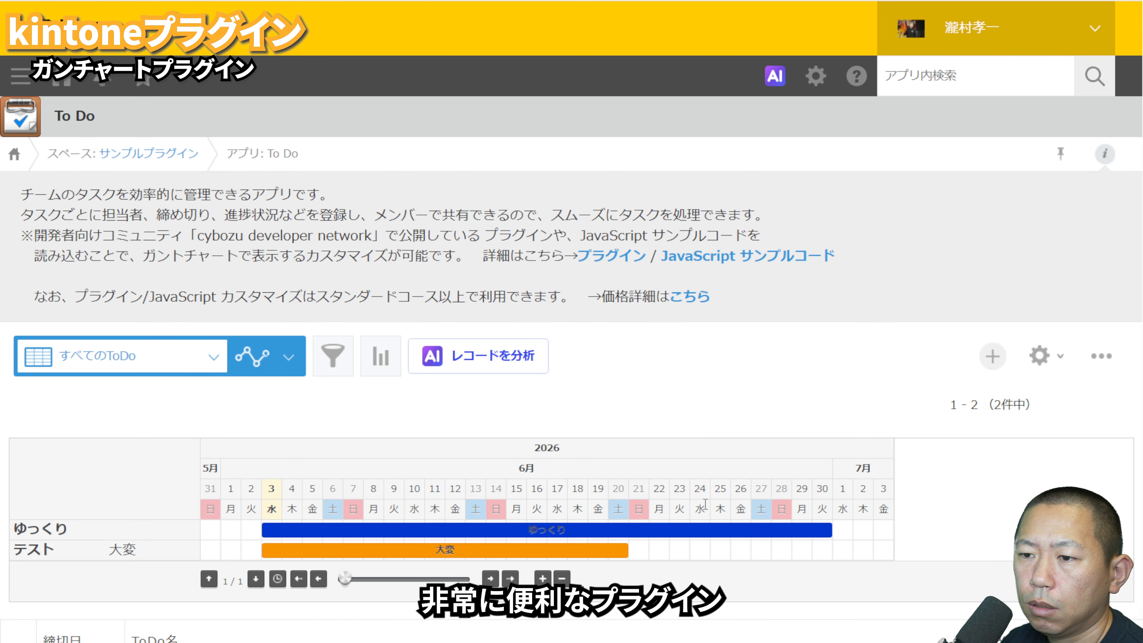
pyautogui.moveTo(671, 531)
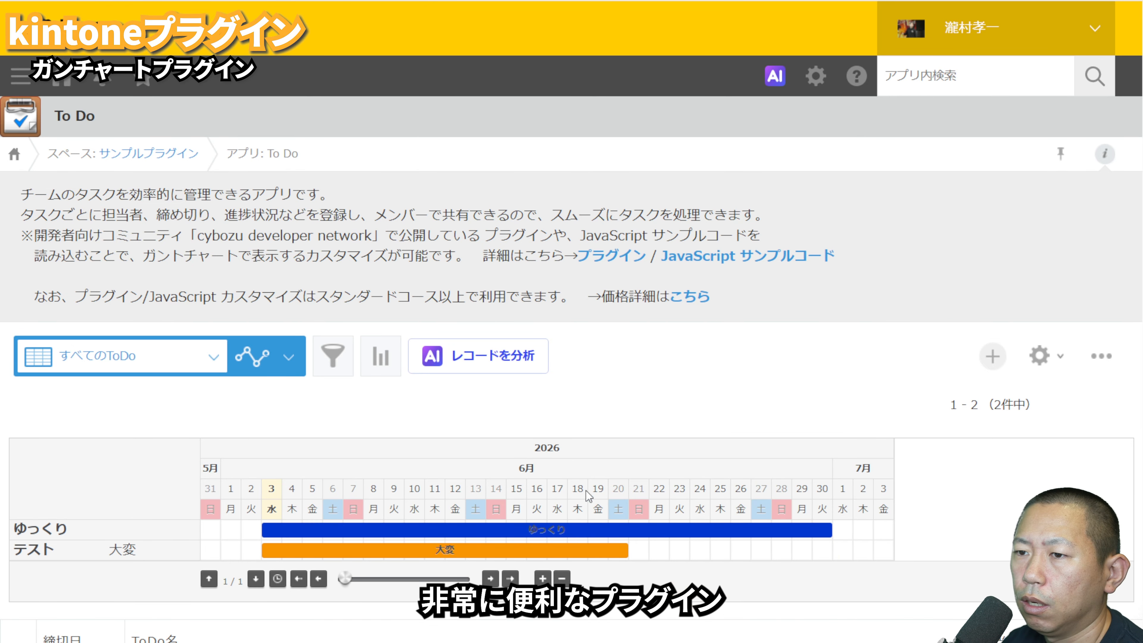
pyautogui.click(209, 359)
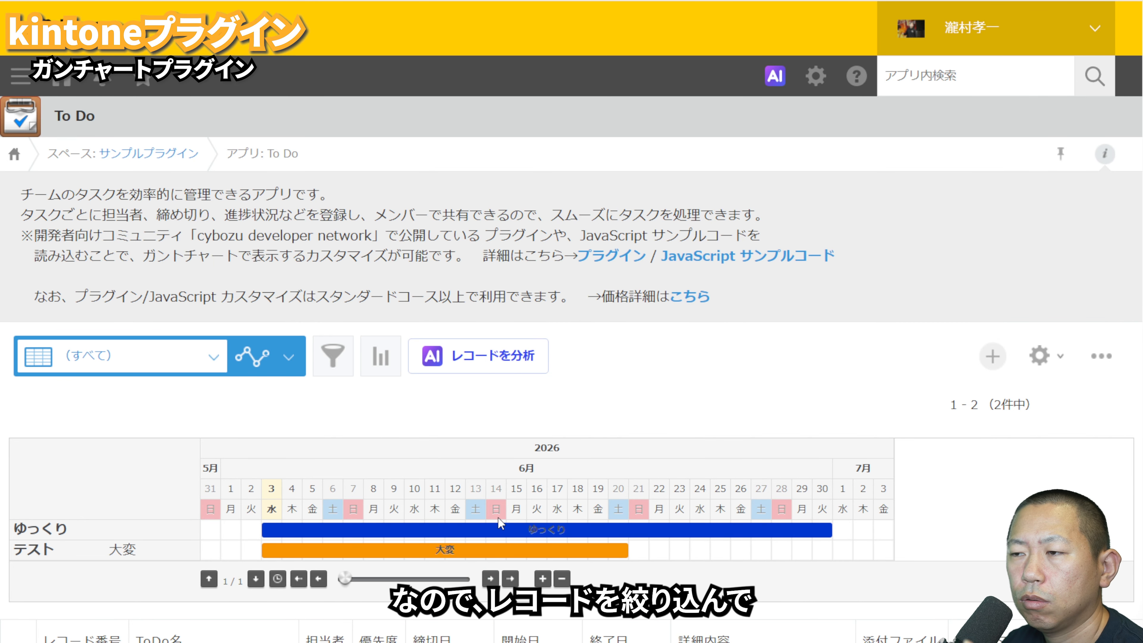
pyautogui.click(200, 362)
pyautogui.click(178, 418)
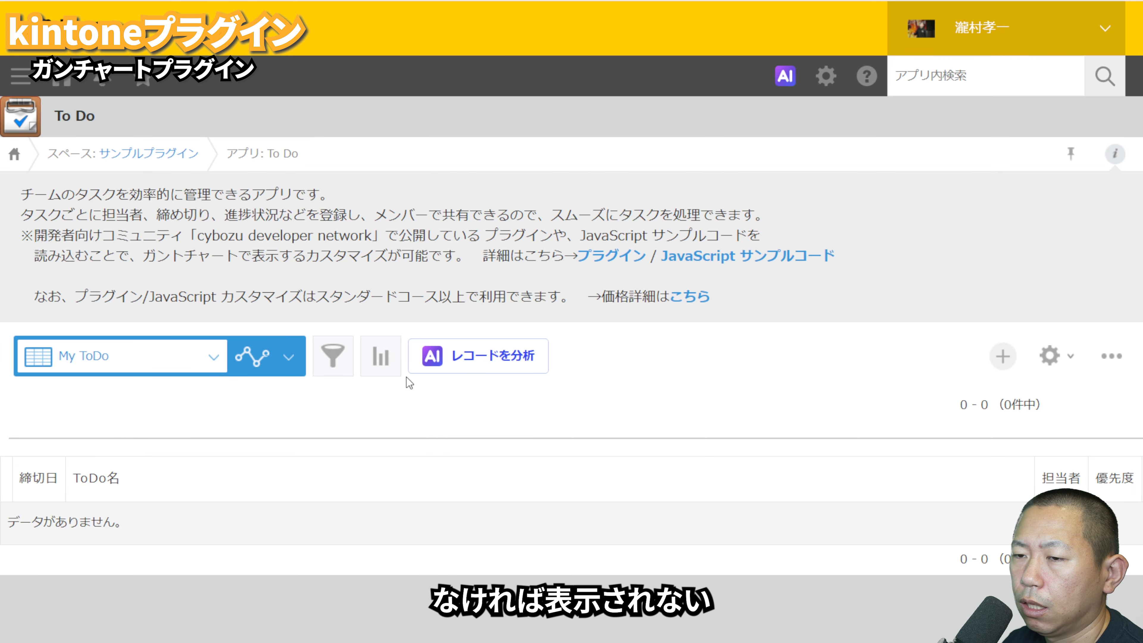
pyautogui.click(158, 349)
pyautogui.click(145, 391)
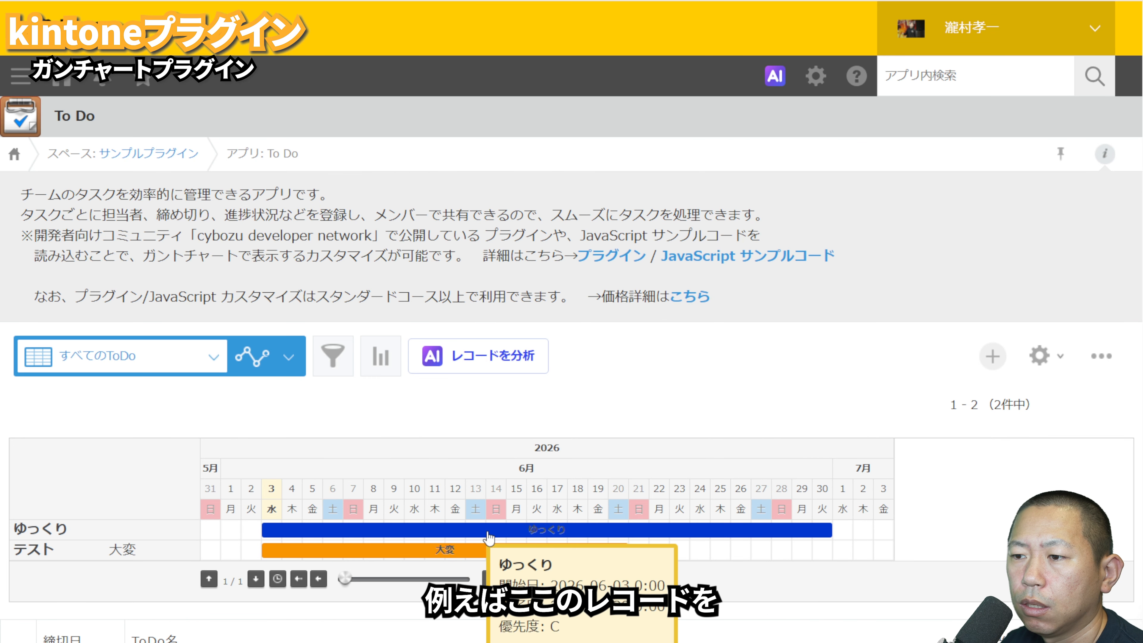
pyautogui.moveTo(434, 547)
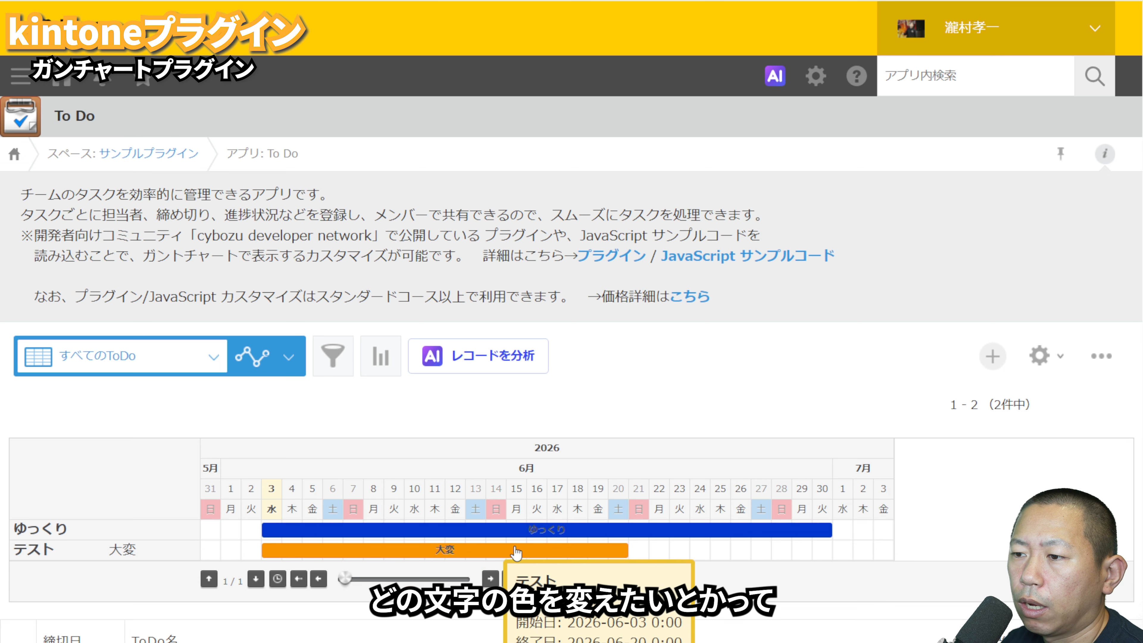
pyautogui.moveTo(524, 532)
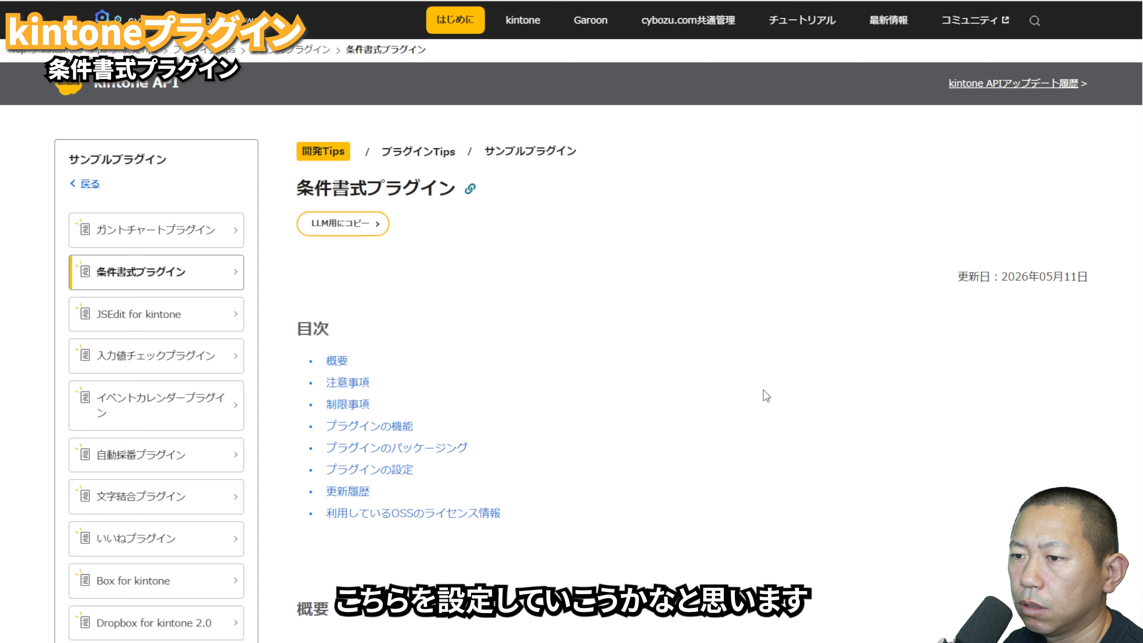
# Step: Review the 条件書式プラグイン feature documentation and the 対応状況 column in the 問合せ管理 app's record list
pyautogui.scroll(-15, 766, 396)
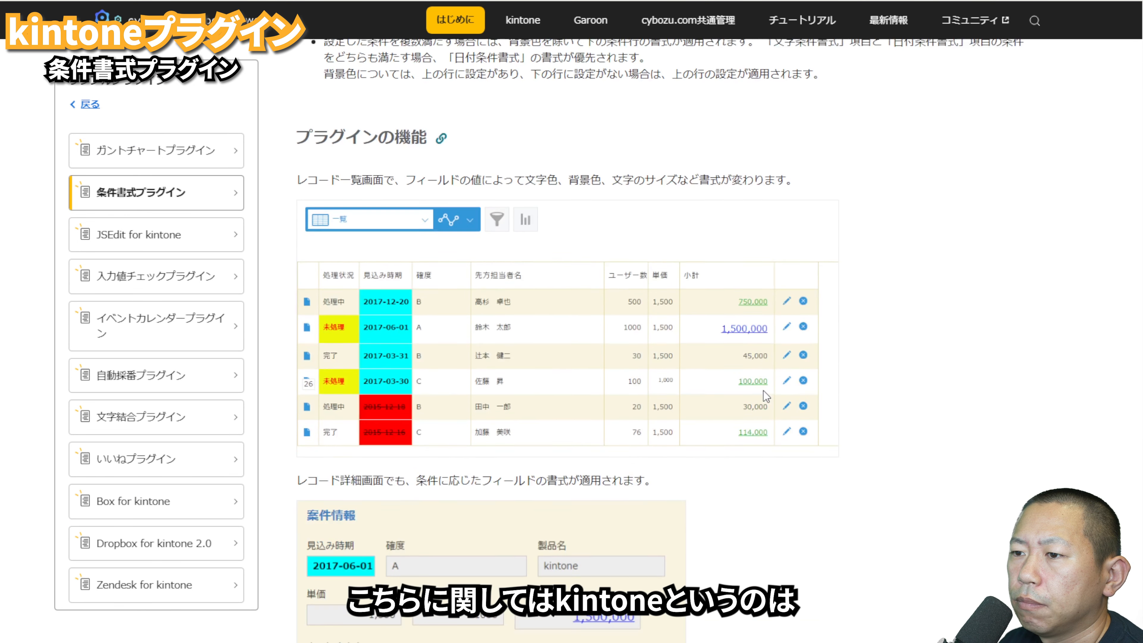
pyautogui.scroll(-1, 763, 390)
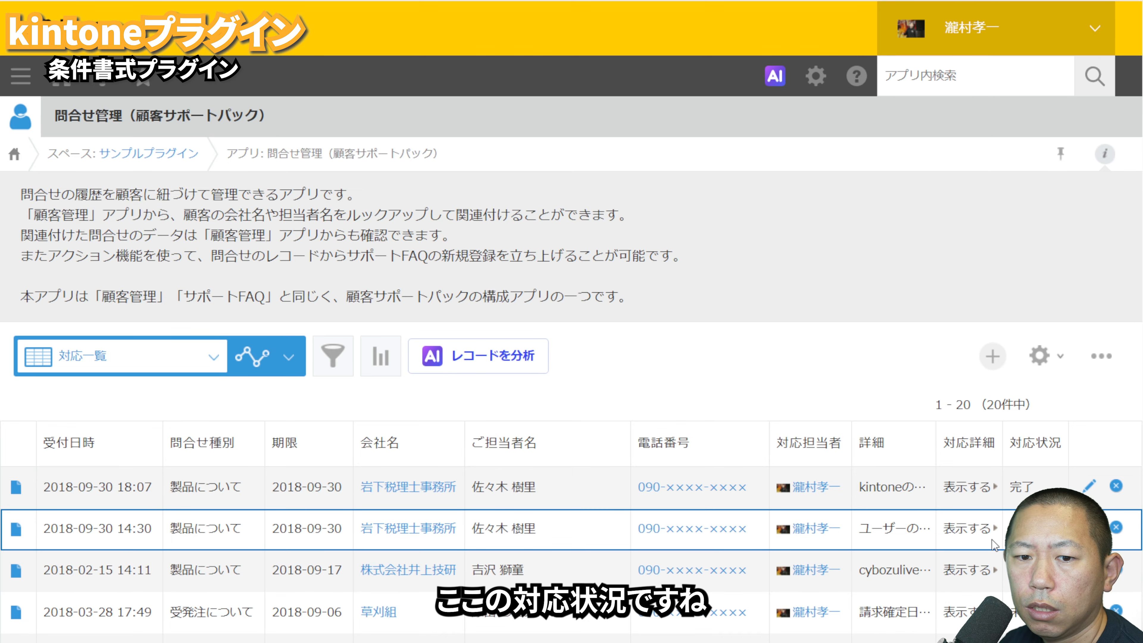
pyautogui.scroll(-9, 994, 545)
pyautogui.scroll(4, 958, 502)
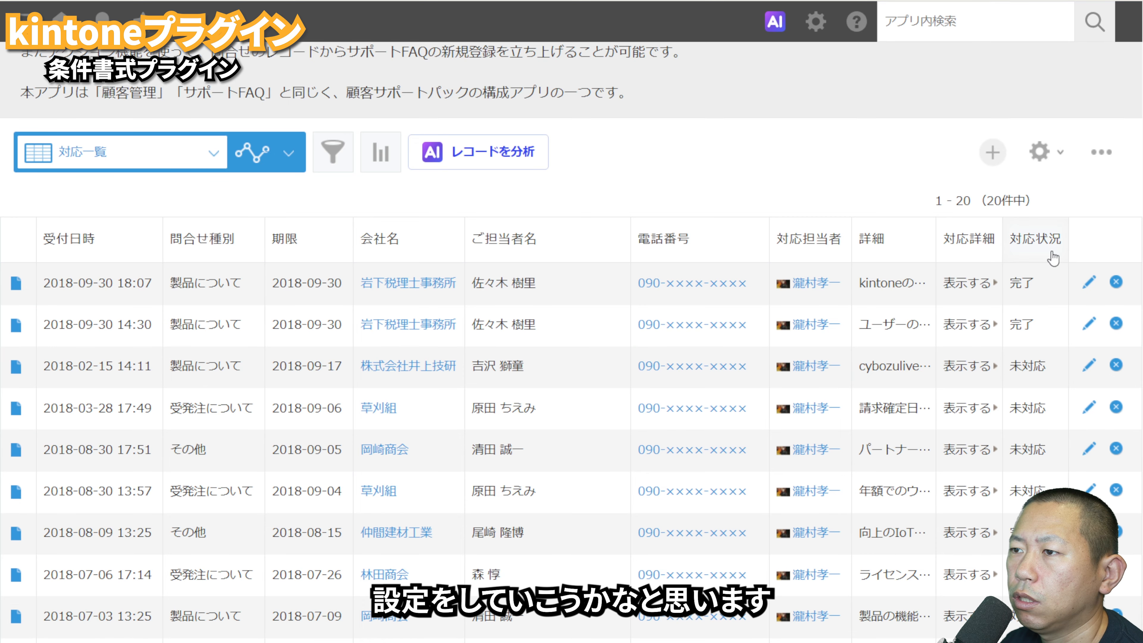
# Step: Add the 条件書式プラグイン to the 問合せ管理（顧客サポートパック） app from its plugin settings
pyautogui.click(1040, 159)
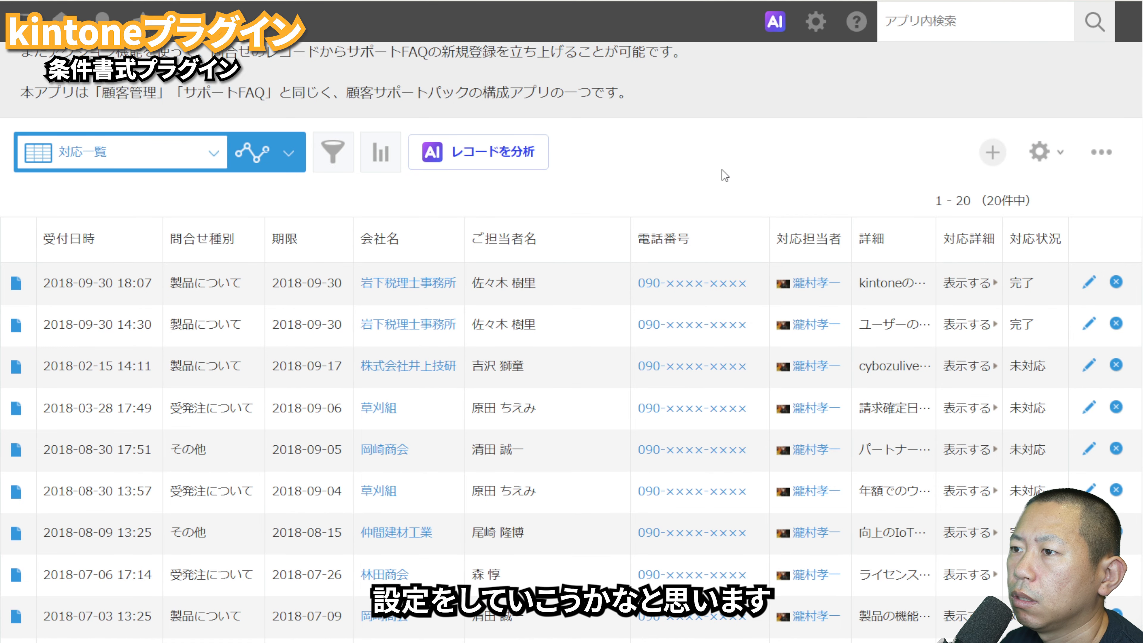
pyautogui.click(625, 244)
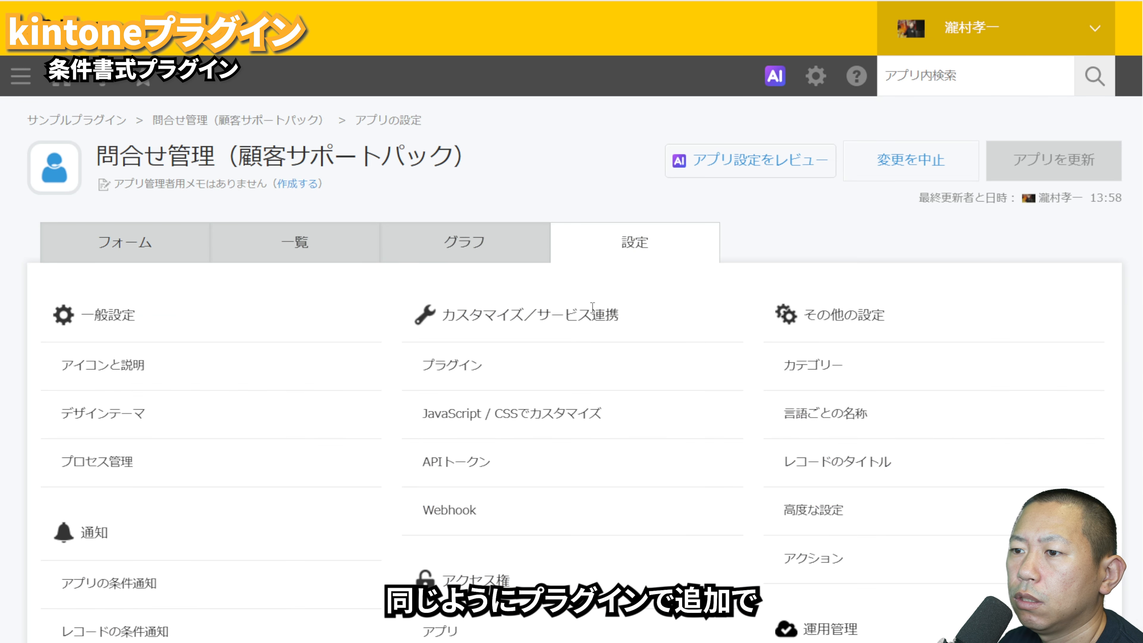
pyautogui.click(506, 363)
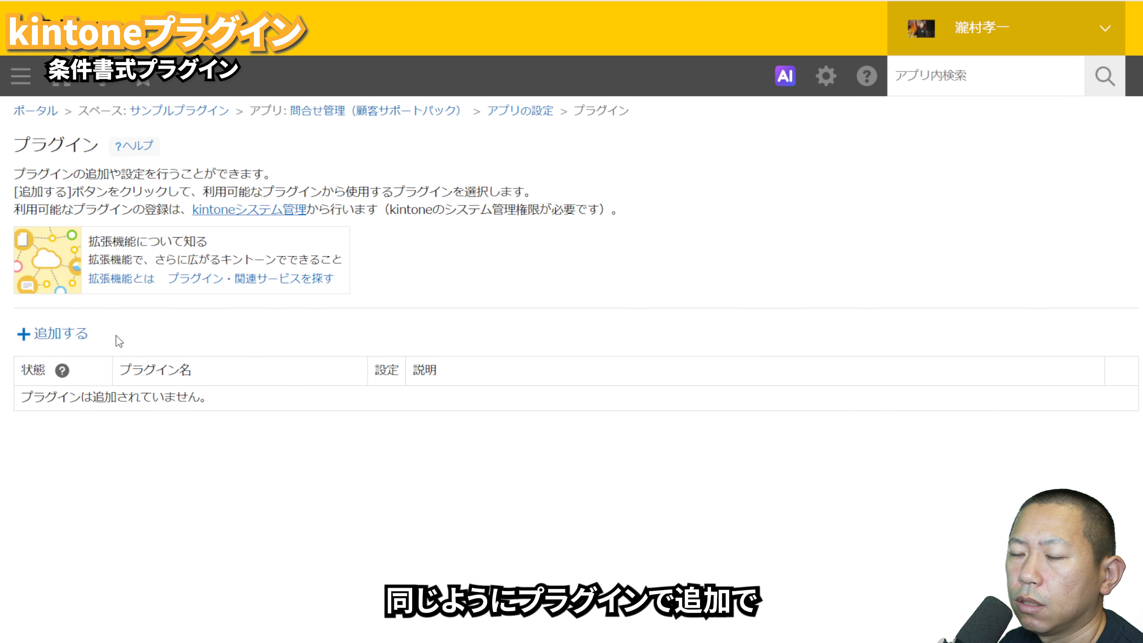
pyautogui.click(81, 332)
pyautogui.scroll(-5, 149, 496)
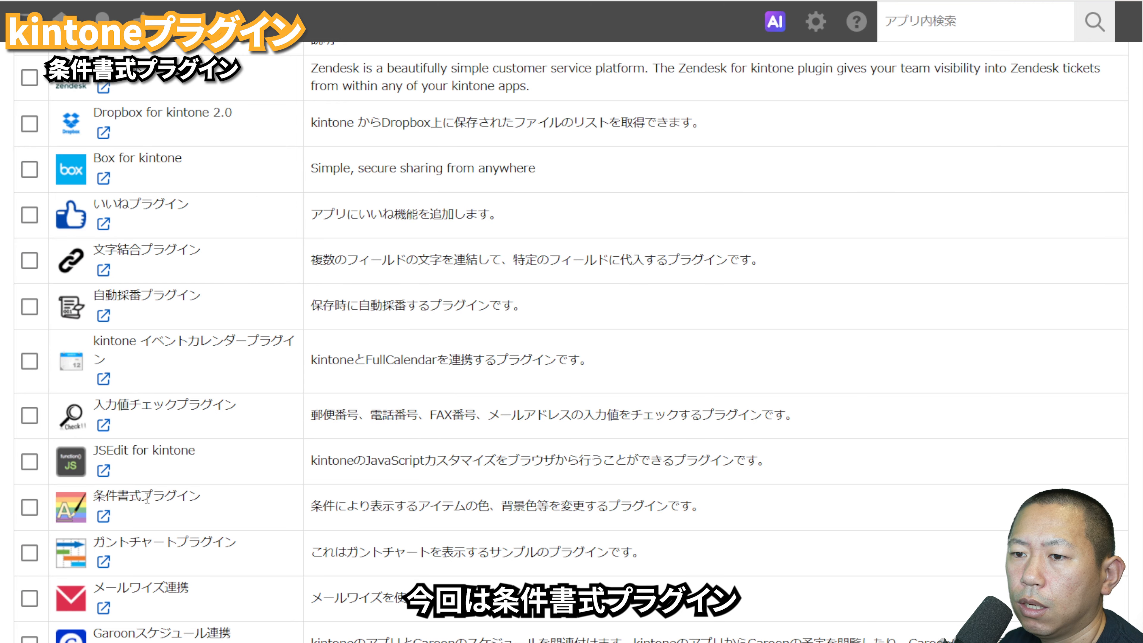
pyautogui.click(31, 508)
pyautogui.click(1075, 639)
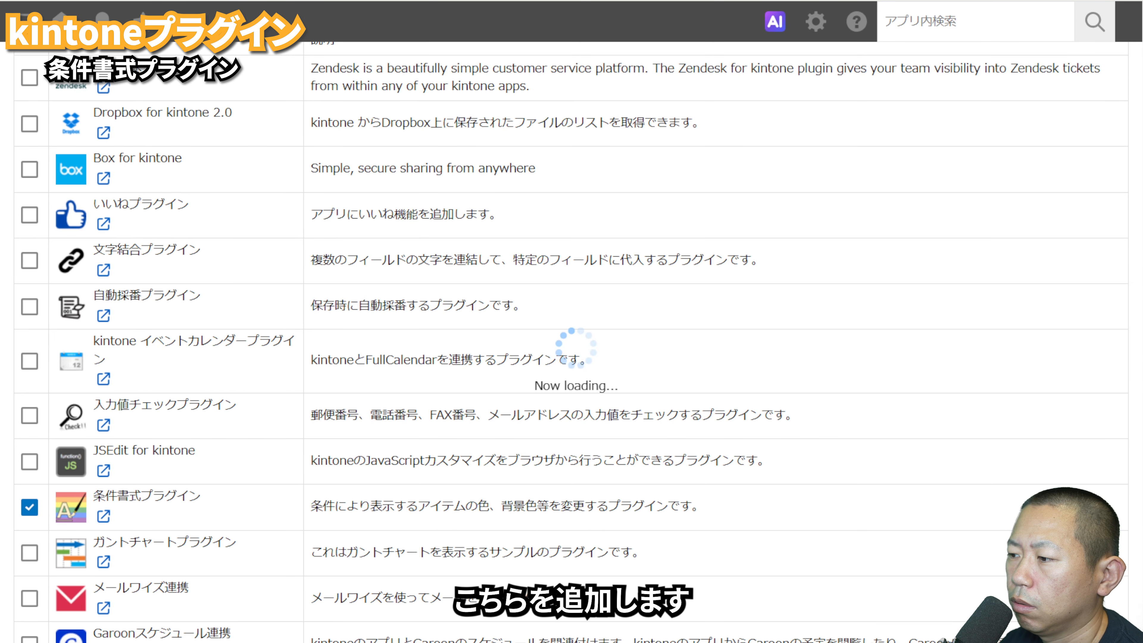
# Step: In the 条件書式プラグイン settings, define the first text condition as 対応状況 =(等しい) 完了
pyautogui.click(386, 408)
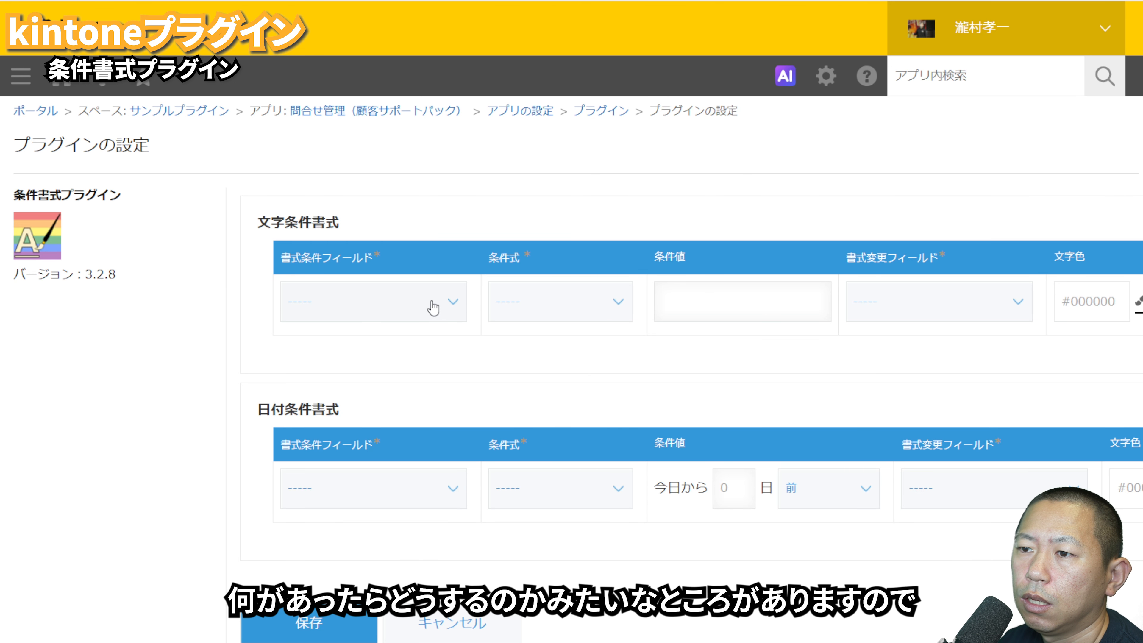
pyautogui.click(392, 463)
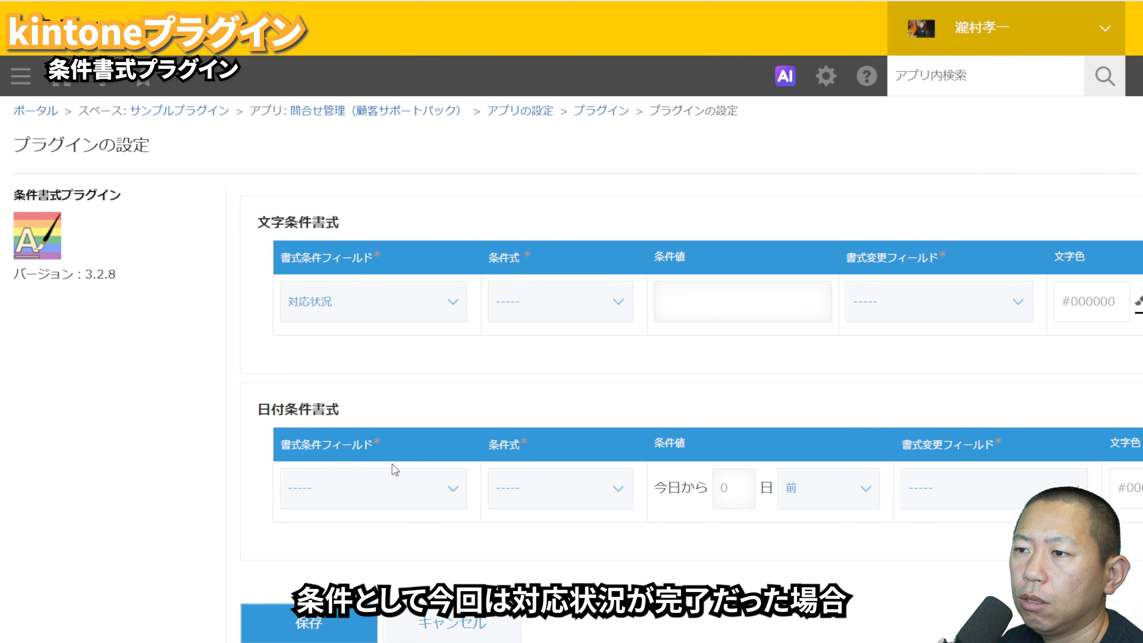
pyautogui.click(521, 409)
pyautogui.click(687, 301)
pyautogui.write('完了')
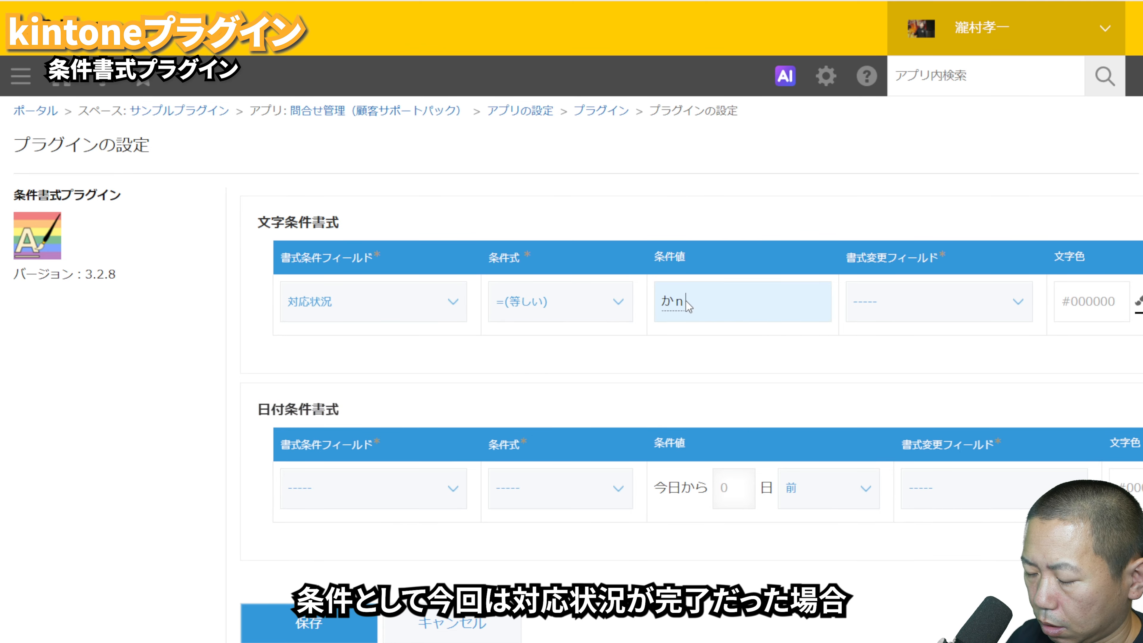
pyautogui.click(776, 373)
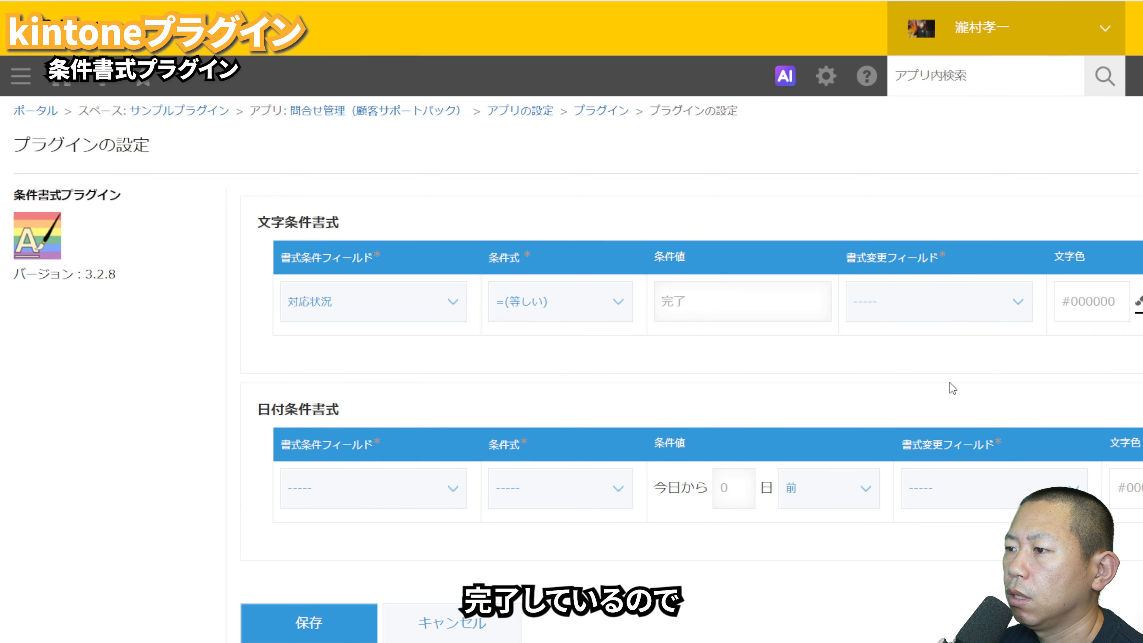
# Step: Make the 完了 condition format the 受付日時 field with white text
pyautogui.click(923, 489)
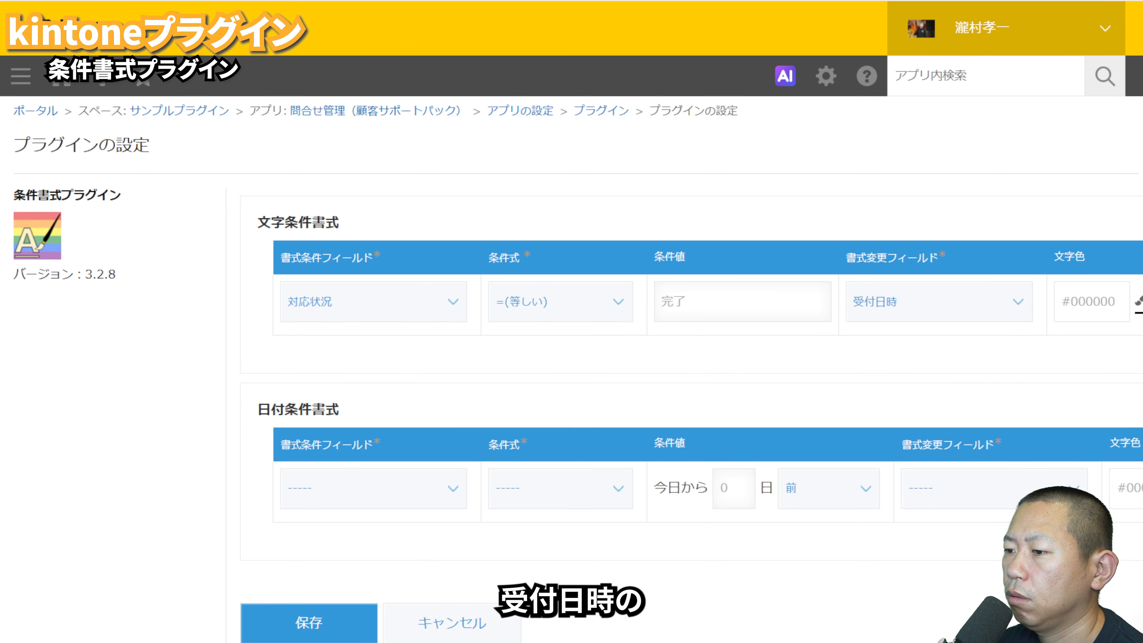
pyautogui.hscroll(10, 571, 374)
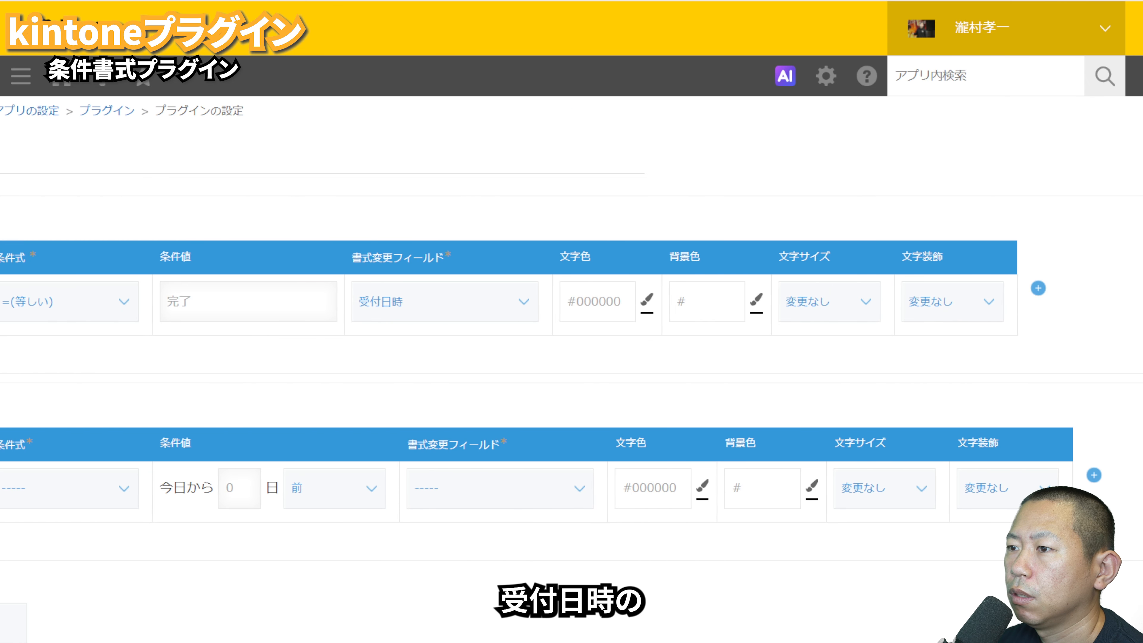
pyautogui.click(647, 299)
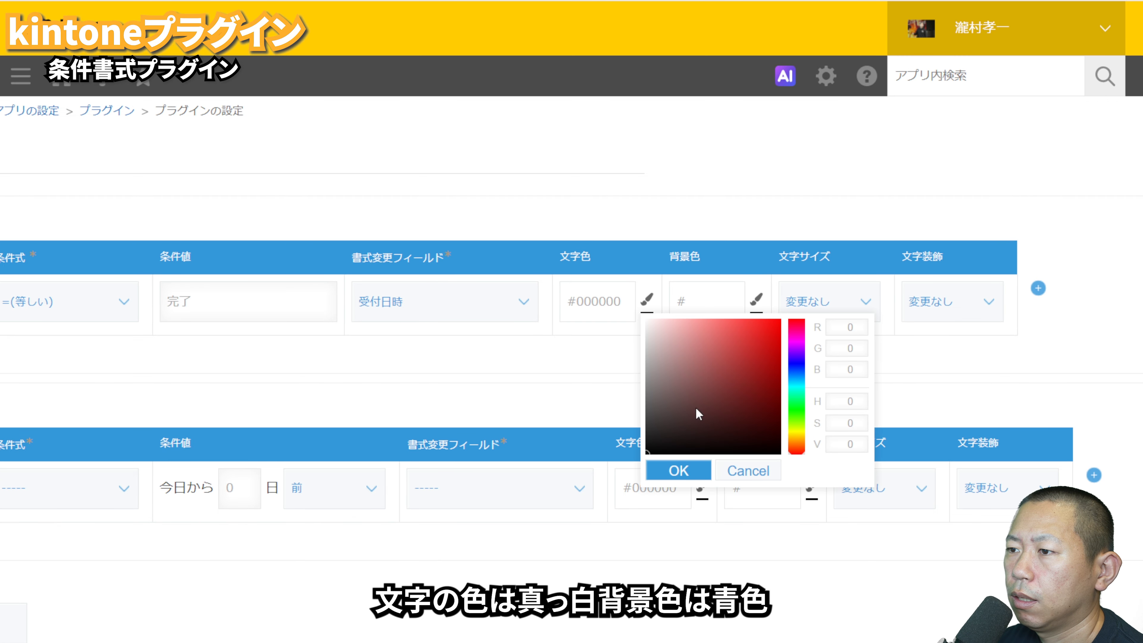
pyautogui.click(679, 471)
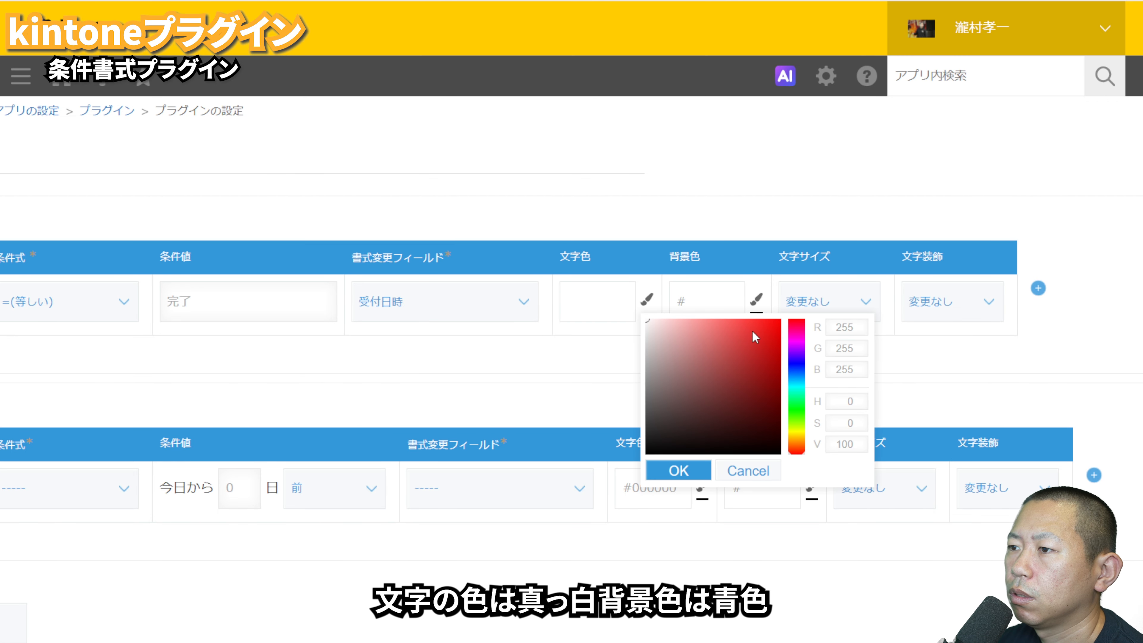
# Step: Set the 完了 condition's background colour to blue, #001DFF
pyautogui.click(725, 299)
pyautogui.click(756, 299)
pyautogui.moveTo(804, 359)
pyautogui.mouseDown()
pyautogui.moveTo(799, 350)
pyautogui.moveTo(856, 357)
pyautogui.moveTo(883, 378)
pyautogui.moveTo(905, 496)
pyautogui.moveTo(939, 298)
pyautogui.mouseUp()
pyautogui.click(909, 367)
pyautogui.click(788, 471)
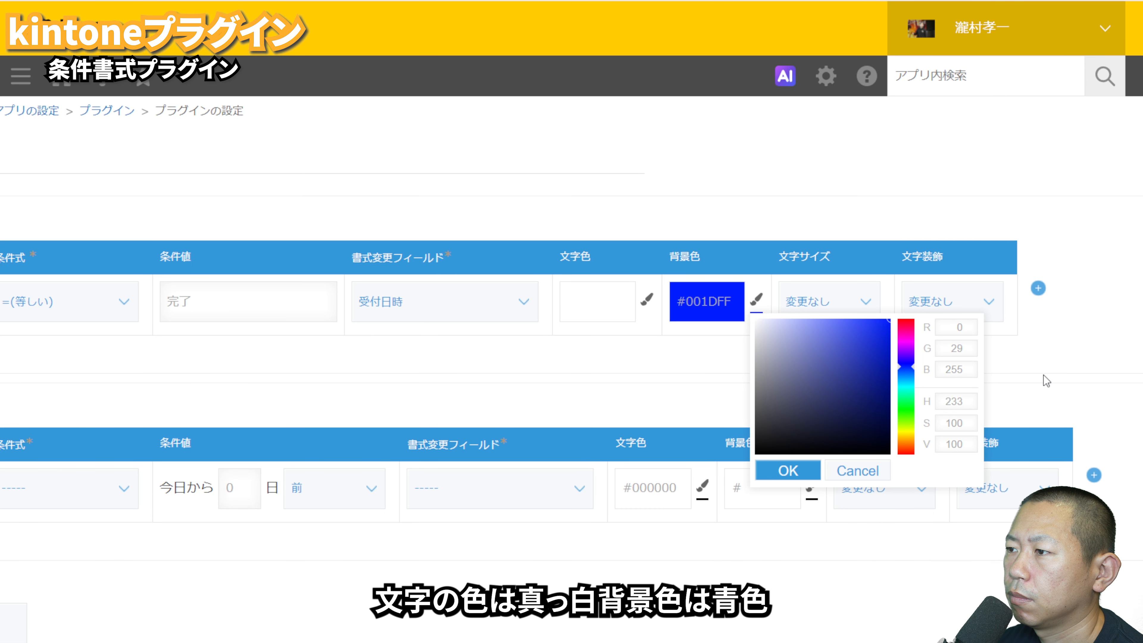
# Step: Add a second text condition to the 条件書式プラグイン for 対応状況 =(等しい) 未対応
pyautogui.click(1038, 288)
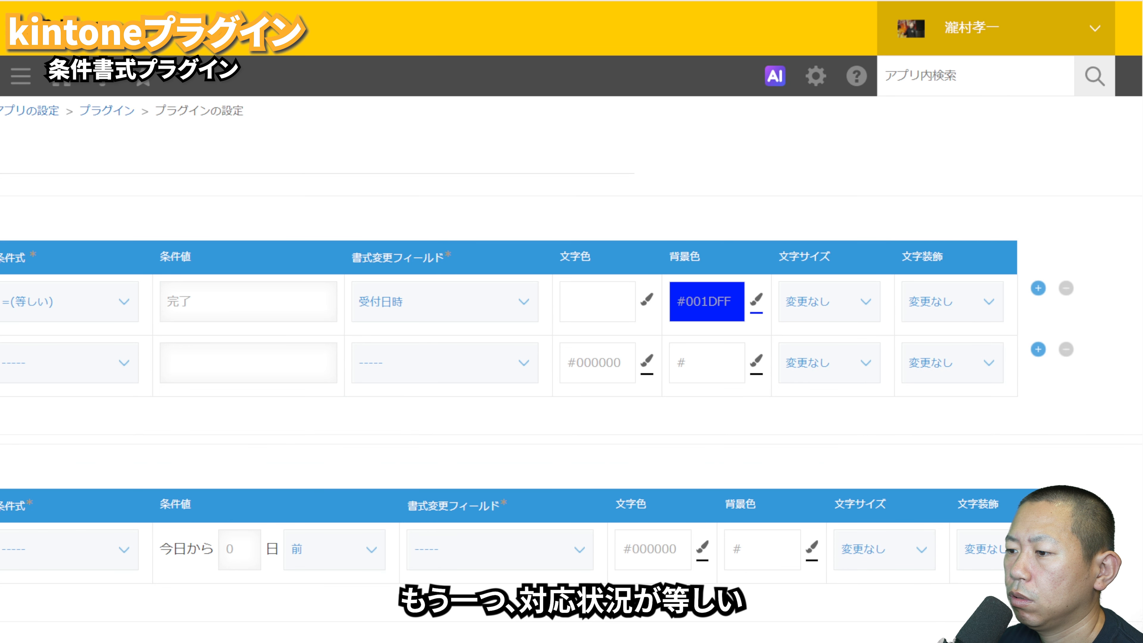
pyautogui.hscroll(-10, 620, 537)
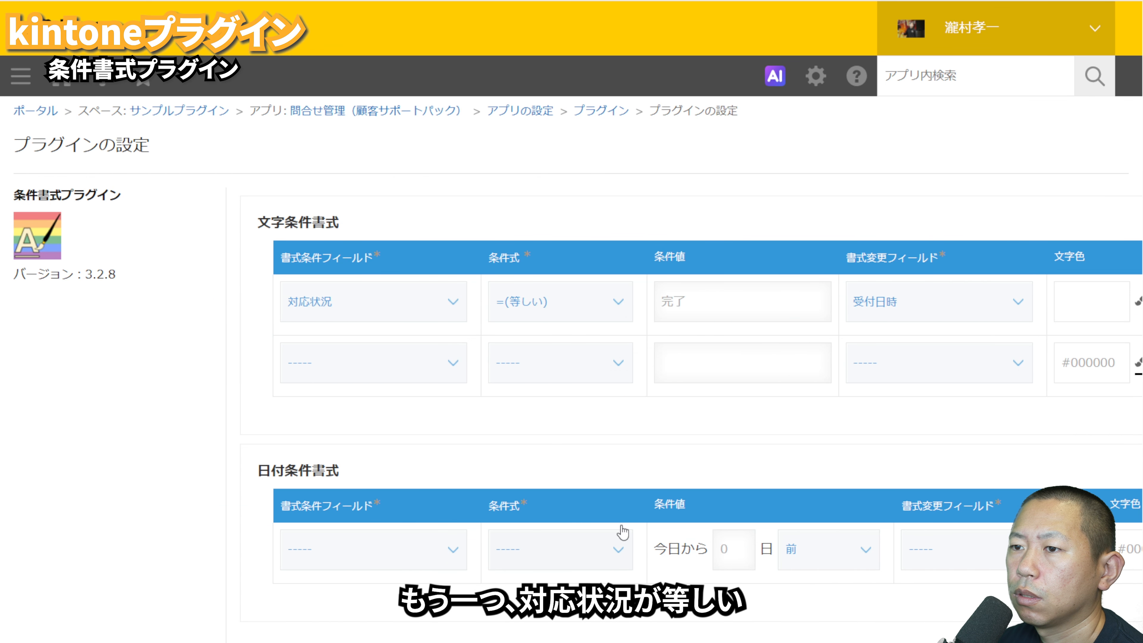
pyautogui.click(436, 373)
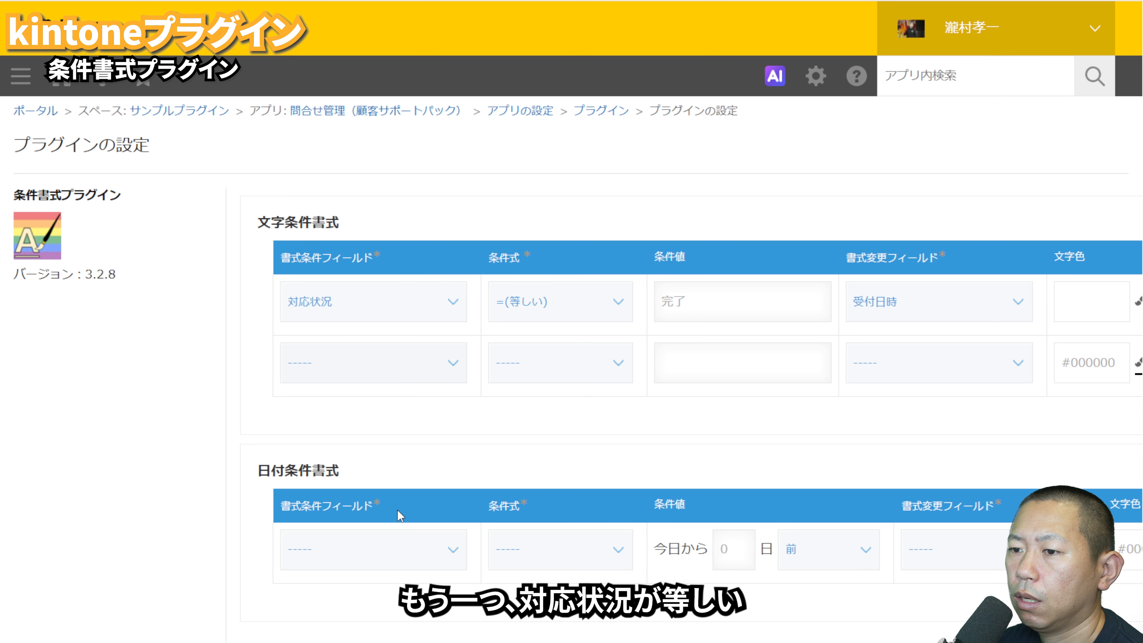
pyautogui.click(396, 518)
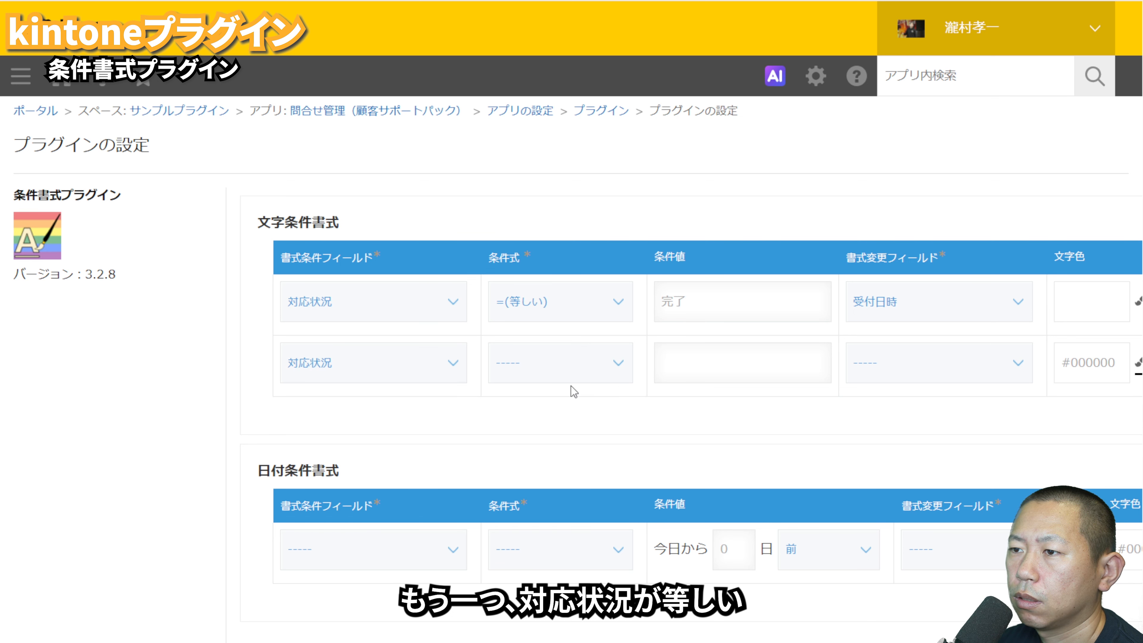
pyautogui.click(577, 463)
pyautogui.click(706, 370)
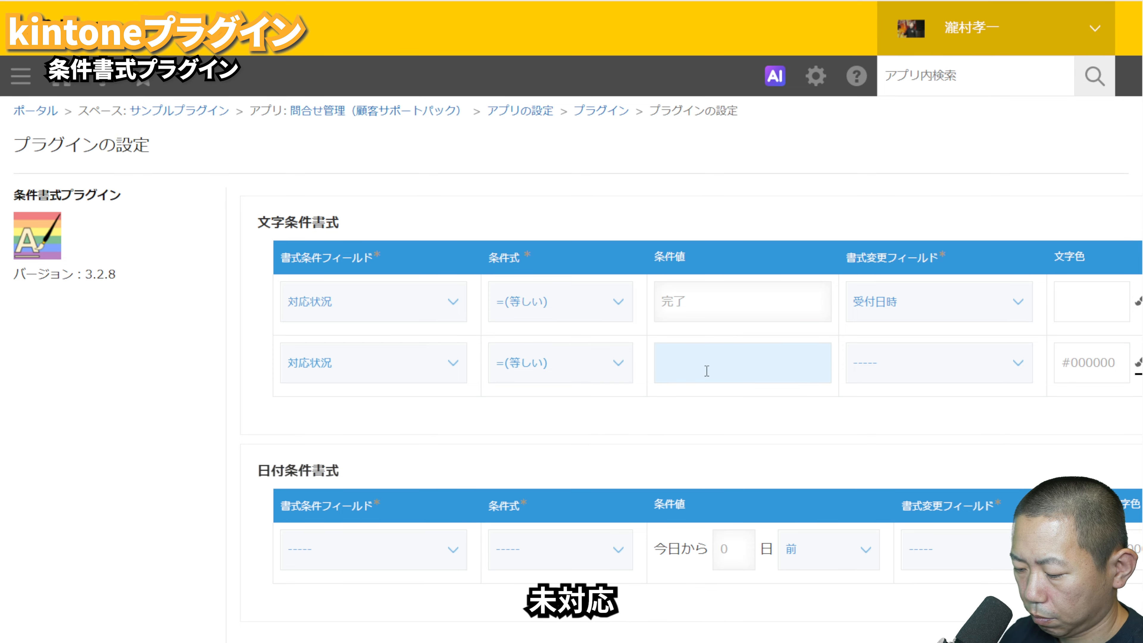
pyautogui.write('未対応')
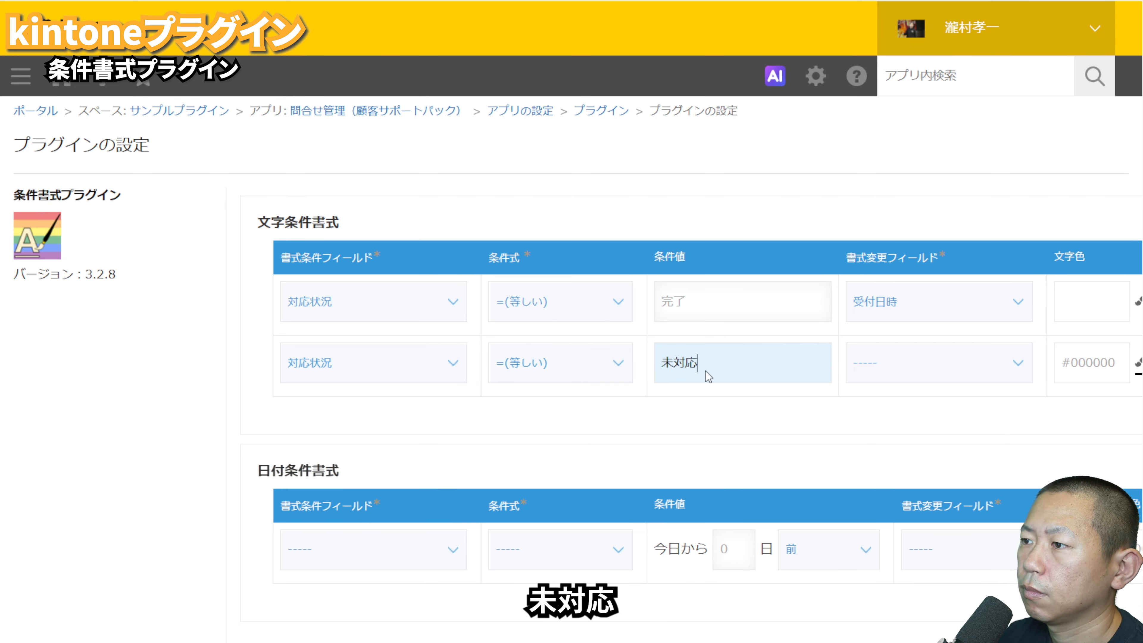
# Step: Make the 未対応 condition format the 受付日時 field with white text on a red #FF0000 background
pyautogui.click(868, 432)
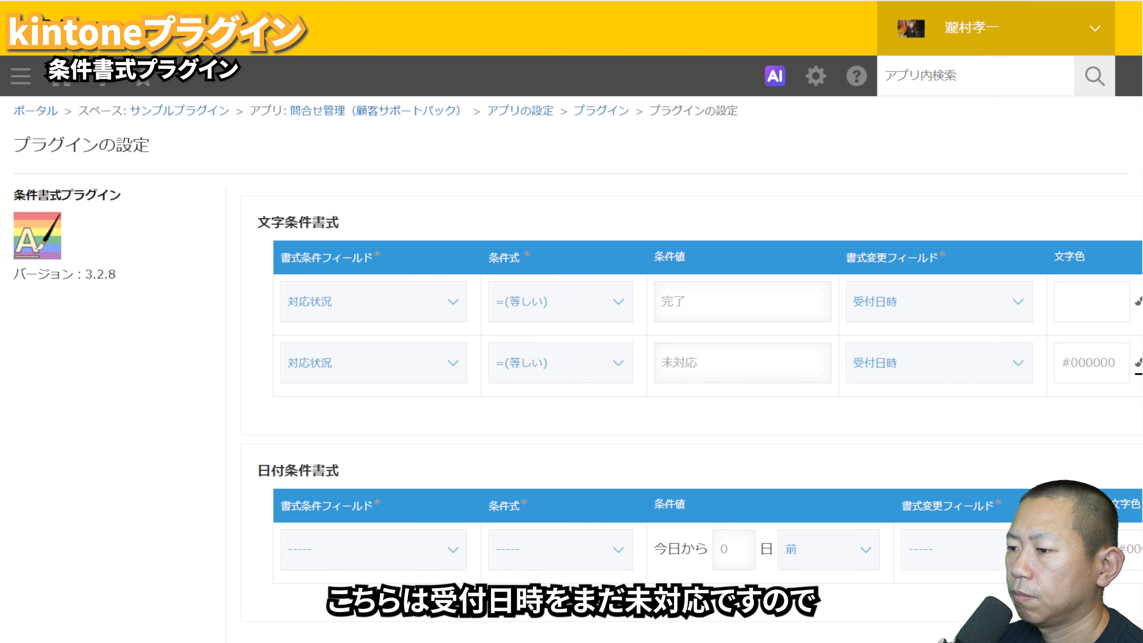
pyautogui.hscroll(10, 747, 451)
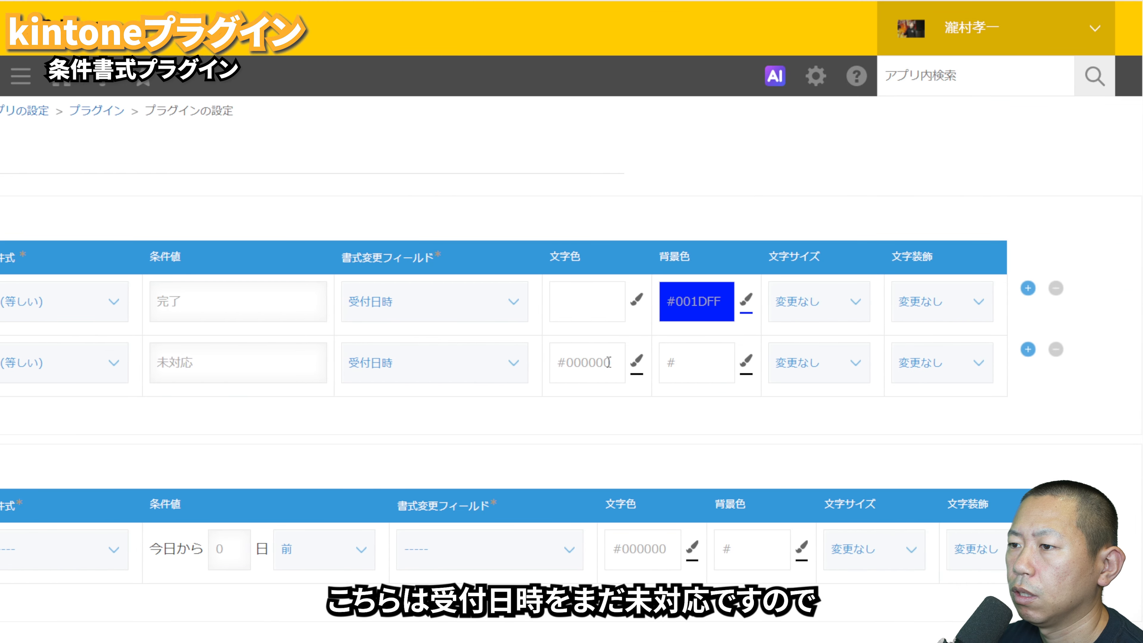
pyautogui.click(636, 367)
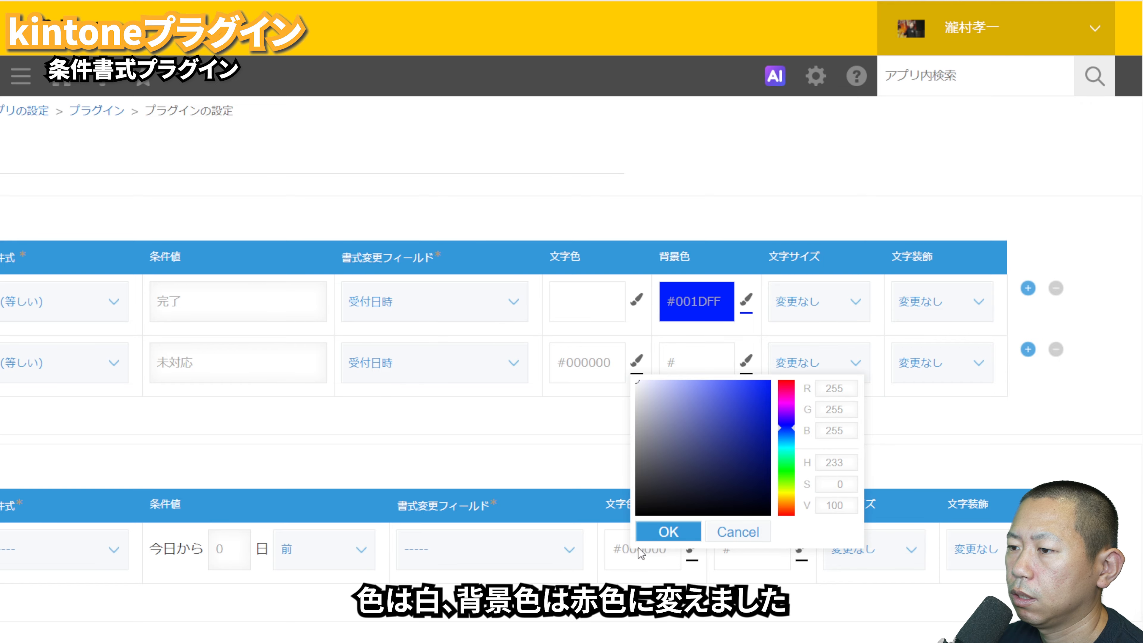
pyautogui.click(651, 535)
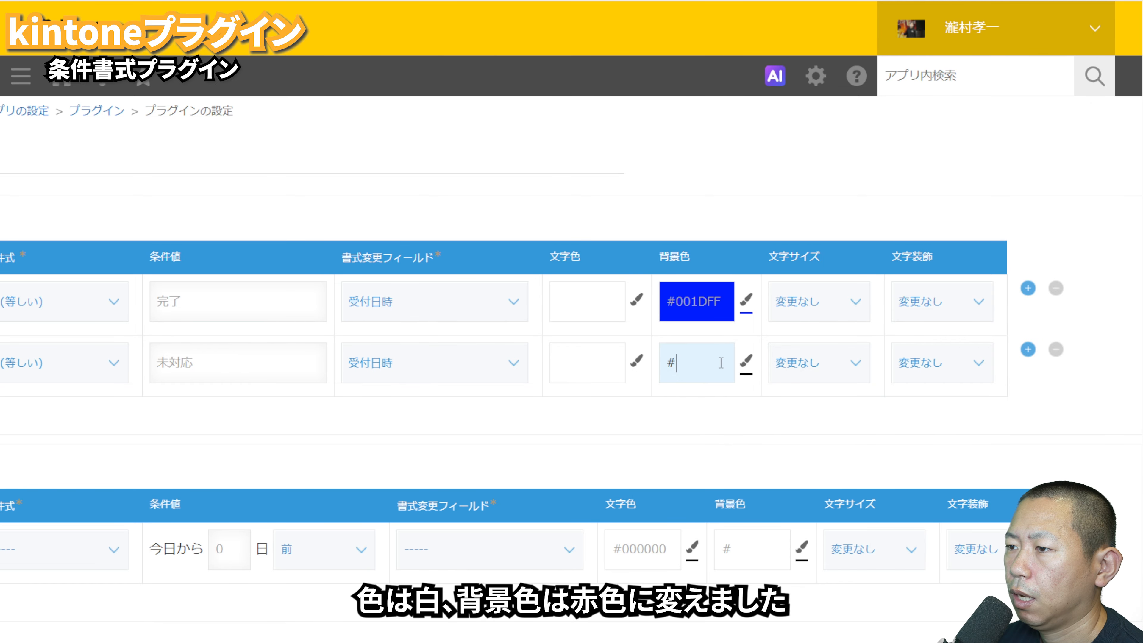
pyautogui.click(745, 362)
pyautogui.click(773, 532)
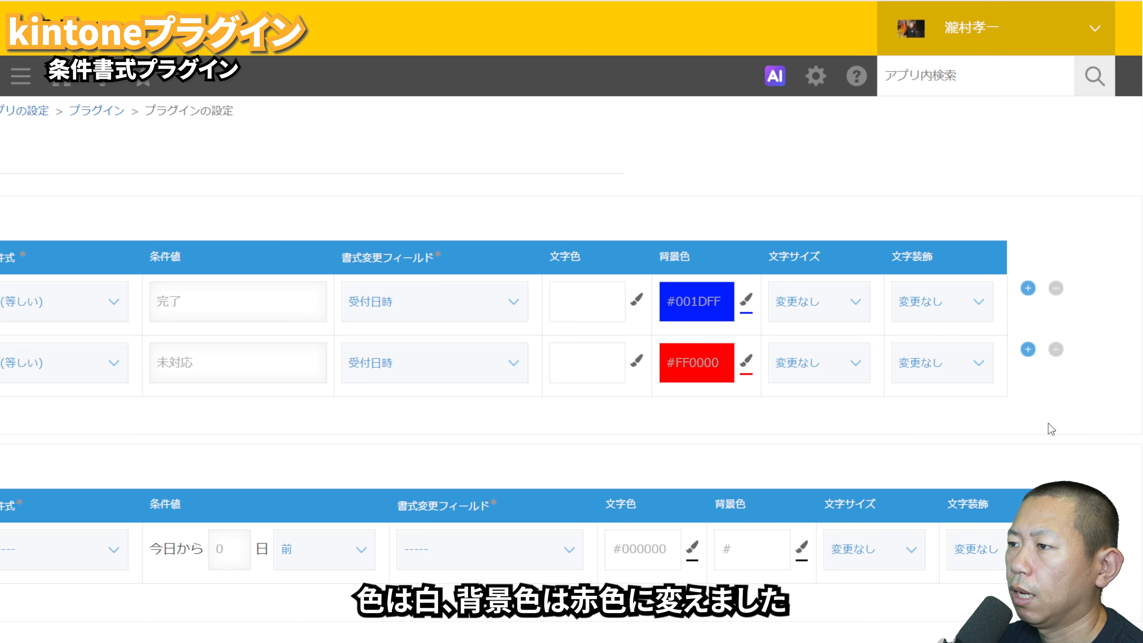
# Step: Set the 未対応 condition's text size to やや大きい and its text decoration to 太字
pyautogui.click(829, 363)
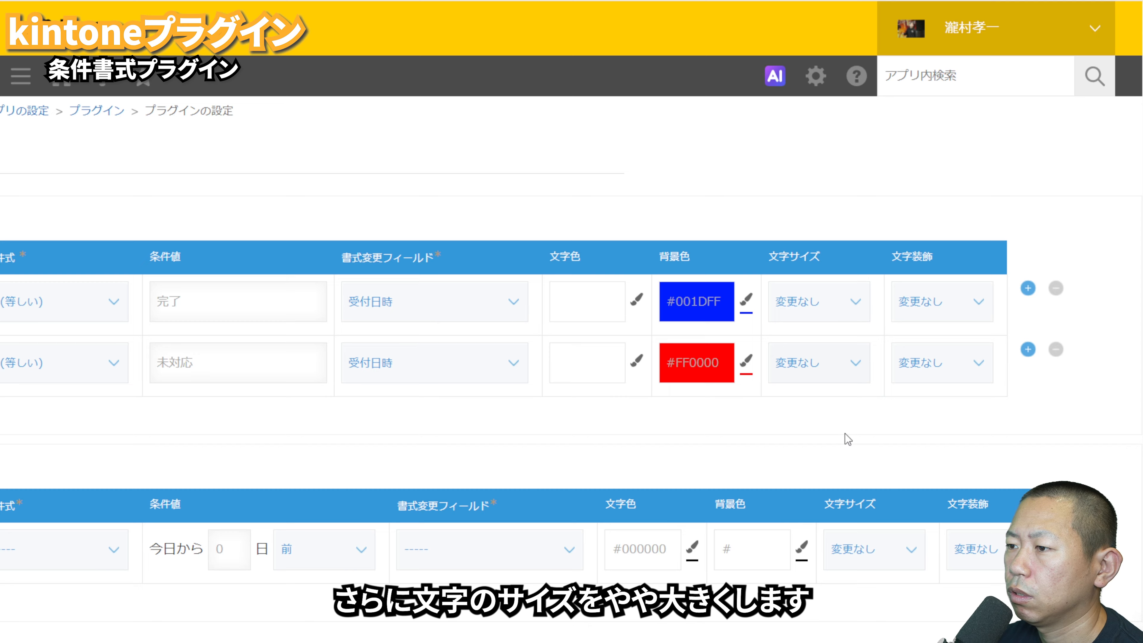
pyautogui.click(843, 460)
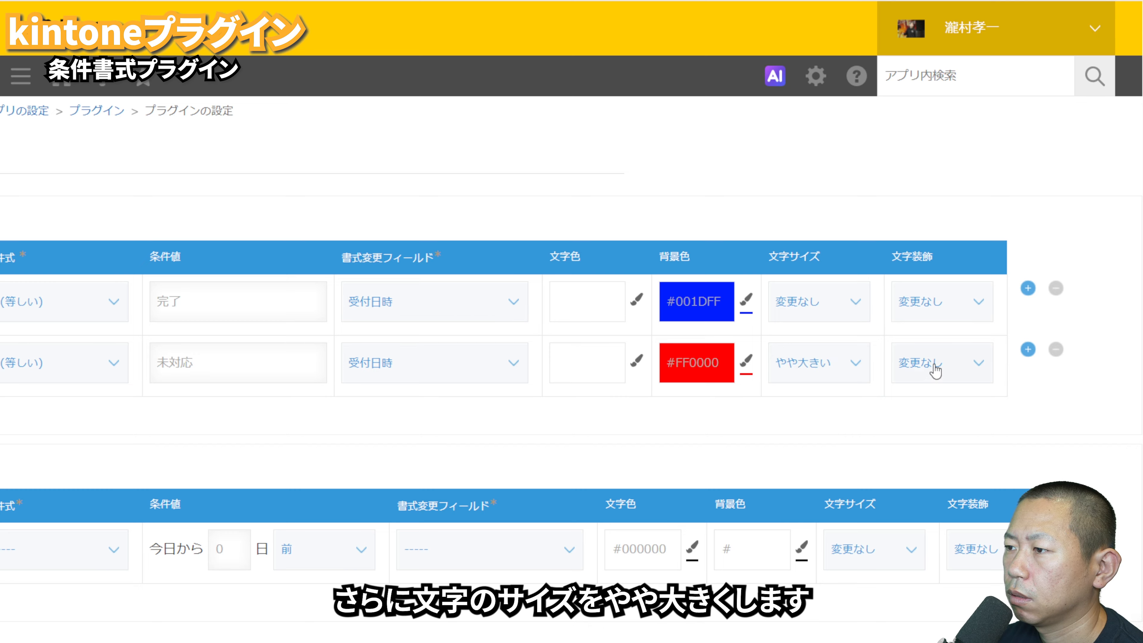
pyautogui.click(926, 422)
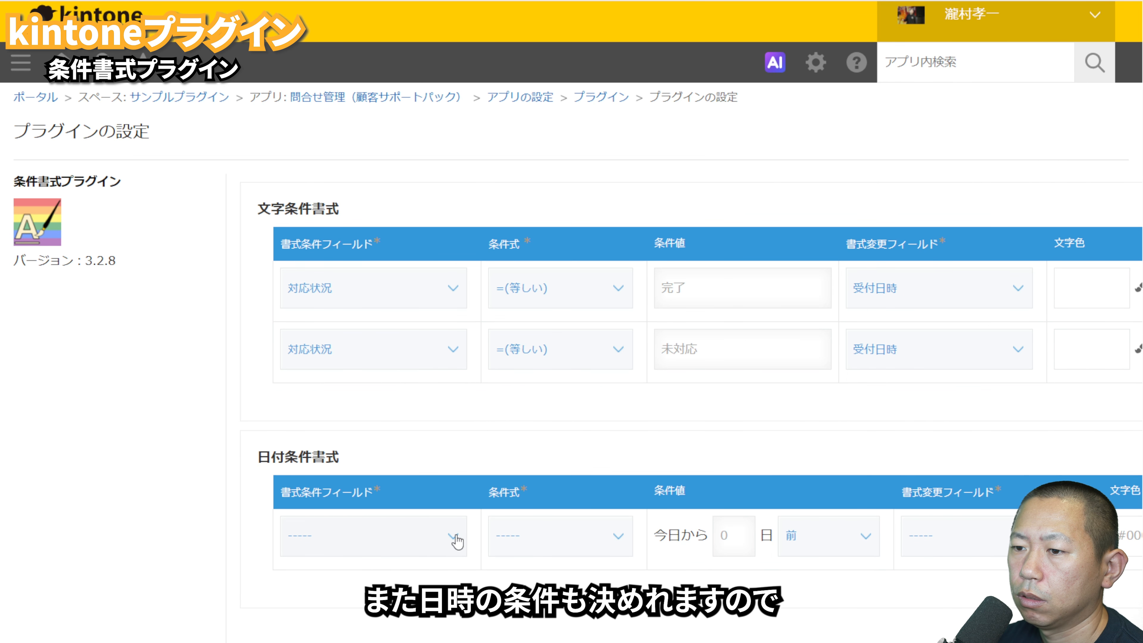
# Step: Define a date condition for 更新日時 ≥(以後) 今日から5日前 that formats the 更新日時 field
pyautogui.click(394, 599)
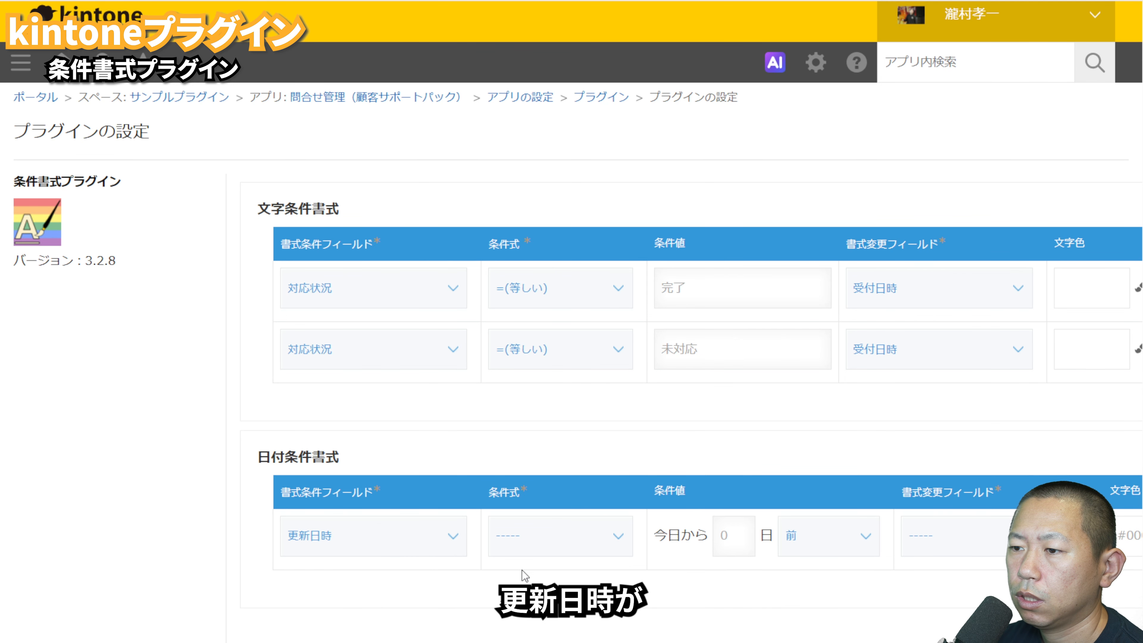
pyautogui.click(547, 536)
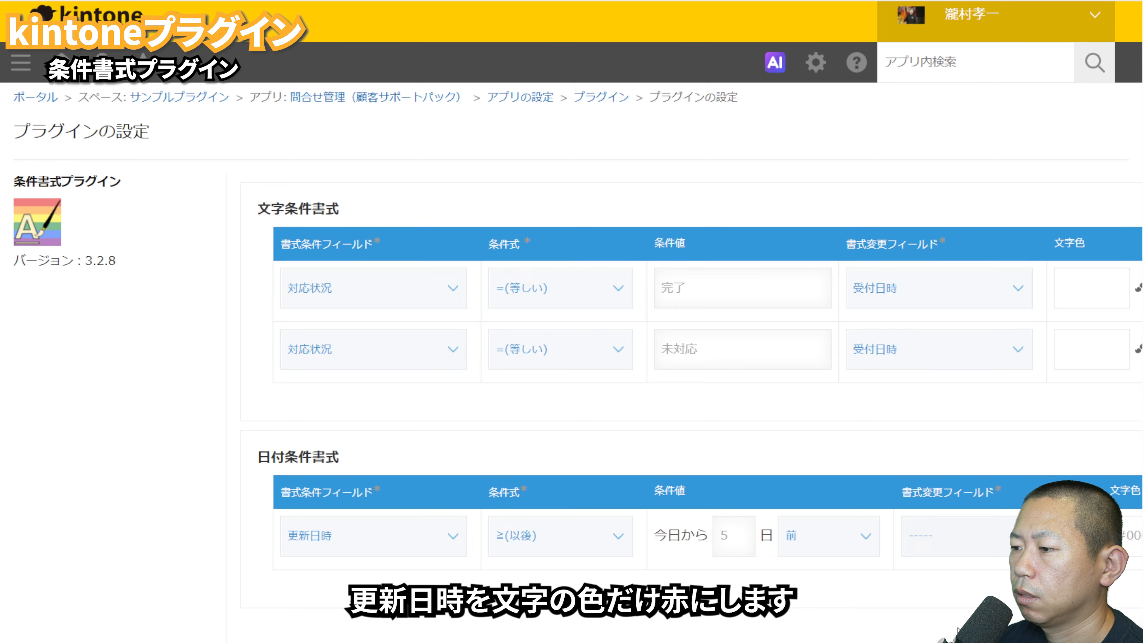
pyautogui.click(1031, 585)
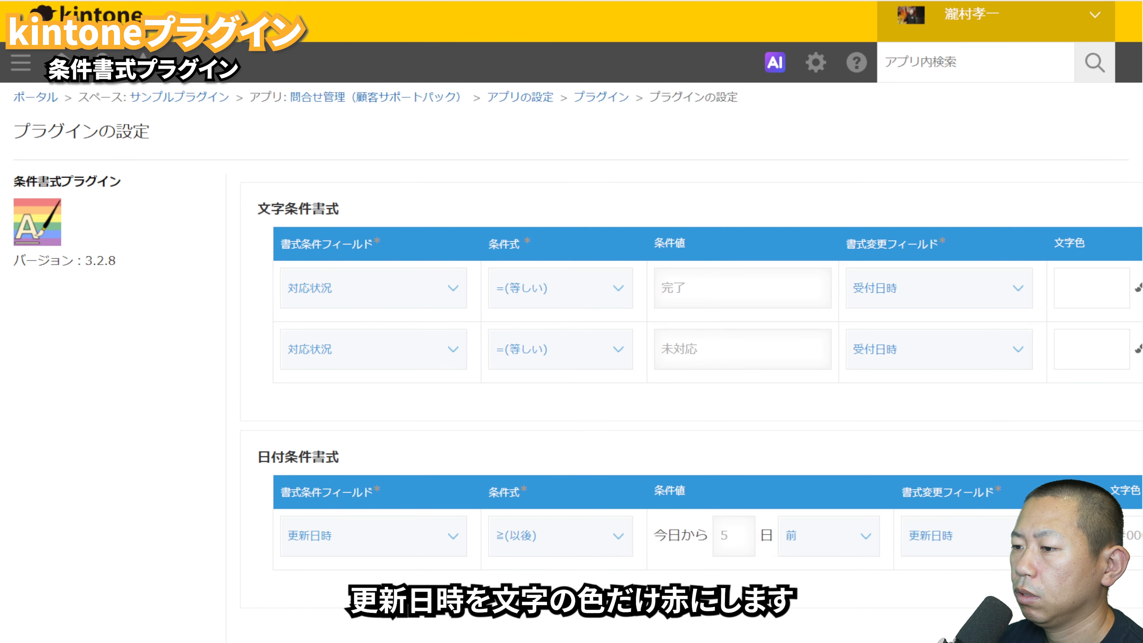
# Step: Set the date condition's text colour to red, #FF0000, and save the plugin settings
pyautogui.hscroll(9, 572, 366)
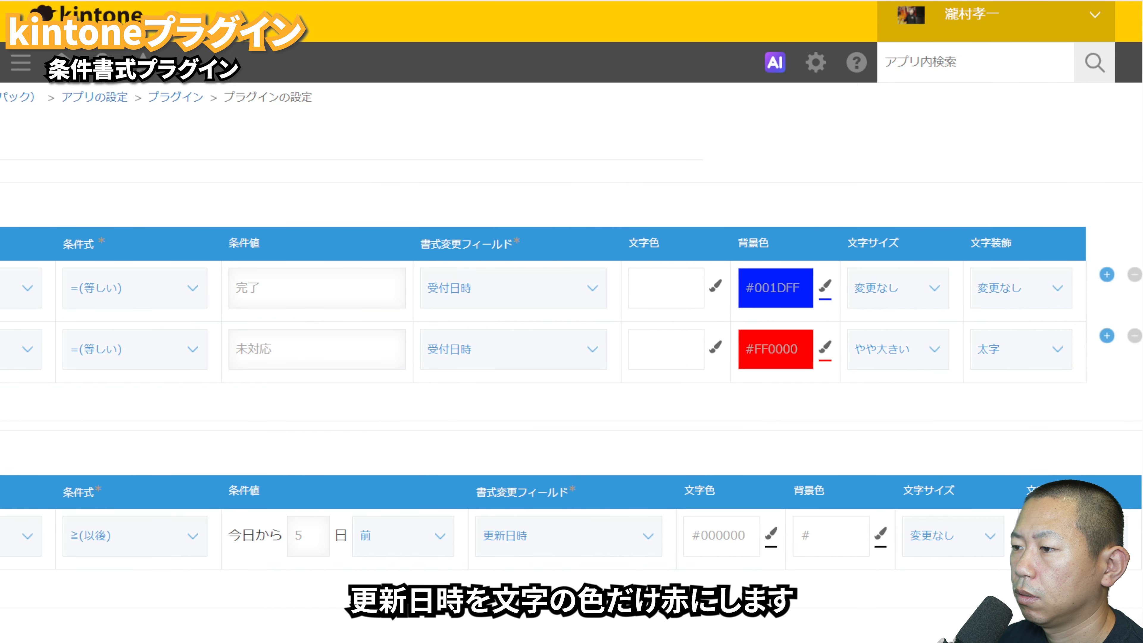
pyautogui.click(771, 536)
pyautogui.moveTo(817, 588); pyautogui.dragTo(907, 539)
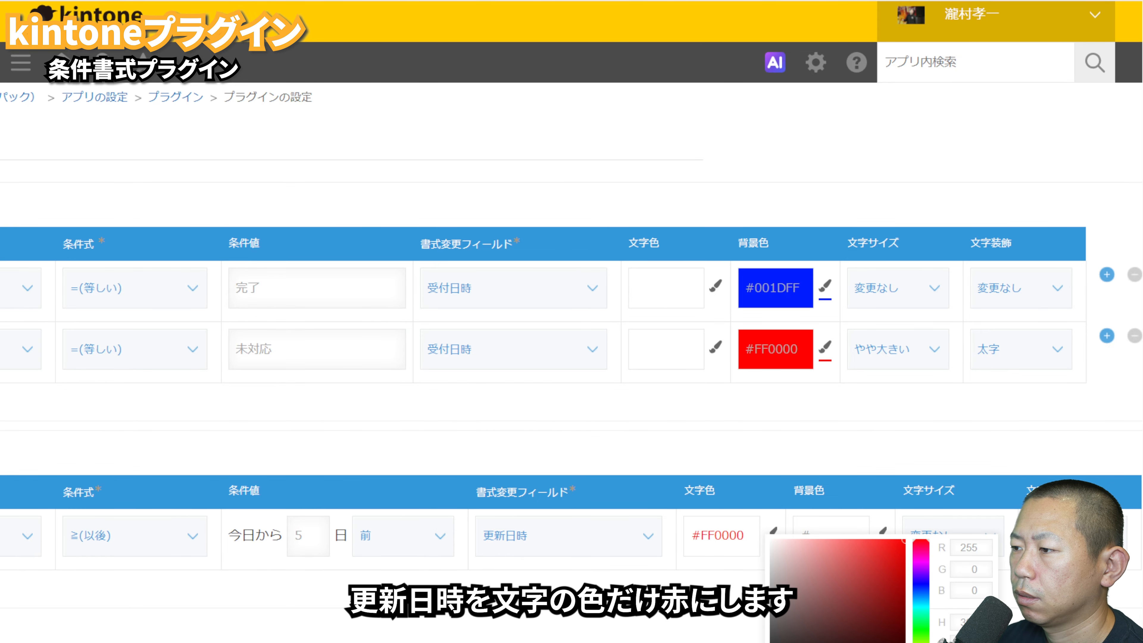
pyautogui.click(694, 639)
pyautogui.hscroll(-9, 571, 329)
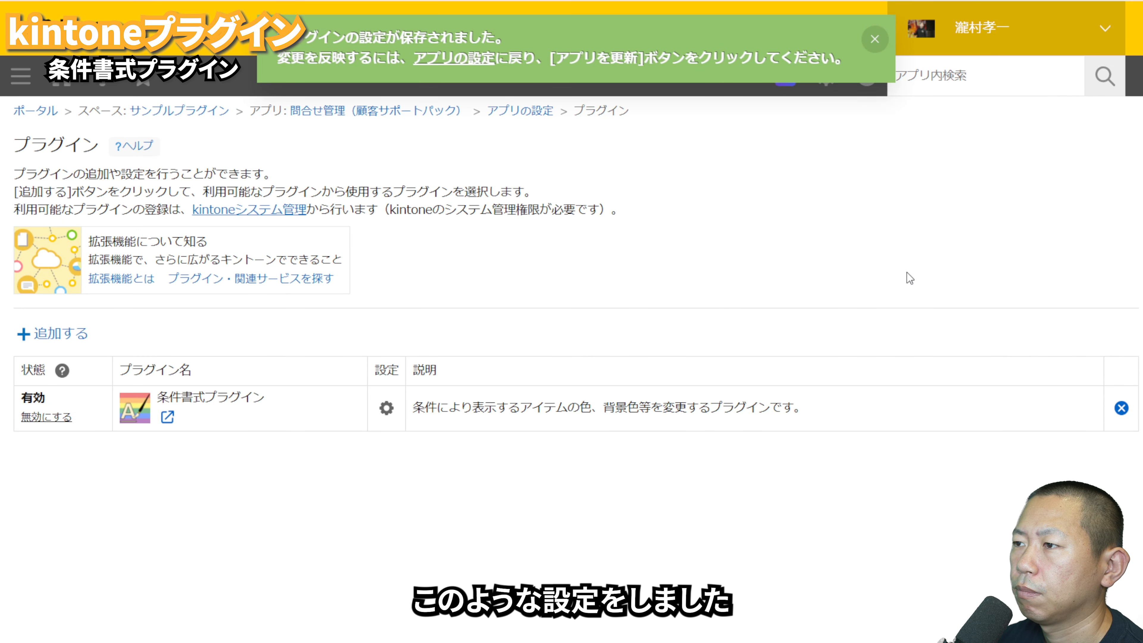
# Step: Return to the 問合せ管理（顧客サポートパック） app settings and update the app to apply the changes
pyautogui.click(539, 114)
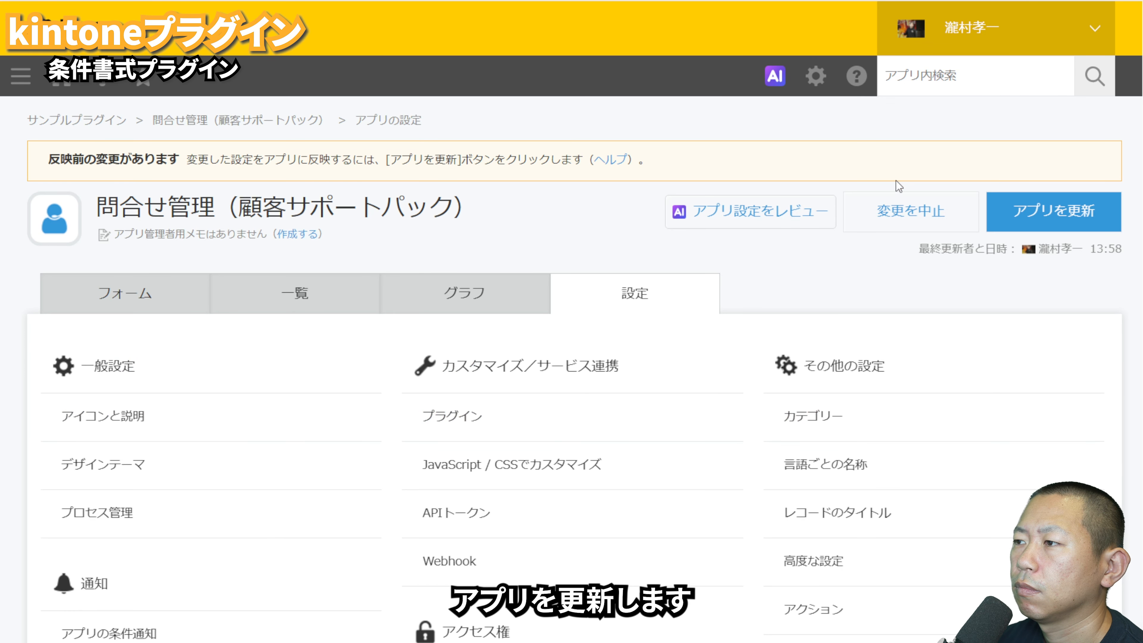
pyautogui.click(1050, 215)
pyautogui.click(780, 479)
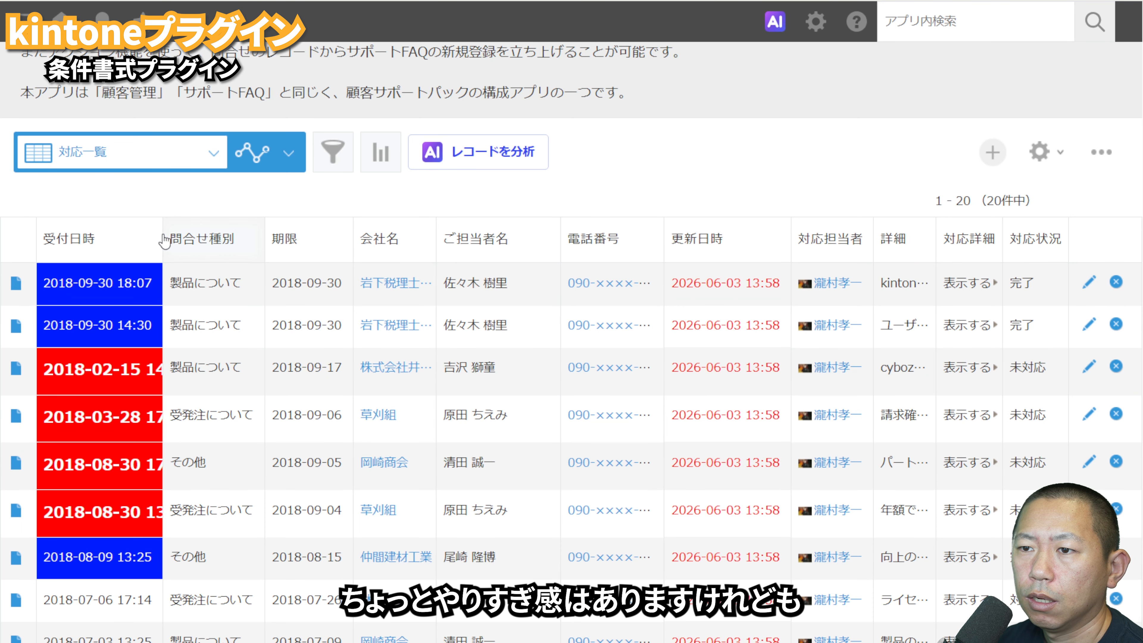
# Step: Widen the 受付日時 column in the 対応一覧 view and check the conditional formatting throughout the record list
pyautogui.moveTo(163, 239); pyautogui.dragTo(245, 238)
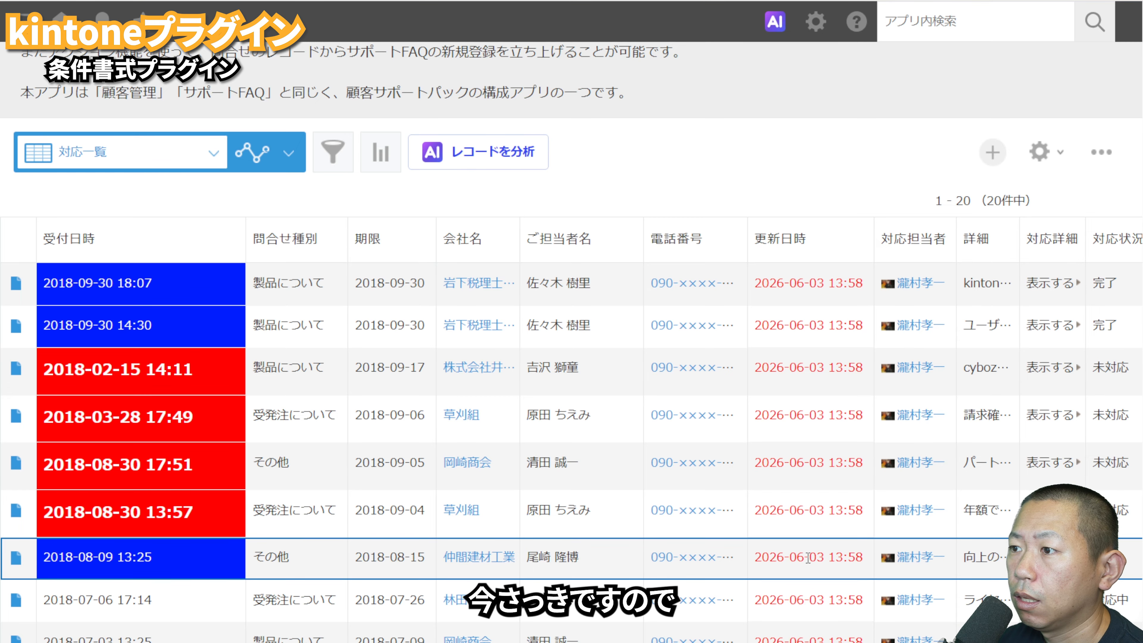
pyautogui.scroll(-5, 808, 559)
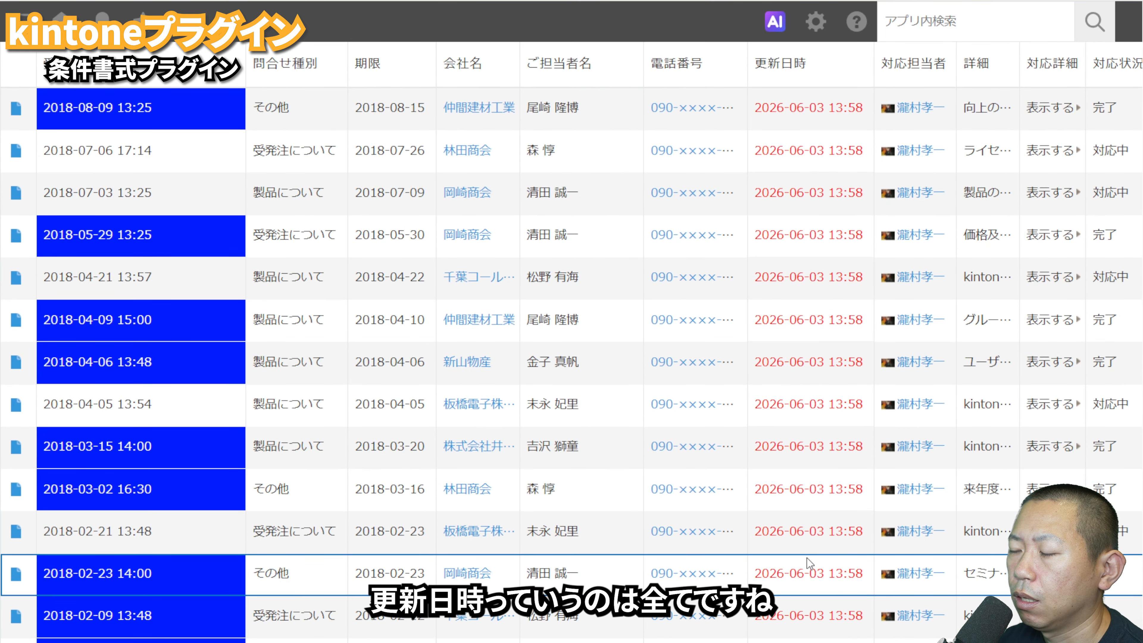
pyautogui.scroll(5, 806, 558)
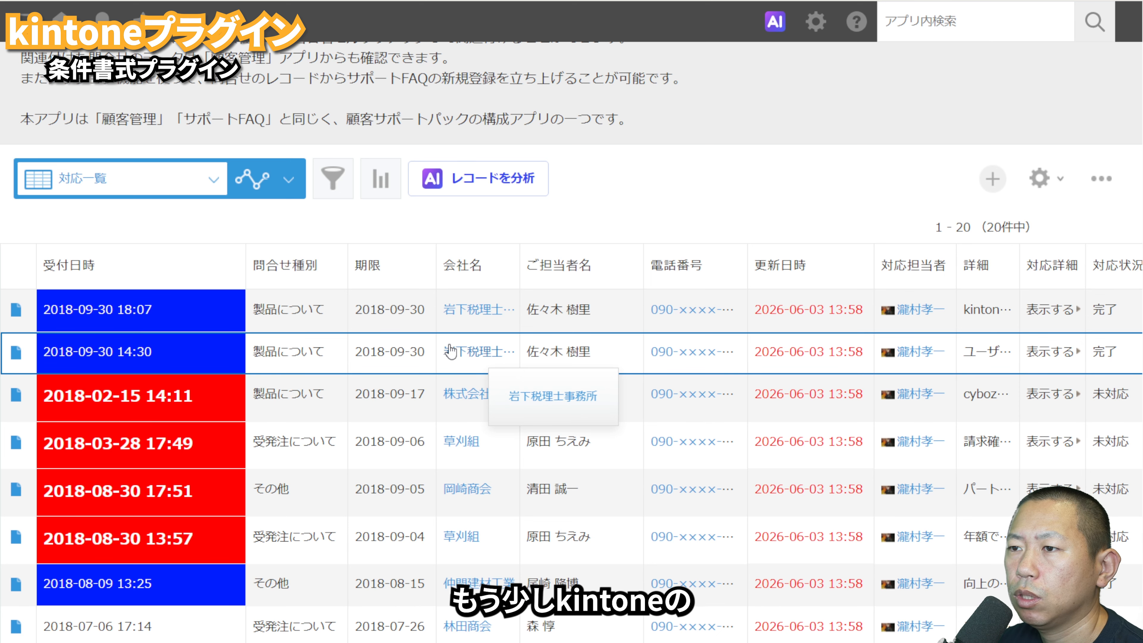
pyautogui.click(20, 311)
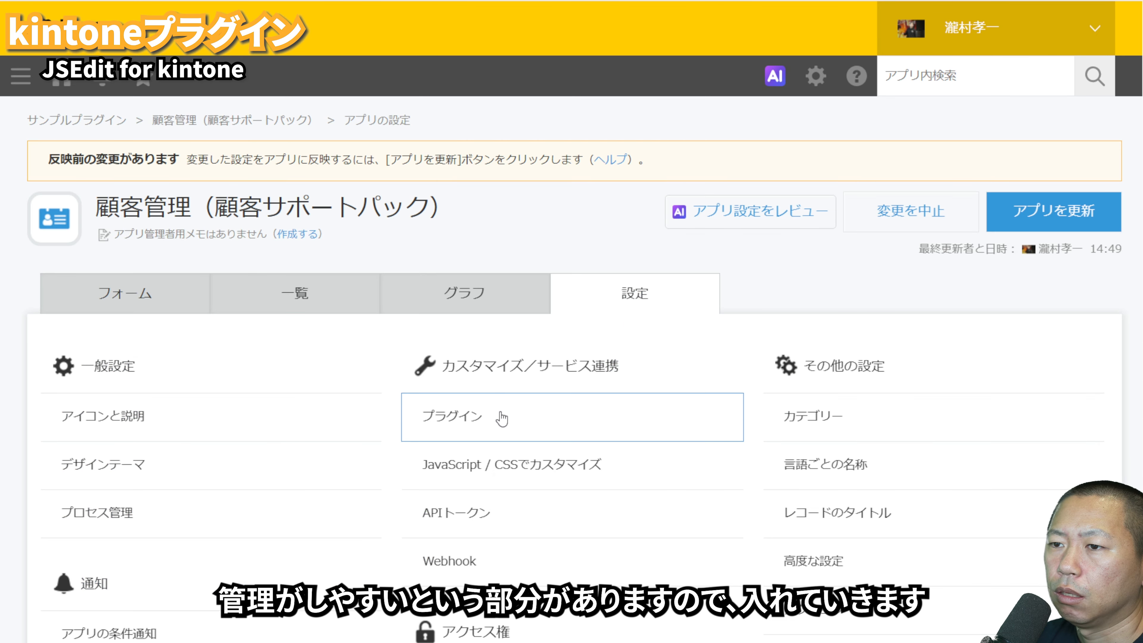
# Step: Add the JSEdit for kintone plugin to the 顧客管理（顧客サポートパック） app
pyautogui.click(502, 419)
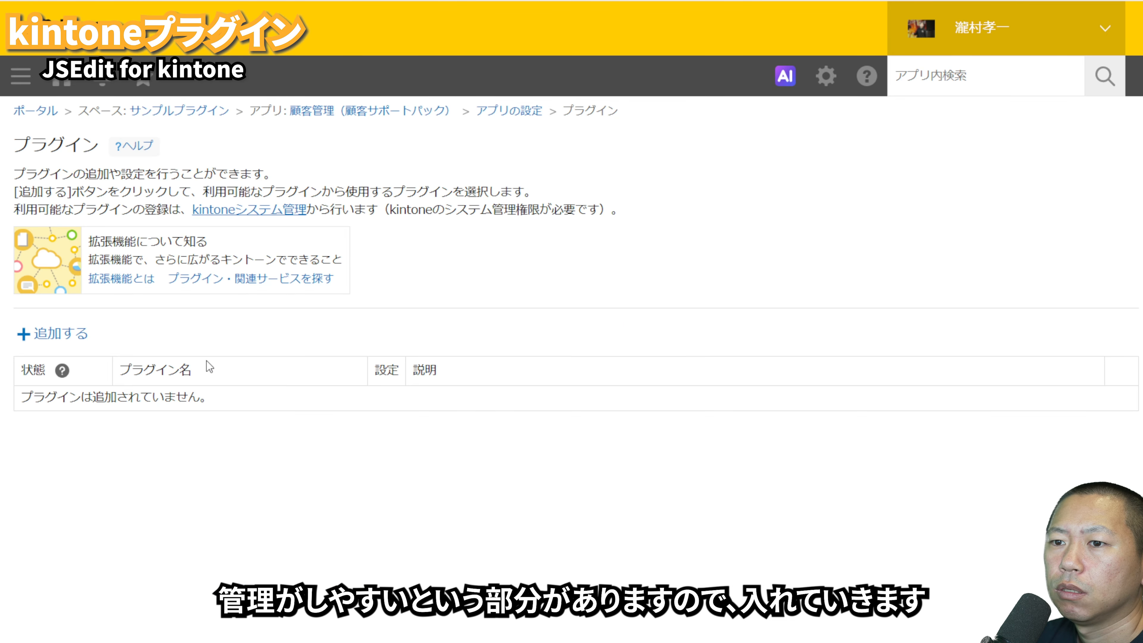
pyautogui.click(69, 343)
pyautogui.scroll(-1, 230, 426)
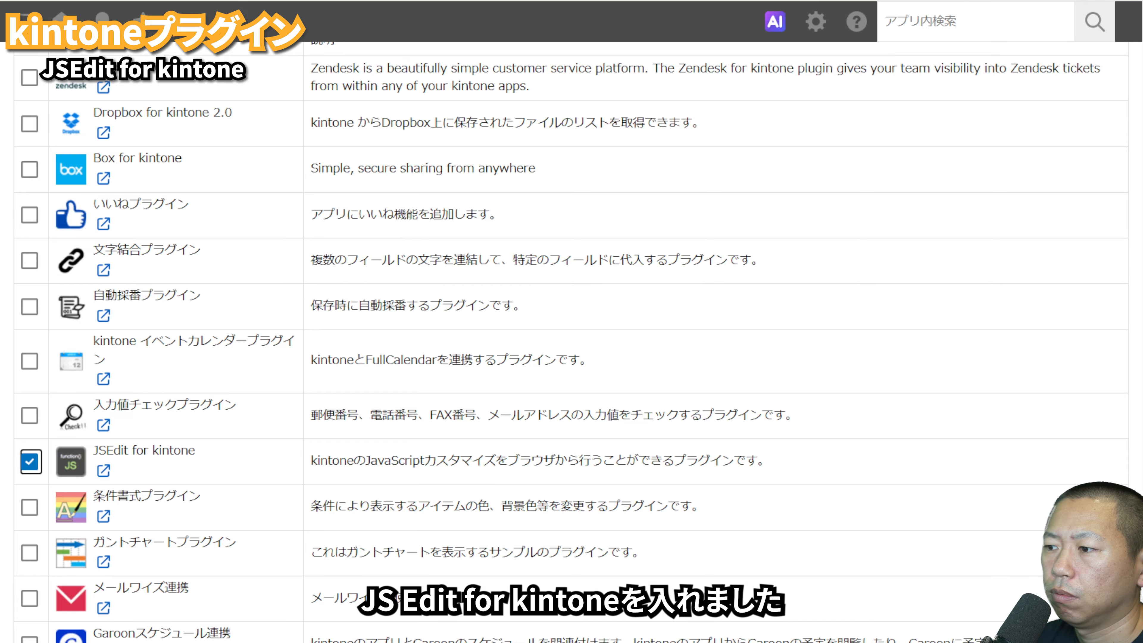
pyautogui.click(1080, 630)
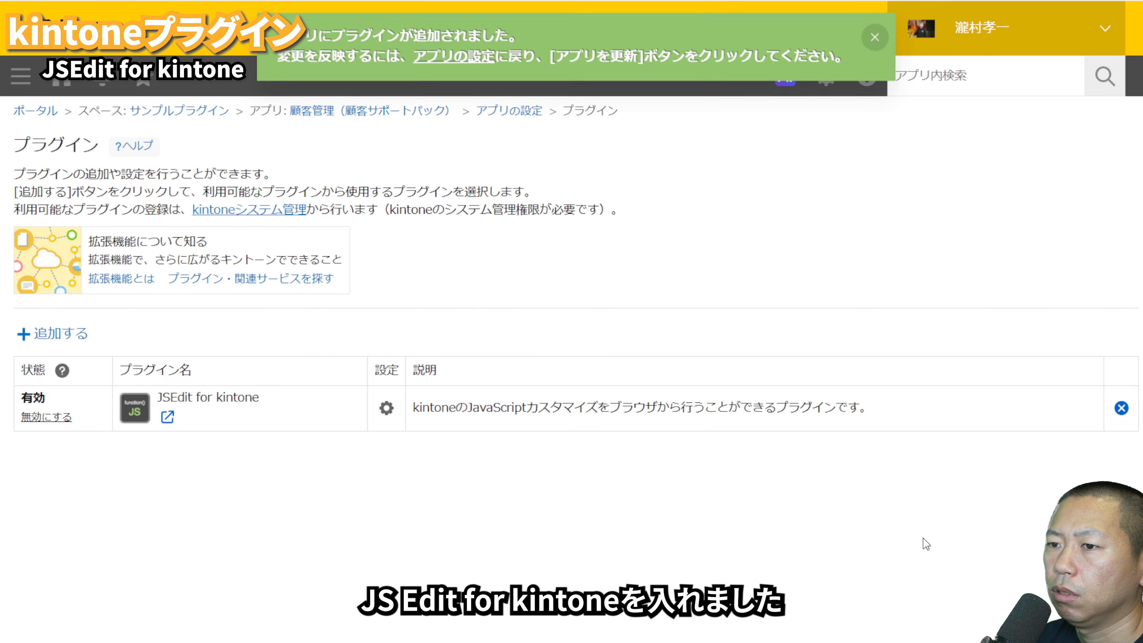
# Step: Open the JSEdit for kintone settings, and check for 関連レコード合計.js in the app's JavaScript / CSS customization
pyautogui.click(386, 408)
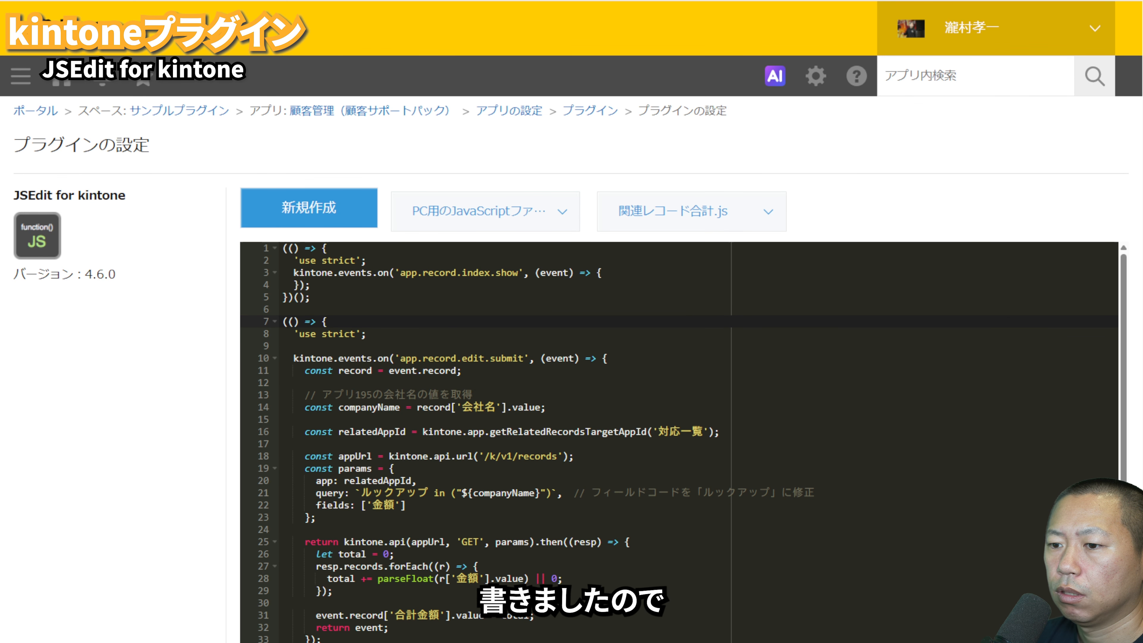
pyautogui.click(495, 111)
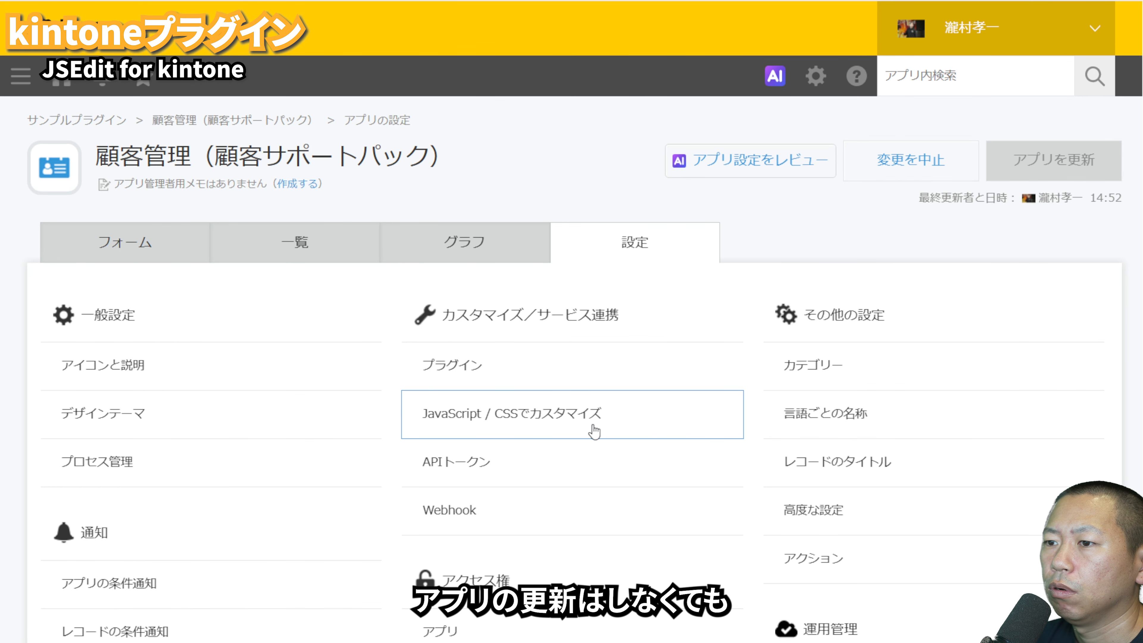
pyautogui.click(577, 414)
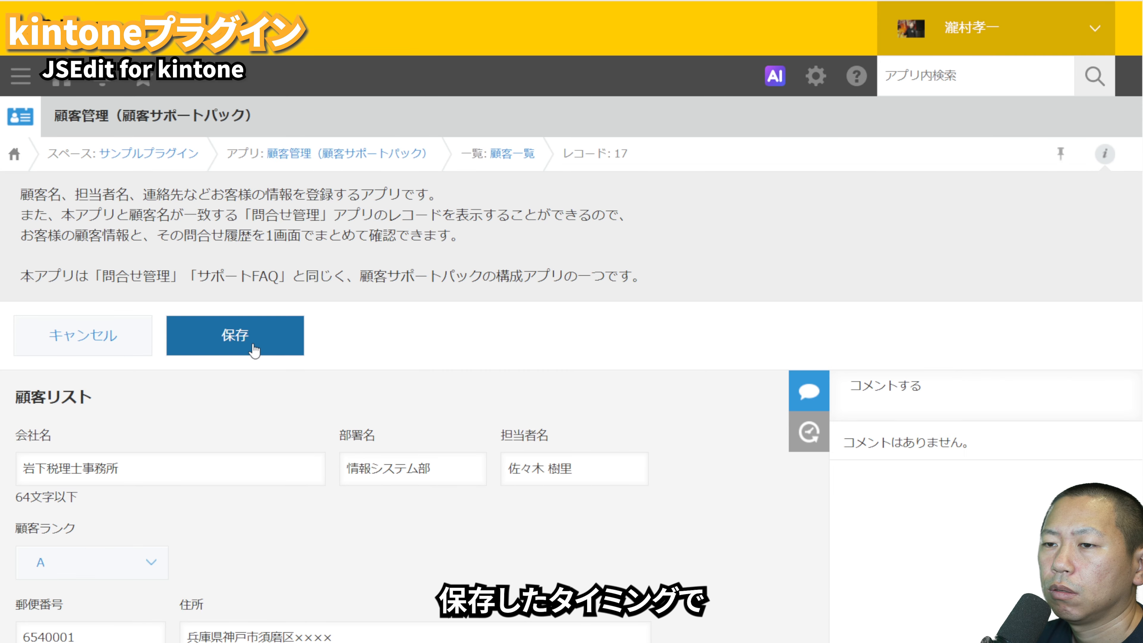
# Step: Open record 17 in the 顧客管理 app, hide its comments, and examine the 対応一覧 related records and 合計金額
pyautogui.click(252, 345)
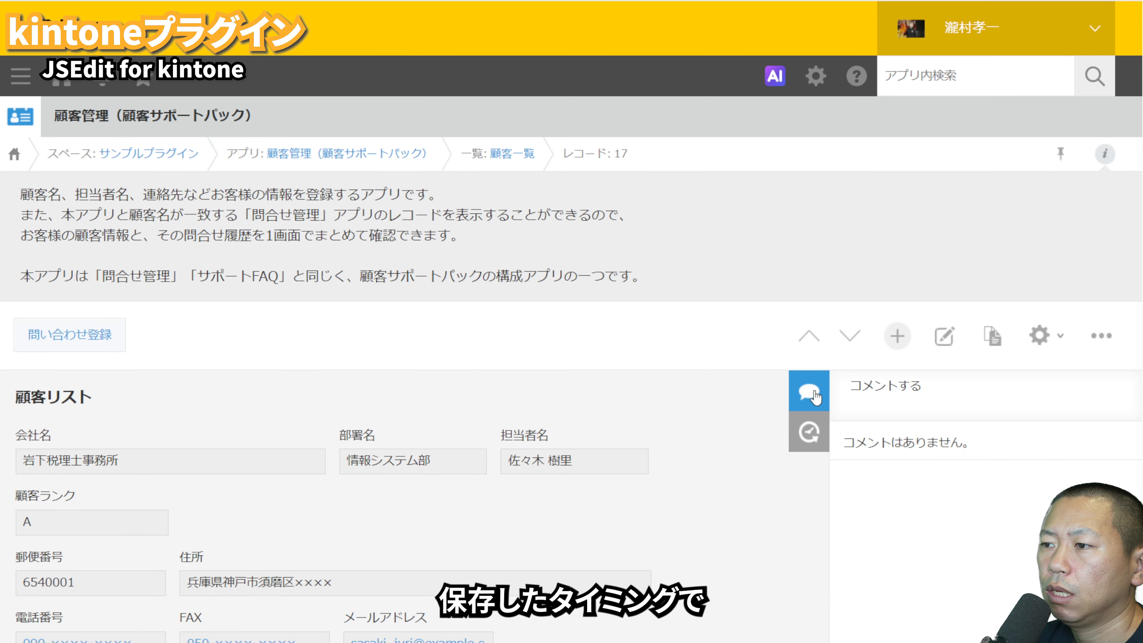
pyautogui.click(810, 392)
pyautogui.scroll(-8, 708, 440)
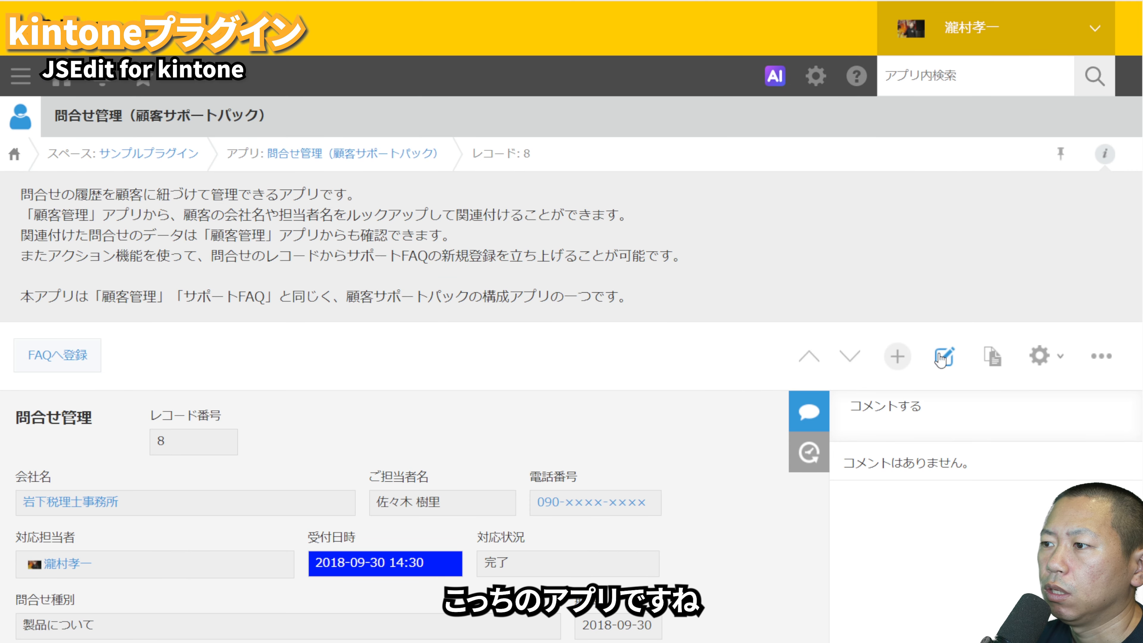
pyautogui.click(944, 356)
pyautogui.scroll(-5, 675, 369)
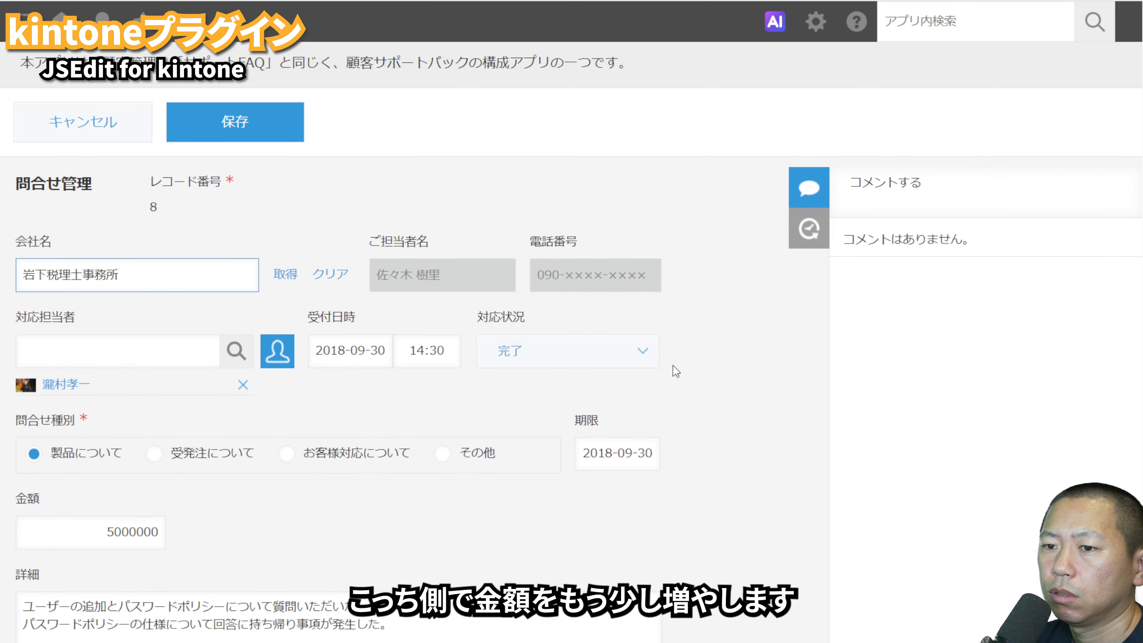
pyautogui.click(148, 429)
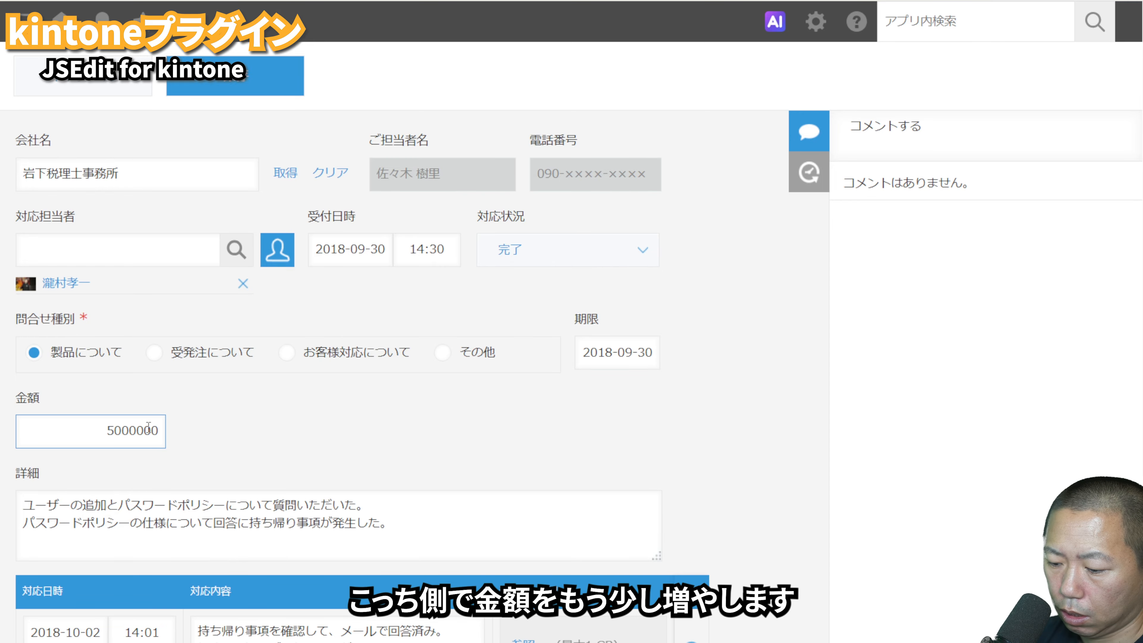
pyautogui.write('0')
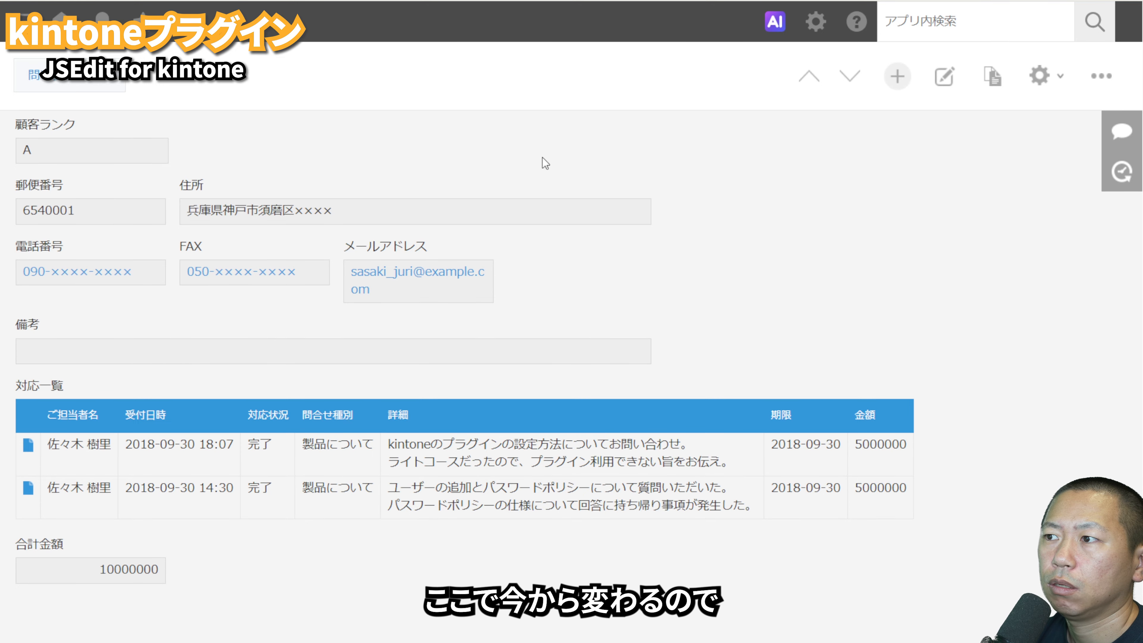
# Step: Edit and re-save record 17 in the 顧客管理 app to recalculate 合計金額, and check the total below 対応一覧
pyautogui.click(944, 75)
pyautogui.scroll(-10, 776, 373)
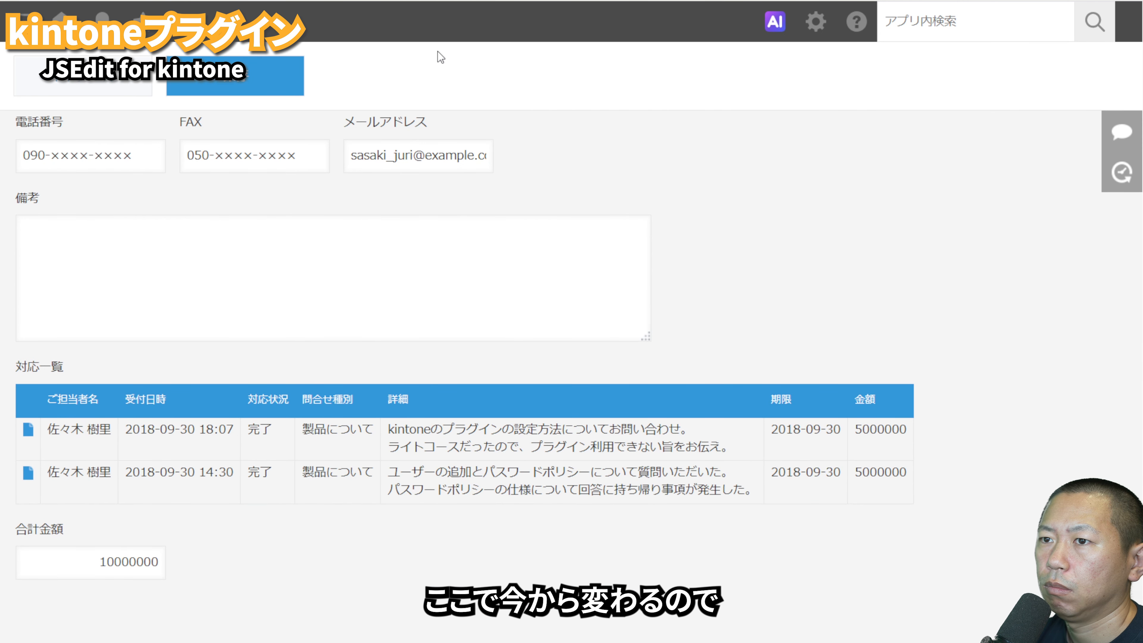
pyautogui.click(281, 68)
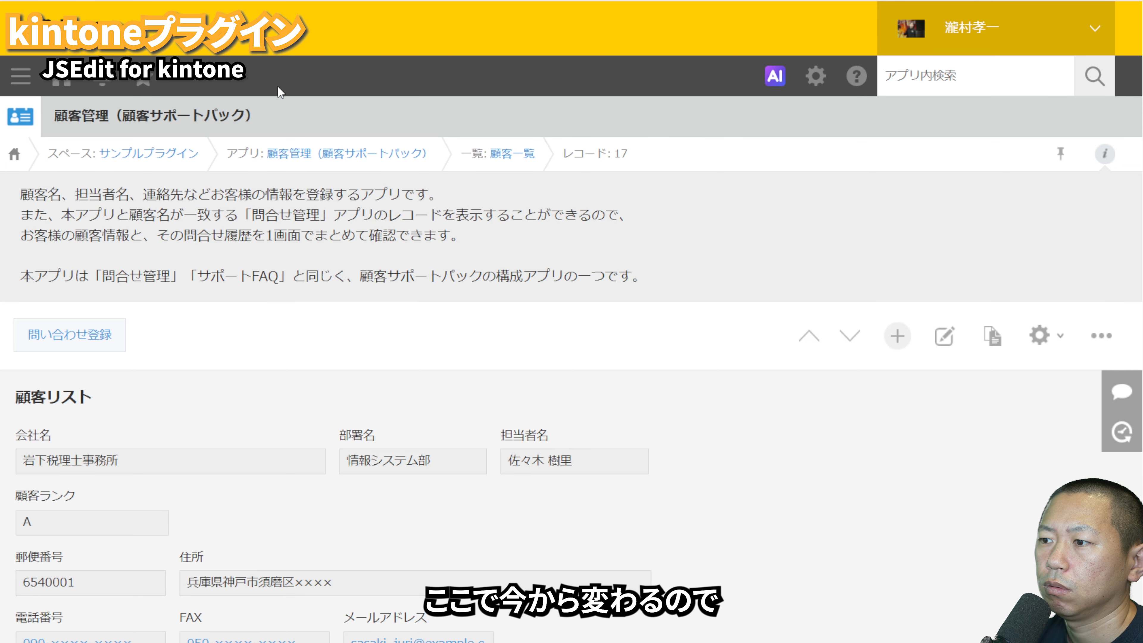
pyautogui.scroll(-8, 349, 230)
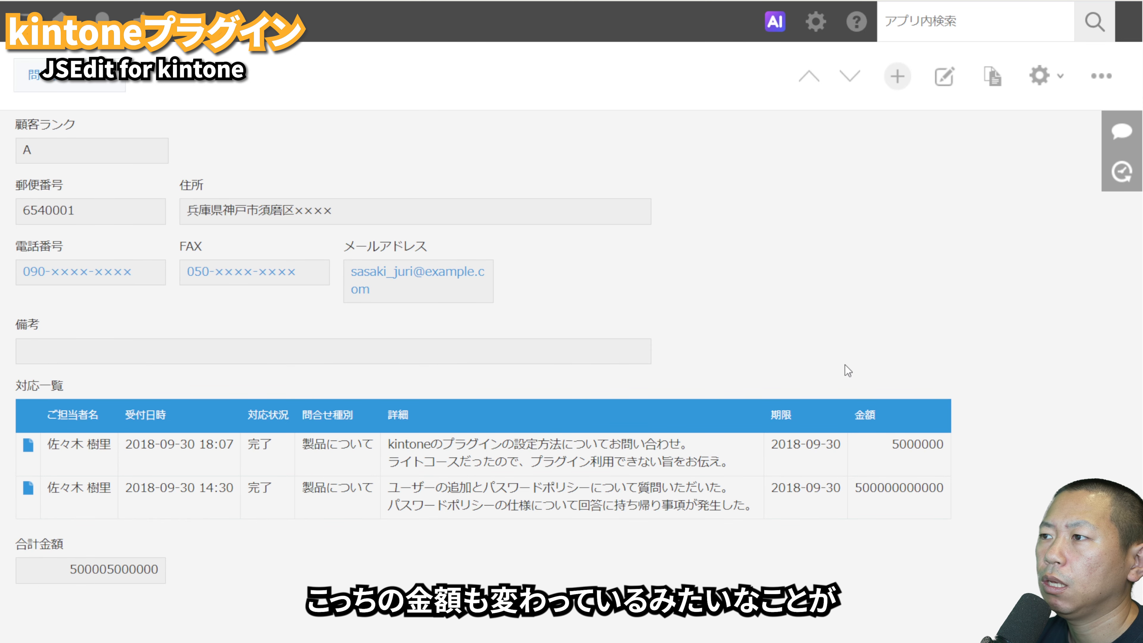
# Step: Open the JSEdit for kintone settings of the 顧客管理 app and view the code of 関連レコード合計.js
pyautogui.click(1039, 77)
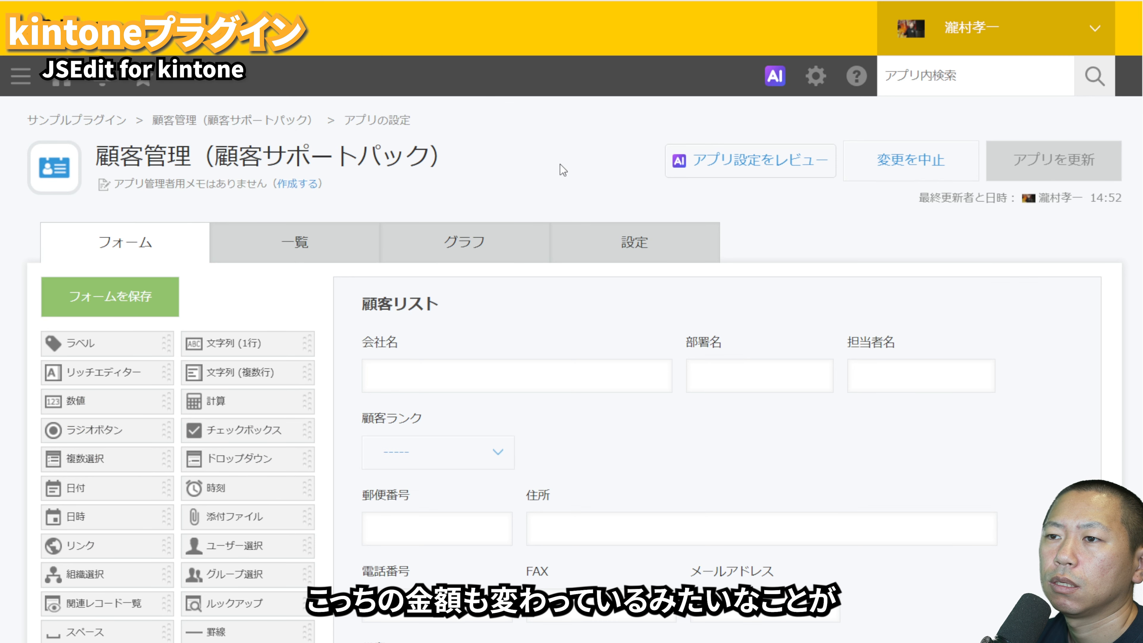
pyautogui.click(567, 248)
pyautogui.click(490, 356)
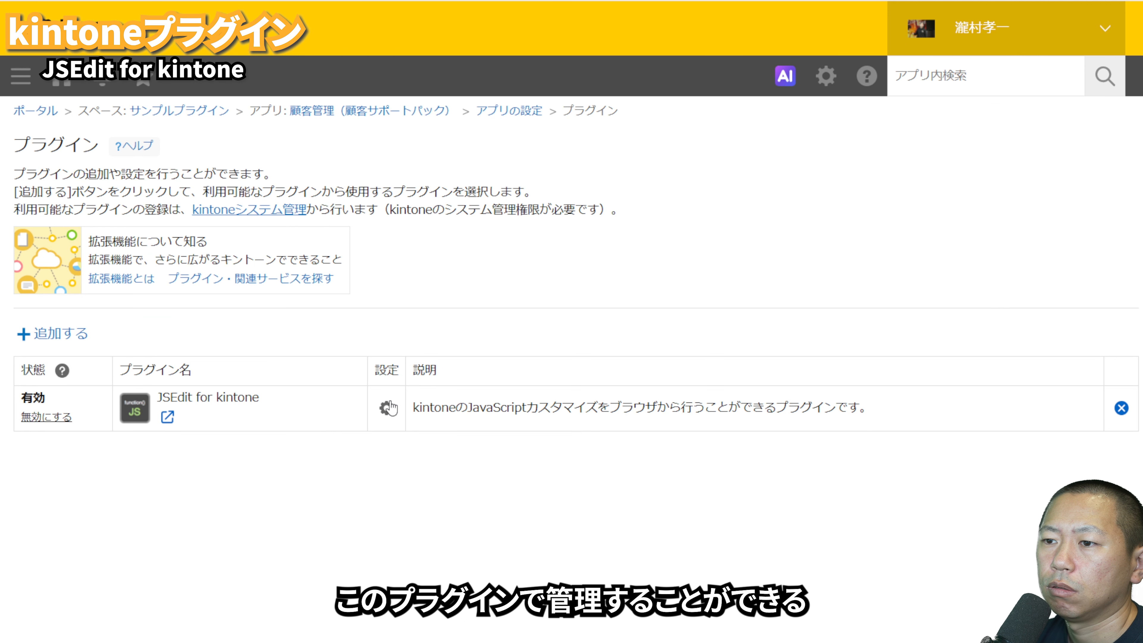
pyautogui.click(386, 407)
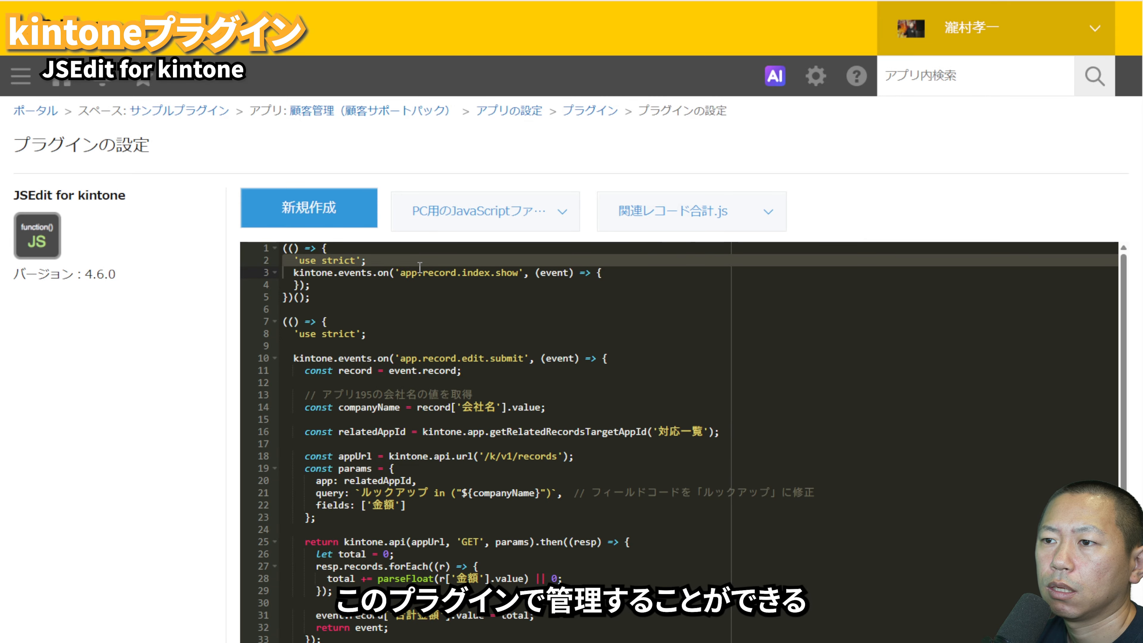
pyautogui.click(687, 210)
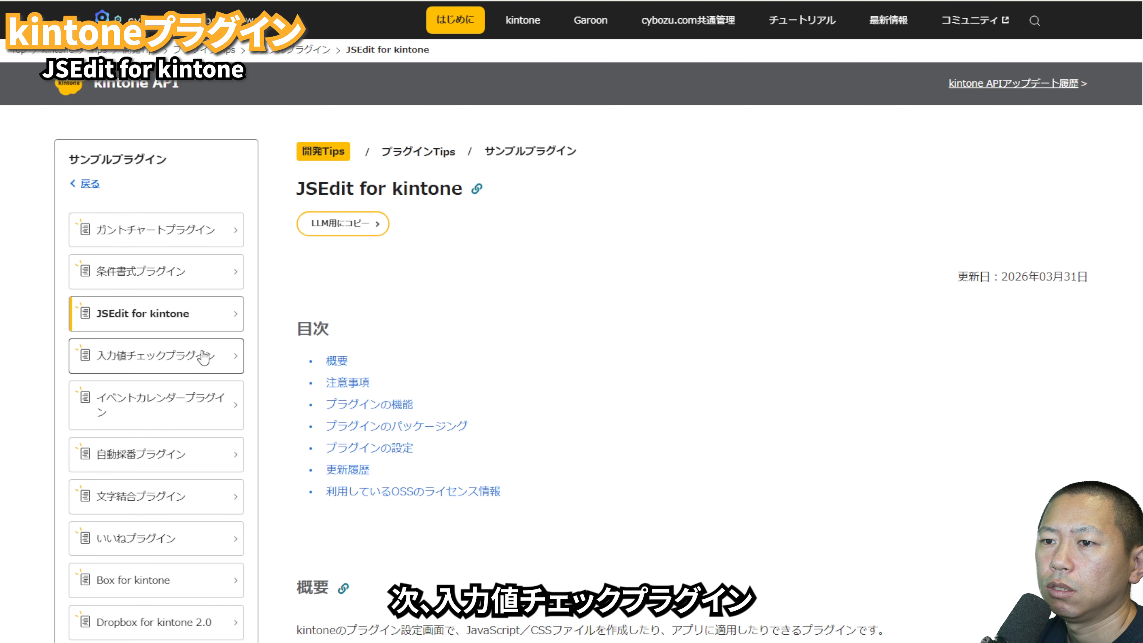
# Step: Read the 入力値チェックプラグイン documentation overview, and examine the contact fields of the 金都運総研 record in the 顧客リスト app
pyautogui.click(204, 356)
pyautogui.scroll(-2, 639, 219)
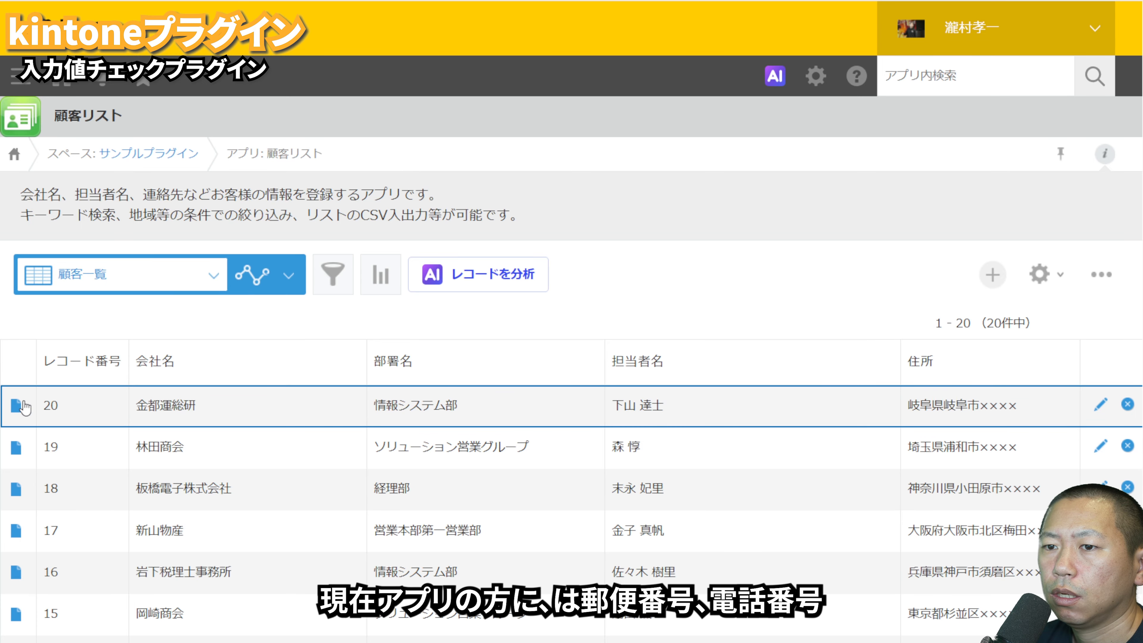
pyautogui.click(24, 409)
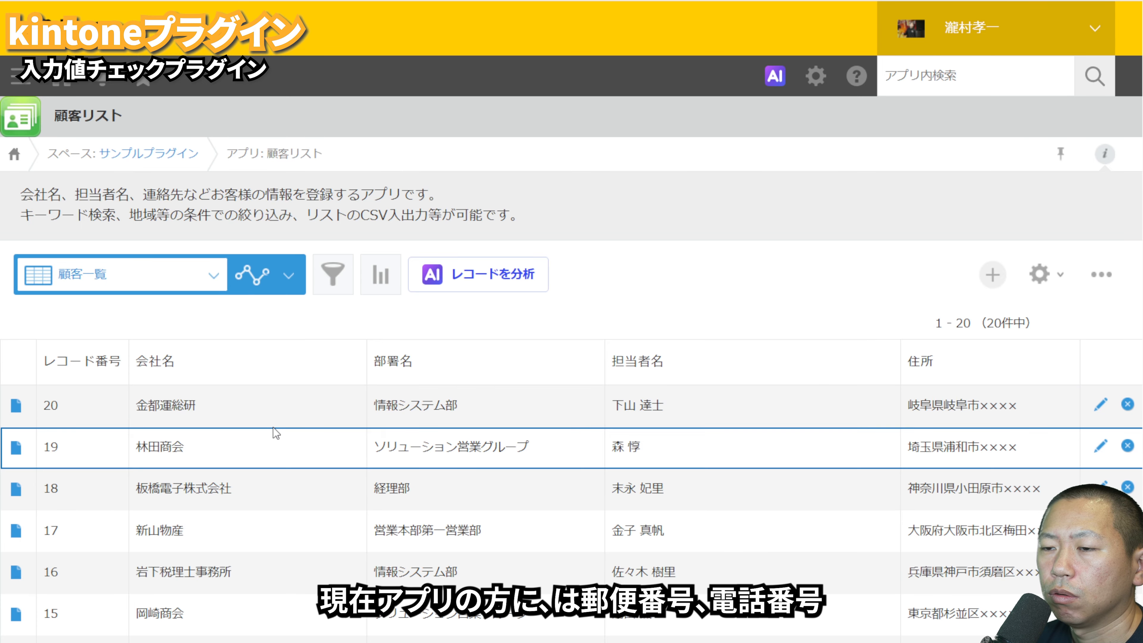
pyautogui.scroll(-1, 334, 451)
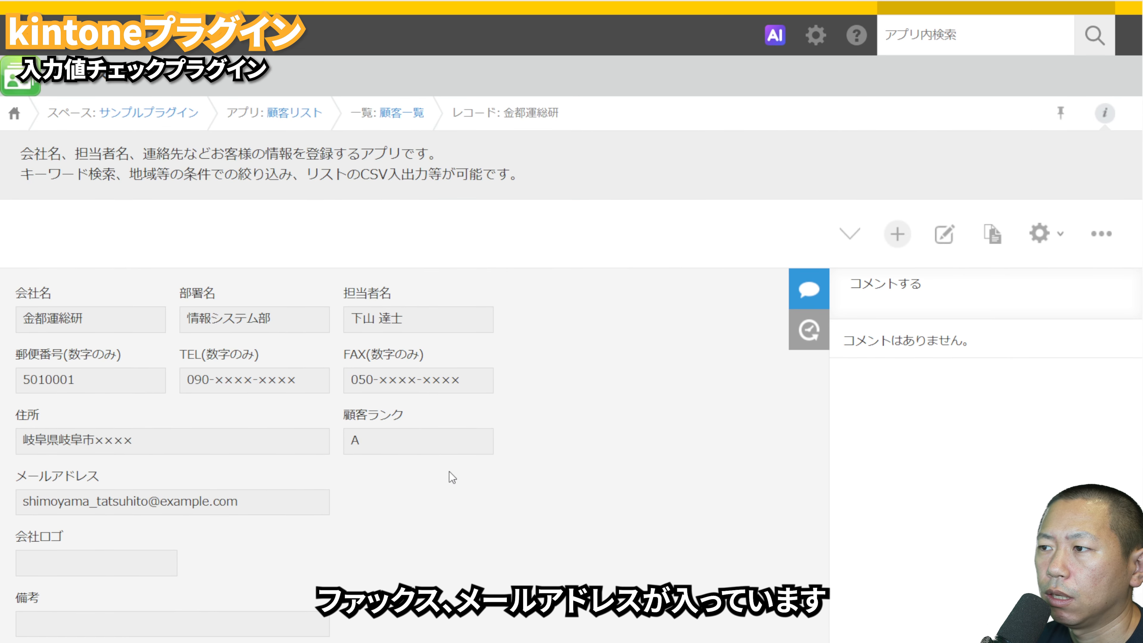
# Step: Add 入力値チェックプラグイン to the 顧客リスト app and open the plugin's settings
pyautogui.click(1040, 233)
pyautogui.click(652, 257)
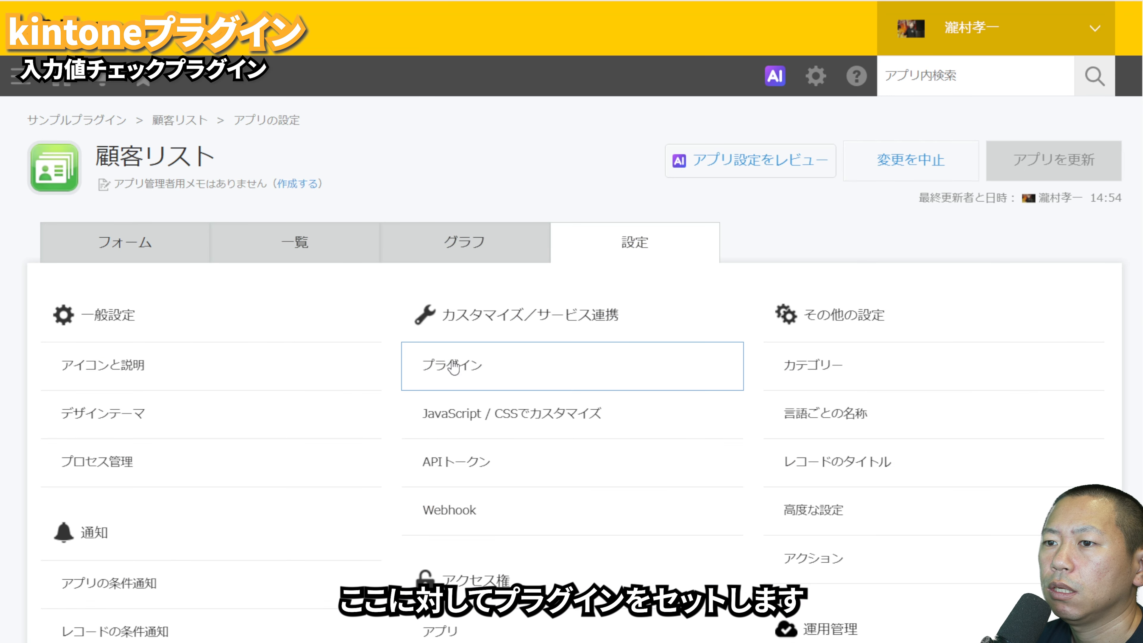
pyautogui.click(429, 379)
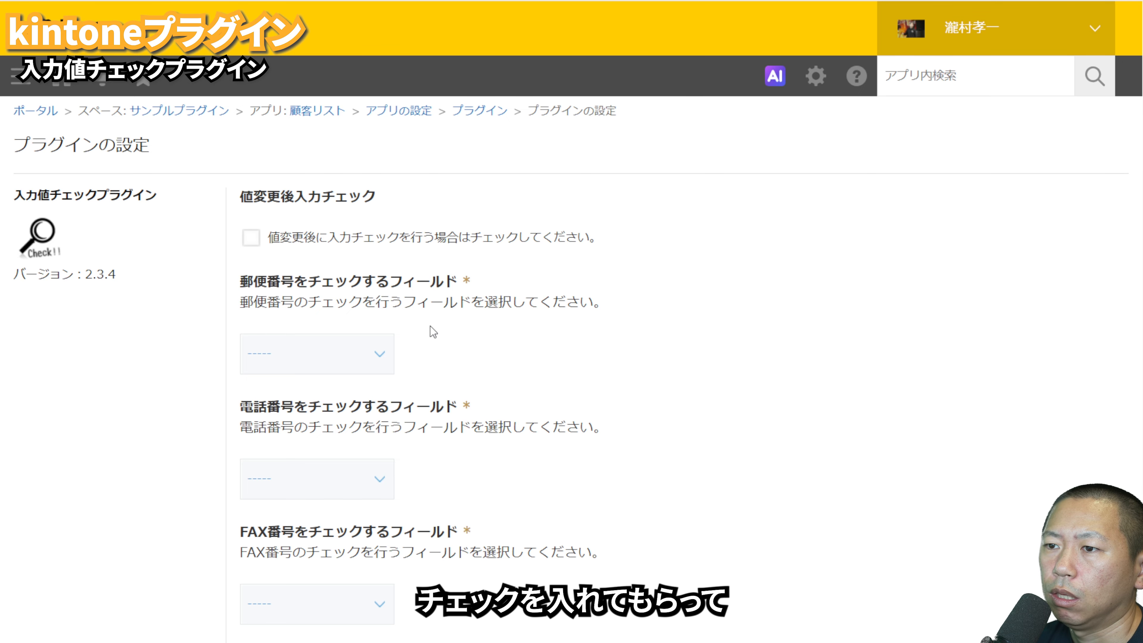
# Step: Assign 郵便番号(数字のみ), TEL(数字のみ), FAX(数字のみ) and the メールアドレス field to their matching checks, and save the plugin settings
pyautogui.click(321, 408)
pyautogui.scroll(-2, 446, 401)
pyautogui.click(347, 348)
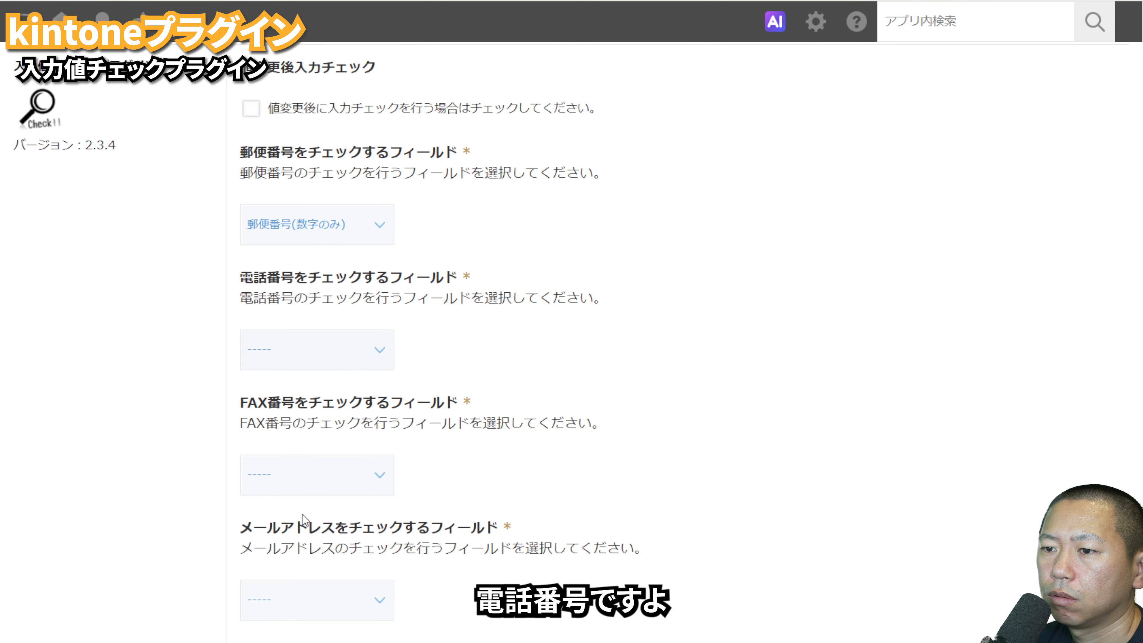
pyautogui.click(305, 470)
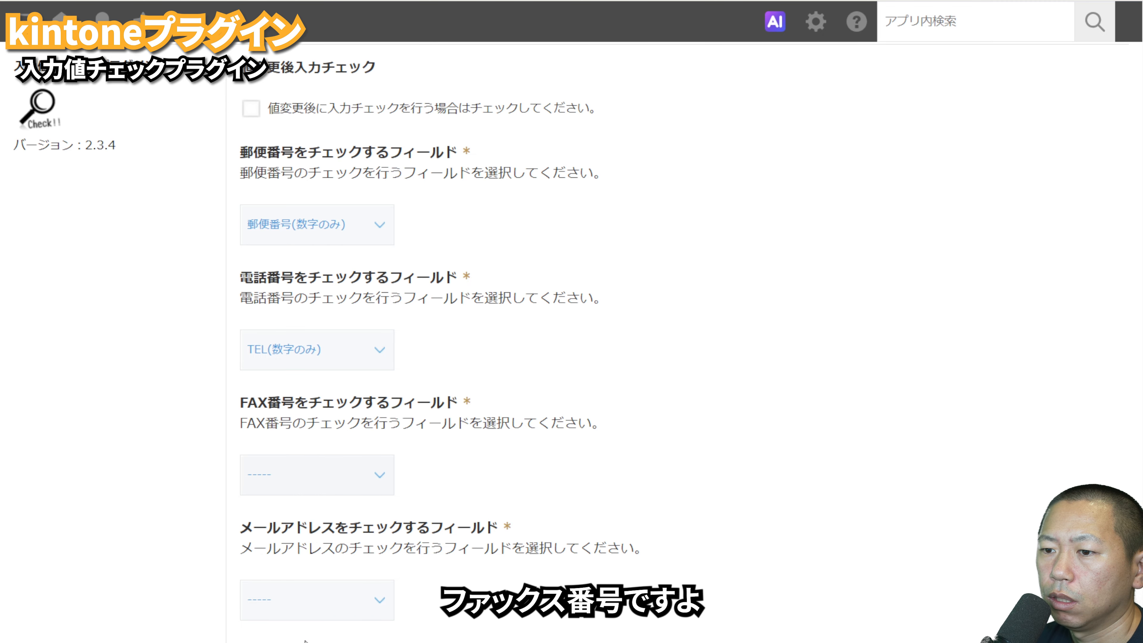
pyautogui.click(305, 641)
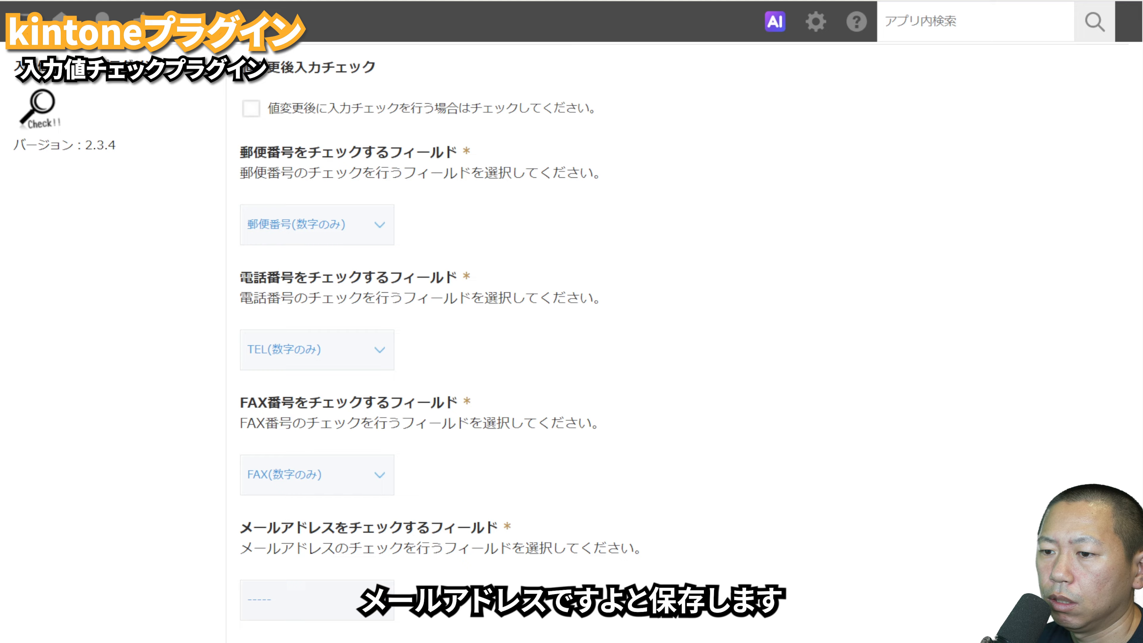
pyautogui.click(305, 641)
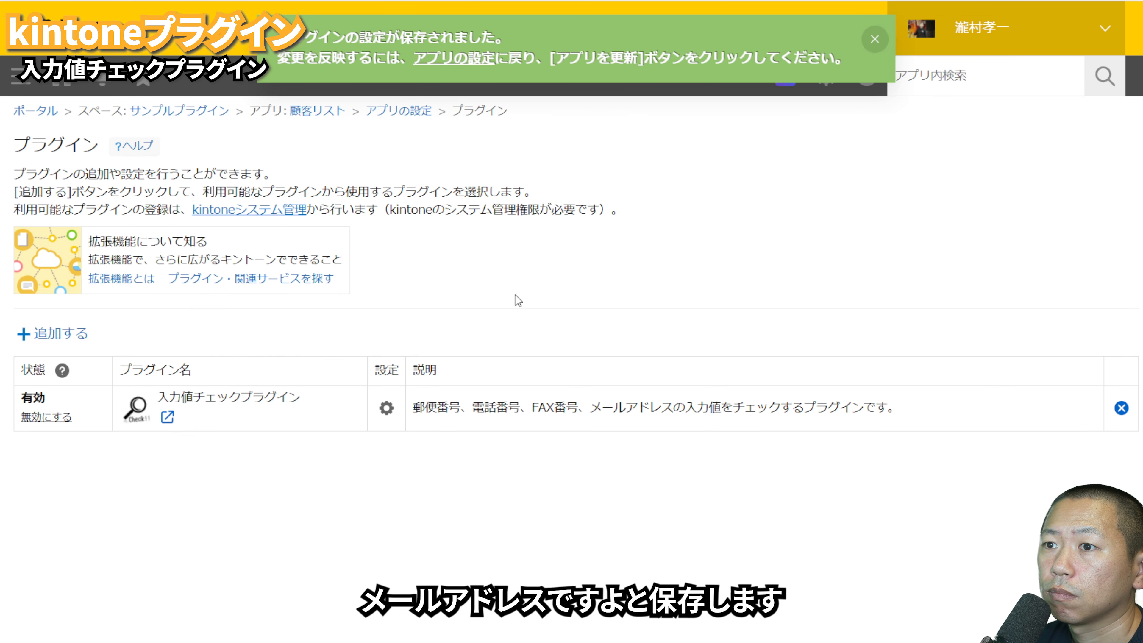
# Step: Return to the 顧客リスト app settings and update the app to apply the plugin changes
pyautogui.click(407, 111)
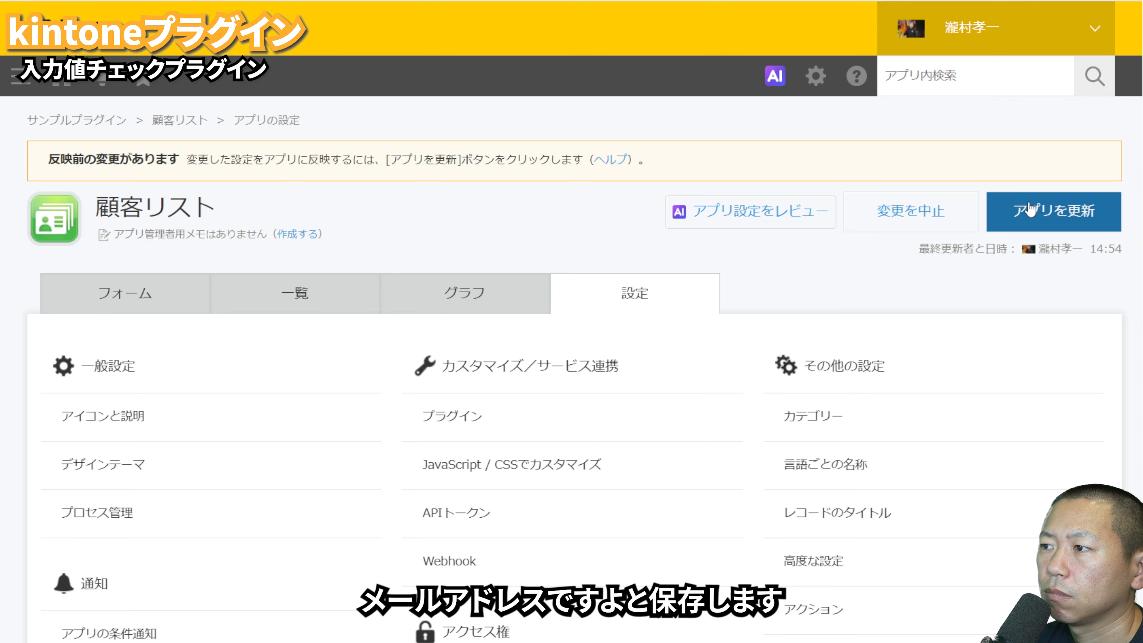
pyautogui.click(1031, 209)
pyautogui.click(726, 478)
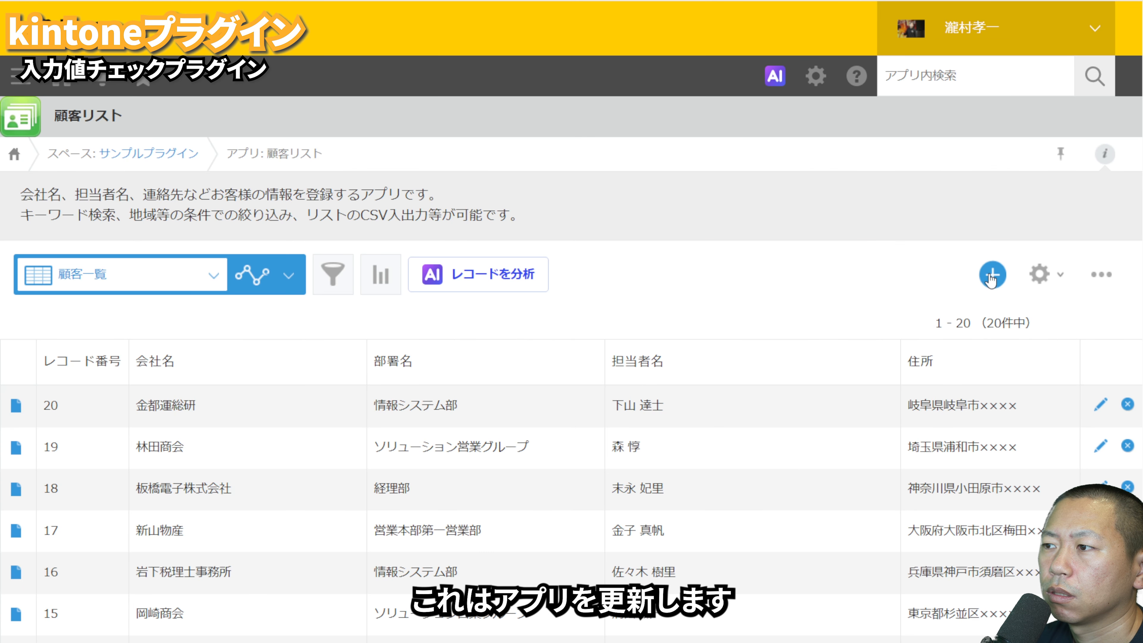
# Step: Start a new 顧客リスト record and try to save it with a ten-digit 郵便番号 and a nine-digit TEL
pyautogui.click(992, 275)
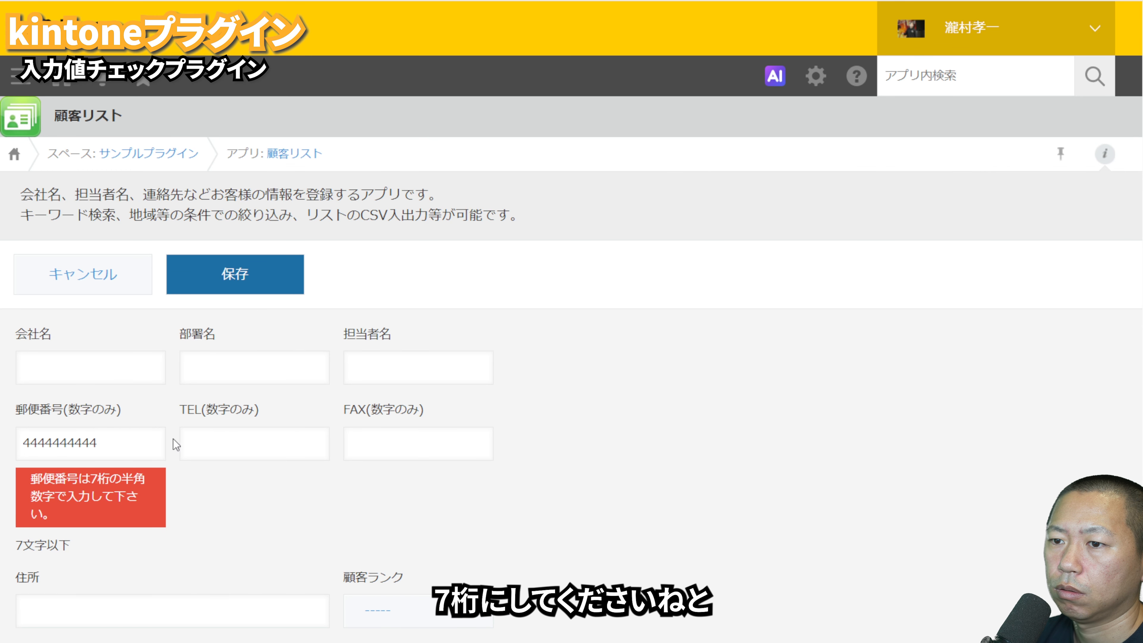
pyautogui.click(198, 439)
pyautogui.write('1')
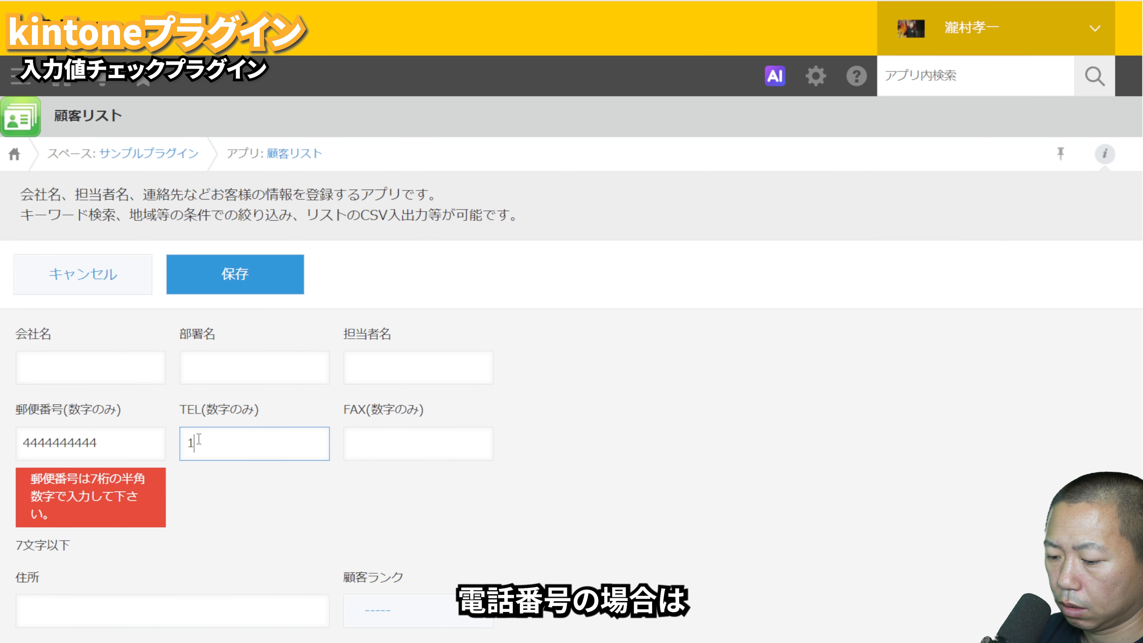
pyautogui.write('23123123')
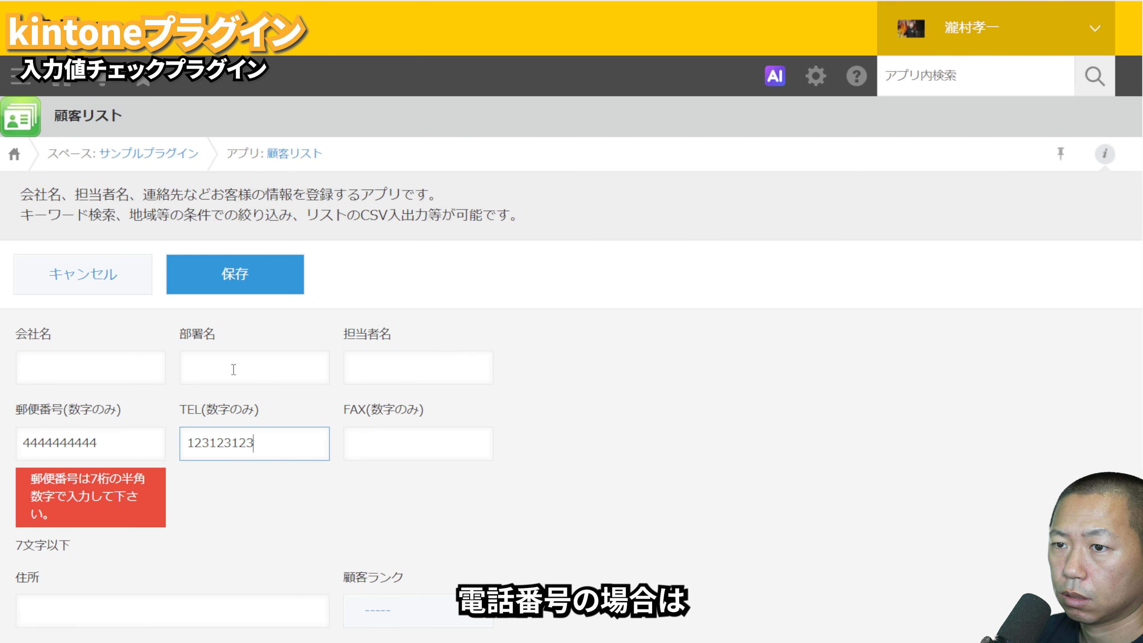
pyautogui.click(242, 288)
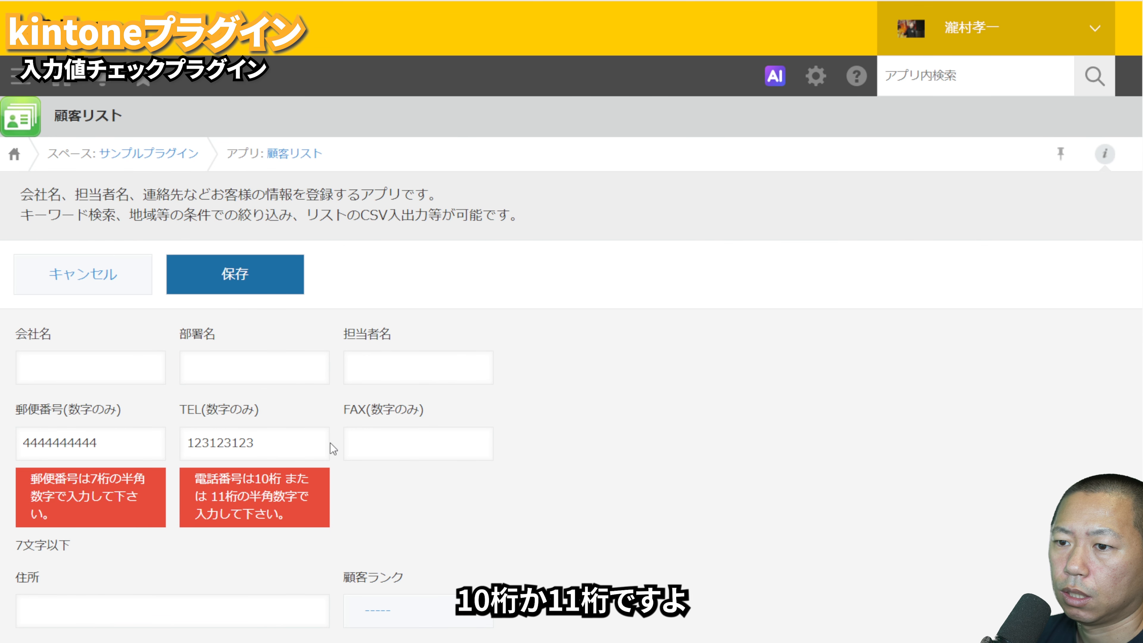
# Step: Try to save the record with a nine-digit FAX and aaaaa as メールアドレス, and discard the new record
pyautogui.click(376, 444)
pyautogui.write('123123123')
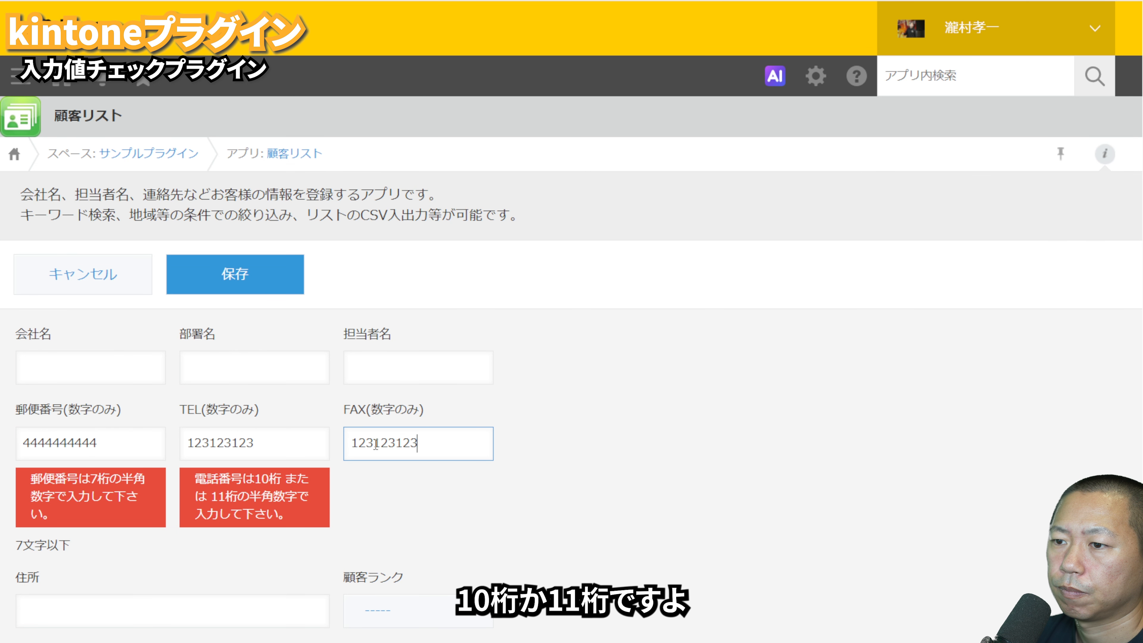
pyautogui.click(279, 288)
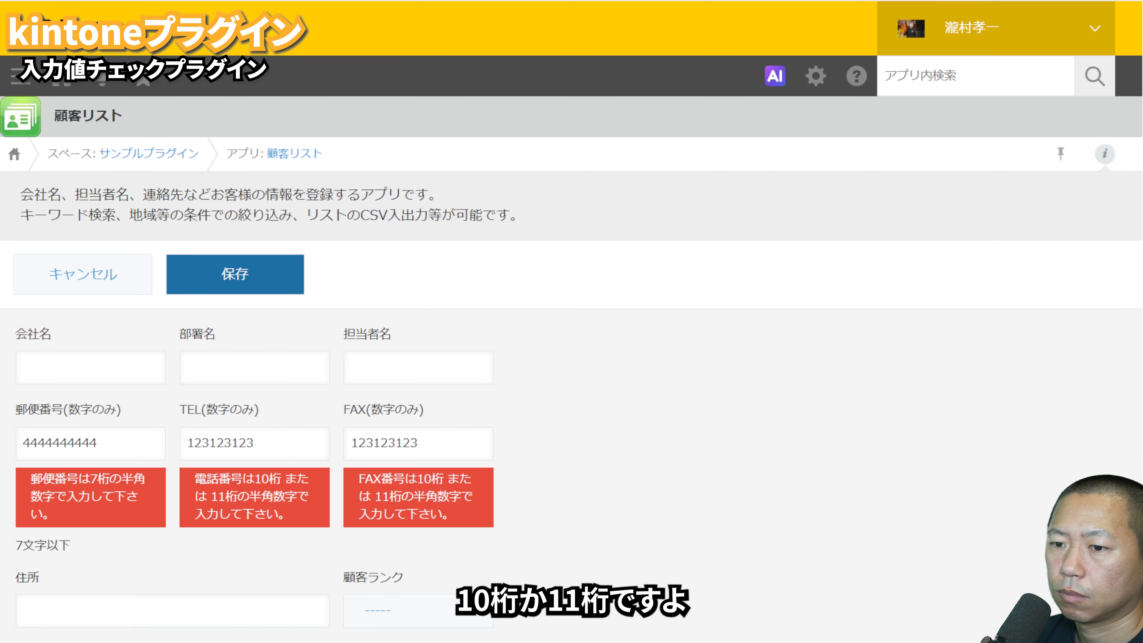
pyautogui.scroll(-5, 346, 296)
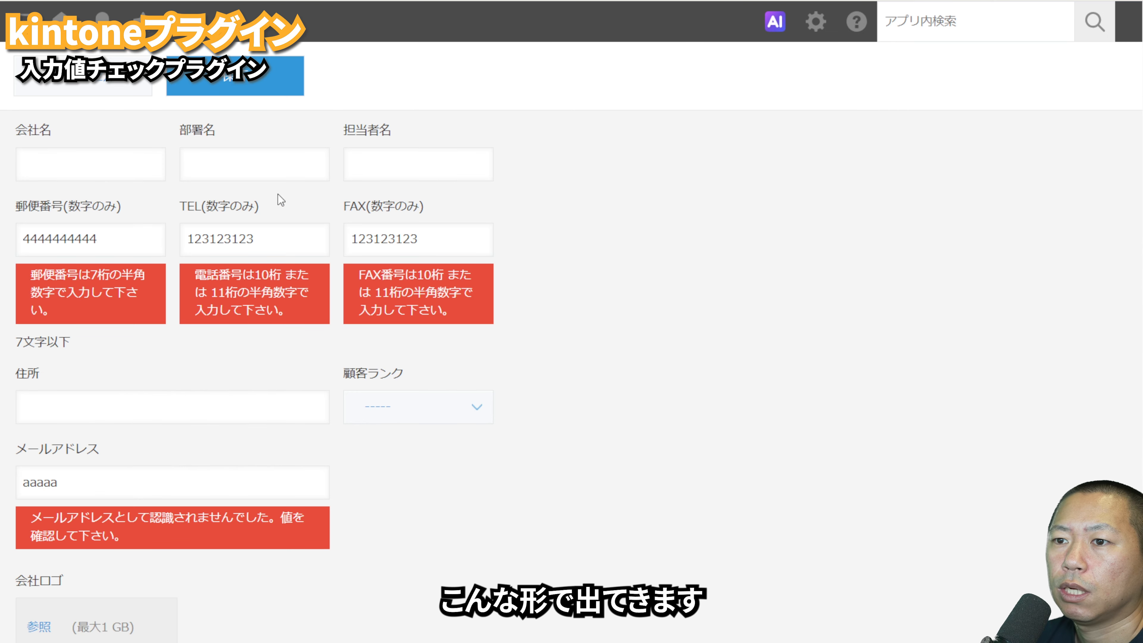
pyautogui.click(123, 87)
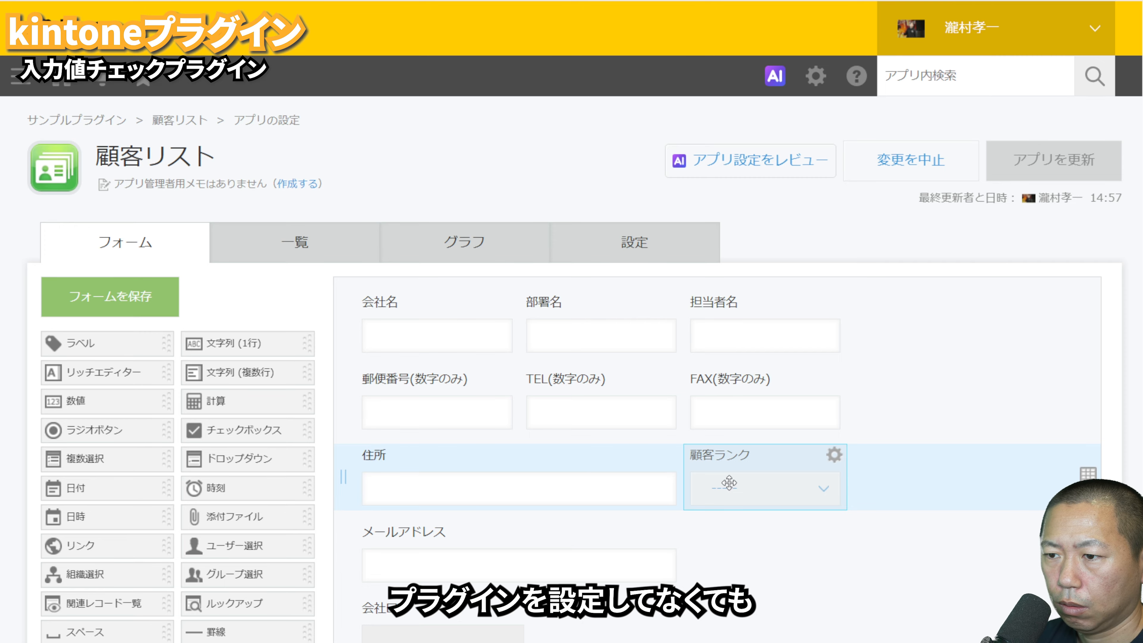
# Step: Place a リンク field before メールアドレス on the 顧客リスト form, examine its 入力値の種類 options, and delete the field
pyautogui.moveTo(81, 545); pyautogui.dragTo(495, 580)
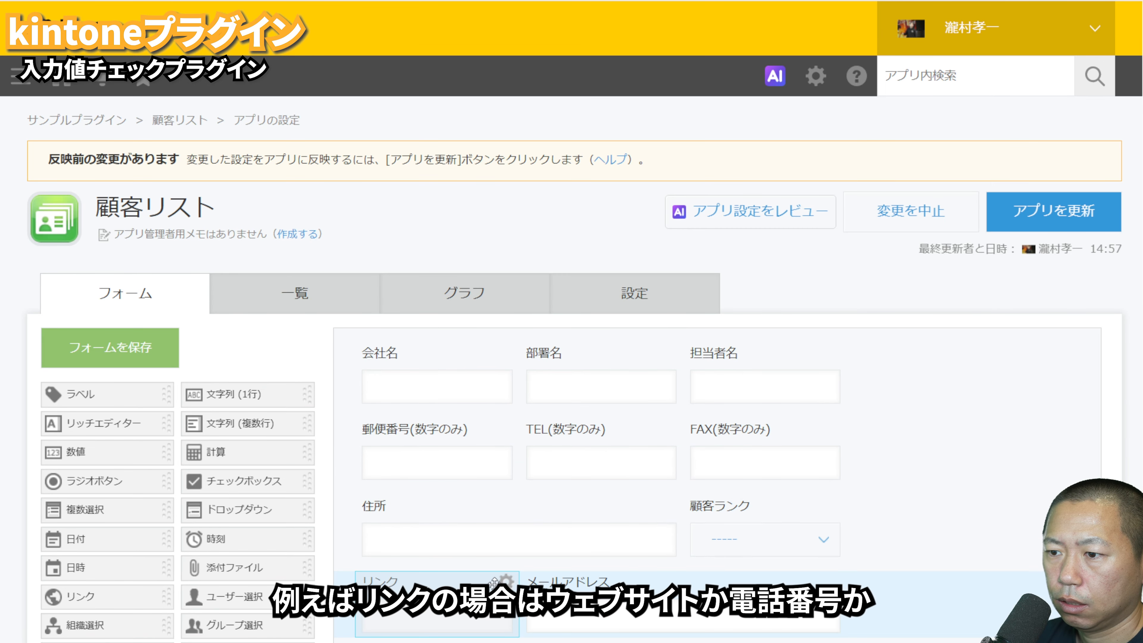
pyautogui.click(506, 581)
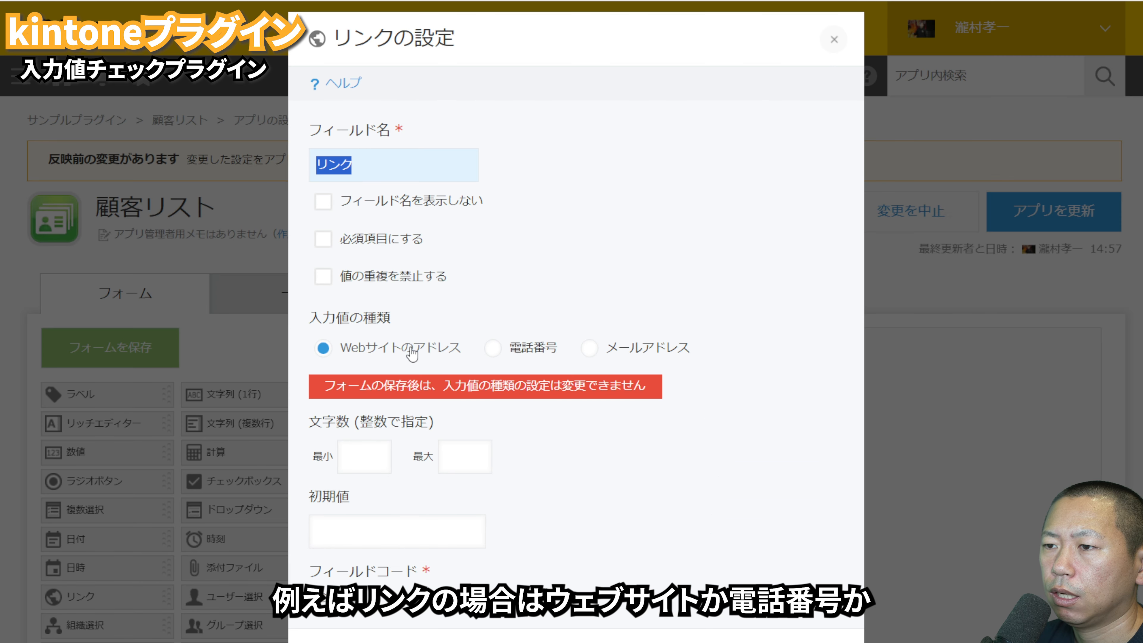
pyautogui.click(499, 640)
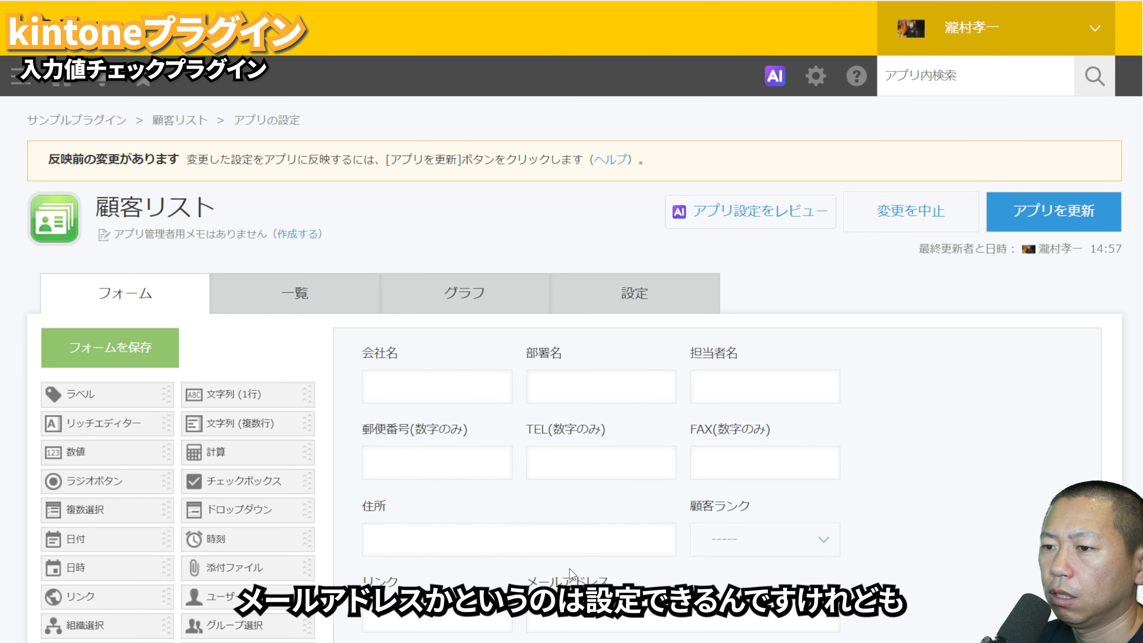
pyautogui.moveTo(506, 581)
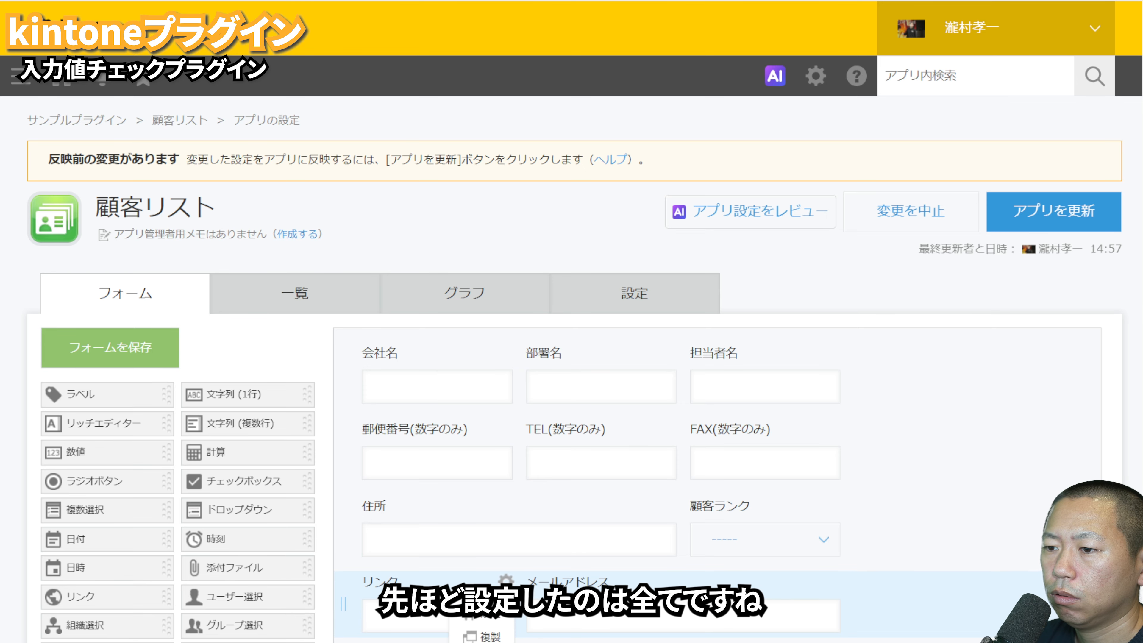
pyautogui.click(490, 642)
# Step: Examine the field settings of メールアドレス and FAX(数字のみ) on the 顧客リスト form, cancelling both without changes
pyautogui.moveTo(670, 581)
pyautogui.click(666, 615)
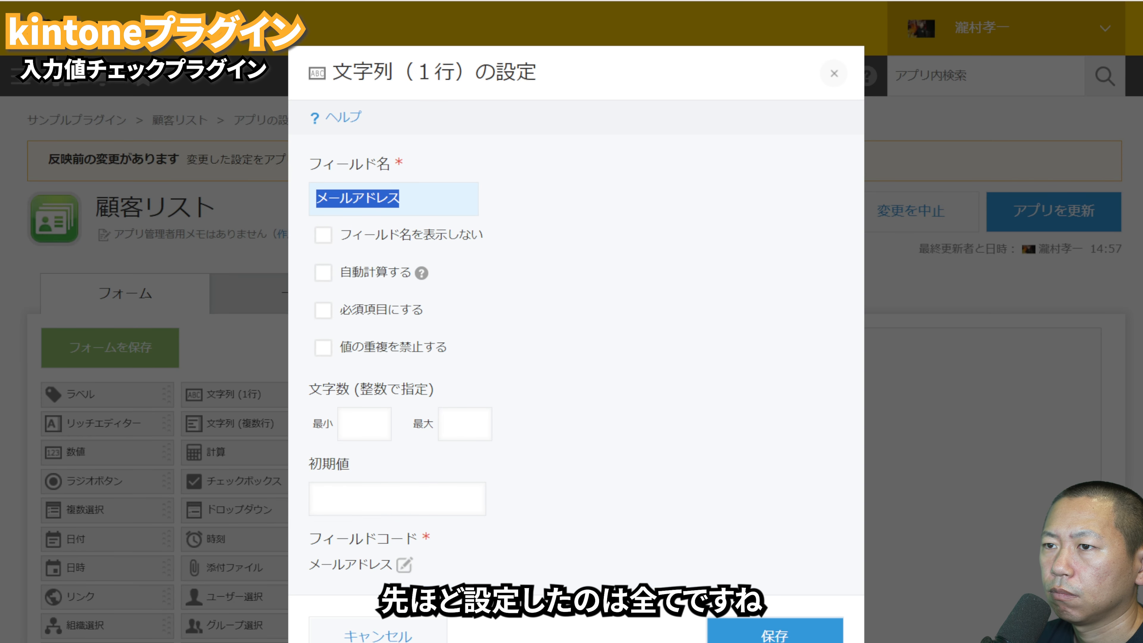
pyautogui.click(378, 632)
pyautogui.moveTo(838, 443)
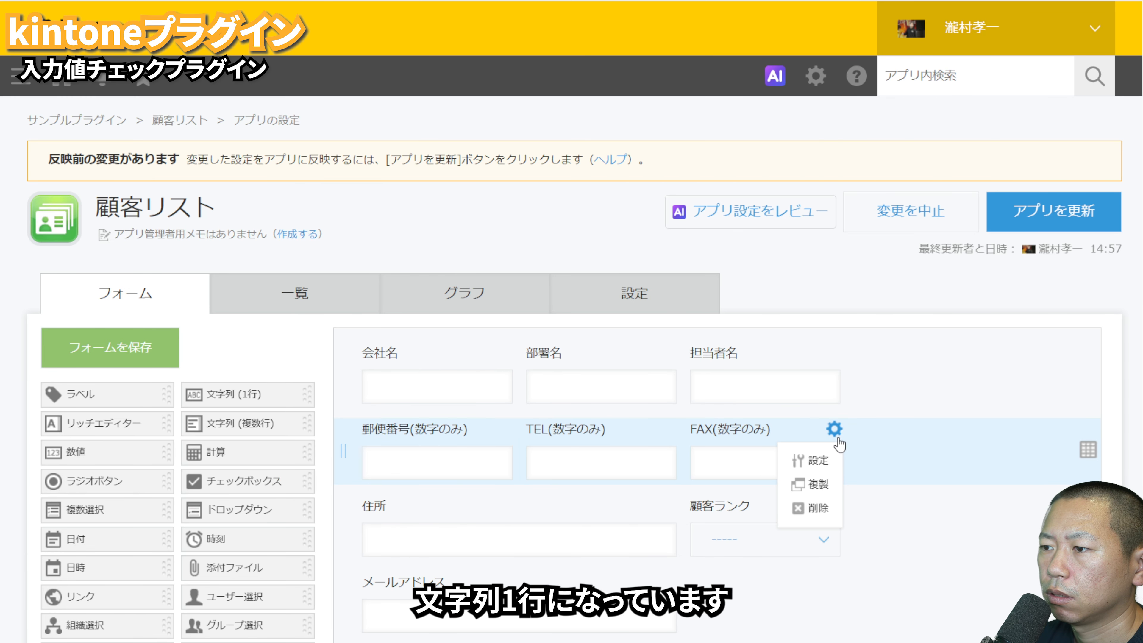
pyautogui.click(817, 461)
pyautogui.click(405, 633)
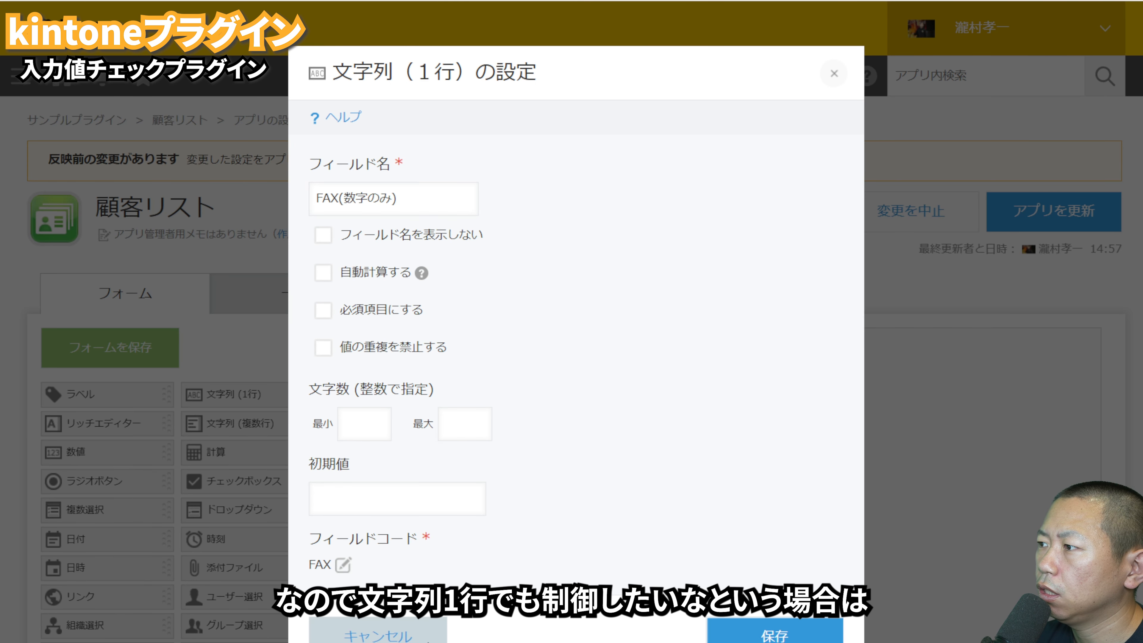
# Step: Save the 顧客リスト form and open the 入力値チェックプラグイン settings to review the post-change check option and the assigned fields
pyautogui.click(177, 358)
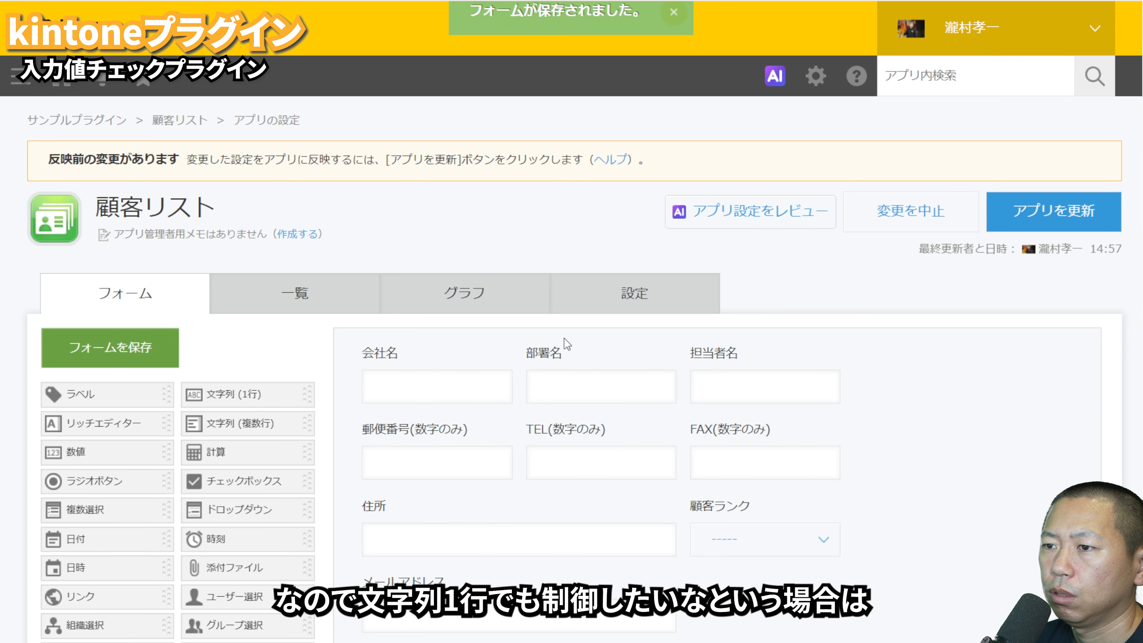
pyautogui.click(661, 299)
pyautogui.click(579, 404)
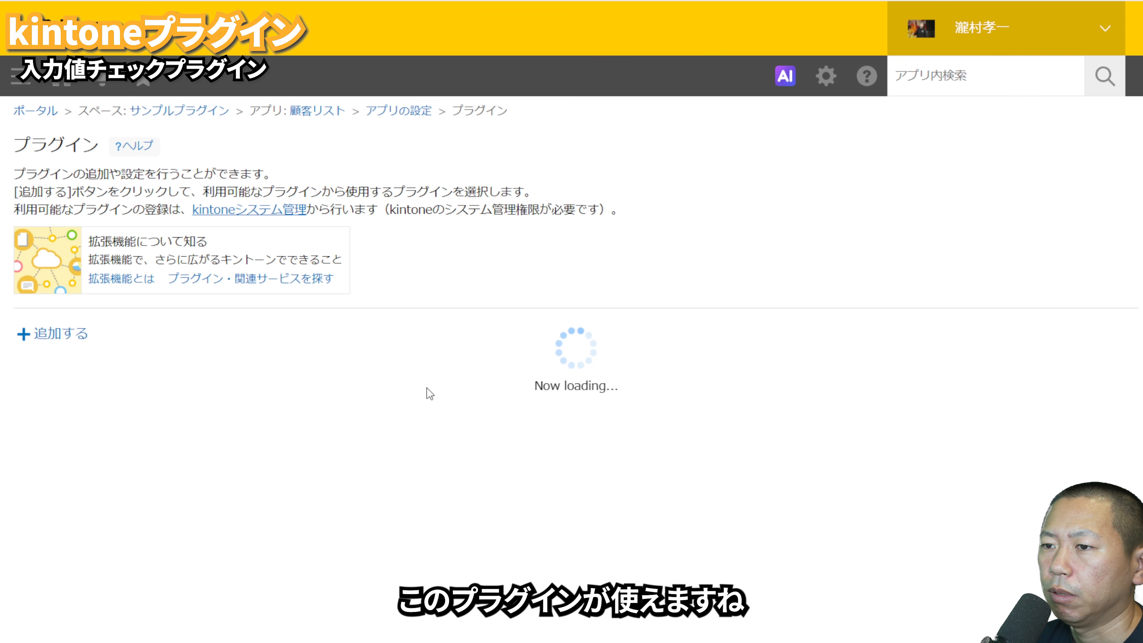
pyautogui.click(380, 404)
pyautogui.scroll(-3, 380, 356)
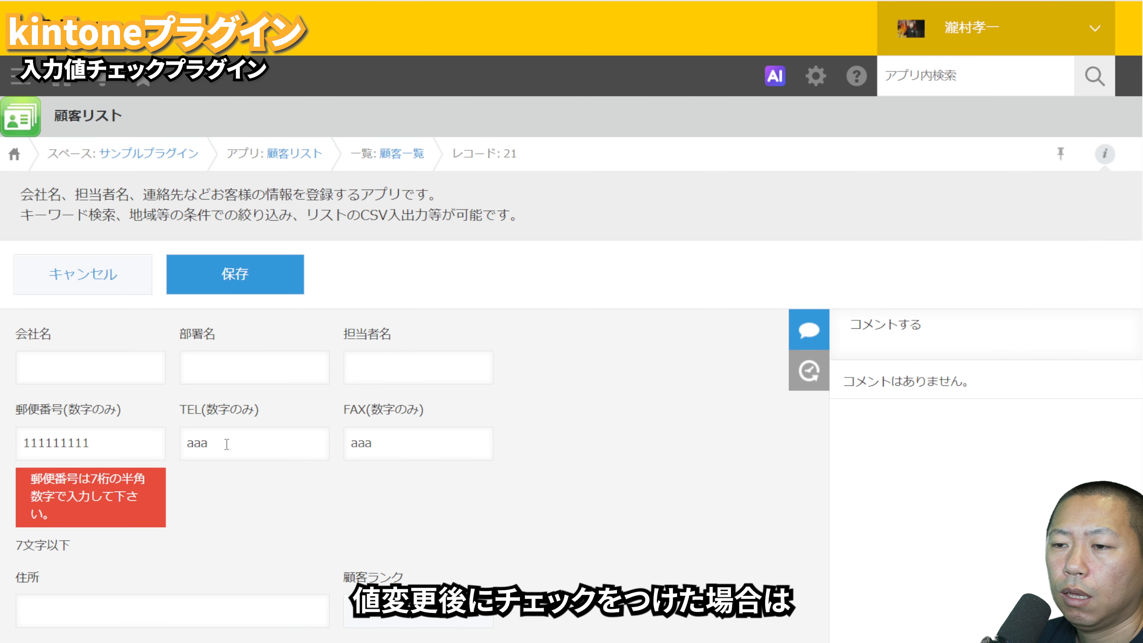
# Step: In the open 顧客リスト record, enter aaaa in TEL, FAX and メールアドレス to test the check that runs after each value change
pyautogui.click(260, 444)
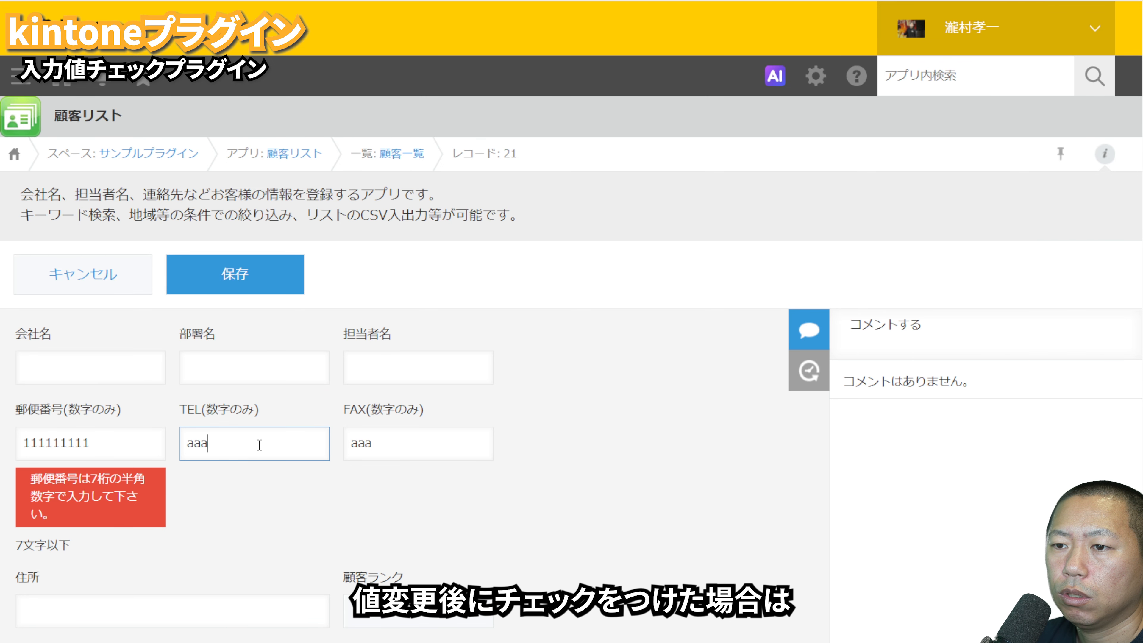
pyautogui.write('a')
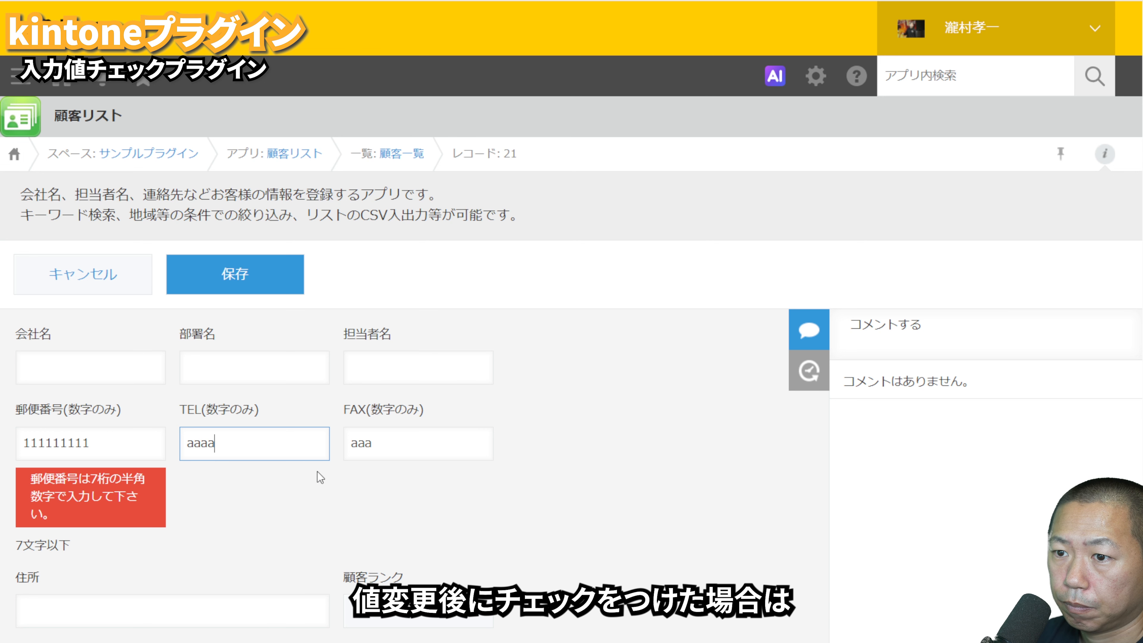
pyautogui.click(331, 517)
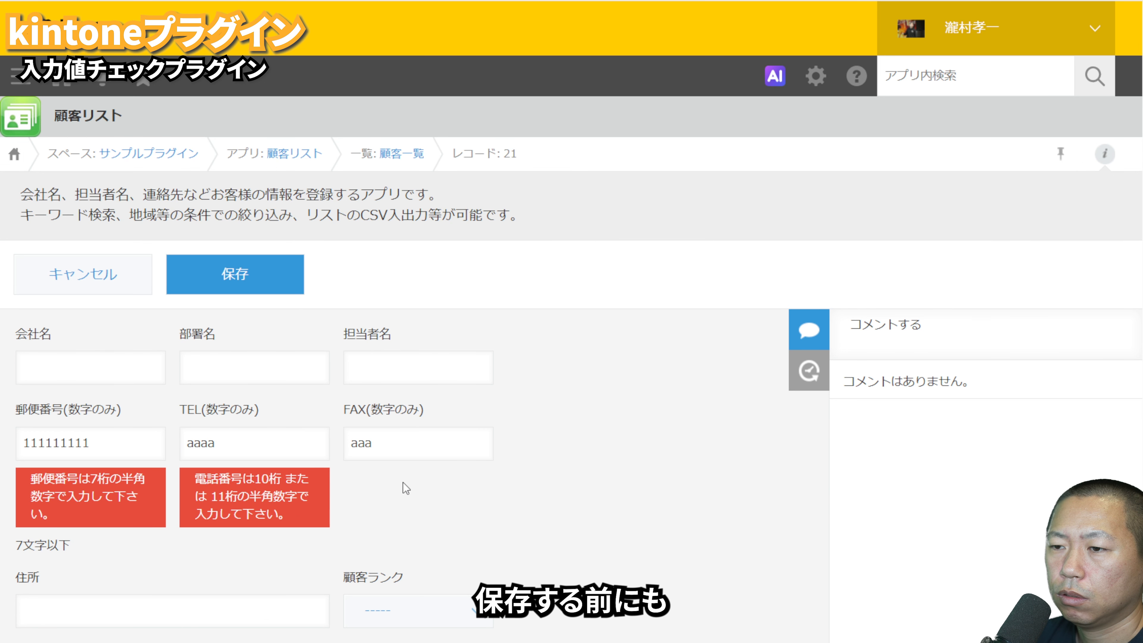
pyautogui.click(427, 448)
pyautogui.write('a')
pyautogui.click(391, 504)
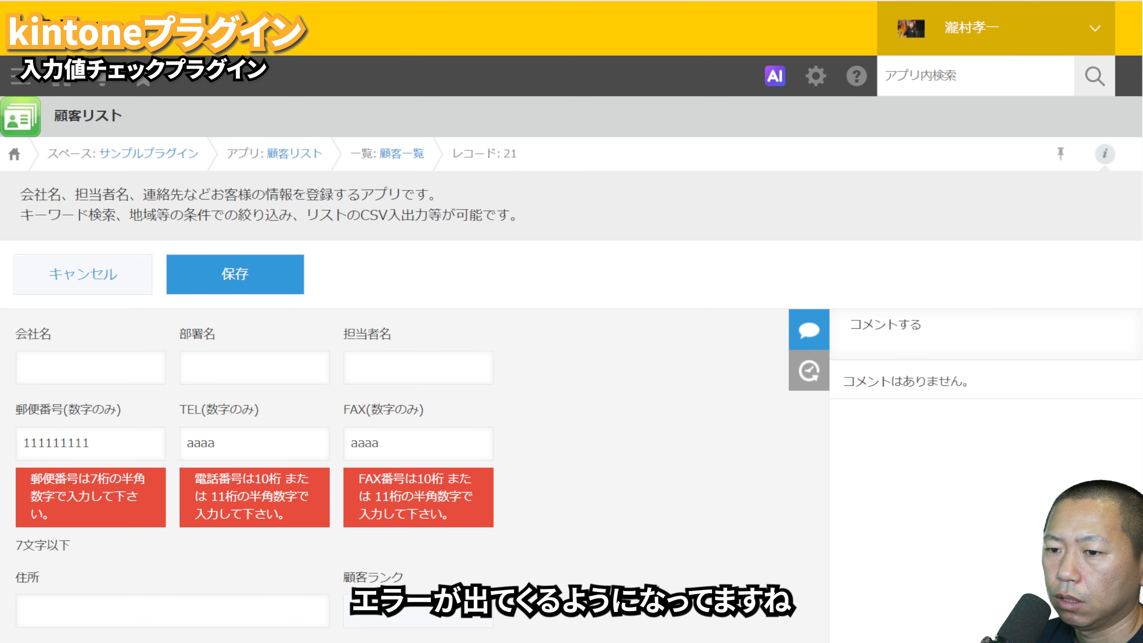
pyautogui.scroll(-5, 571, 322)
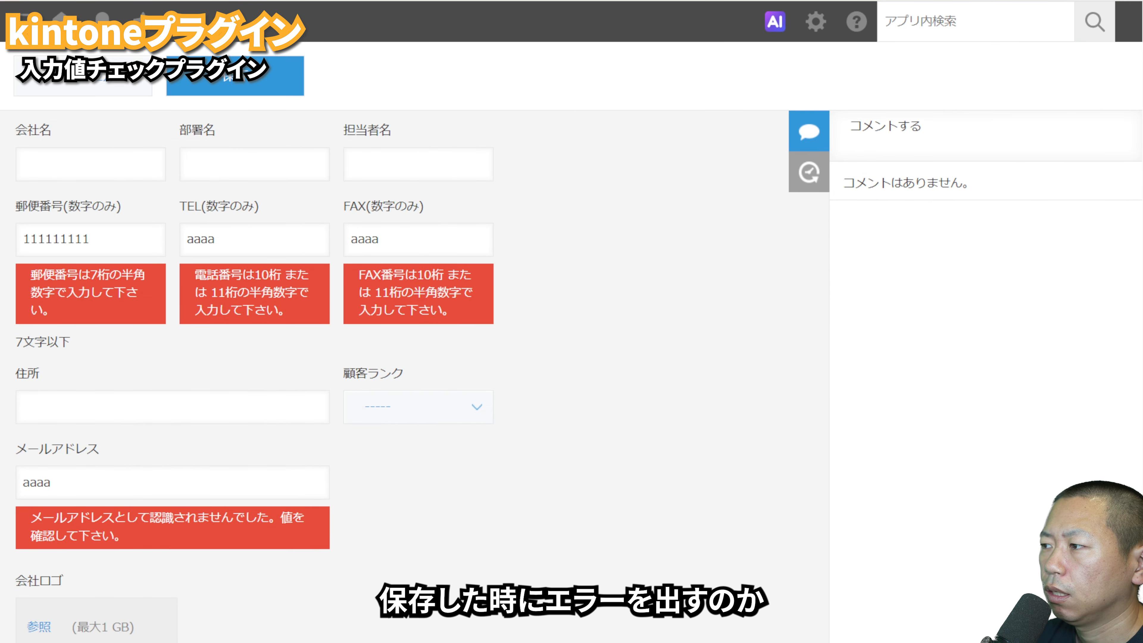
pyautogui.click(219, 403)
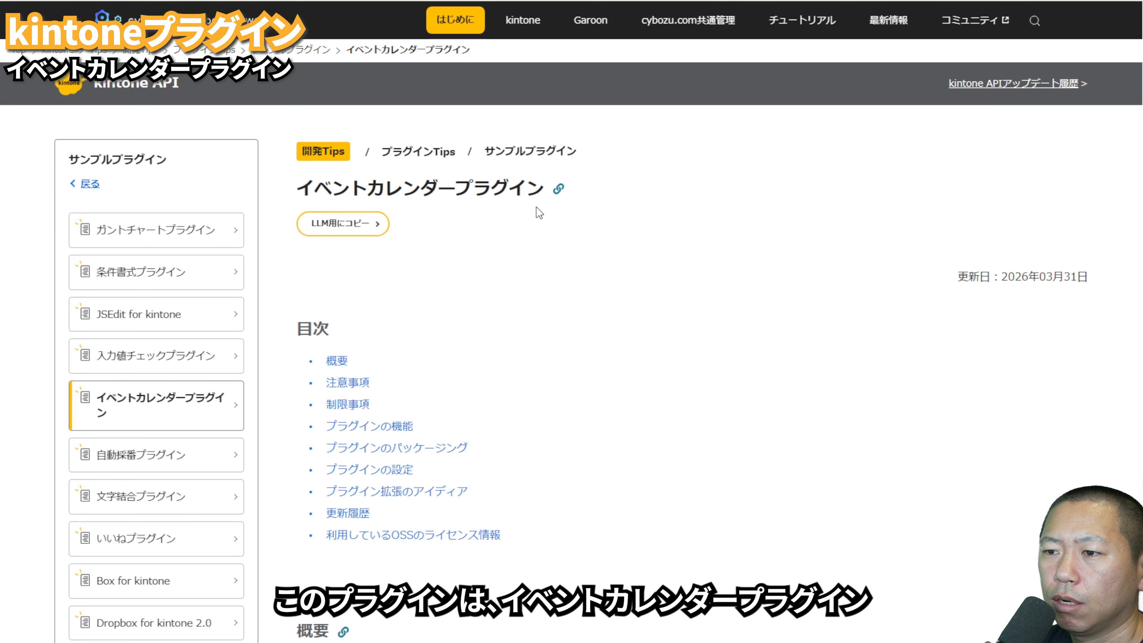
# Step: Register a record without a title on 3 June 2026 from the 学校行事管理 calendar and return to the calendar
pyautogui.scroll(-8, 563, 310)
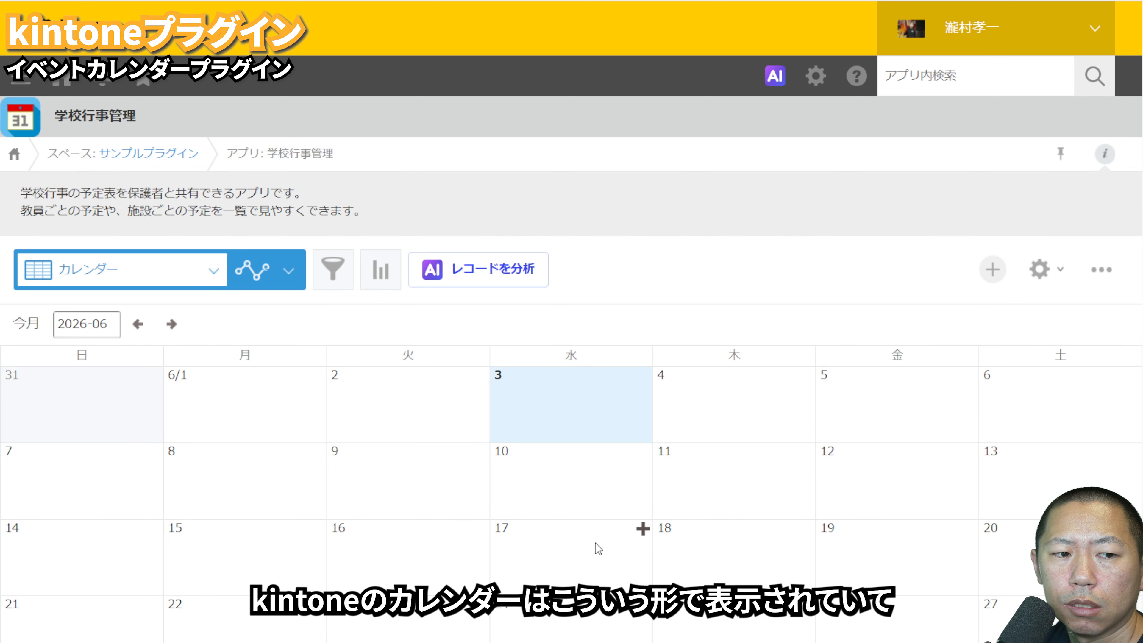
pyautogui.click(643, 376)
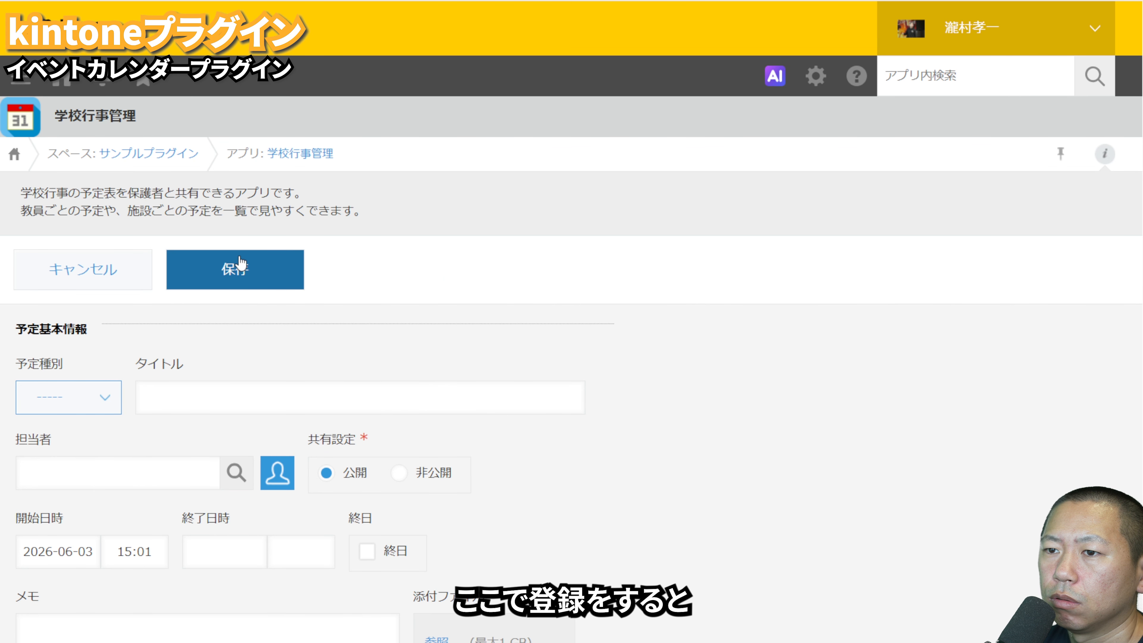
pyautogui.click(238, 269)
pyautogui.click(302, 154)
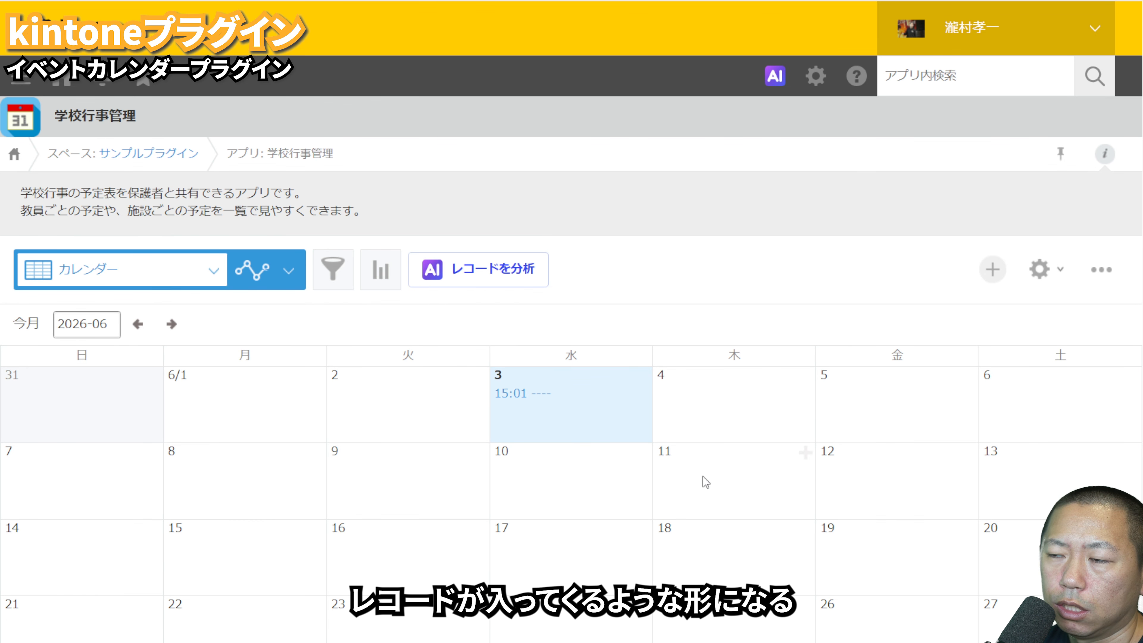
# Step: Add the kintone イベントカレンダープラグイン to the 学校行事管理 app through its app settings
pyautogui.click(1038, 270)
pyautogui.click(651, 258)
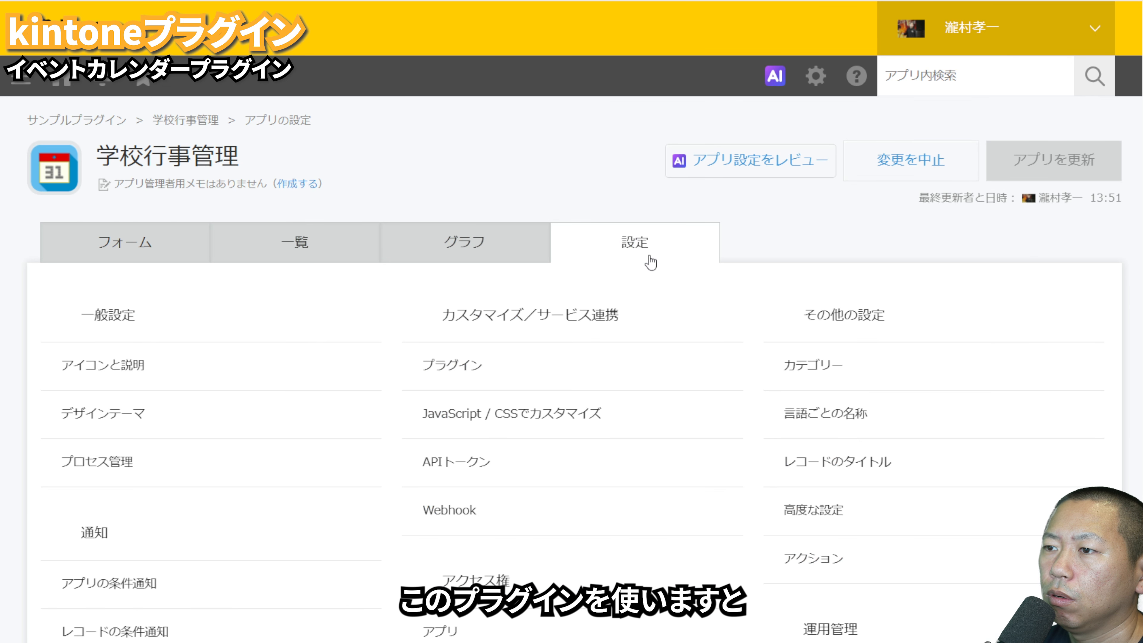
pyautogui.click(446, 375)
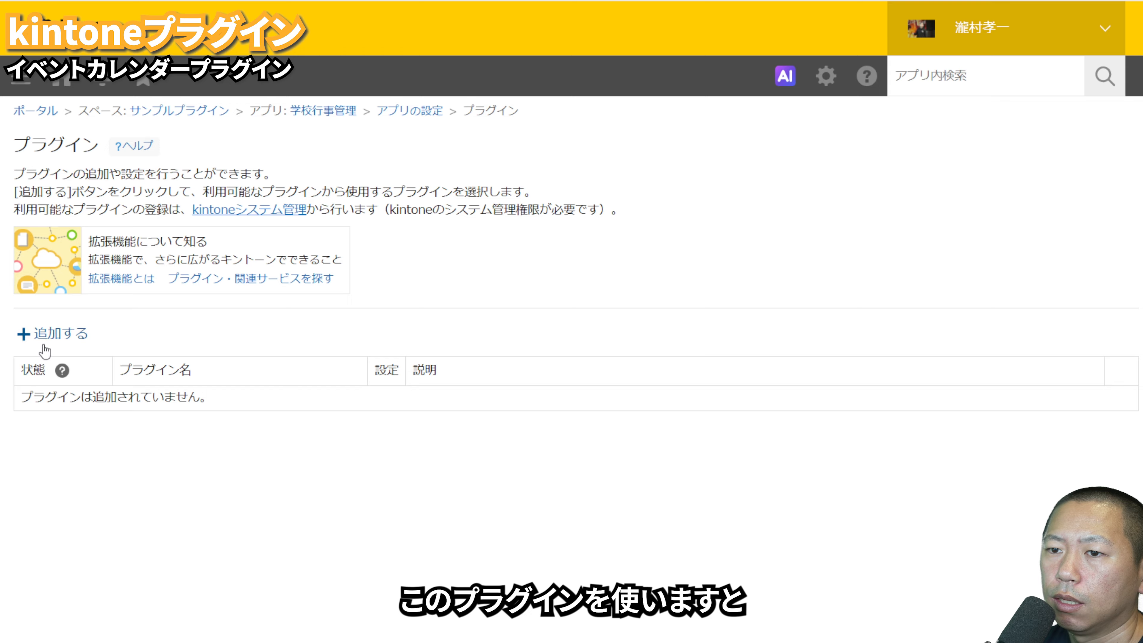
pyautogui.click(59, 339)
pyautogui.scroll(-3, 234, 443)
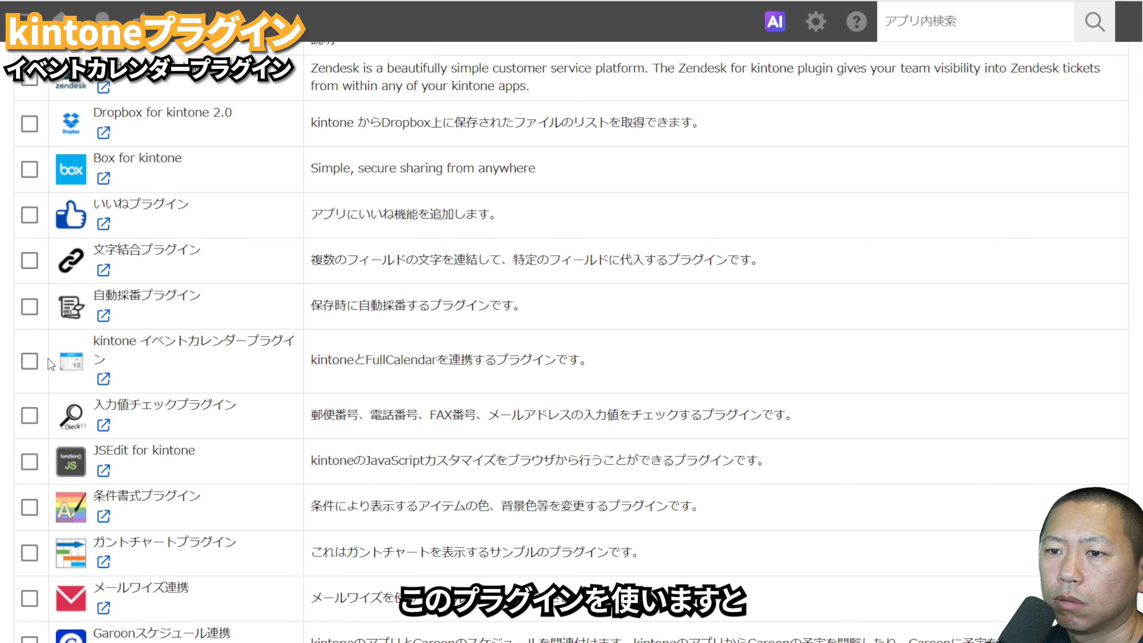
pyautogui.click(29, 360)
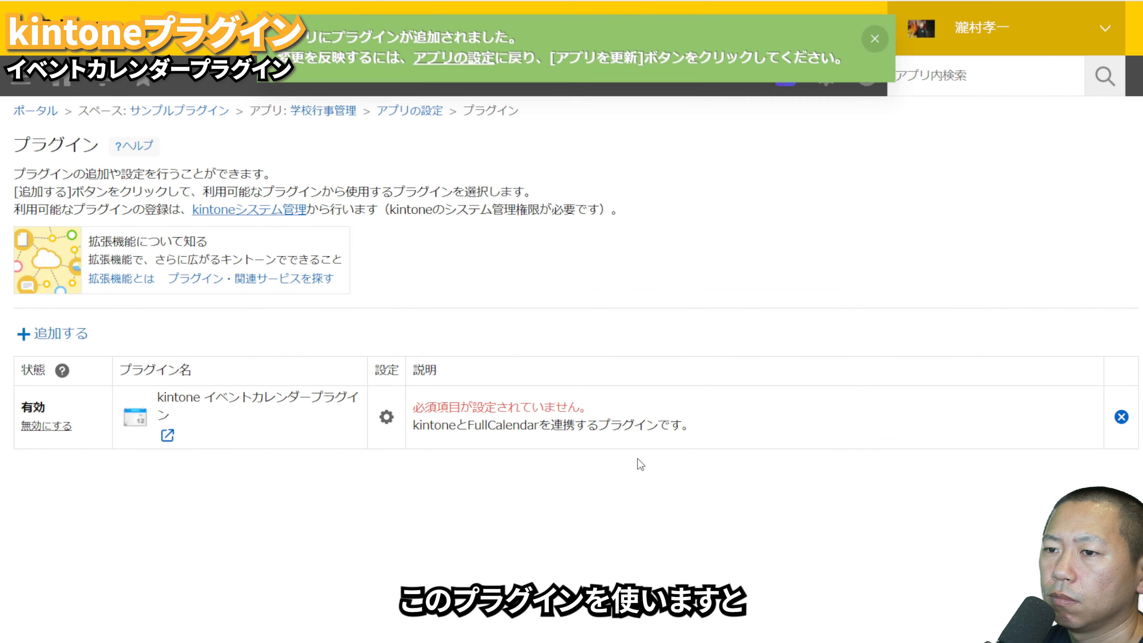
# Step: Map the event calendar plugin's event name to タイトル, start to 開始日時 and end to 終了日時, save, and update the app
pyautogui.click(383, 419)
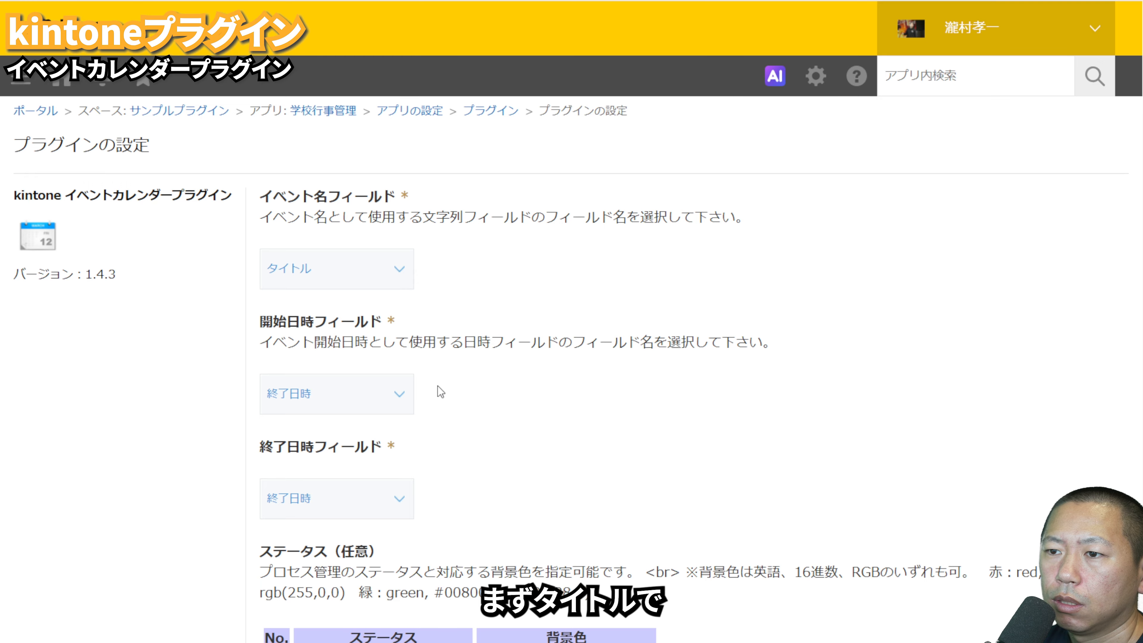
pyautogui.click(370, 400)
pyautogui.click(350, 459)
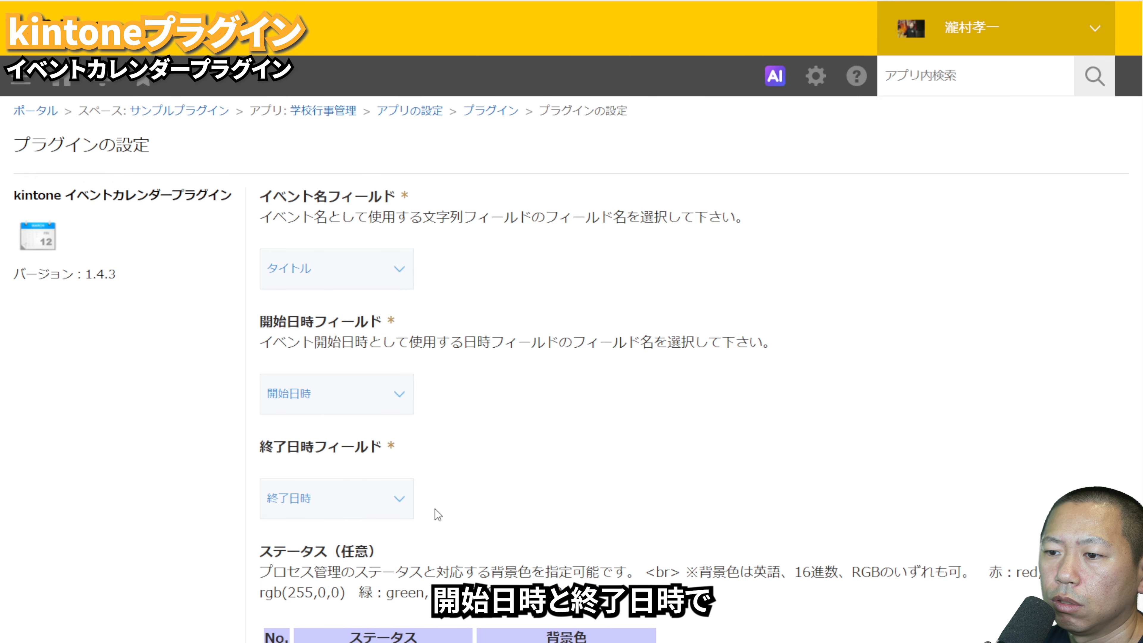
pyautogui.scroll(-5, 436, 513)
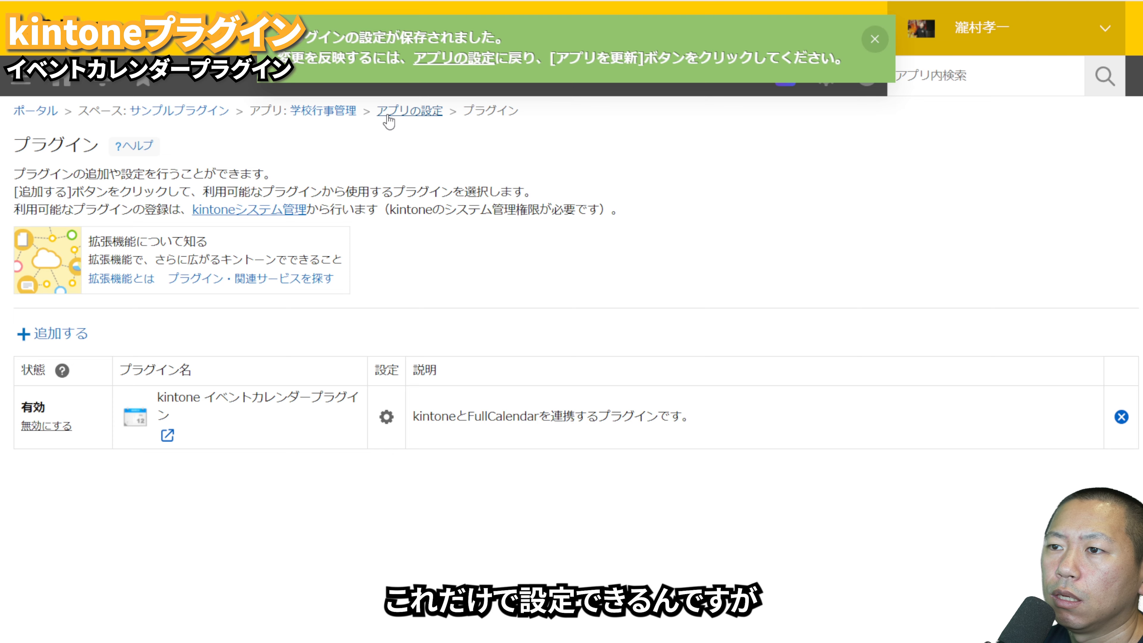
pyautogui.click(389, 118)
pyautogui.click(1015, 213)
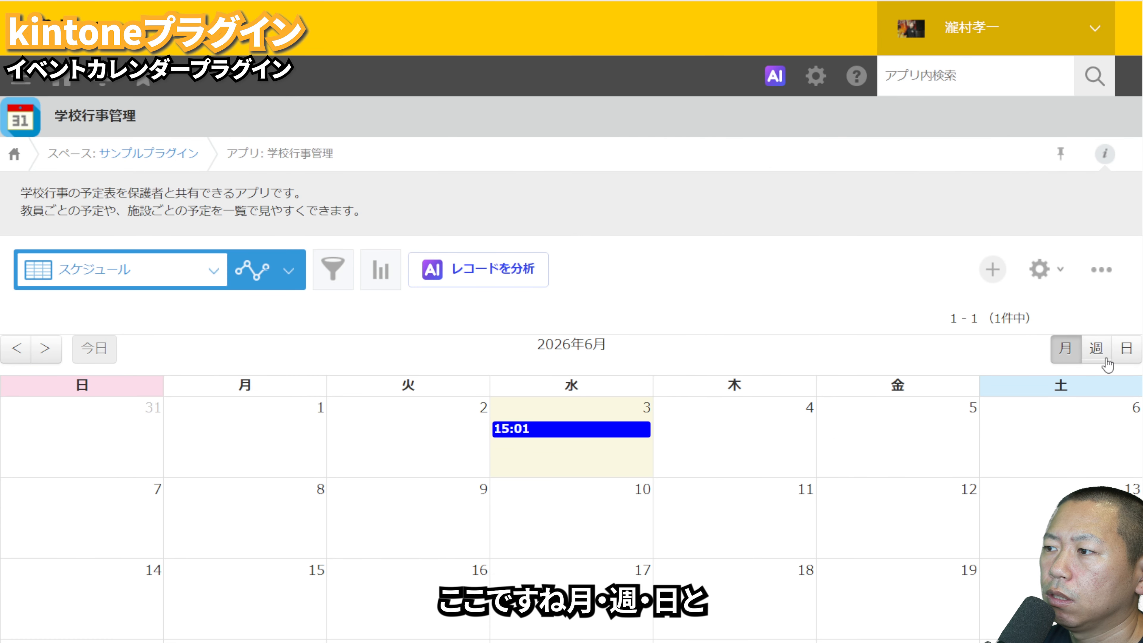
# Step: Examine the スケジュール calendar in its month, week and day displays, including how the 3 June event is placed
pyautogui.click(1095, 349)
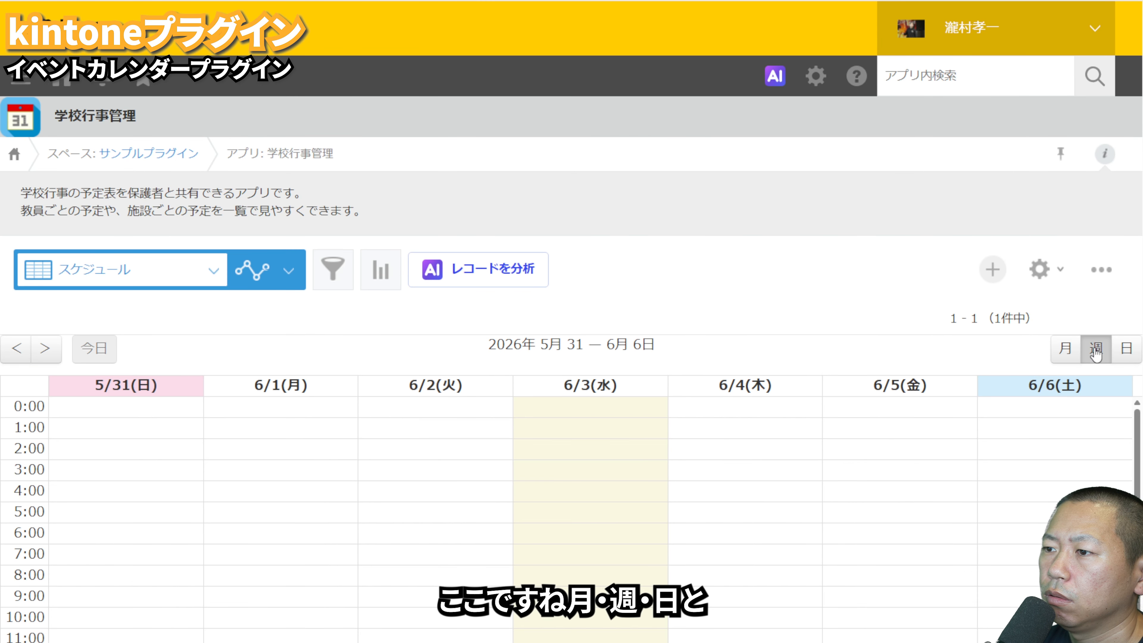
pyautogui.click(1126, 349)
pyautogui.click(1097, 350)
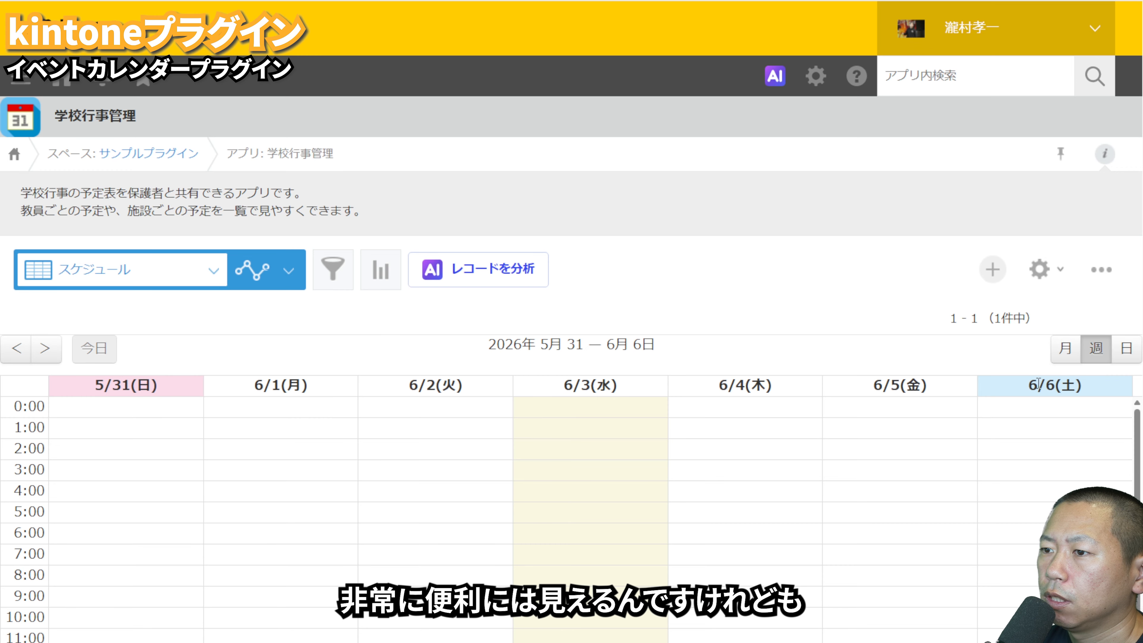
pyautogui.scroll(-5, 656, 488)
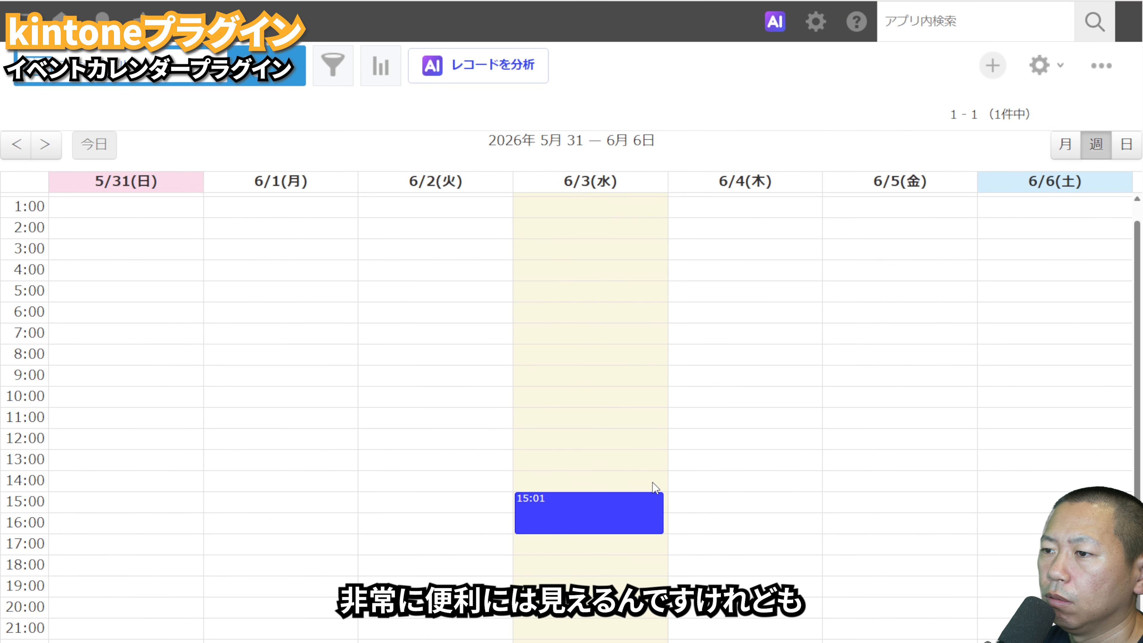
pyautogui.scroll(1, 717, 408)
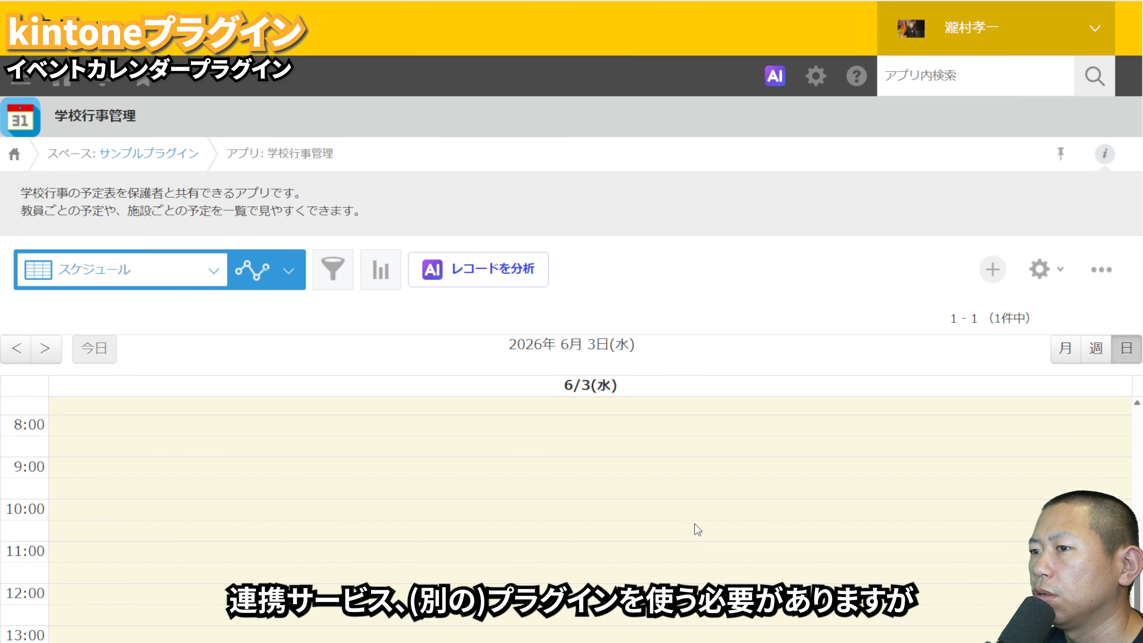
pyautogui.click(1065, 349)
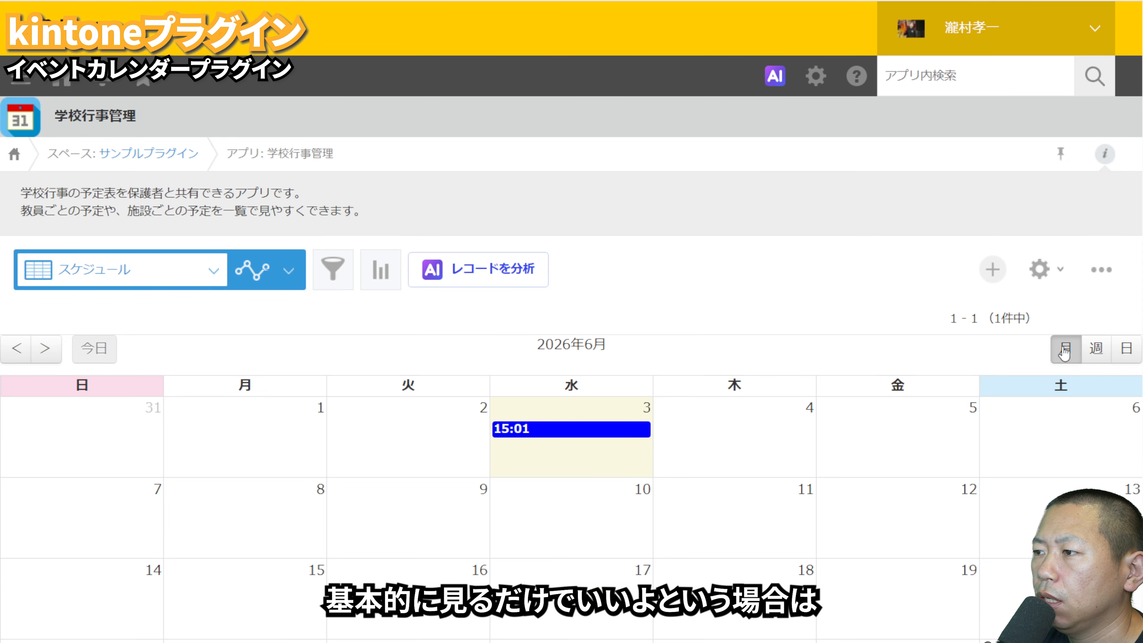
pyautogui.click(1094, 351)
pyautogui.click(1126, 349)
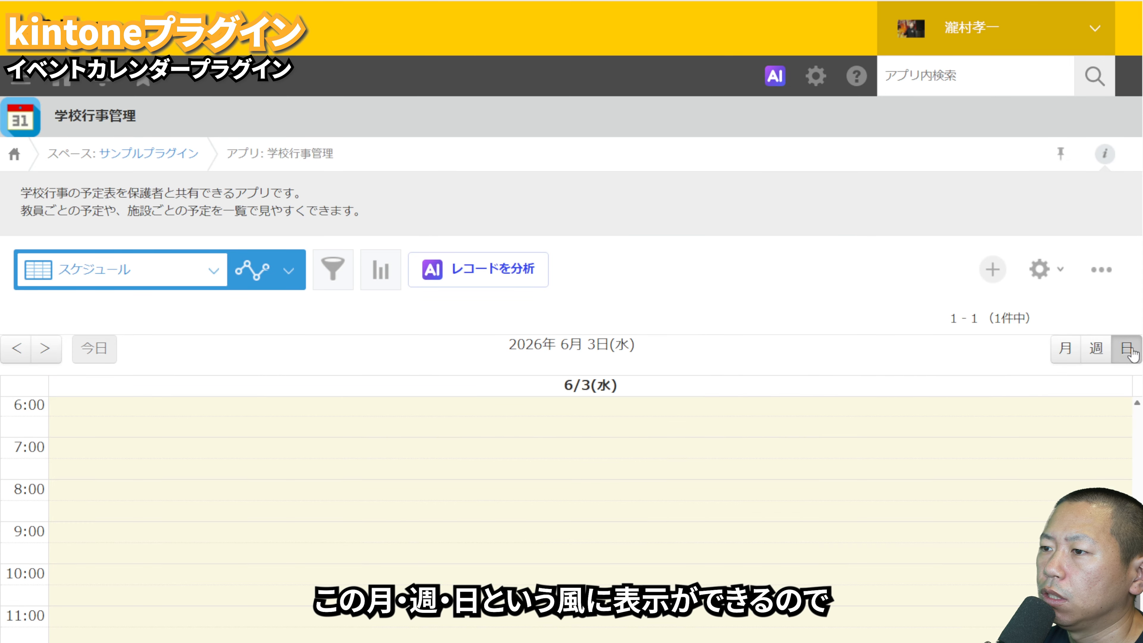
pyautogui.click(1094, 351)
pyautogui.click(1071, 351)
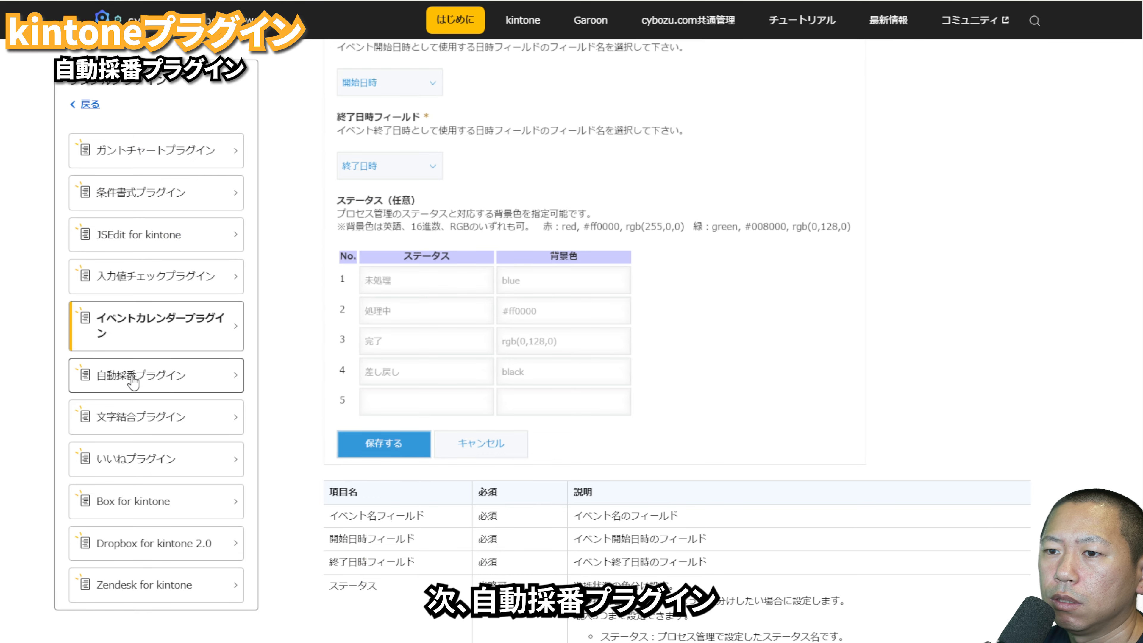
# Step: Open the 自動採番プラグイン guide, and save two new records in 問合せ管理（顧客サポートパック） to check how レコード番号 is assigned
pyautogui.click(129, 376)
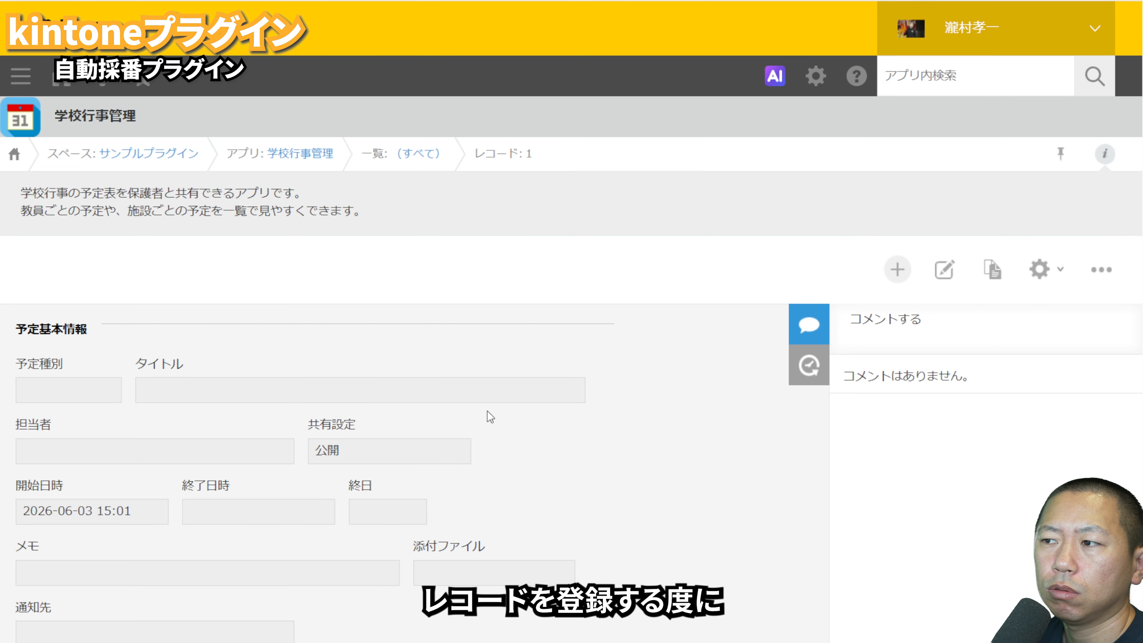
pyautogui.click(897, 269)
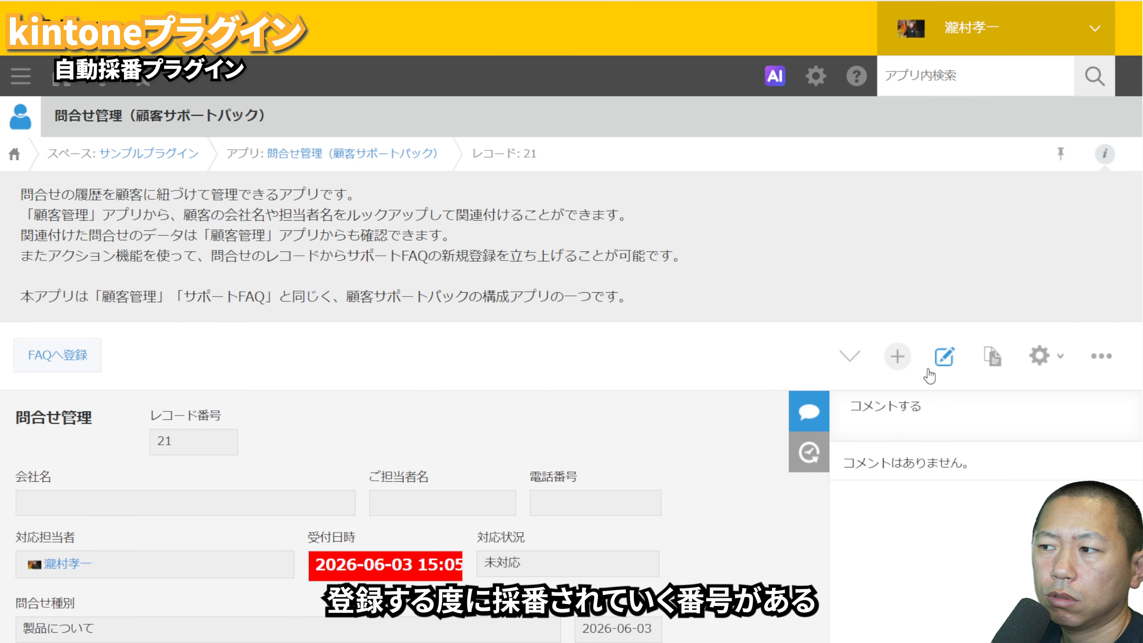
pyautogui.click(892, 360)
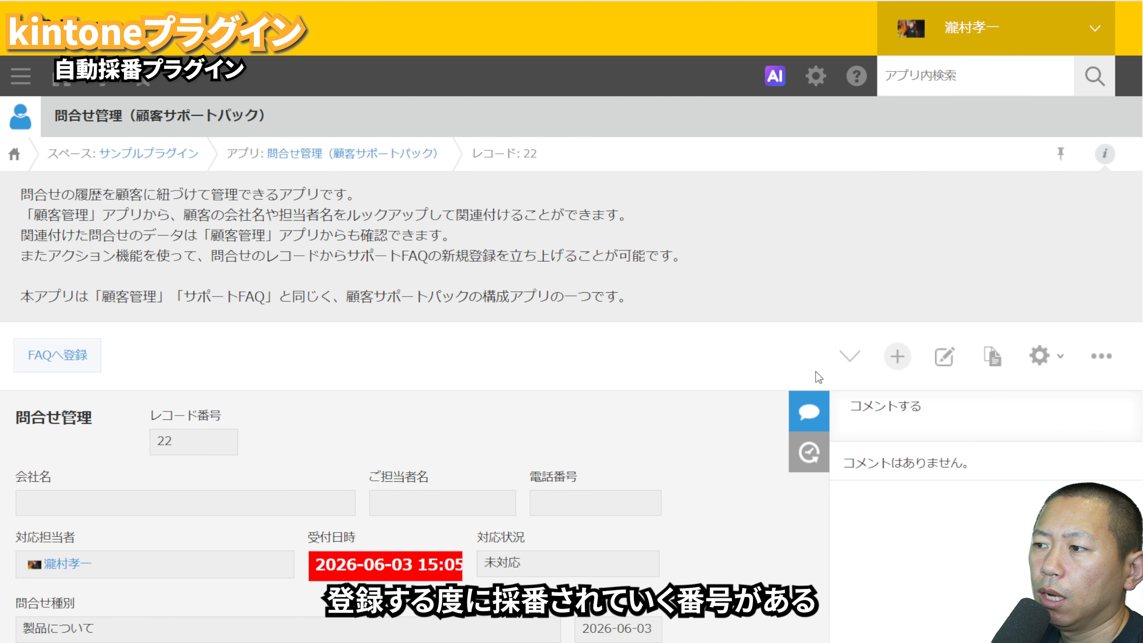
pyautogui.click(897, 356)
pyautogui.click(253, 376)
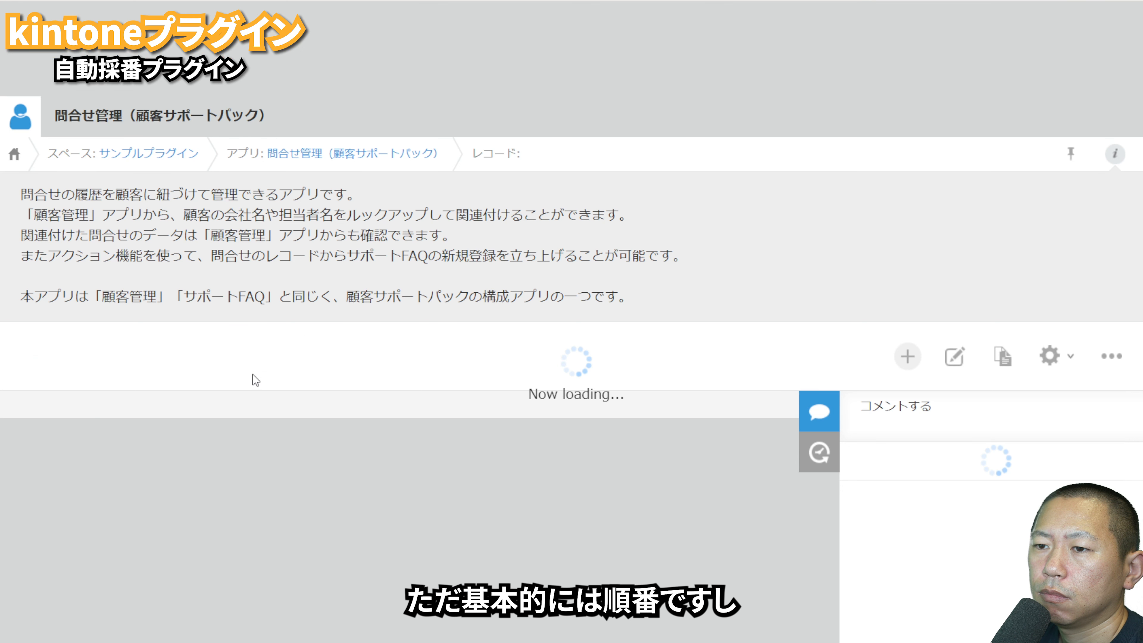
pyautogui.click(866, 361)
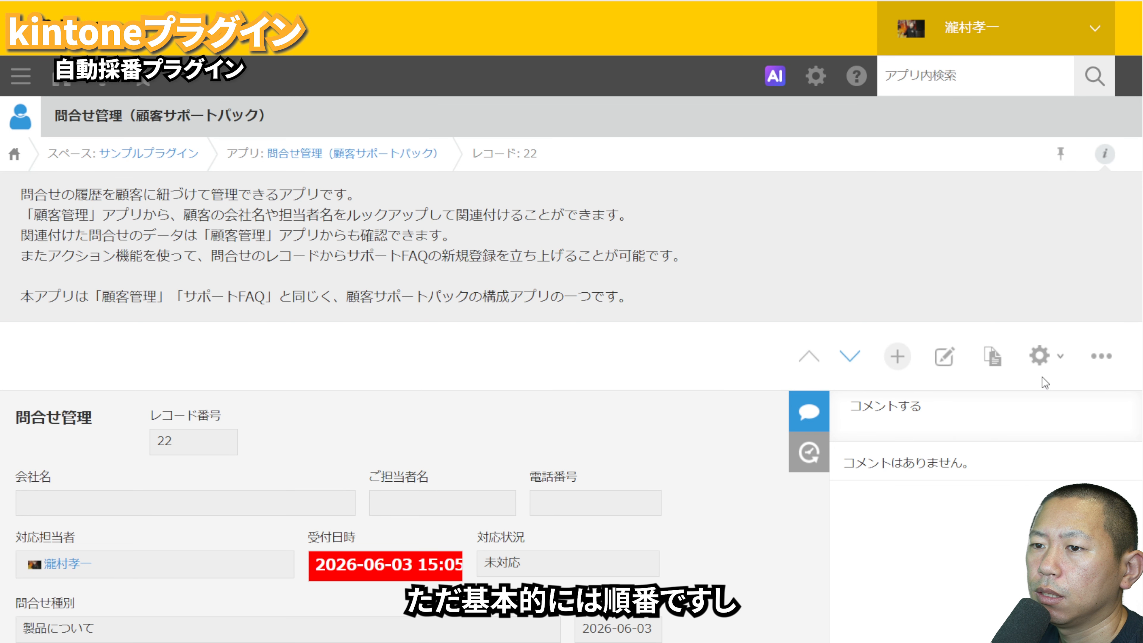
# Step: Delete the record with レコード番号 22 from 問合せ管理（顧客サポートパック）
pyautogui.click(1101, 356)
pyautogui.click(1046, 450)
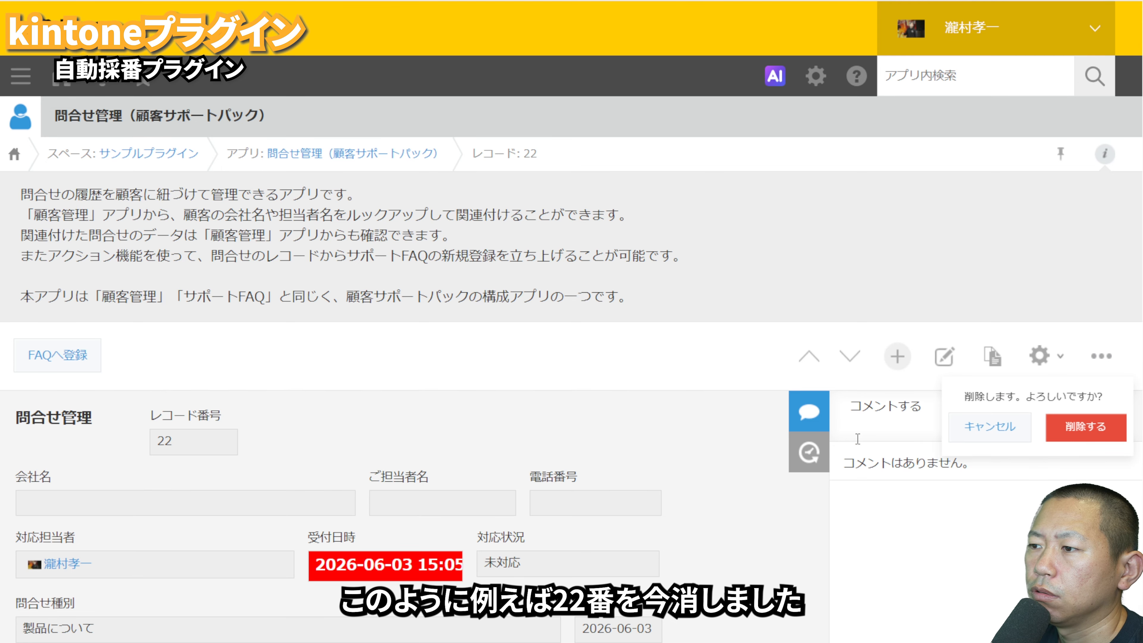
pyautogui.click(1084, 432)
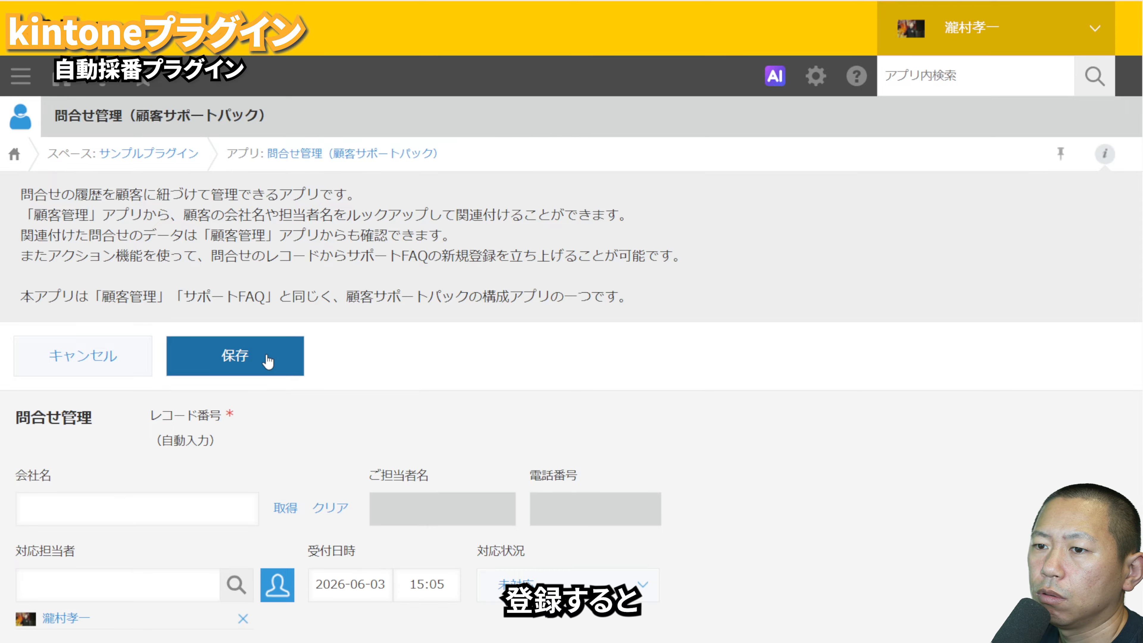
# Step: Save another new inquiry record and compare its レコード番号 with that of the neighbouring record
pyautogui.click(267, 354)
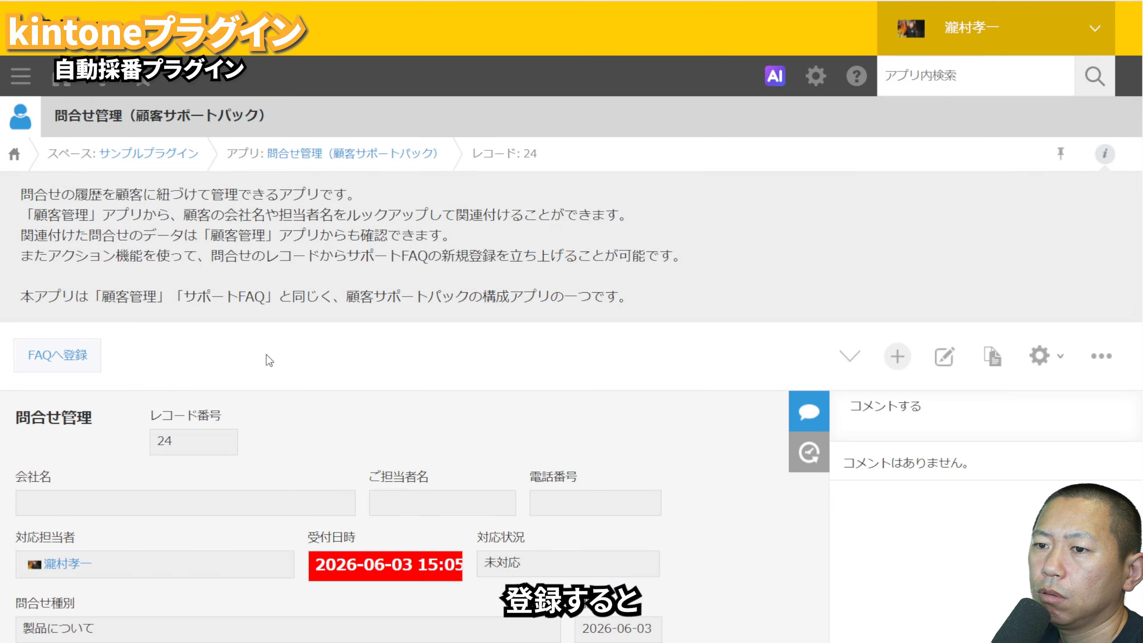
pyautogui.click(851, 359)
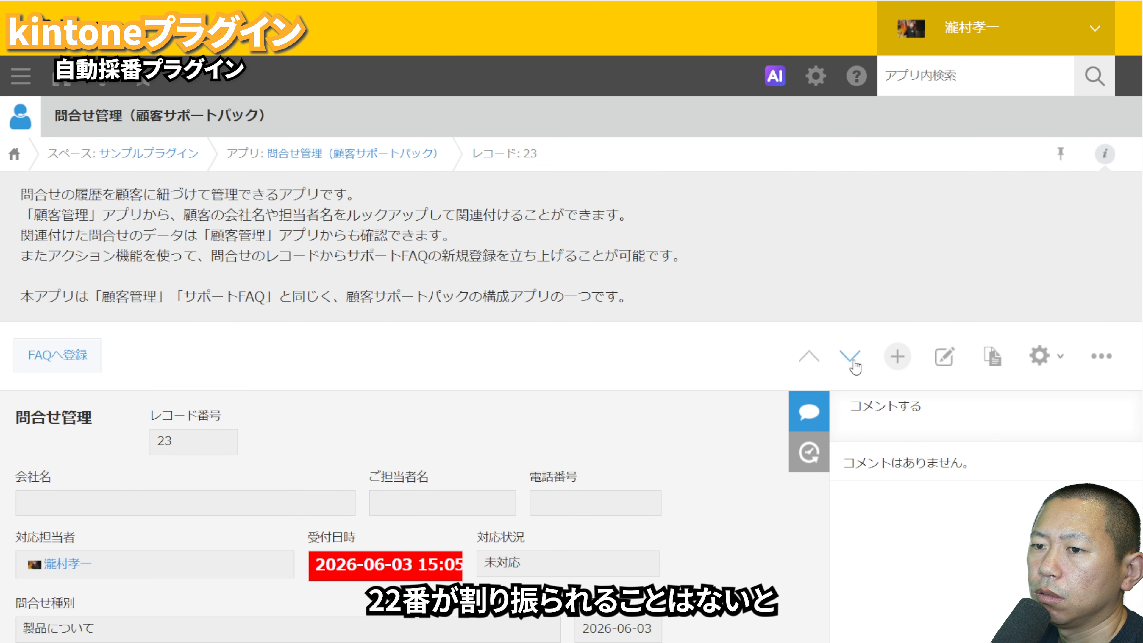
pyautogui.click(808, 357)
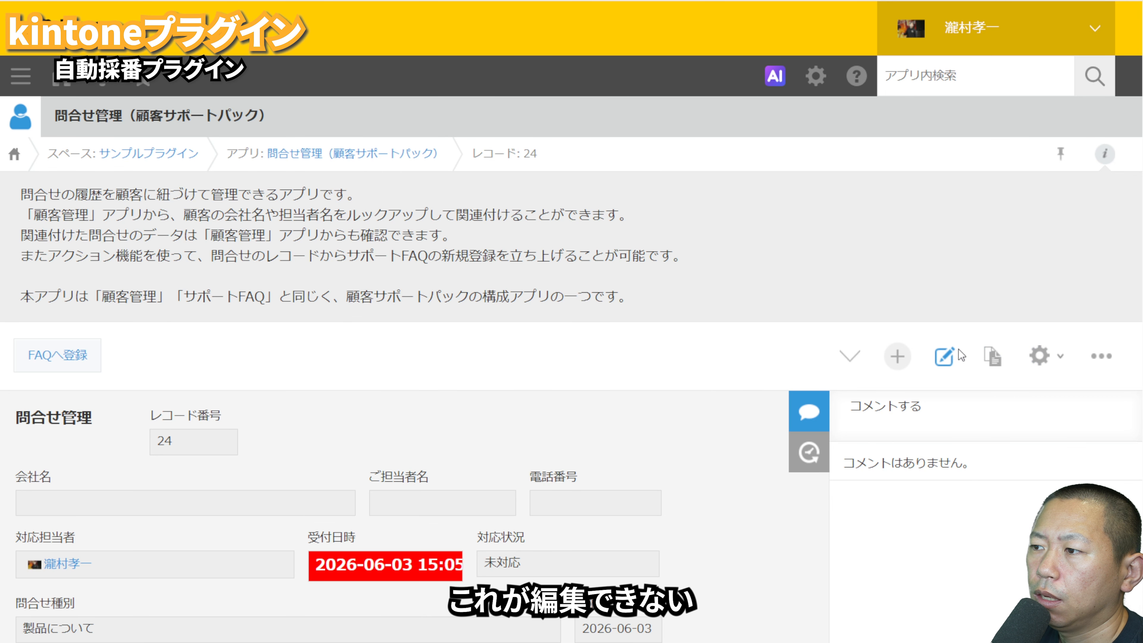
# Step: Try to edit the レコード番号 value of record 24, then discard the edit
pyautogui.click(944, 357)
pyautogui.doubleClick(187, 437)
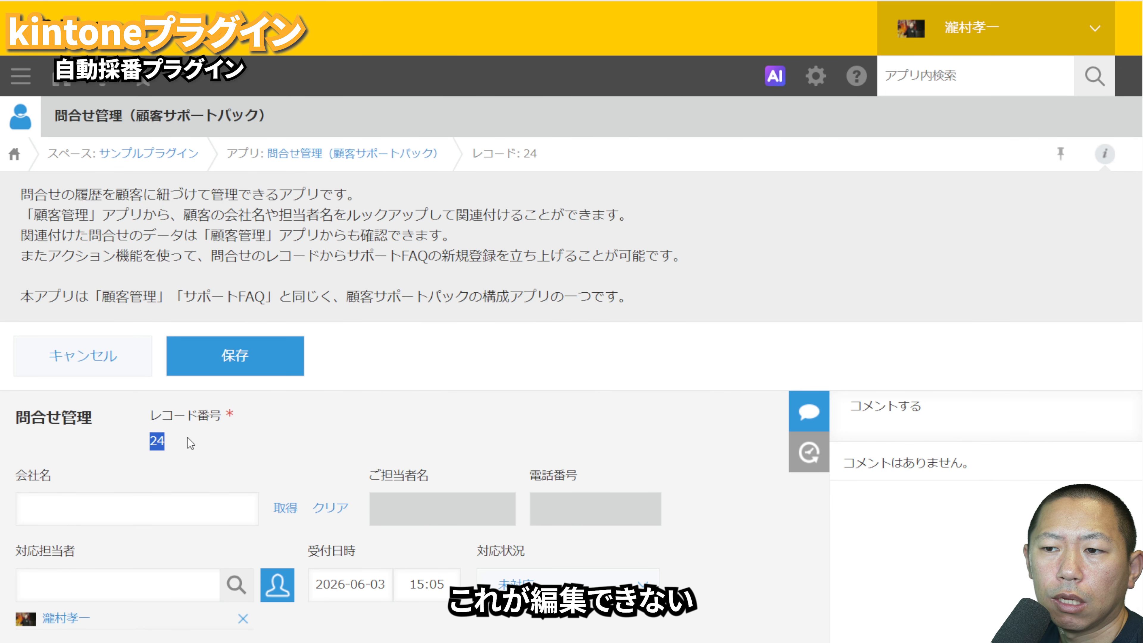
pyautogui.doubleClick(188, 436)
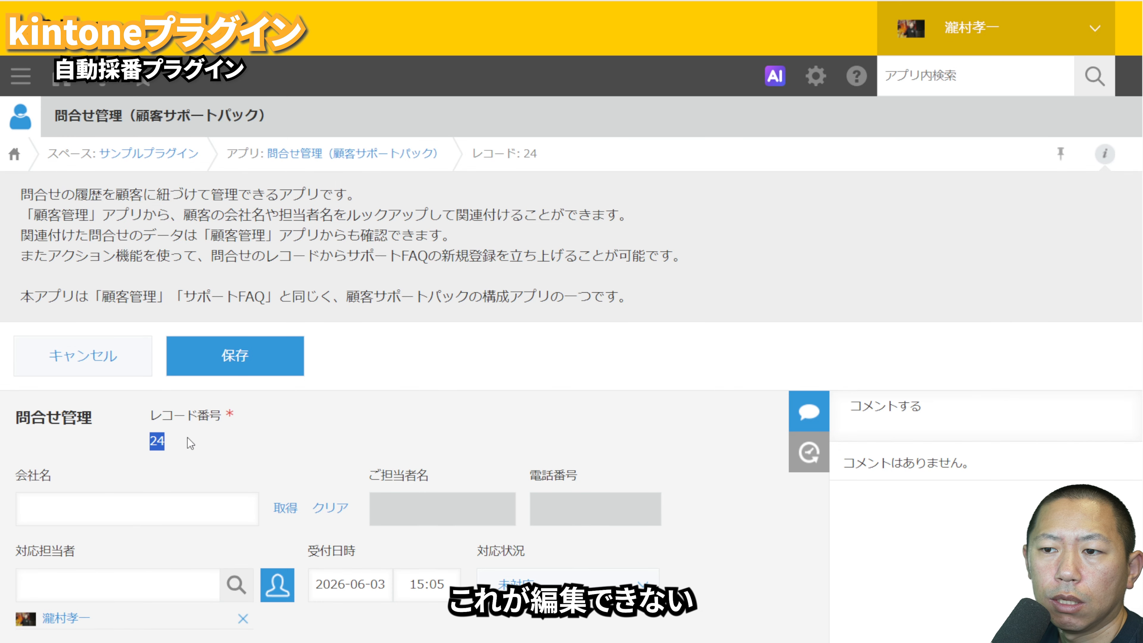
pyautogui.click(90, 372)
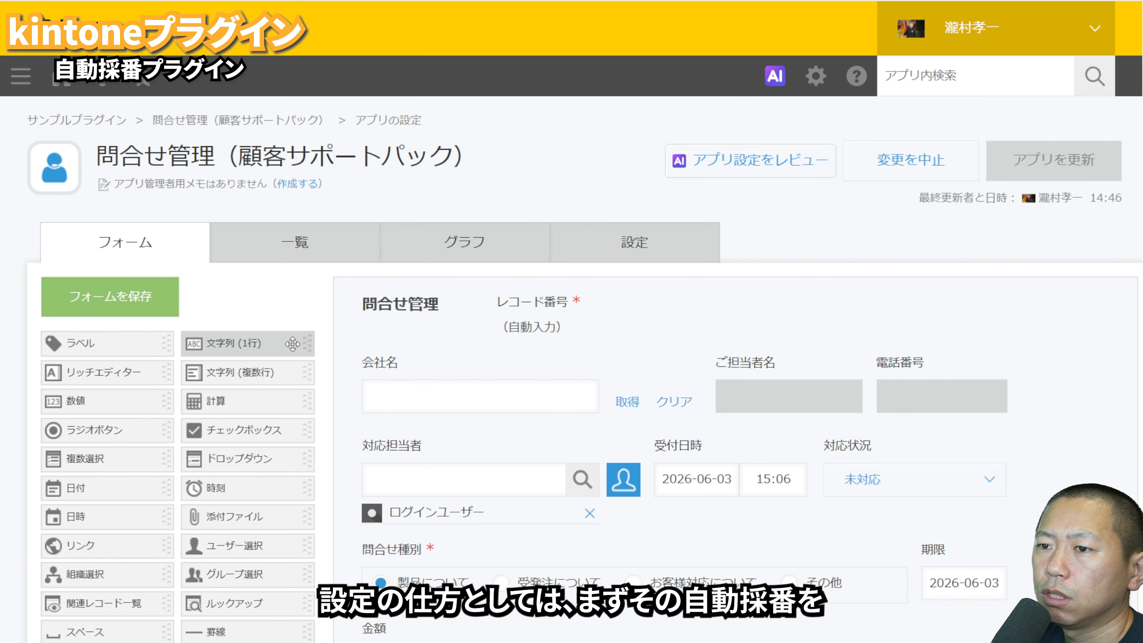
# Step: Add a 文字列 (1行) field named 自動採番 beside レコード番号 on the app's form
pyautogui.moveTo(248, 343); pyautogui.dragTo(698, 322)
pyautogui.click(740, 352)
pyautogui.click(736, 382)
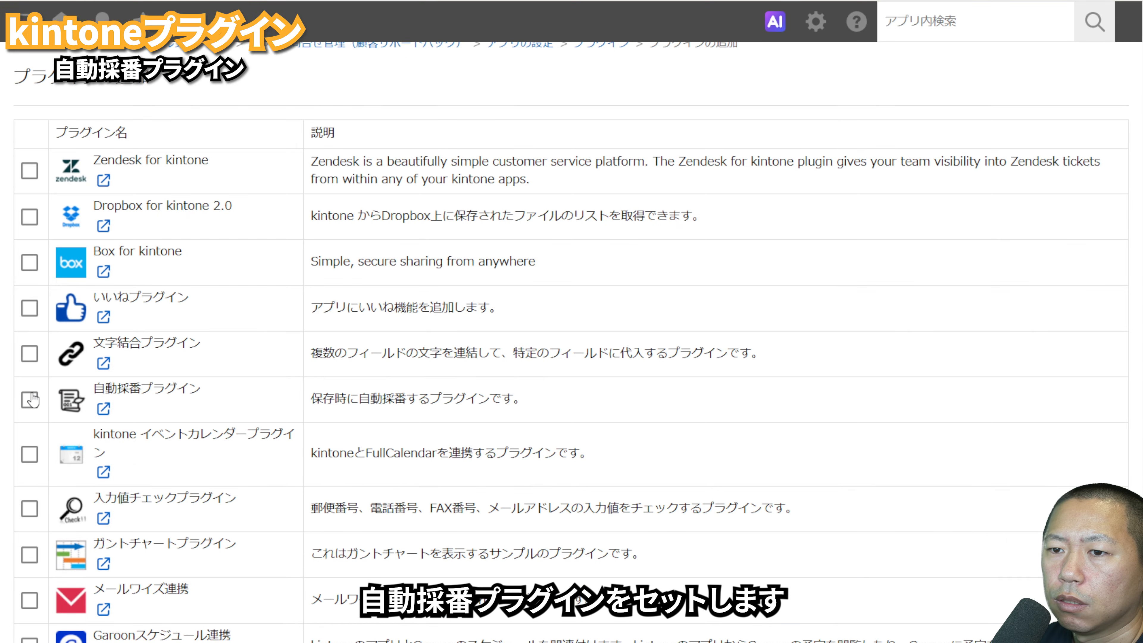
# Step: Add 自動採番プラグイン to the app and set its target field to 自動採番, digits to 5 and format to テキスト + 連番
pyautogui.click(30, 400)
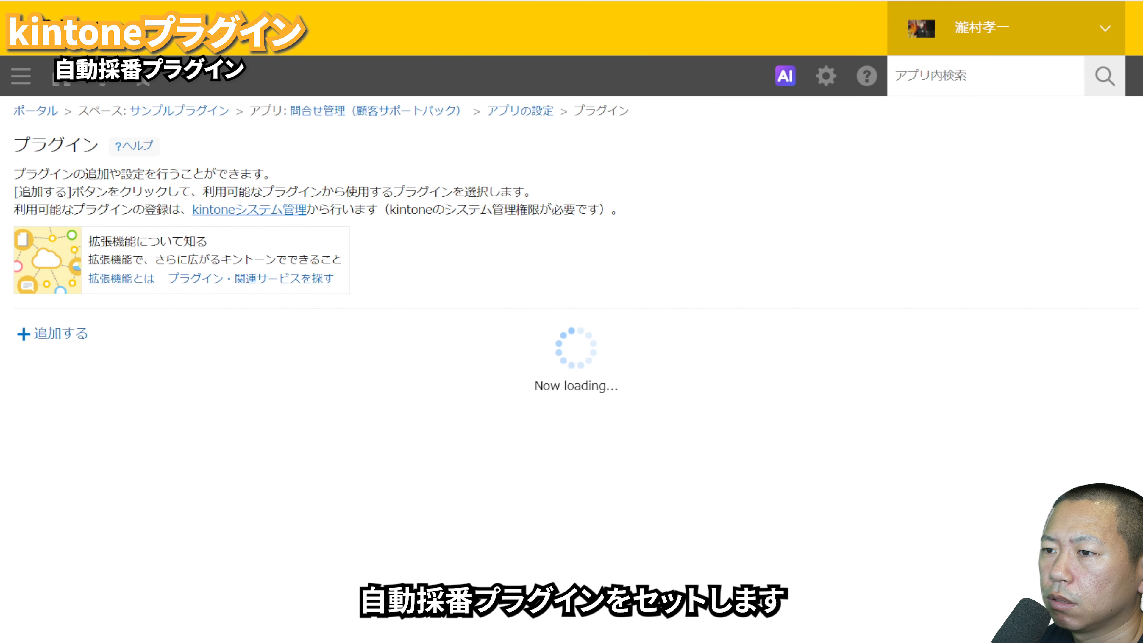
pyautogui.click(386, 408)
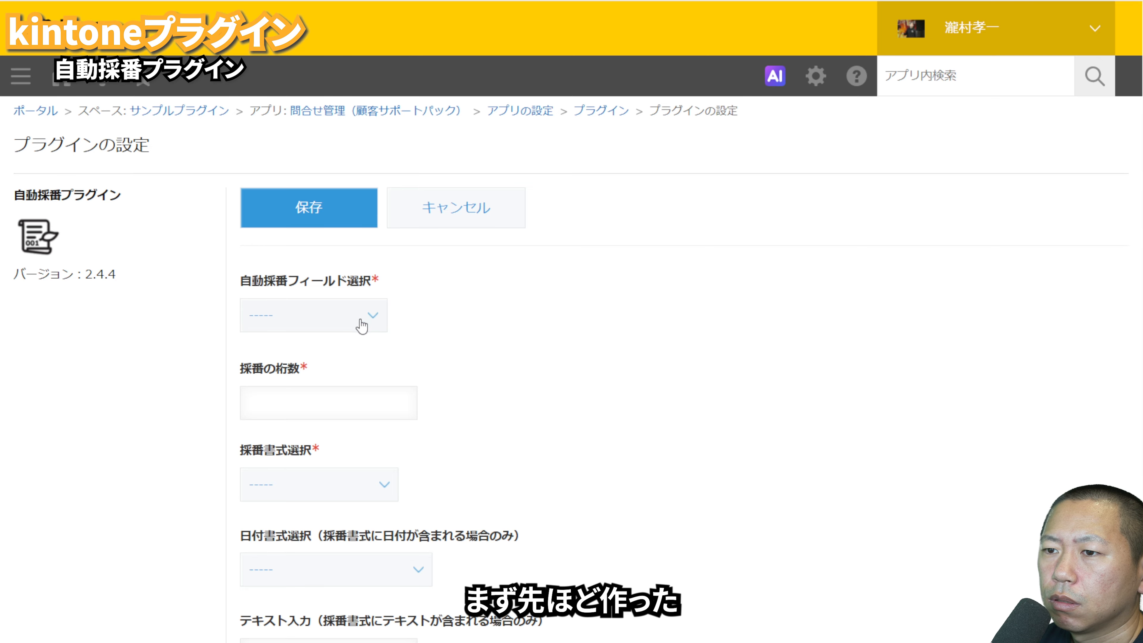
pyautogui.click(340, 365)
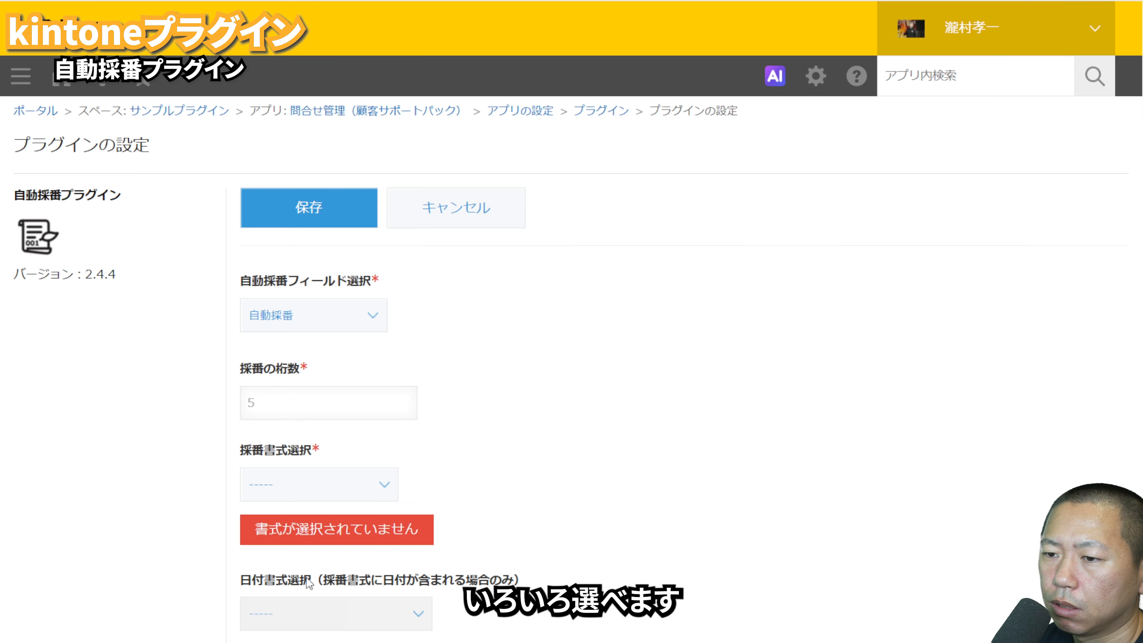
pyautogui.click(297, 568)
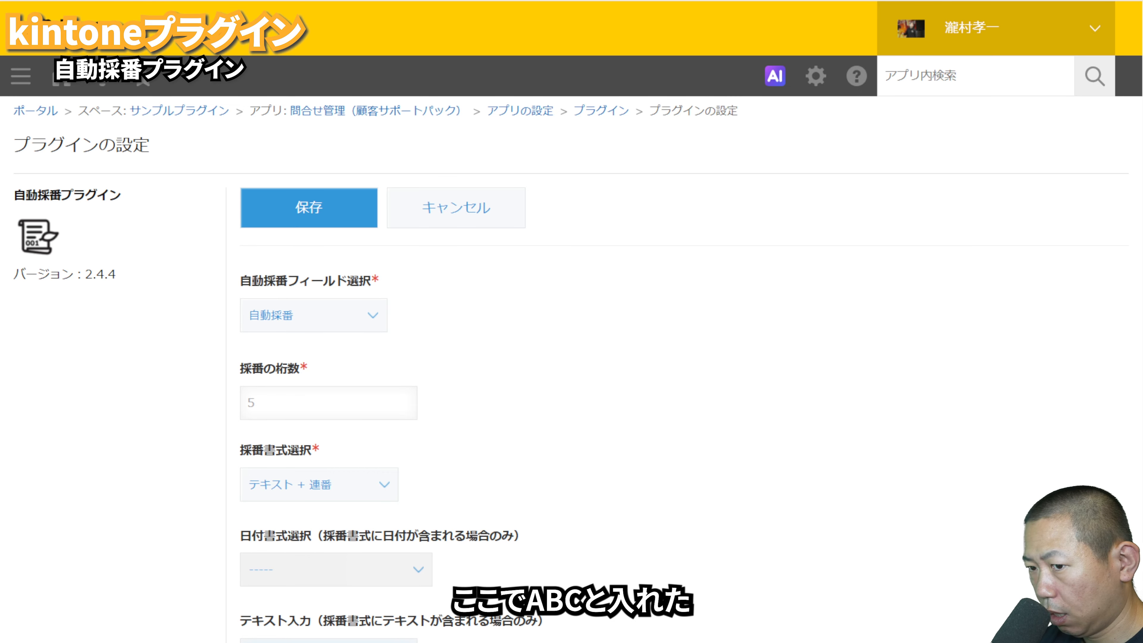
# Step: Set the numbering text to abc and the connector to ハイフン( - ), and review the preview and reset timing options
pyautogui.scroll(-4, 296, 572)
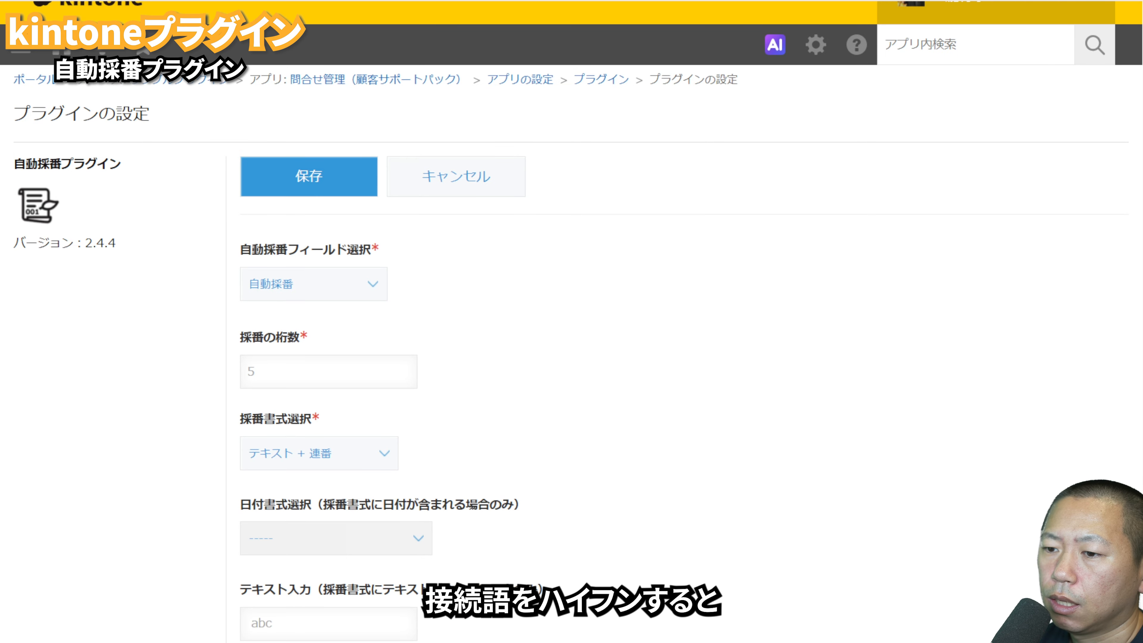
pyautogui.click(296, 571)
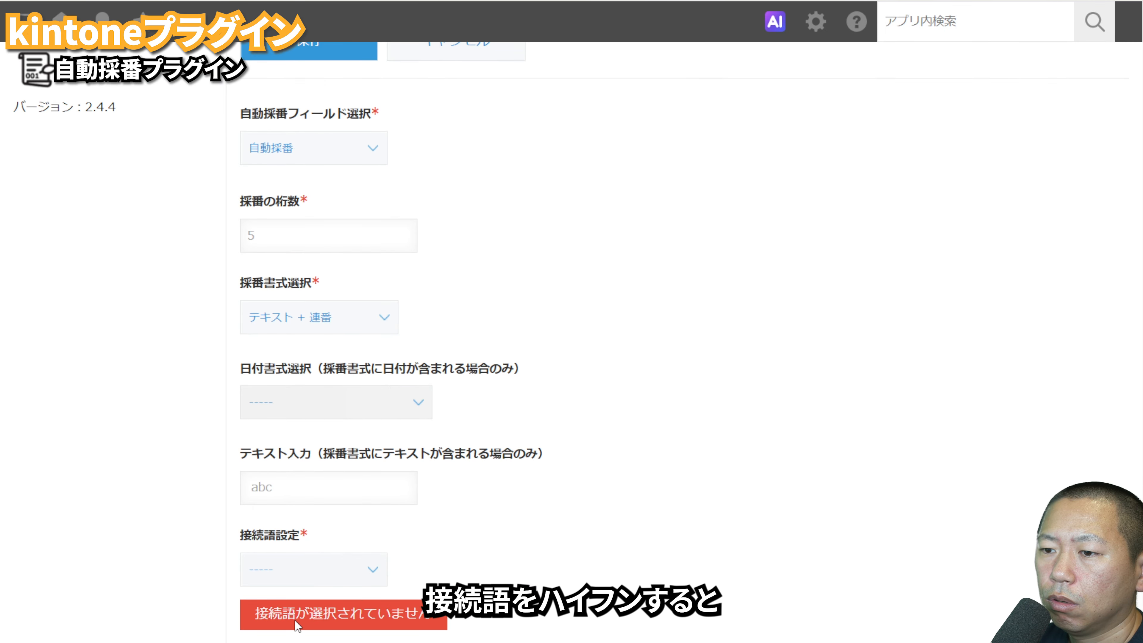
pyautogui.click(299, 599)
pyautogui.scroll(-3, 298, 599)
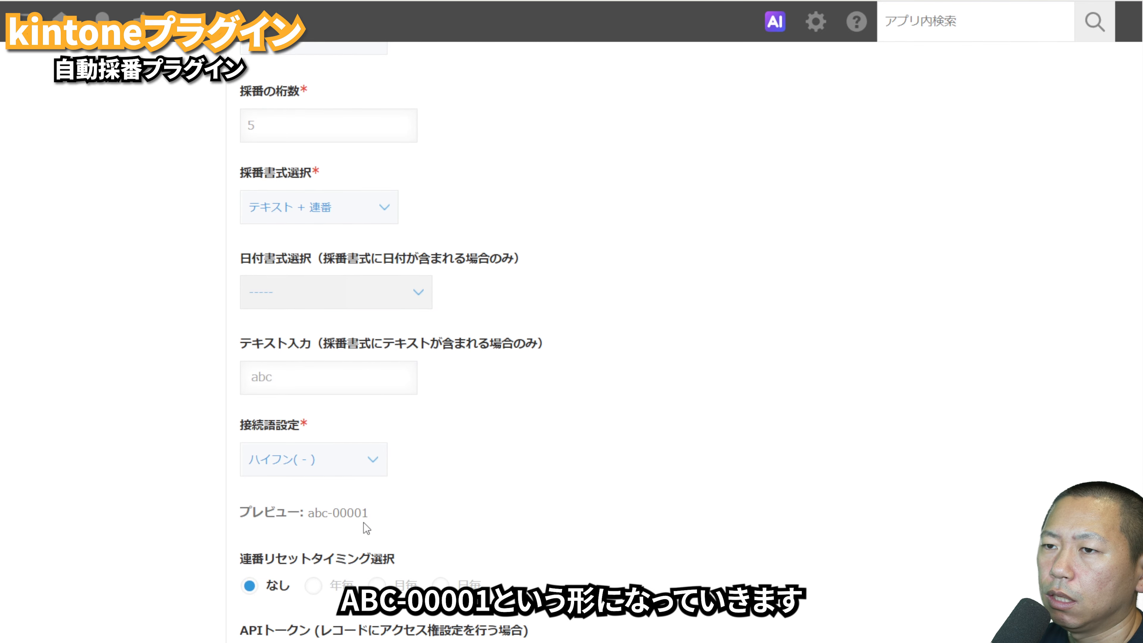
pyautogui.scroll(5, 367, 527)
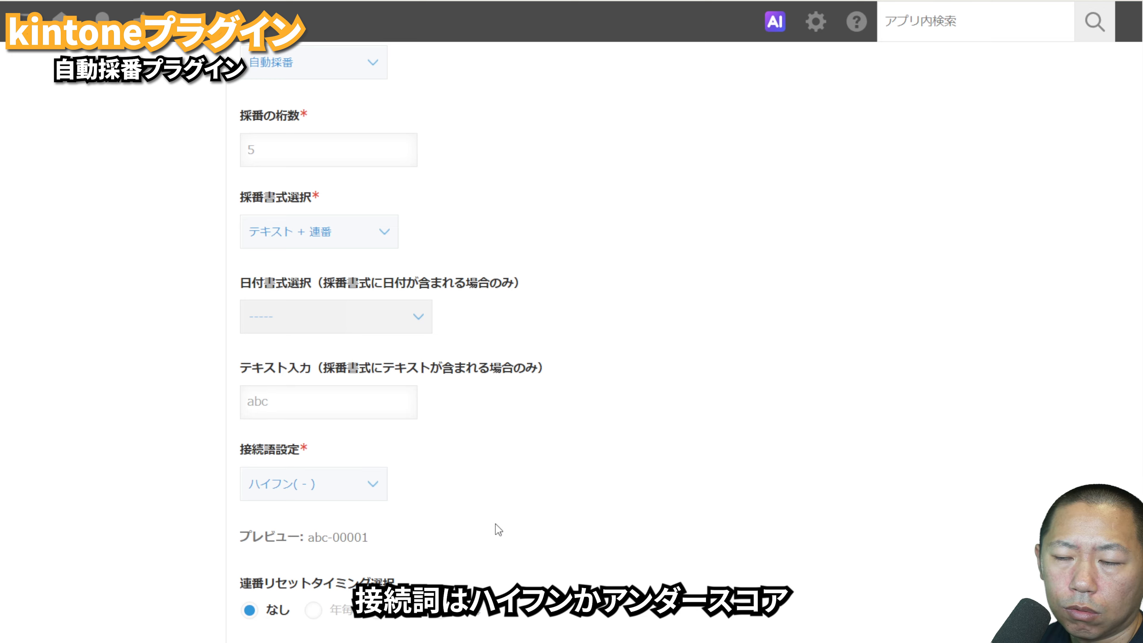
pyautogui.scroll(-1, 497, 531)
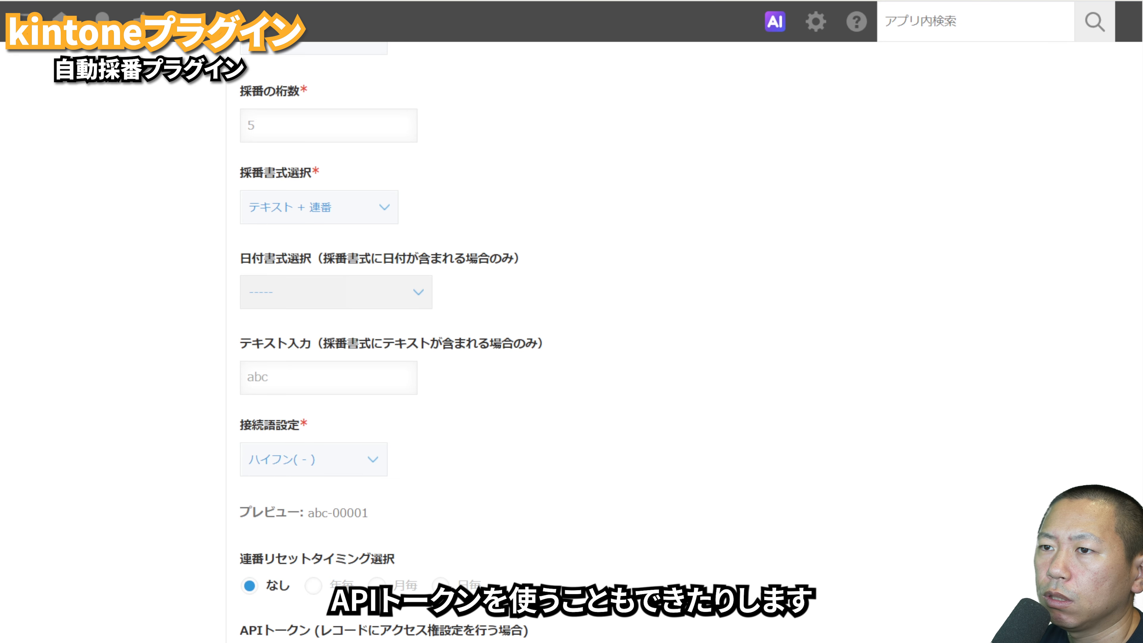
pyautogui.scroll(5, 403, 365)
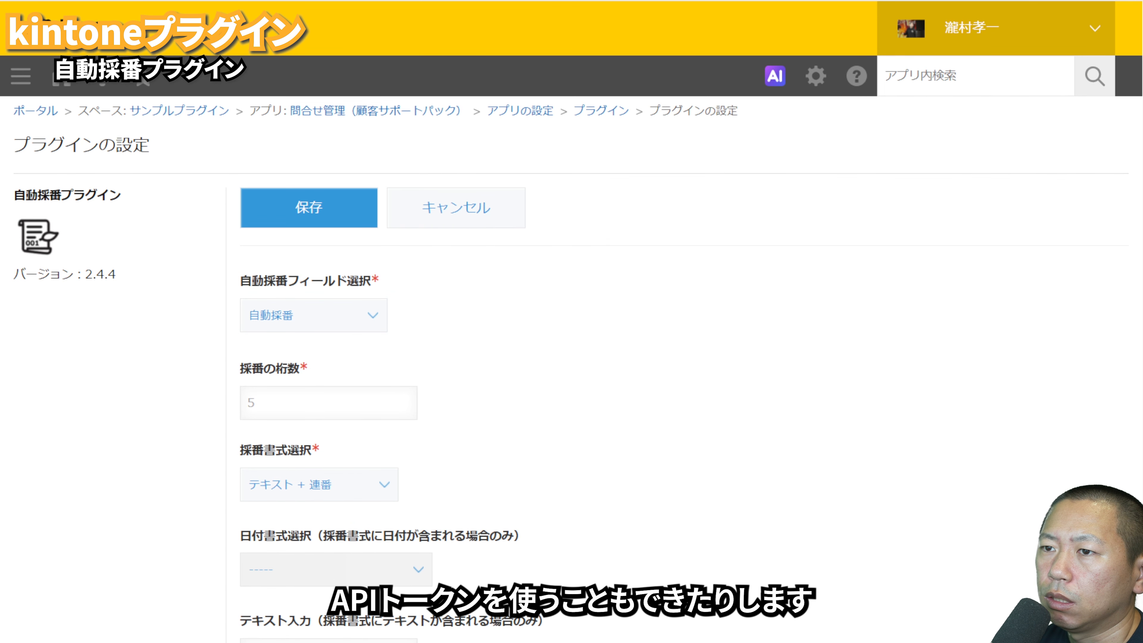
# Step: Save the 自動採番プラグイン settings and update the 問合せ管理（顧客サポートパック） app
pyautogui.click(316, 225)
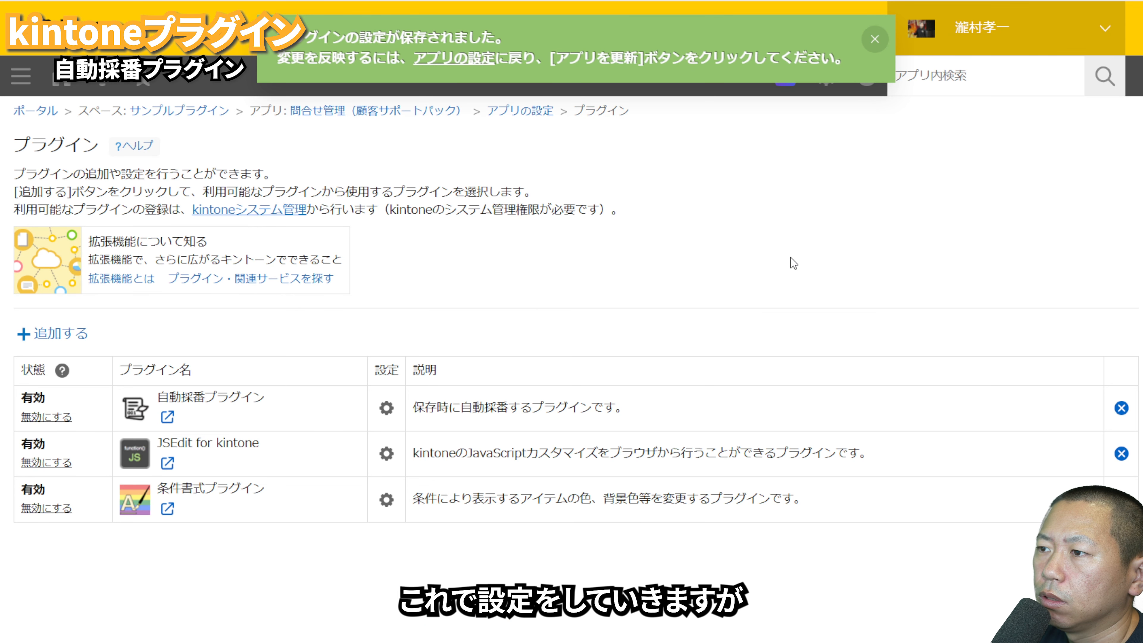
pyautogui.click(530, 113)
pyautogui.click(1052, 209)
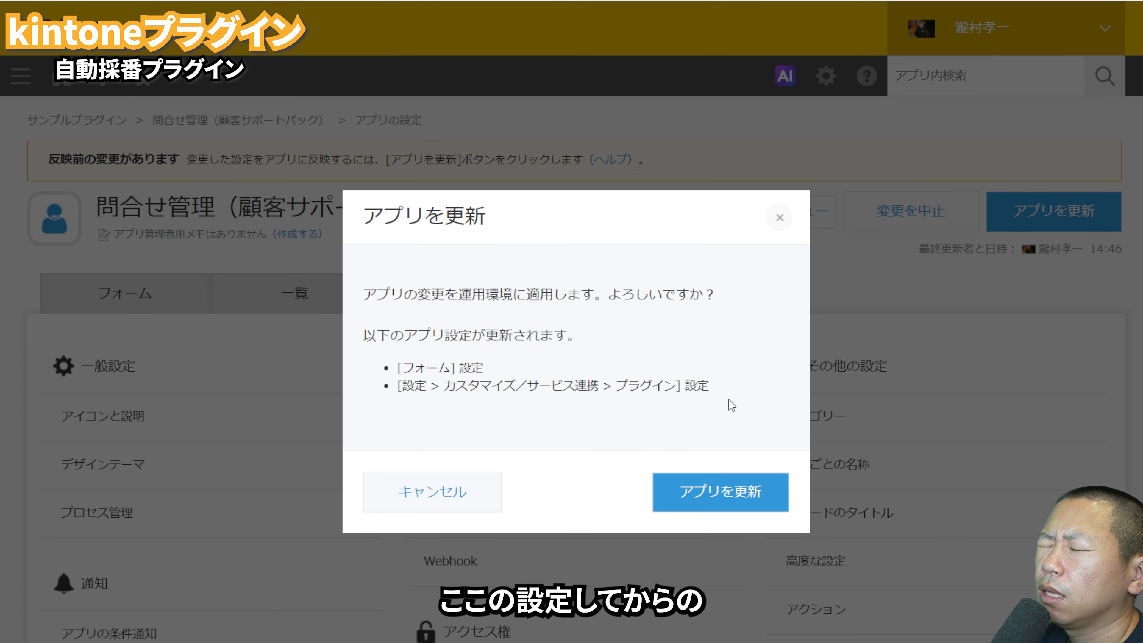
pyautogui.click(702, 490)
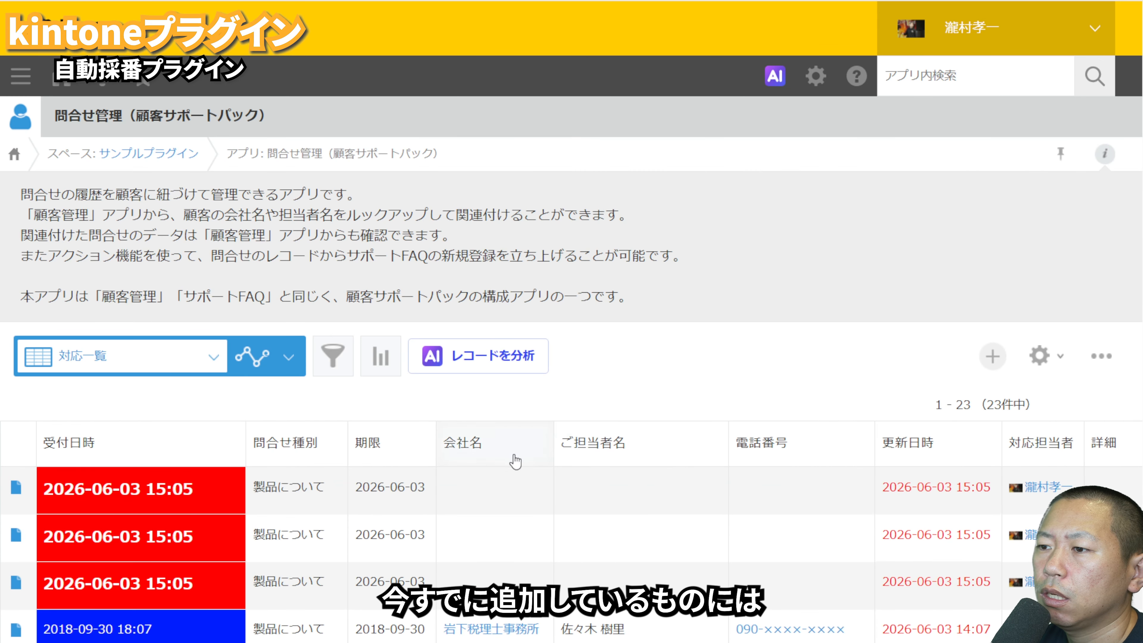
# Step: Save a new record to check its 自動採番 number, and try to edit that number before cancelling
pyautogui.click(992, 357)
pyautogui.click(249, 353)
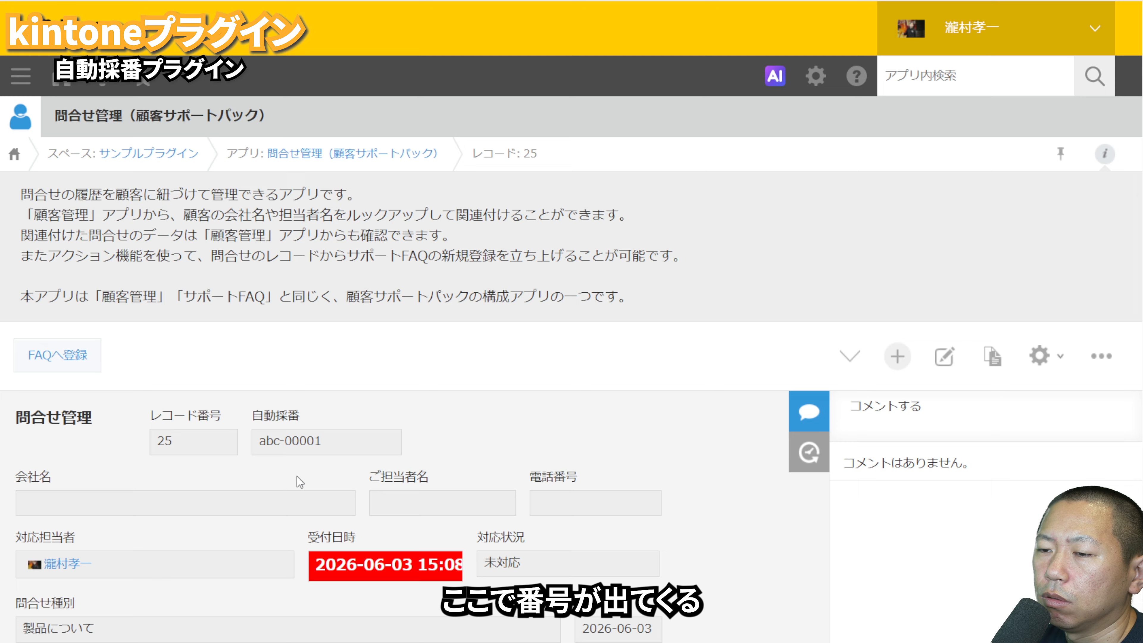
pyautogui.click(944, 357)
pyautogui.doubleClick(320, 454)
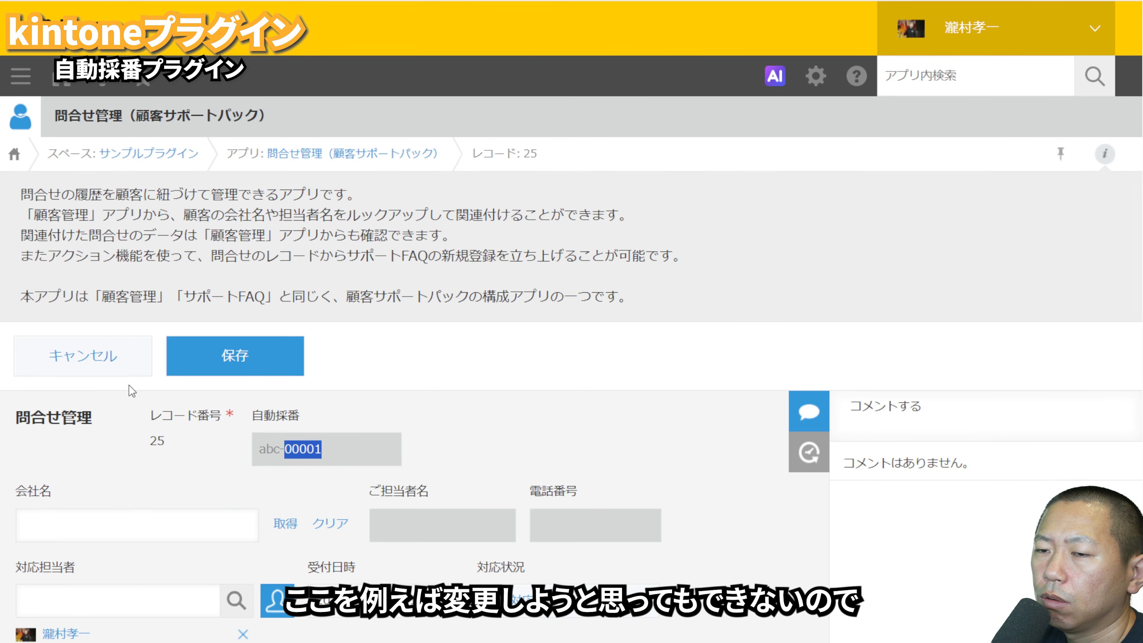
pyautogui.click(90, 359)
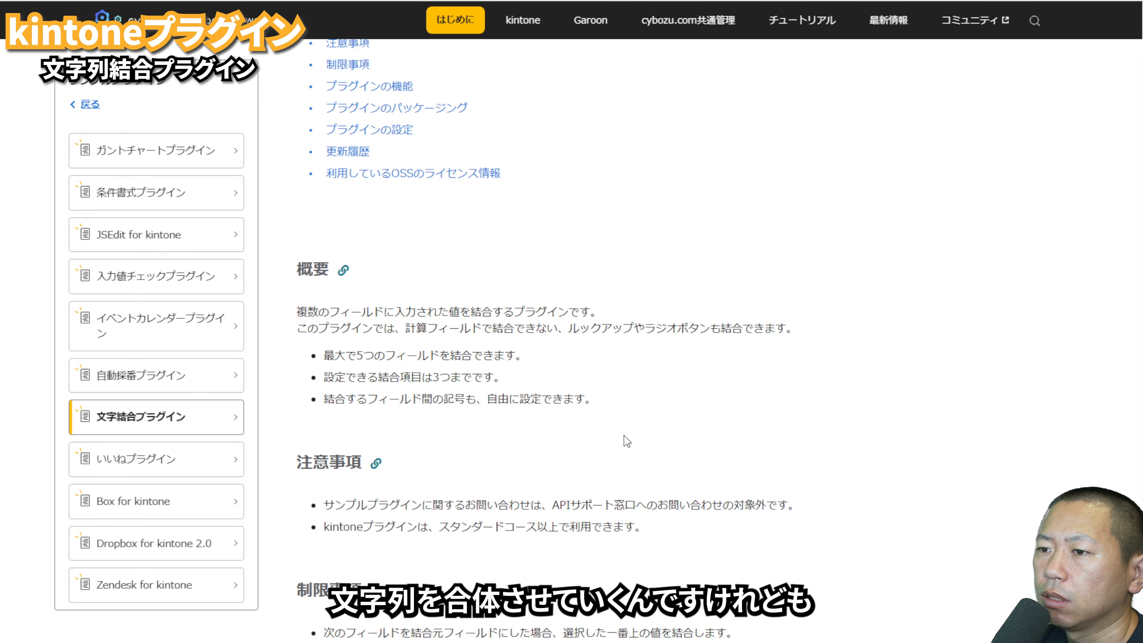
# Step: Review the 文字結合プラグイン guide, then add the plugin to 問合せ管理（顧客サポートパック） and open its settings
pyautogui.scroll(-2, 627, 441)
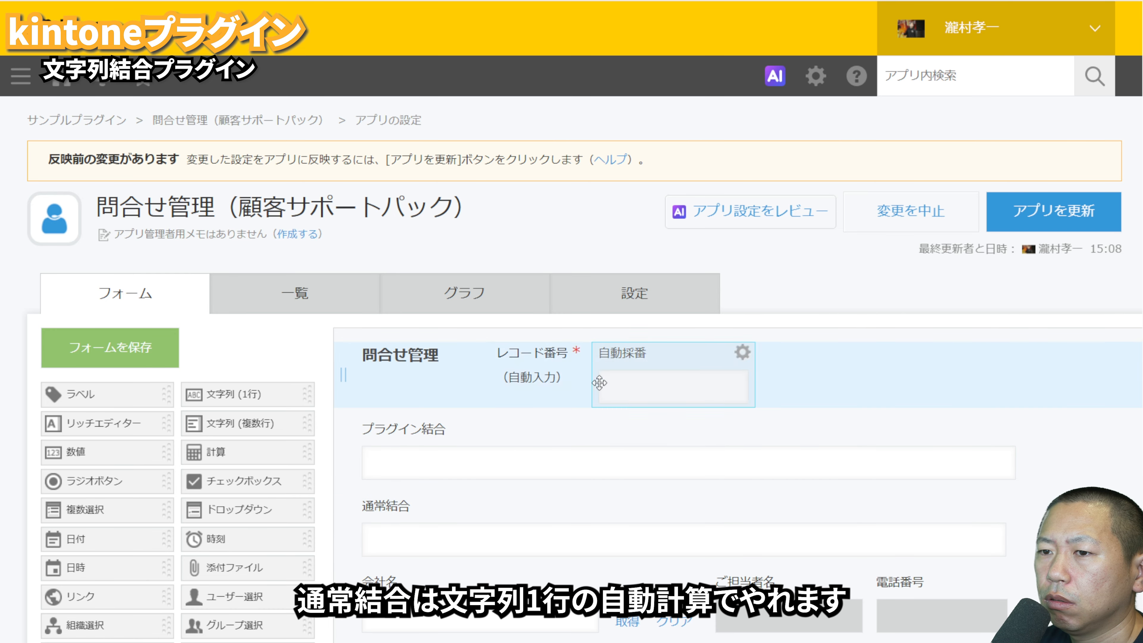
pyautogui.click(635, 297)
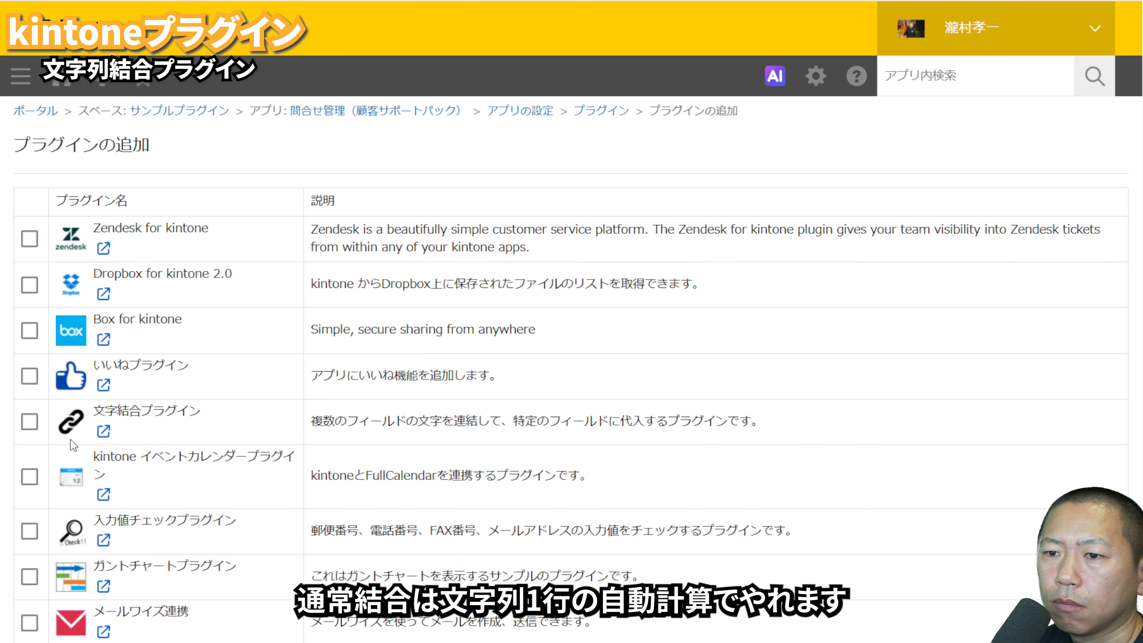
pyautogui.click(30, 421)
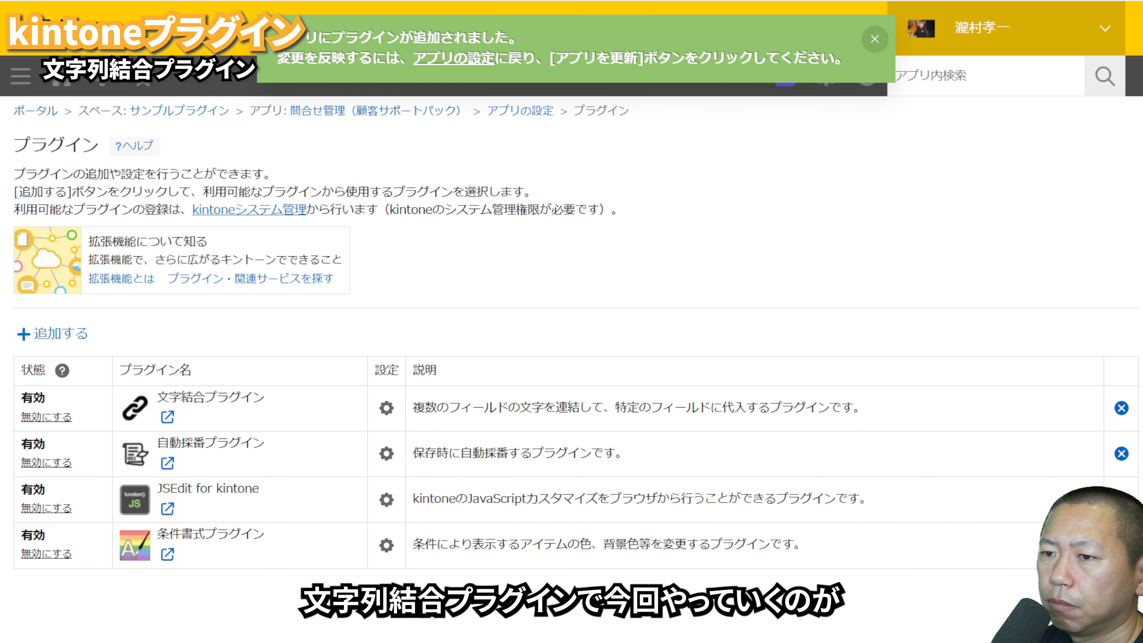
pyautogui.click(387, 407)
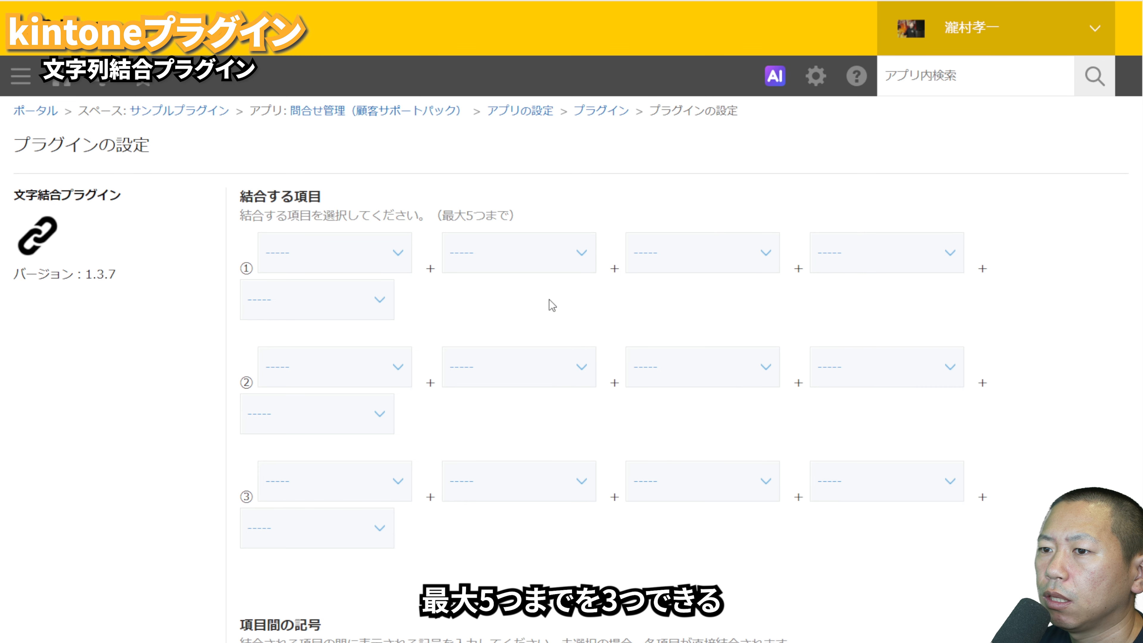
# Step: Set combination ① to join 会社名, 受付日時, 対応状況, 金額 and 電話番号, with "-" as the symbol between items
pyautogui.click(335, 259)
pyautogui.click(313, 568)
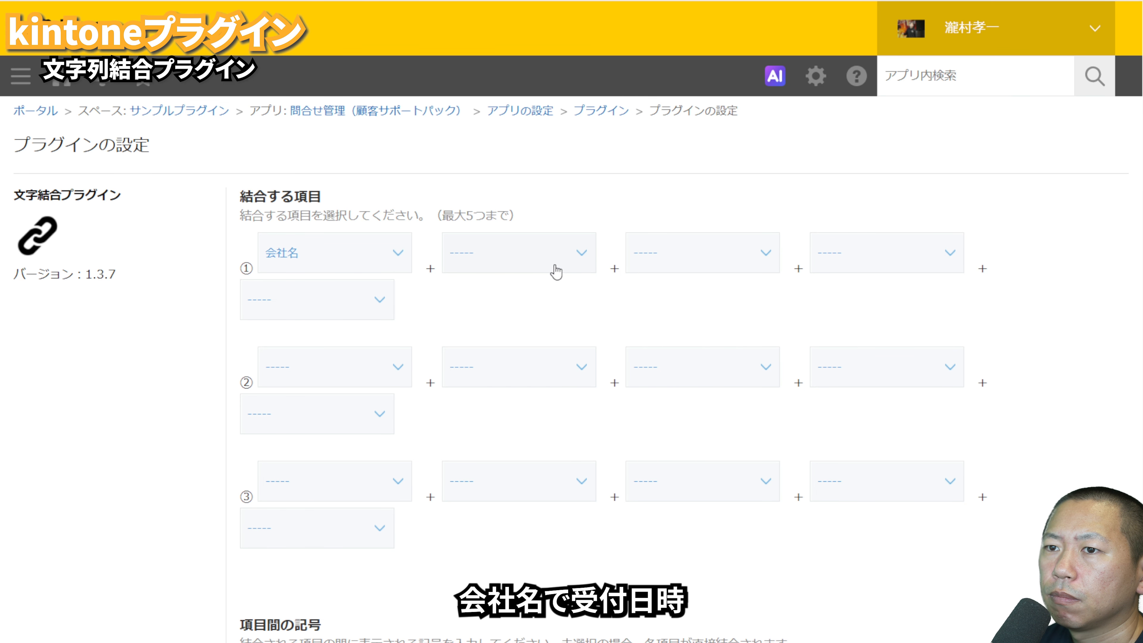
pyautogui.click(515, 463)
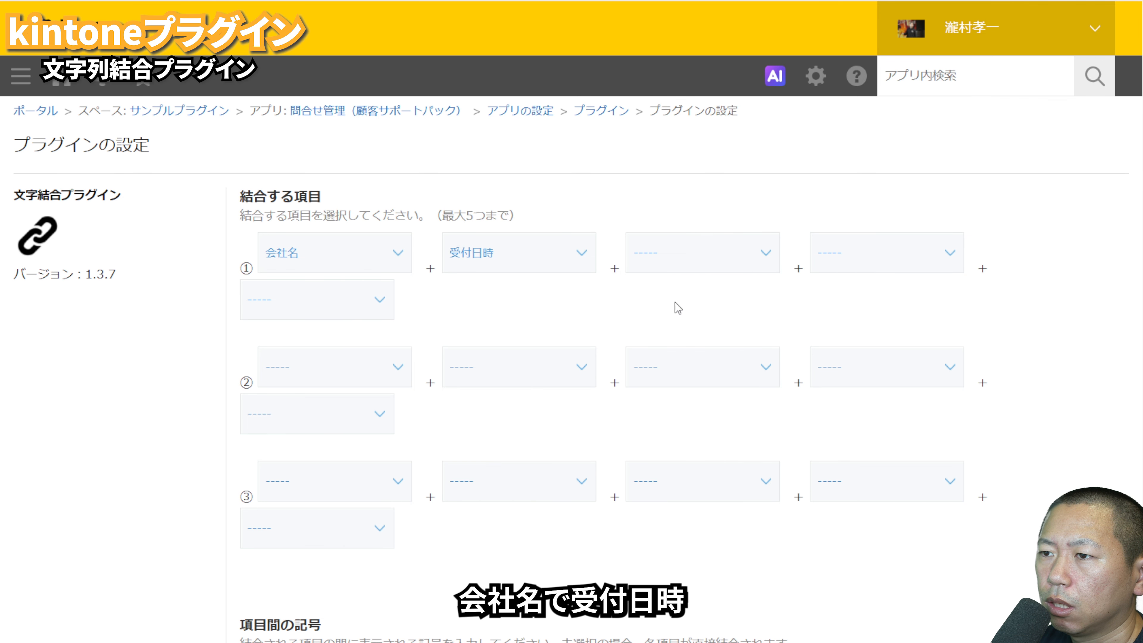
pyautogui.click(718, 420)
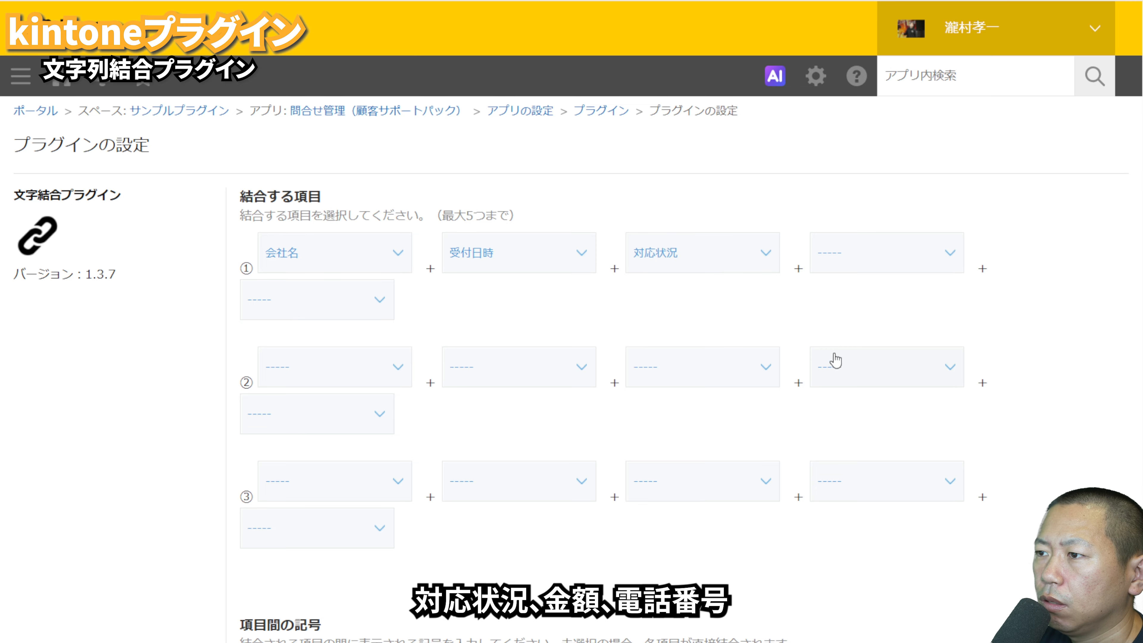
pyautogui.click(831, 438)
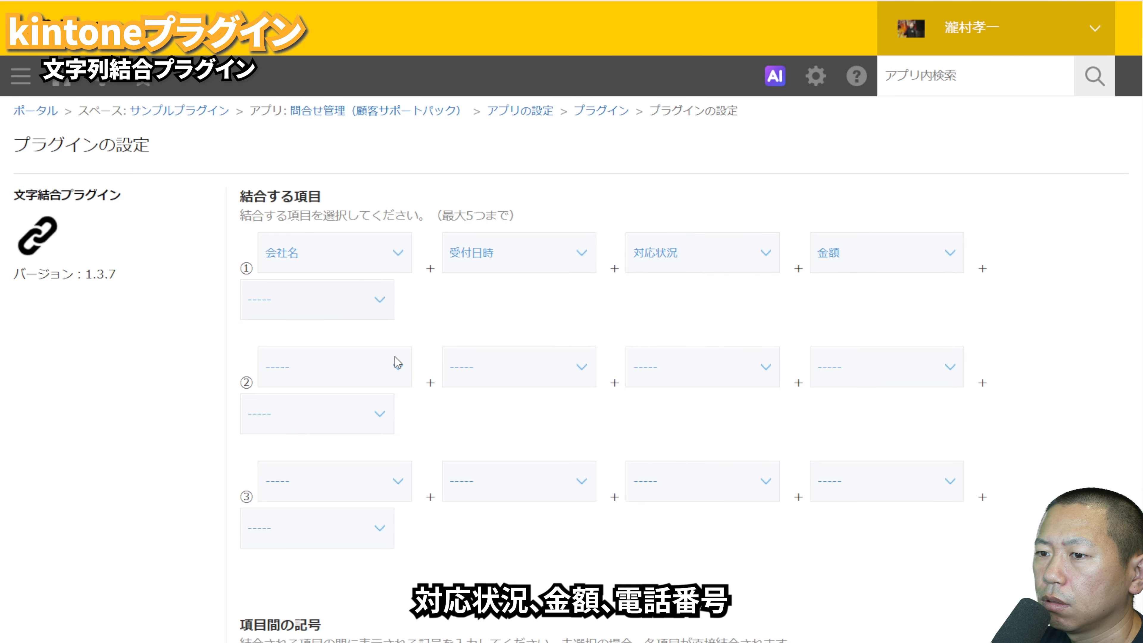
pyautogui.click(315, 576)
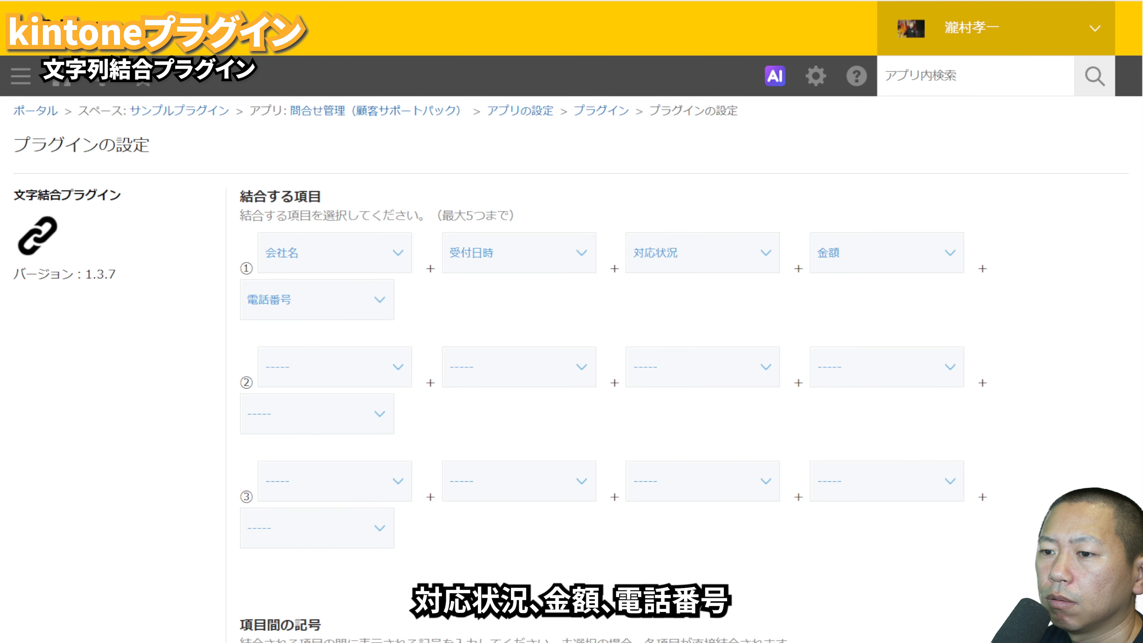
pyautogui.scroll(-6, 523, 472)
pyautogui.scroll(-6, 523, 472)
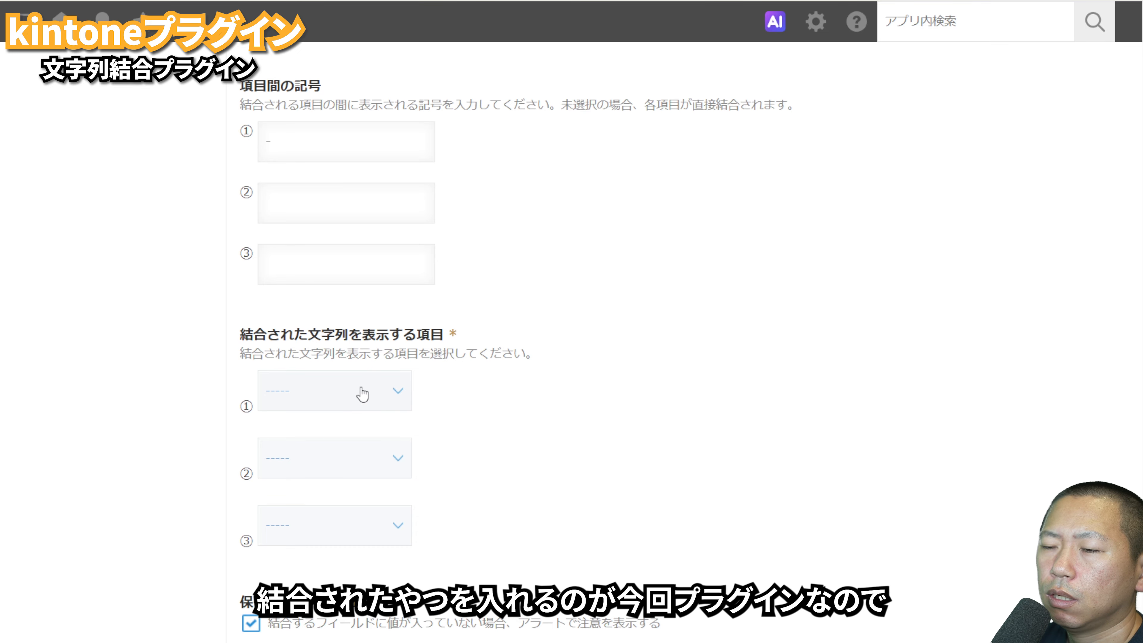
# Step: Output combination ① to the プラグイン結合 field, and return to the app's form settings
pyautogui.click(329, 524)
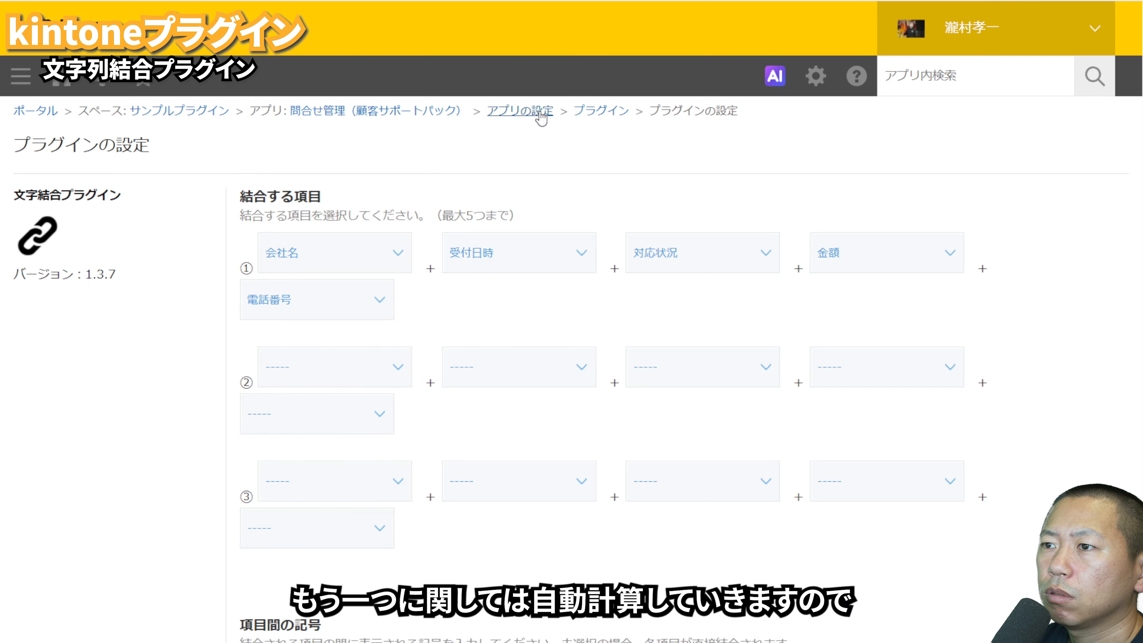
pyautogui.click(542, 116)
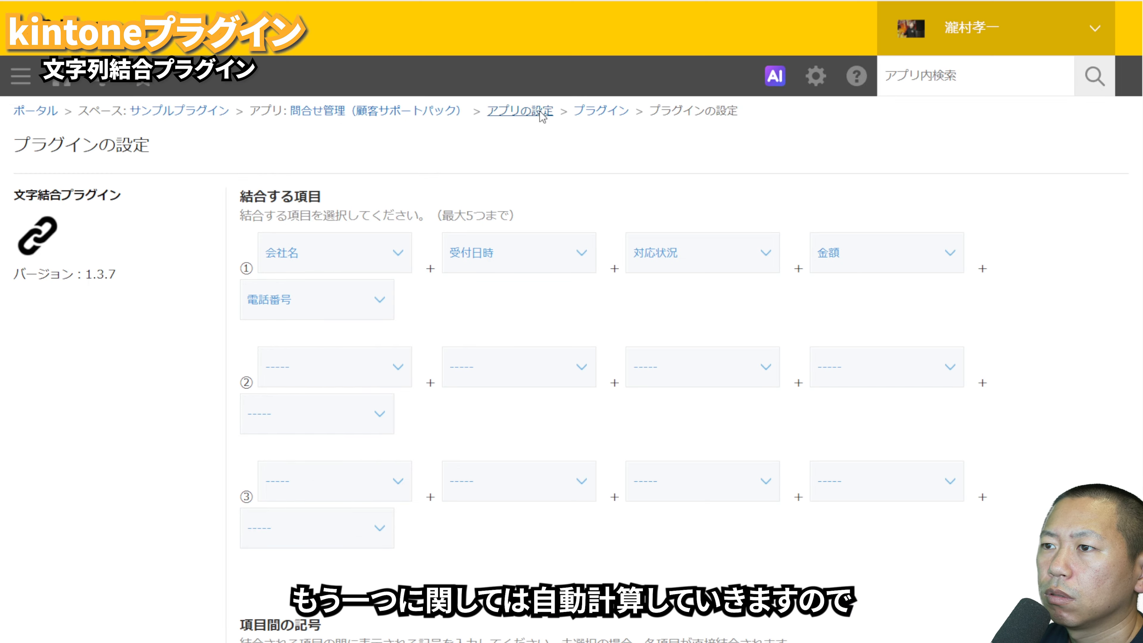
pyautogui.click(131, 294)
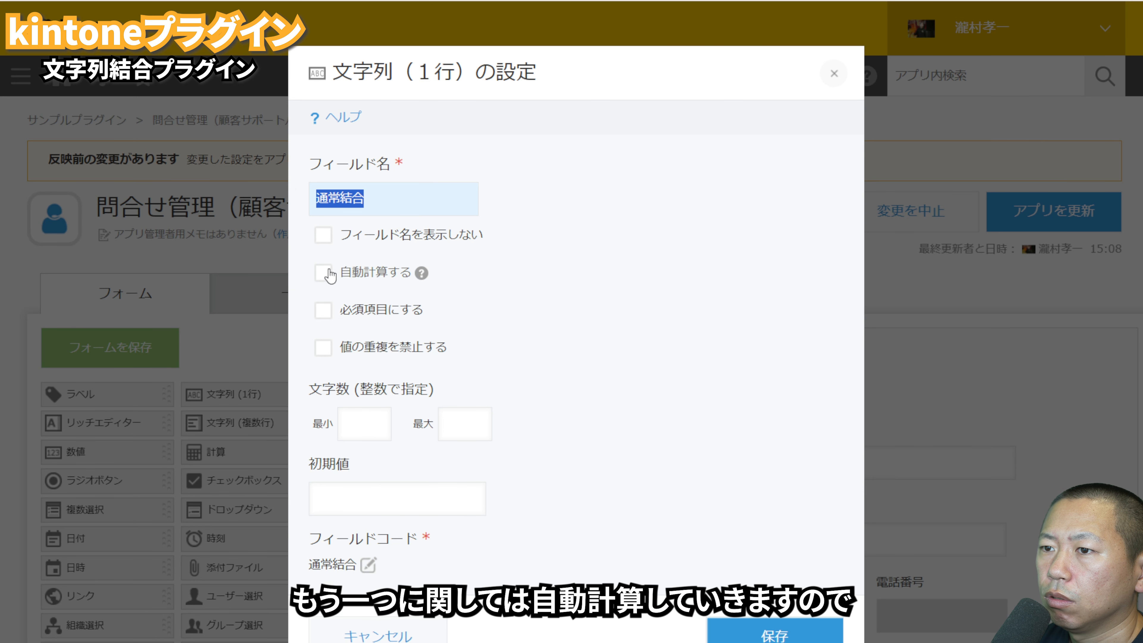
# Step: Enable automatic calculation on 通常結合 with ルックアップ & 受付日時 & 対応状況 & 金額 & 電話番号, and try to save the form
pyautogui.click(323, 272)
pyautogui.click(474, 360)
pyautogui.click(544, 333)
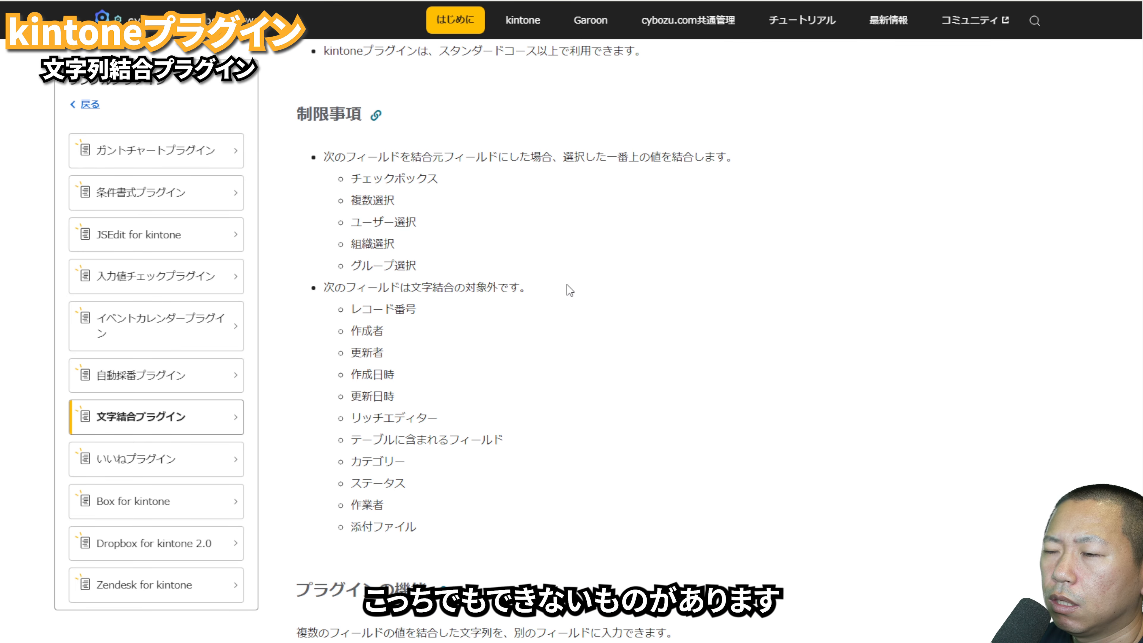
pyautogui.scroll(2, 570, 291)
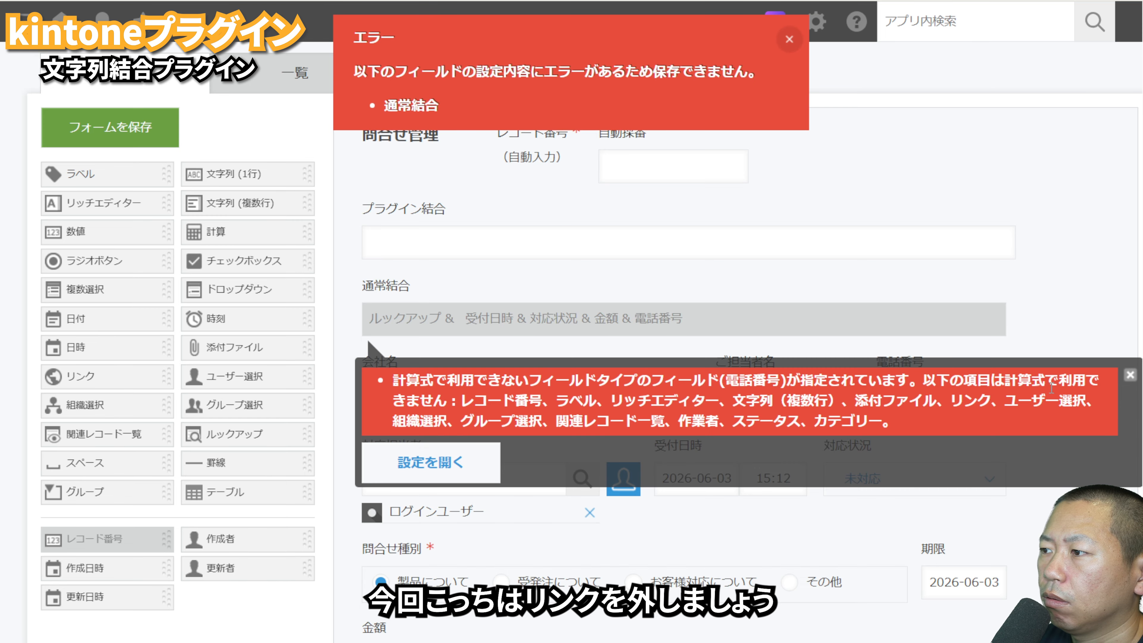
# Step: Remove "& 電話番号" from the 通常結合 field's formula and save the field settings
pyautogui.click(1130, 374)
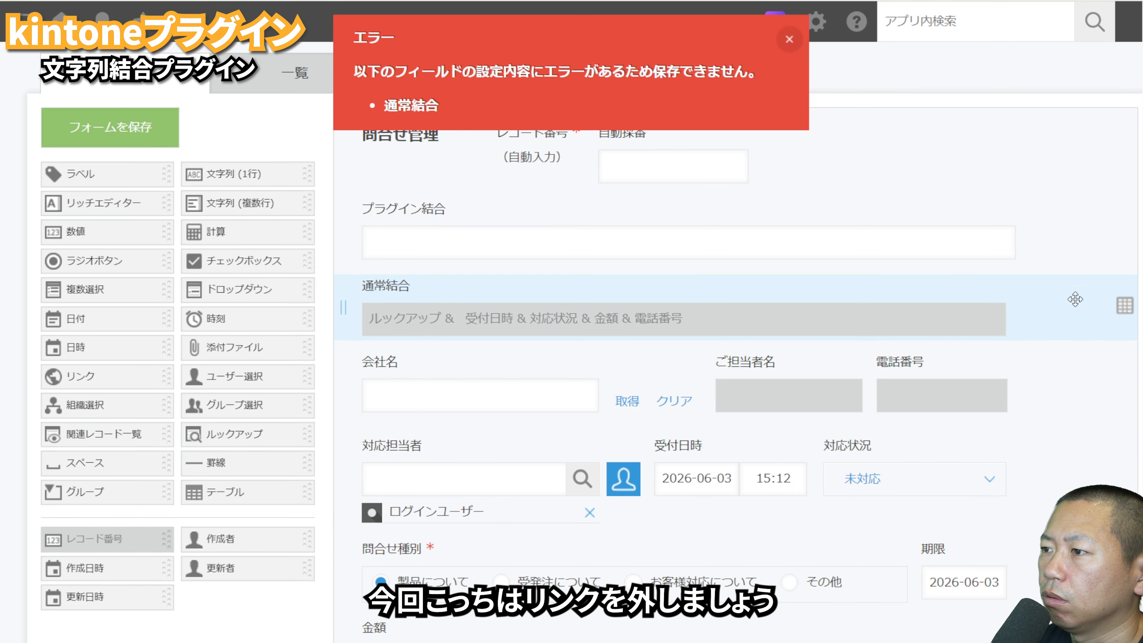
pyautogui.click(999, 283)
pyautogui.click(976, 309)
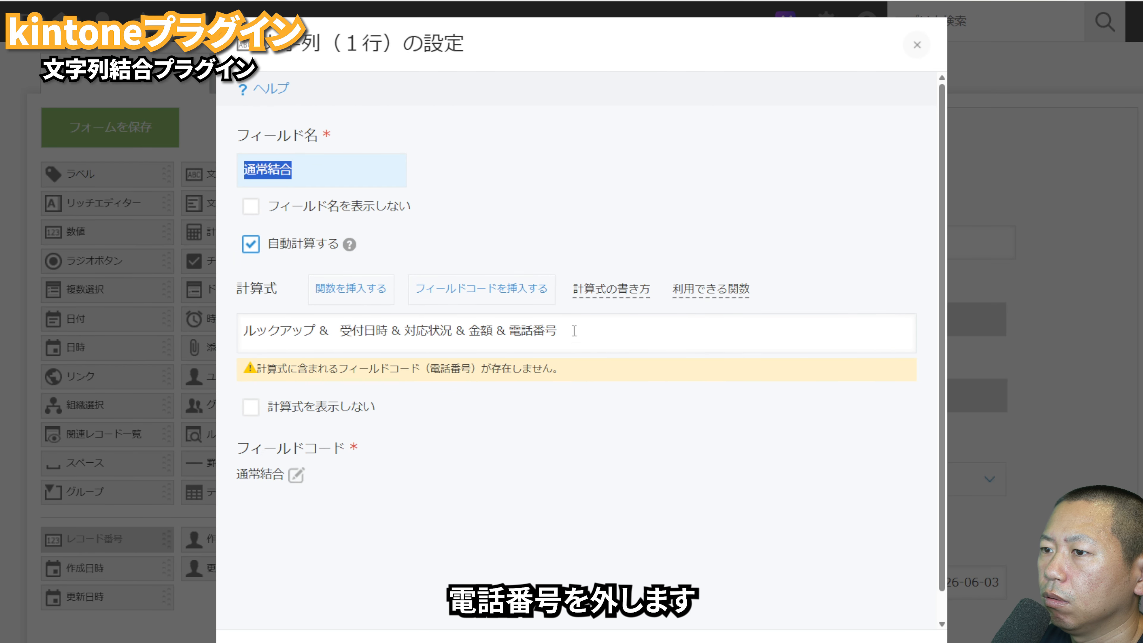
pyautogui.moveTo(498, 327); pyautogui.dragTo(612, 327)
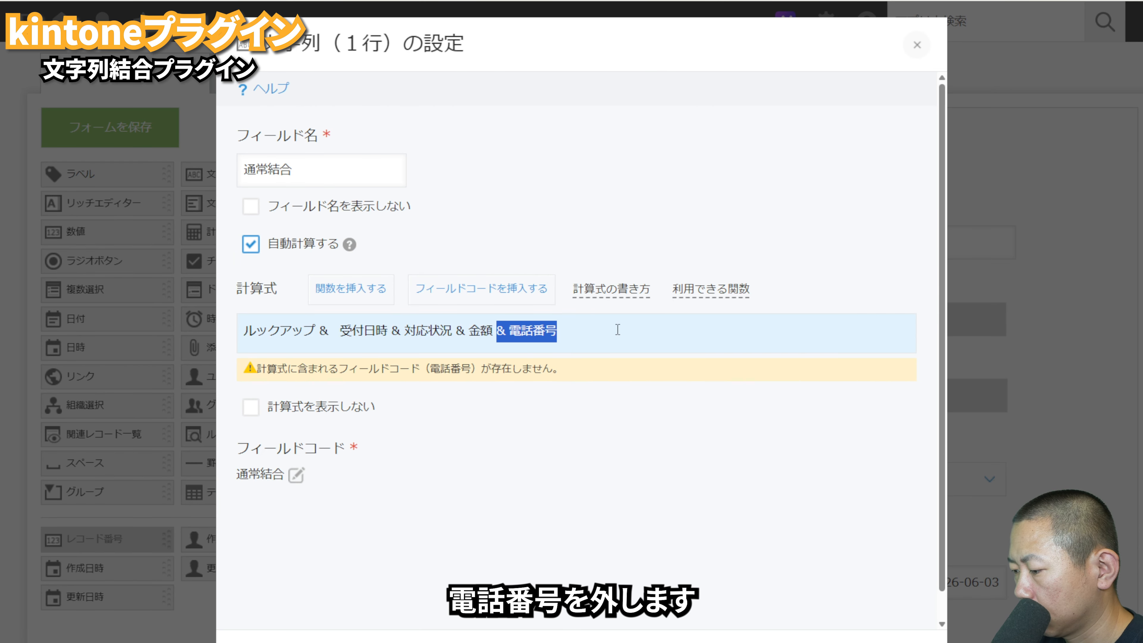
pyautogui.press('BackSpace')
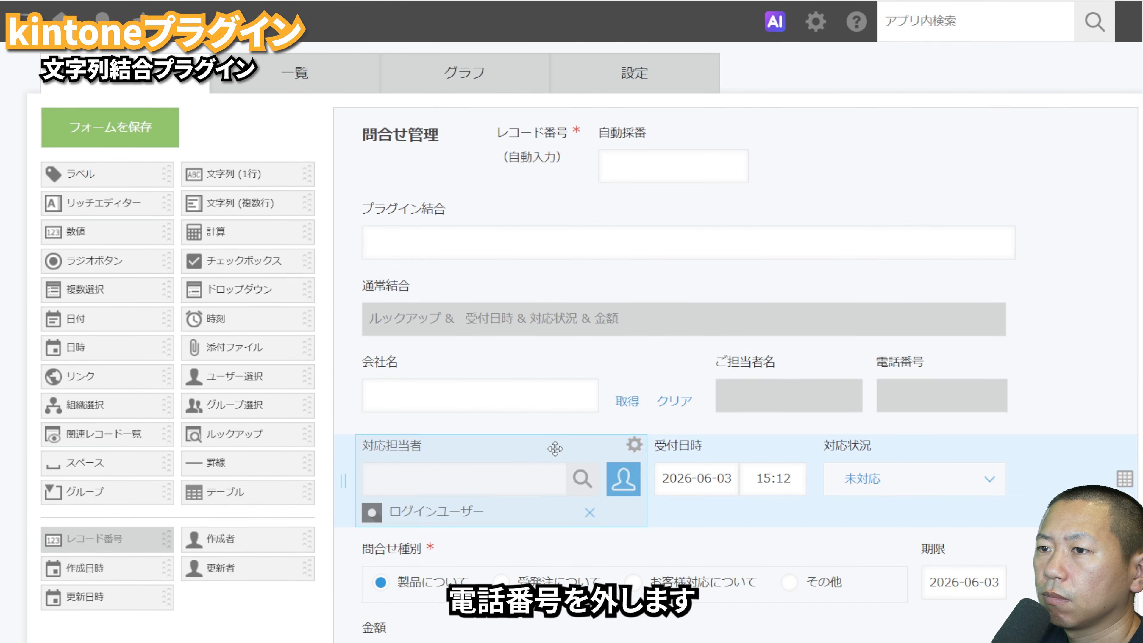
# Step: Save the form and update the 問合せ管理（顧客サポートパック） app
pyautogui.click(125, 113)
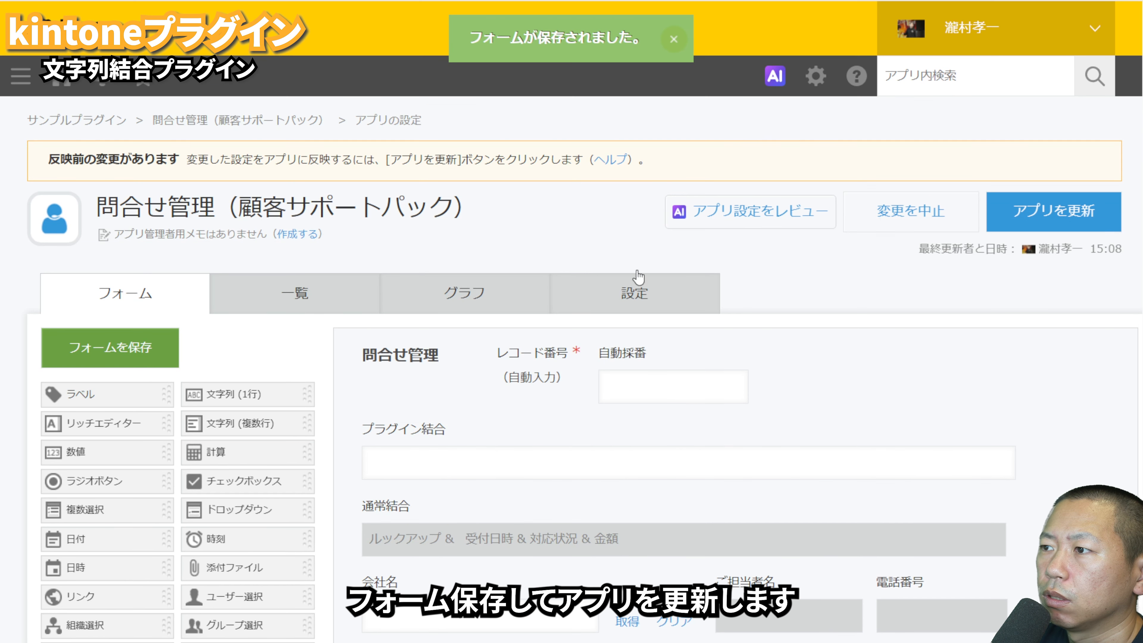
pyautogui.click(1049, 212)
pyautogui.click(743, 478)
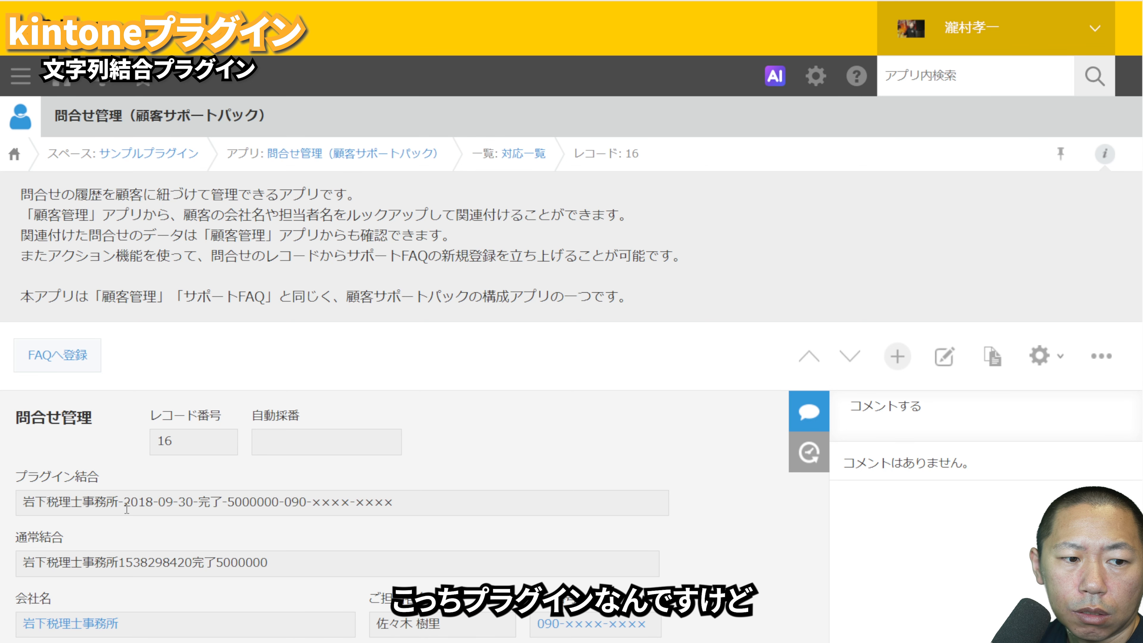
# Step: Compare the date portion of プラグイン結合 and 通常結合 in record 16, and check the 詳細 field's settings for automatic calculation
pyautogui.moveTo(124, 505); pyautogui.dragTo(193, 510)
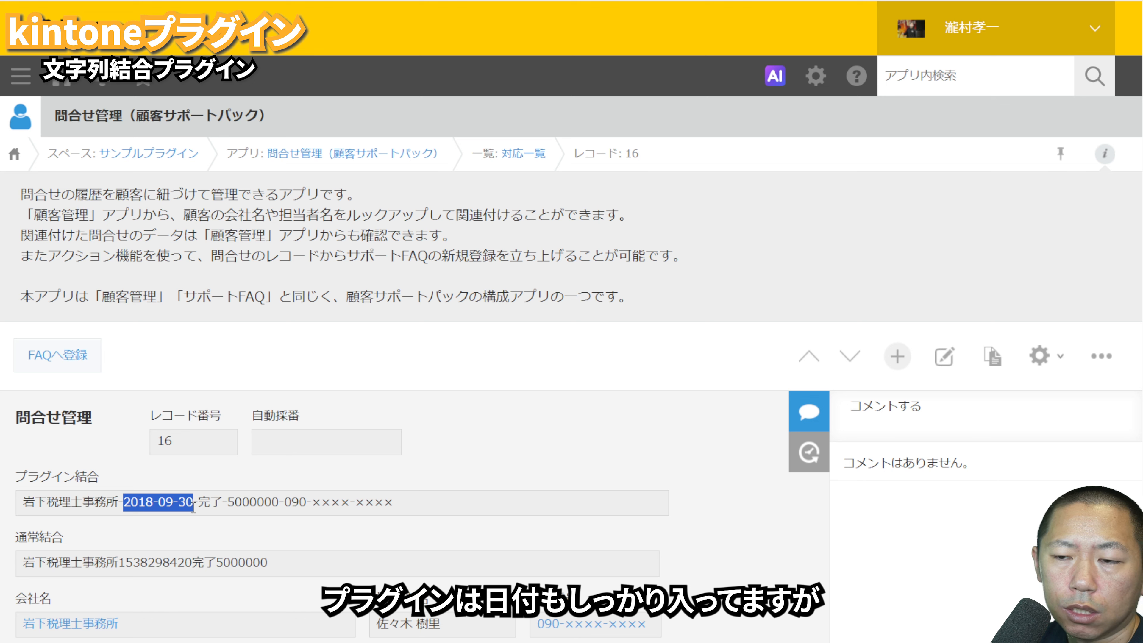
pyautogui.moveTo(119, 562); pyautogui.dragTo(192, 562)
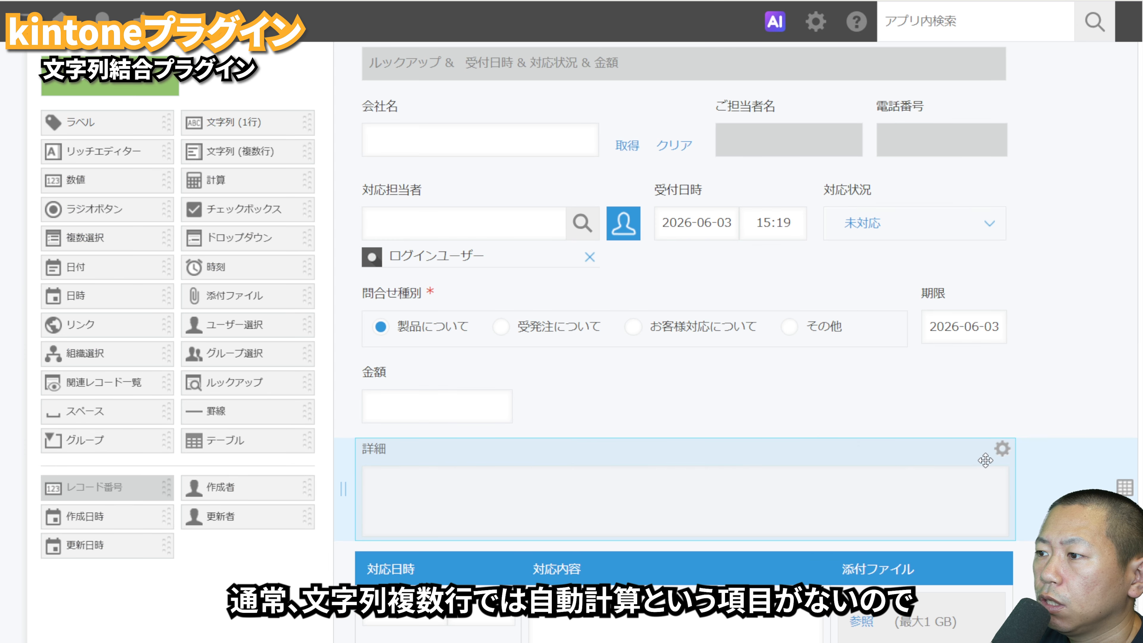
pyautogui.moveTo(1000, 450)
pyautogui.click(985, 476)
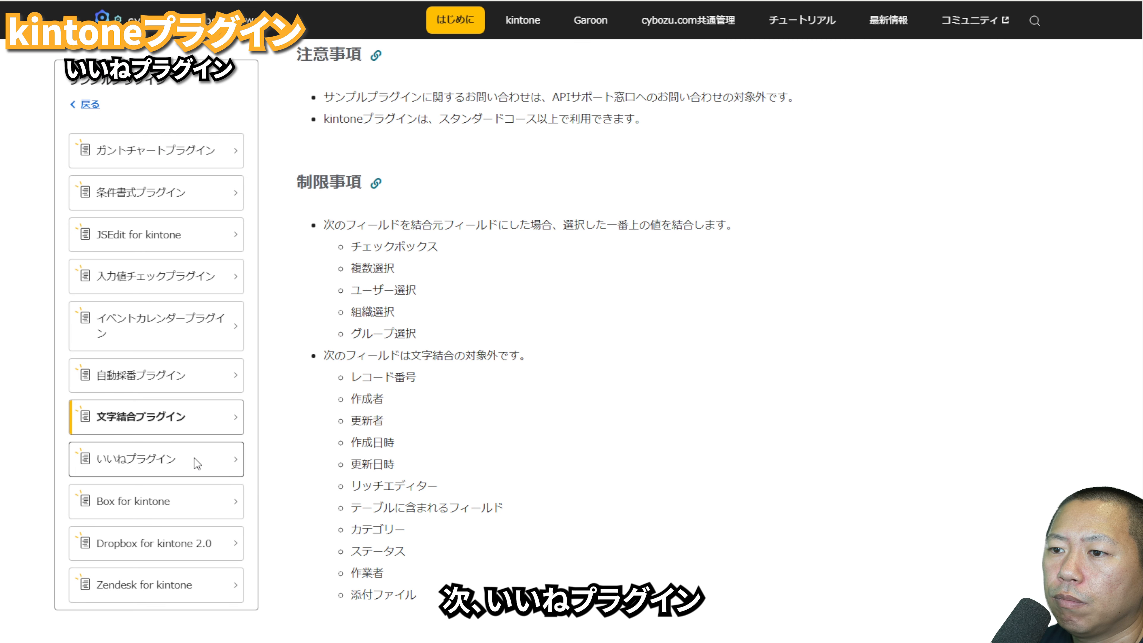
# Step: Review the いいねプラグイン guide, covering its overview, restrictions and features
pyautogui.click(197, 464)
pyautogui.scroll(-5, 451, 463)
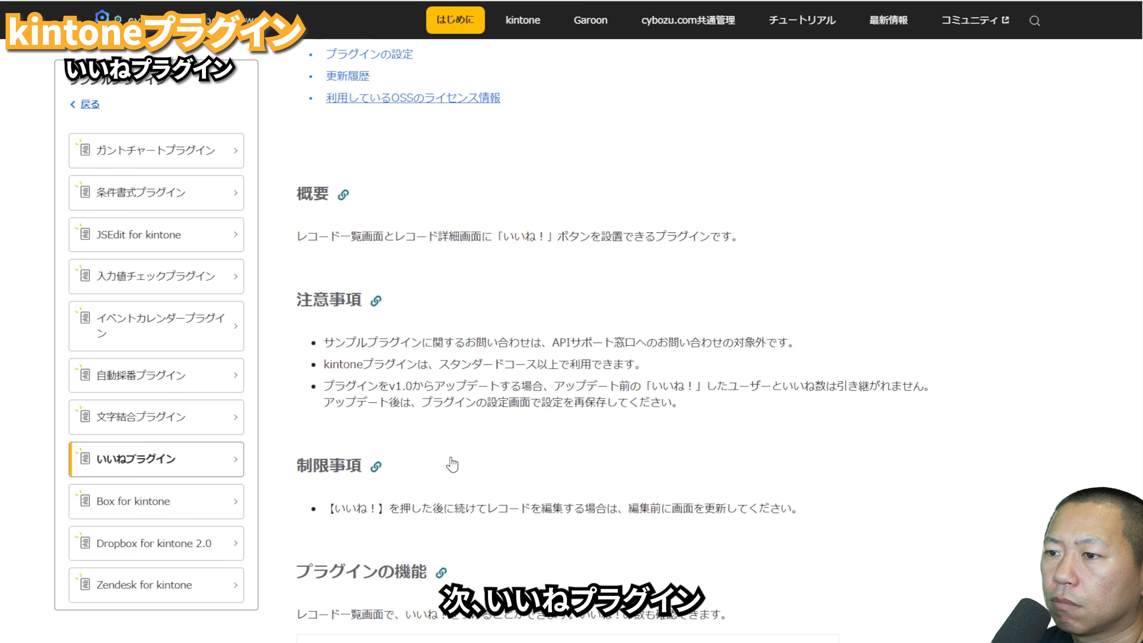
pyautogui.scroll(-7, 450, 464)
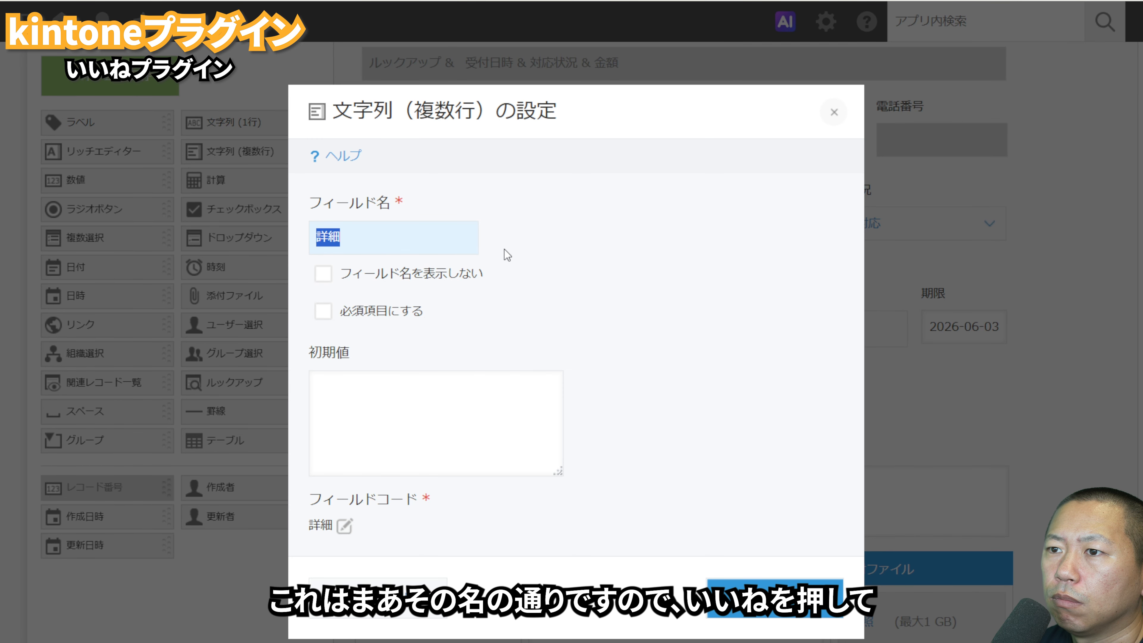
pyautogui.click(378, 590)
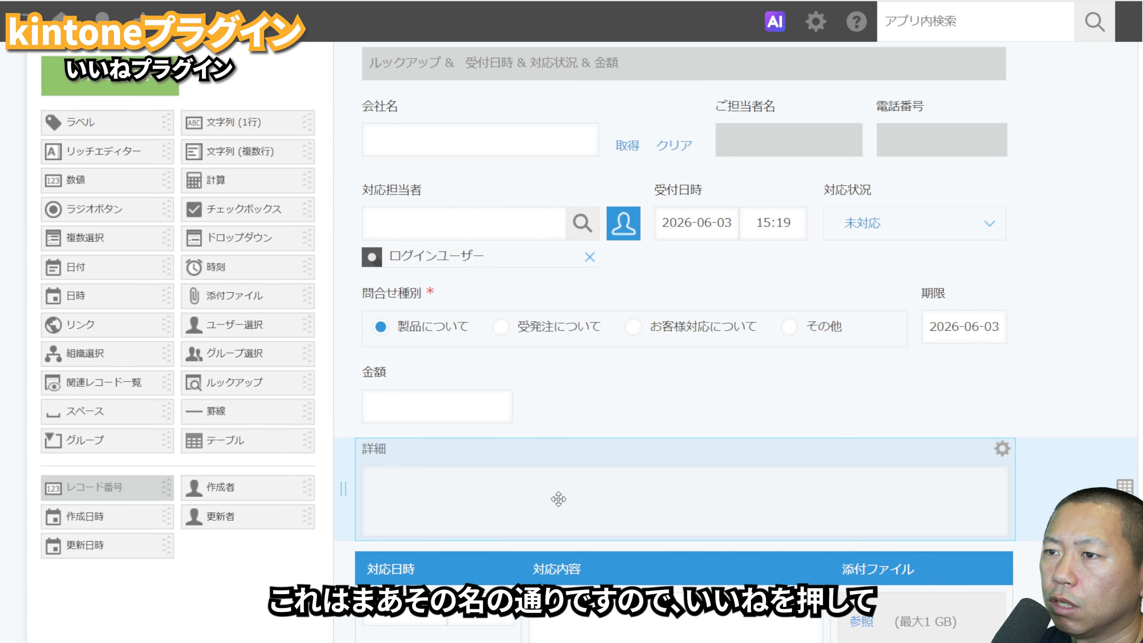
# Step: Add いいねプラグイン to the 問合せ管理（顧客サポートパック） app and open its settings
pyautogui.scroll(8, 639, 246)
pyautogui.click(638, 243)
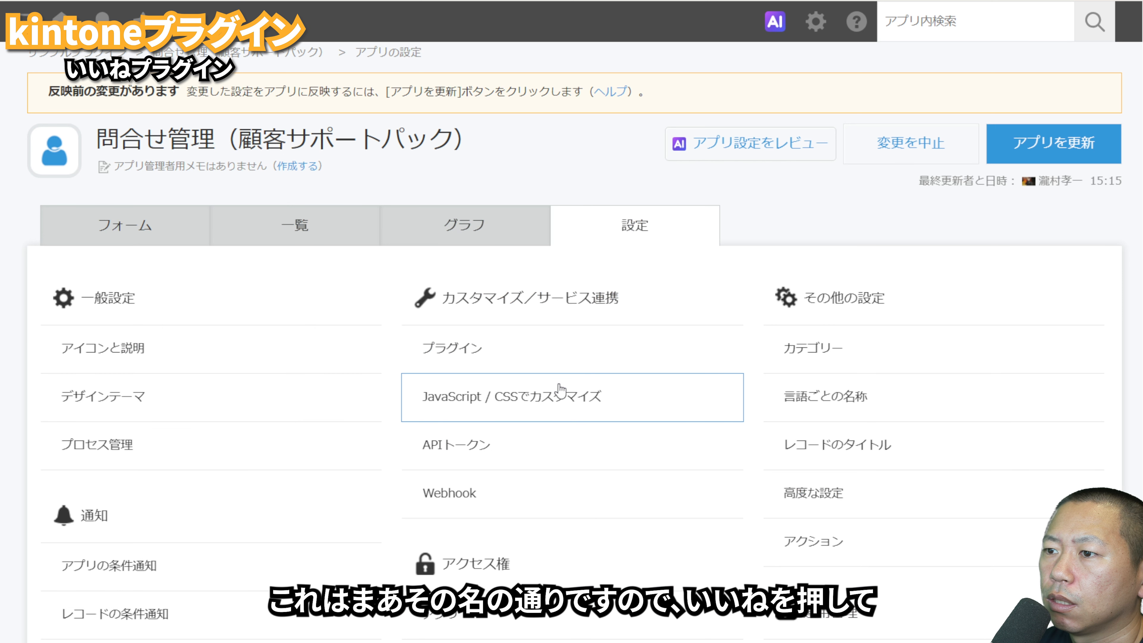
pyautogui.click(511, 353)
pyautogui.click(53, 334)
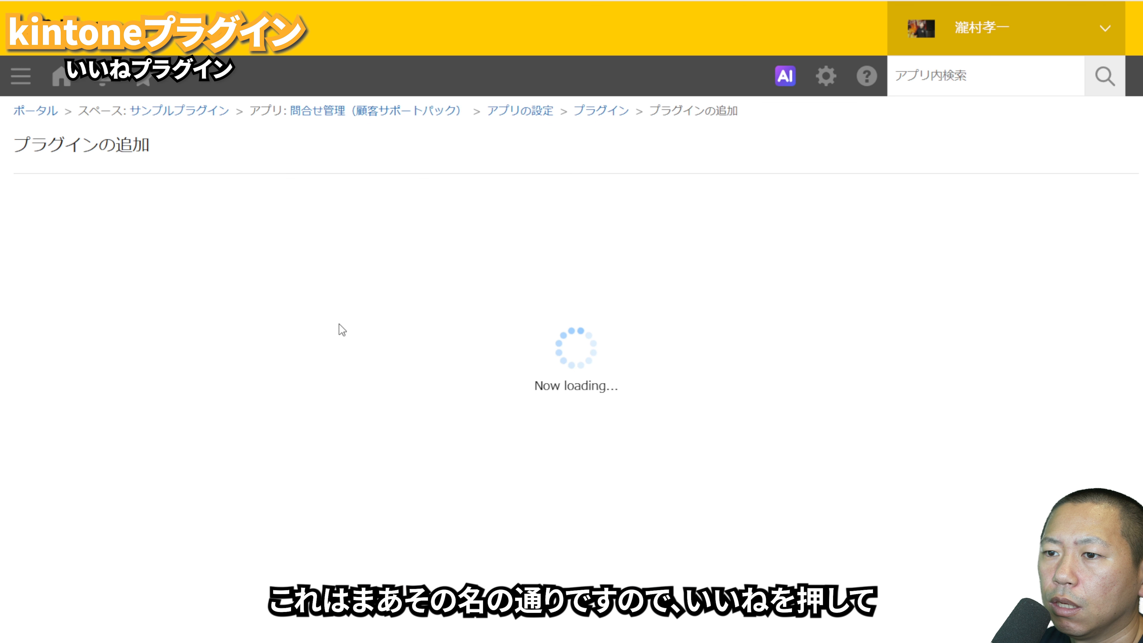
pyautogui.click(30, 377)
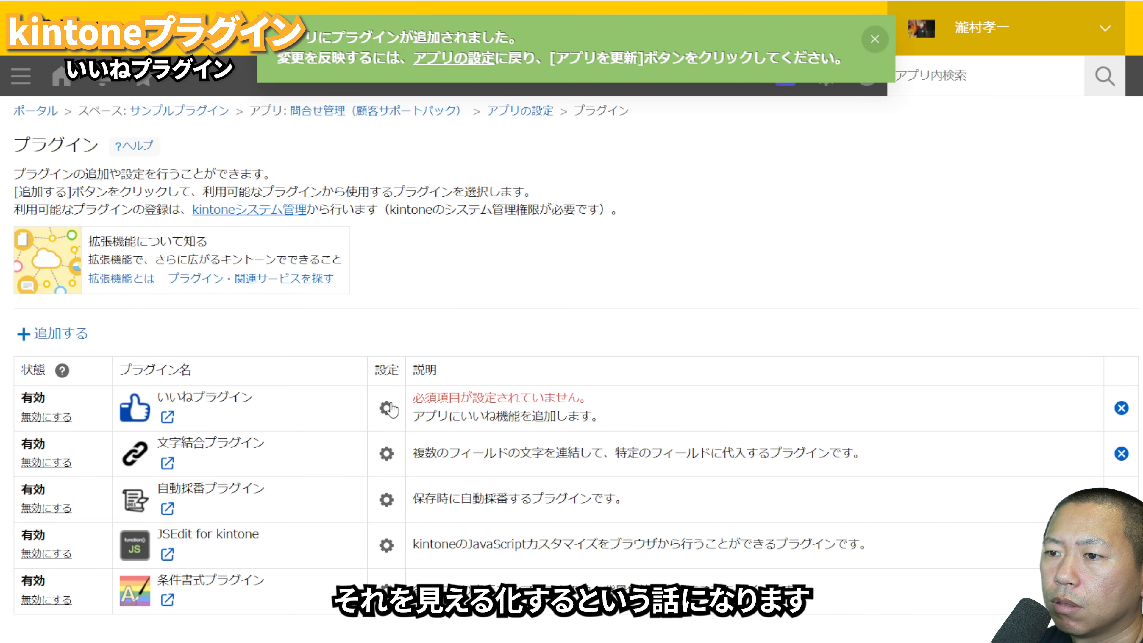
pyautogui.click(386, 407)
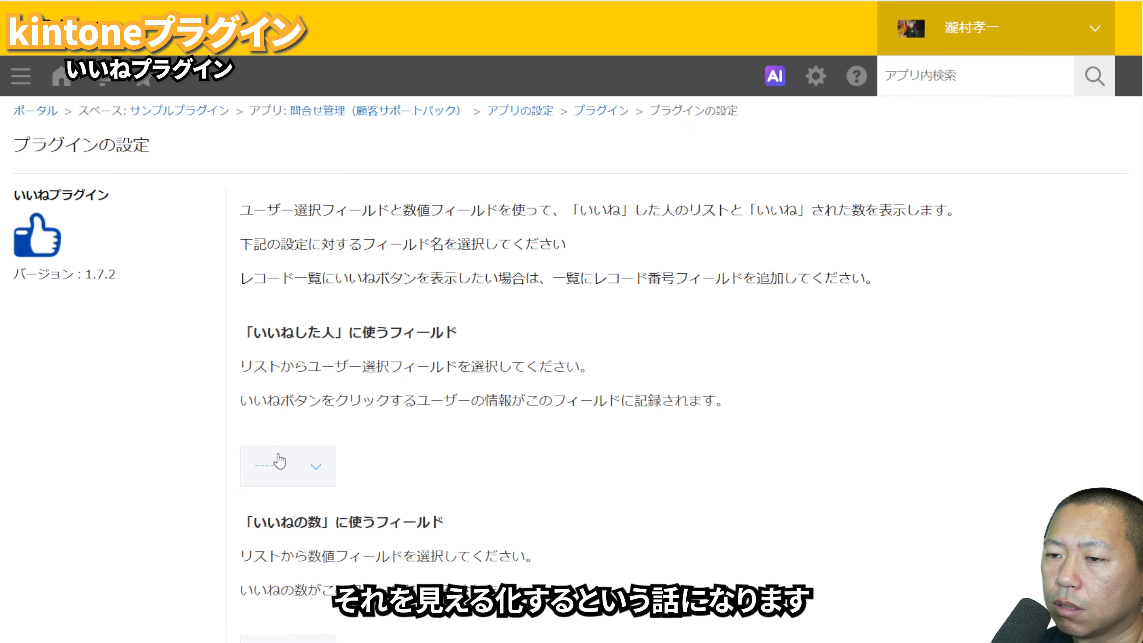
# Step: Assign 対応担当者 to 「いいねした人」 and 金額 to 「いいねの数」, and save the plugin settings
pyautogui.click(279, 464)
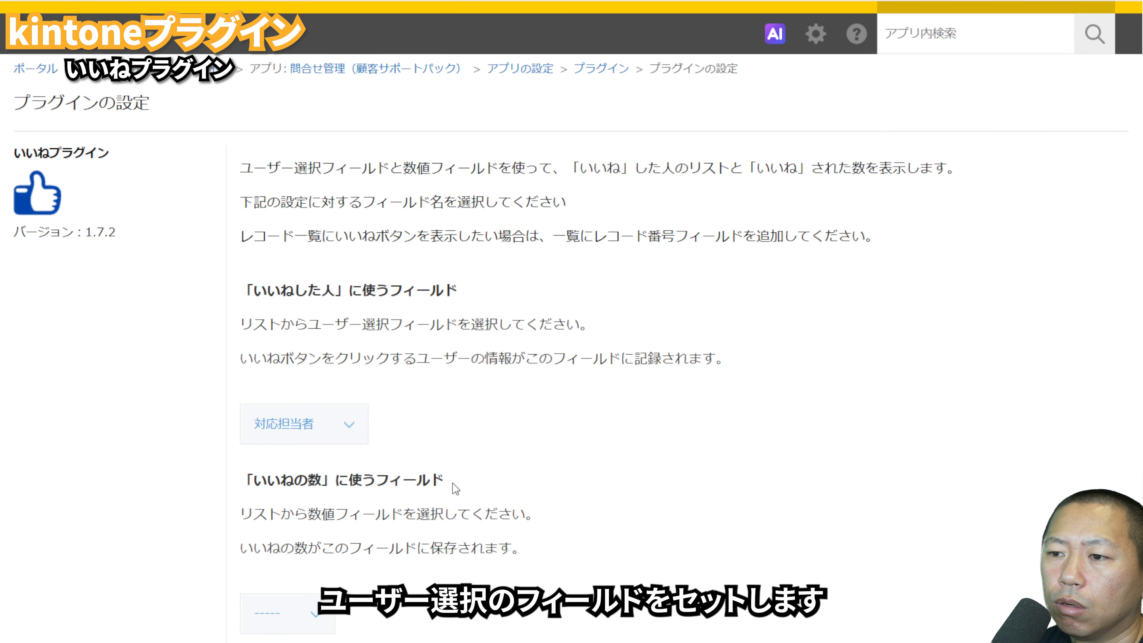
pyautogui.click(305, 627)
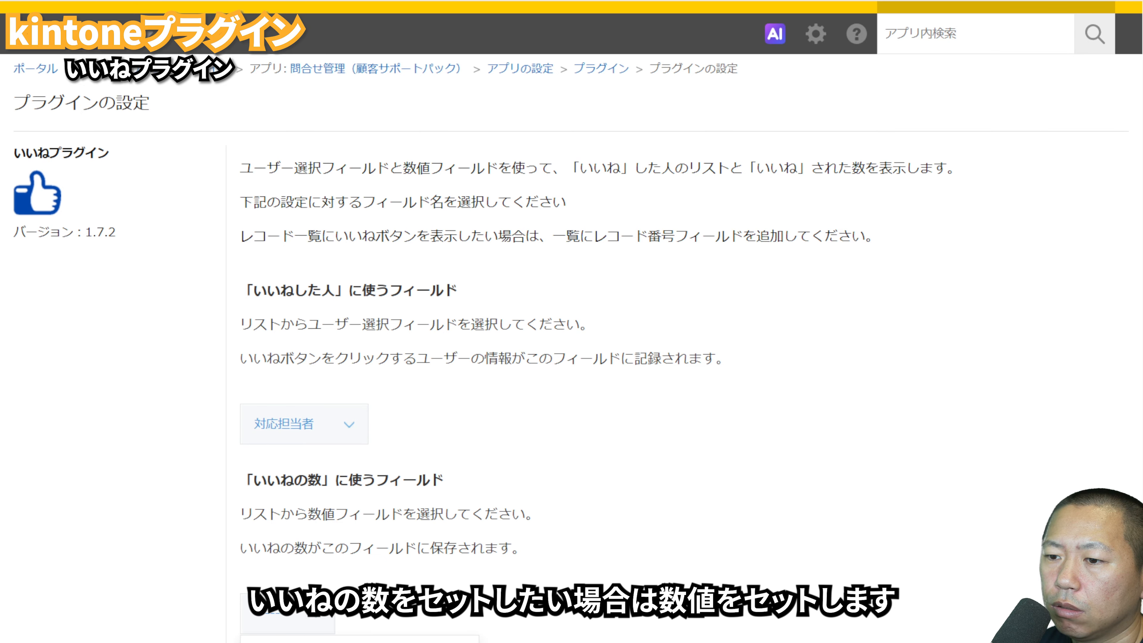
pyautogui.click(288, 642)
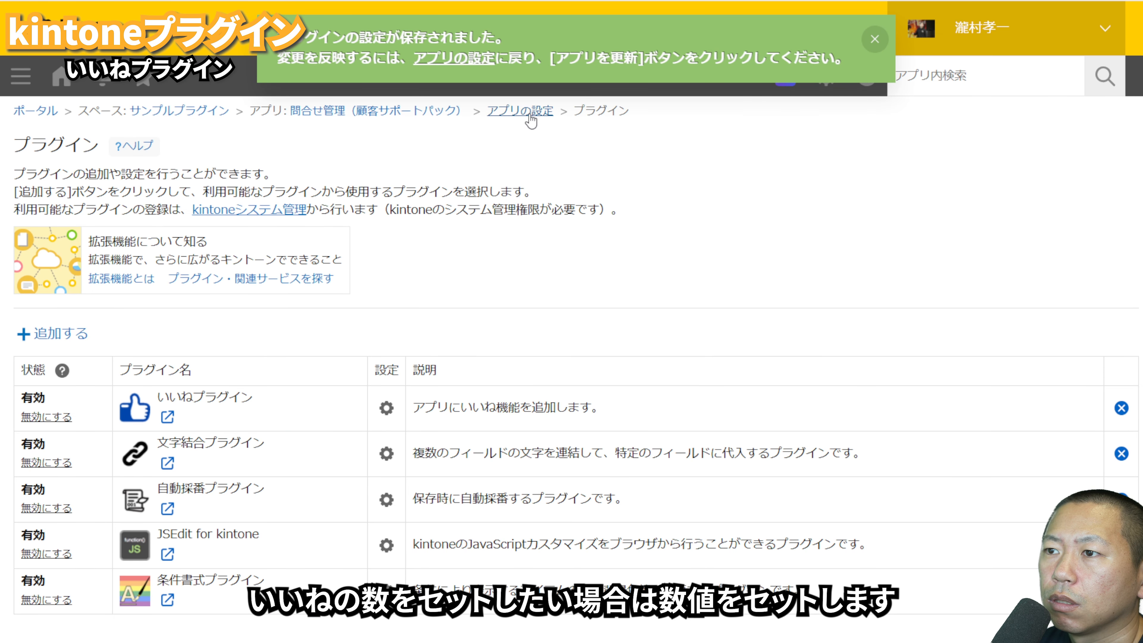
# Step: Return to the app settings and update the app to apply いいねプラグイン
pyautogui.click(531, 116)
pyautogui.click(1046, 216)
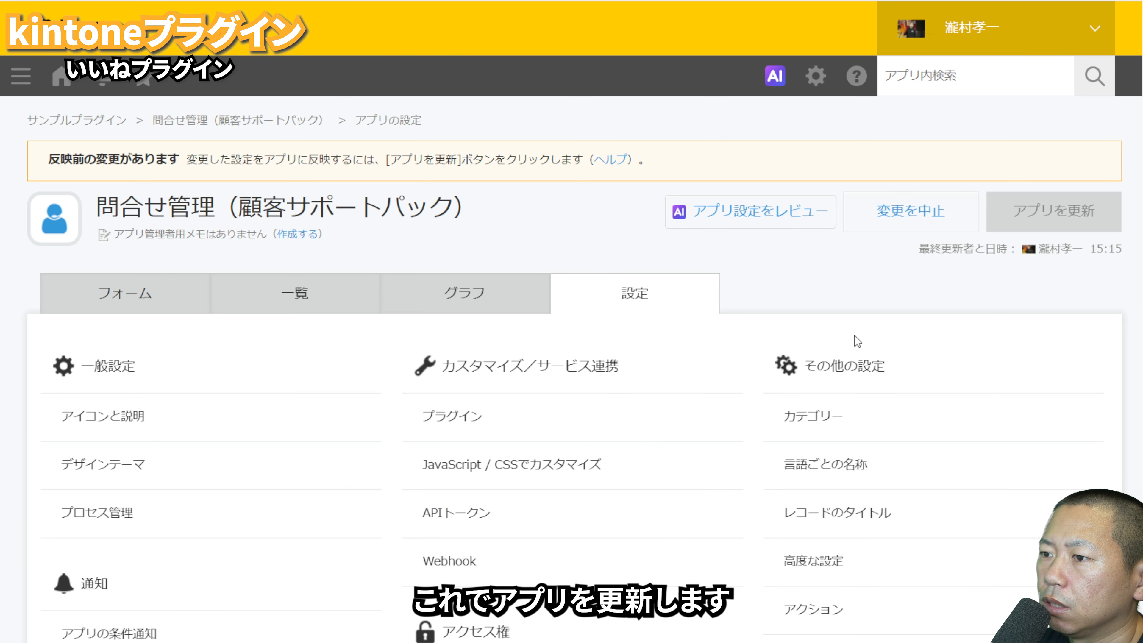
pyautogui.click(760, 465)
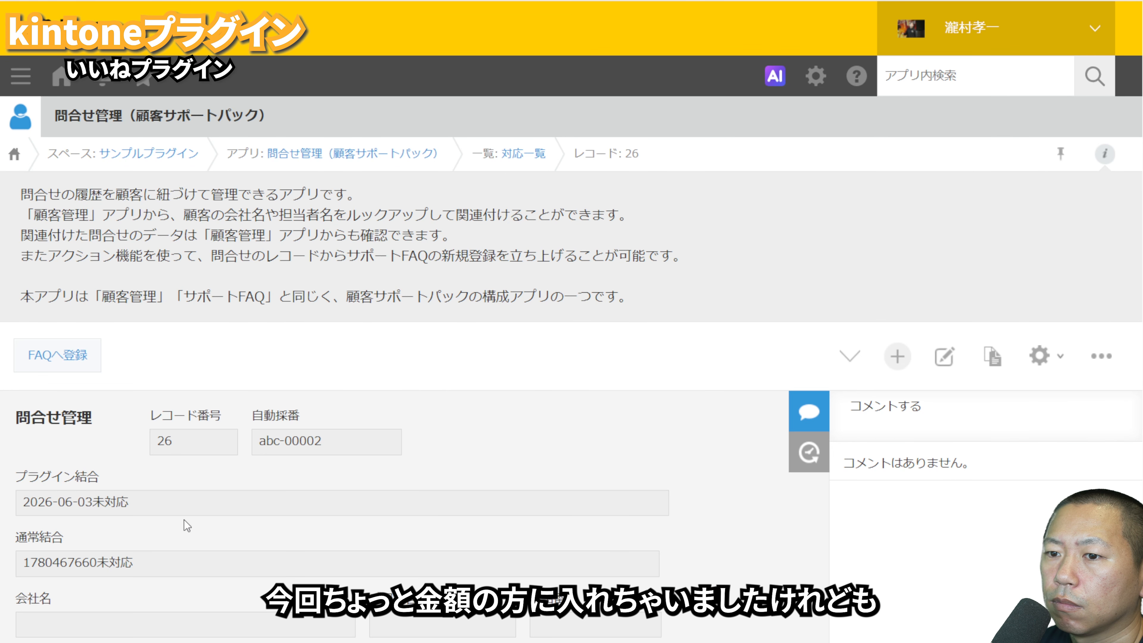
# Step: Try the いいね button in record 26's 対応担当者 field and reload the record
pyautogui.scroll(-5, 143, 529)
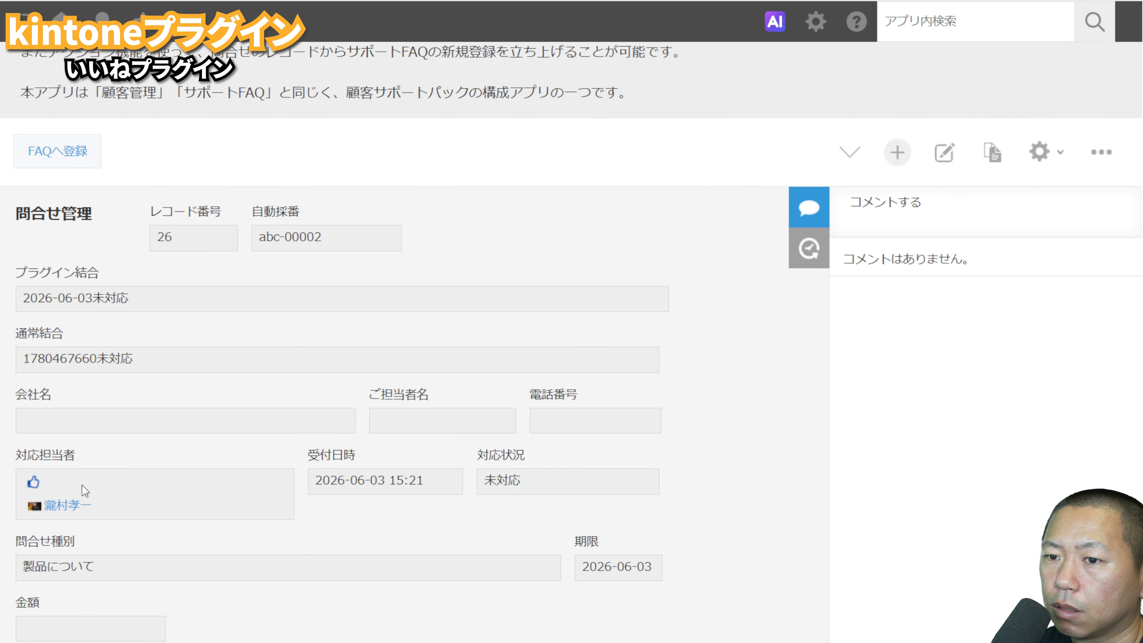
pyautogui.click(33, 483)
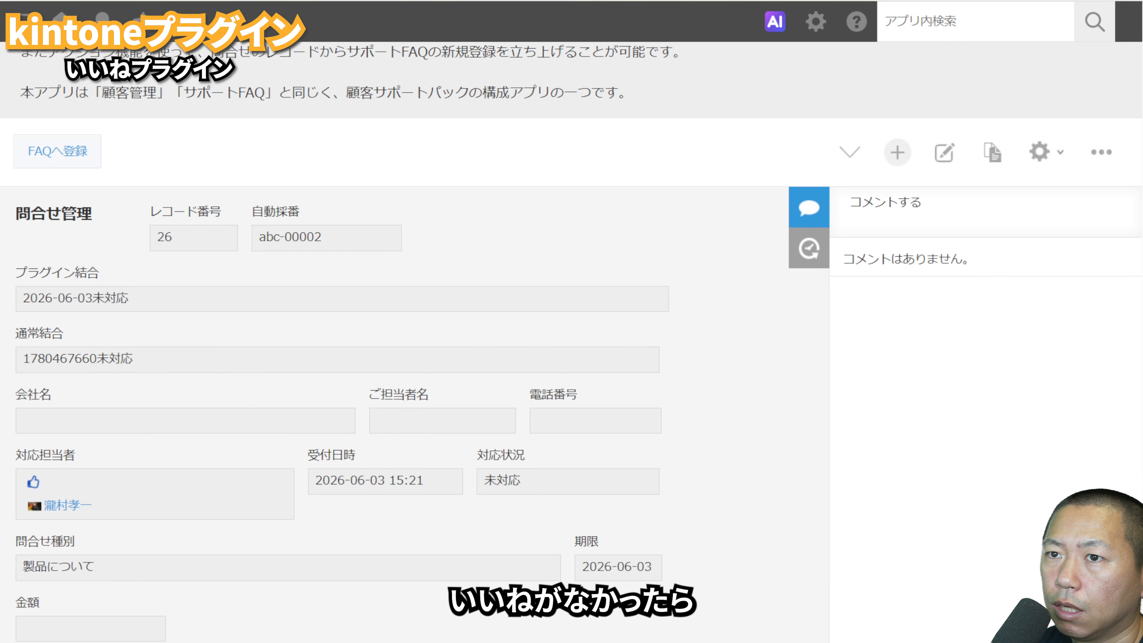
pyautogui.press('F5')
# Step: Toggle いいね on several records in the list, including records 16, 24 and 25
pyautogui.scroll(-3, 136, 444)
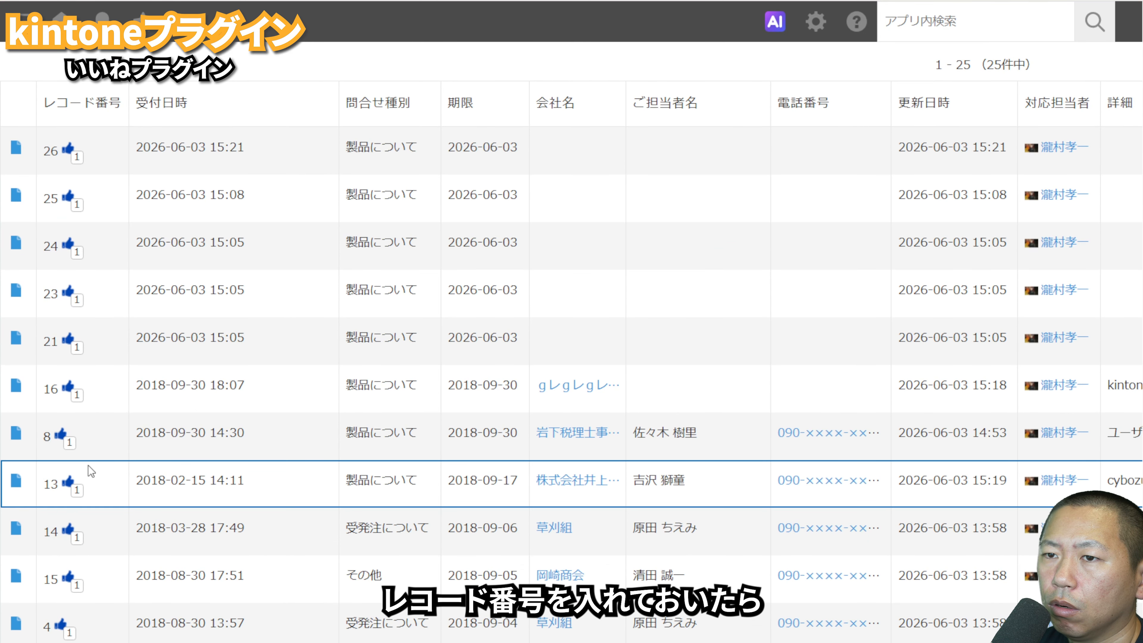
pyautogui.click(68, 388)
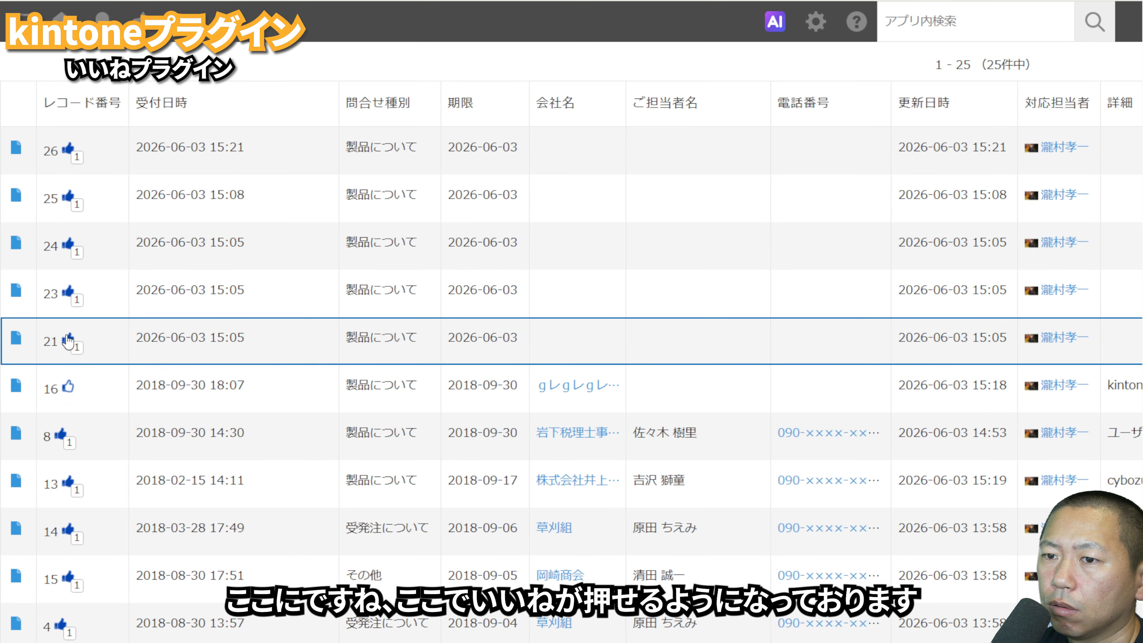
pyautogui.click(67, 245)
pyautogui.click(70, 198)
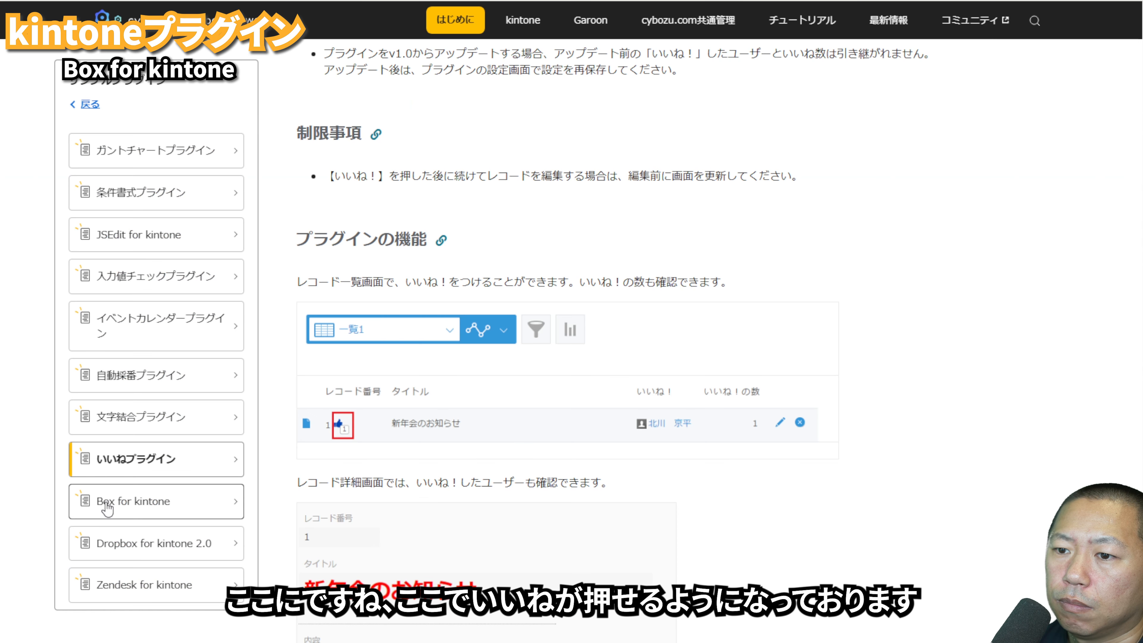
# Step: Review the Box for kintone guide's overview and feature description
pyautogui.click(103, 502)
pyautogui.scroll(-15, 561, 492)
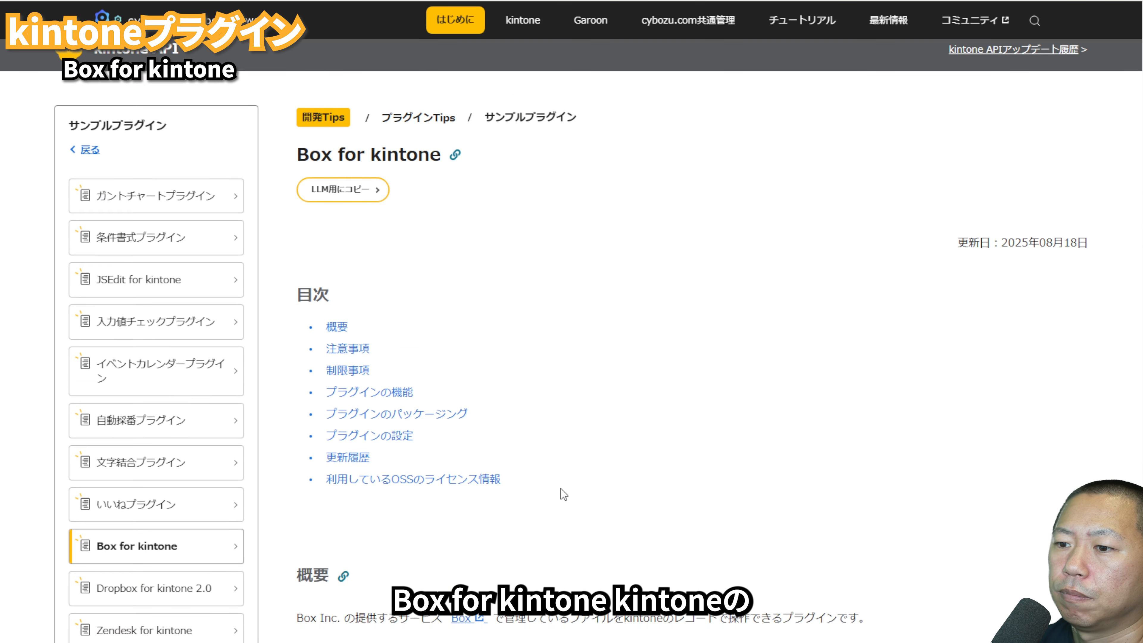
pyautogui.scroll(4, 669, 451)
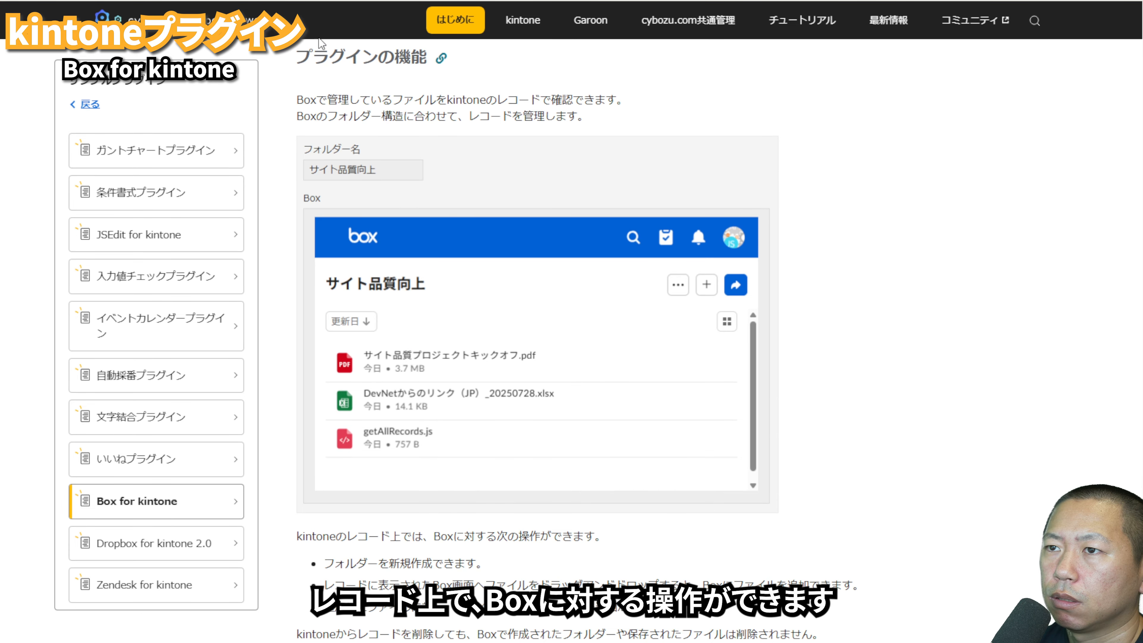
pyautogui.scroll(-10, 320, 43)
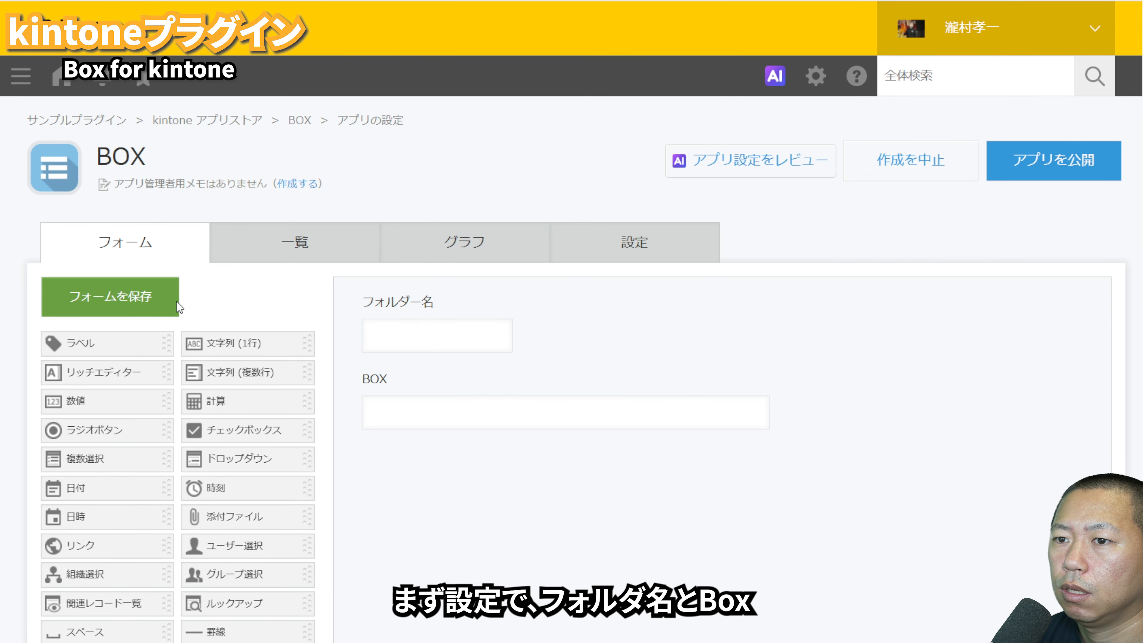
# Step: Save the BOX app's form containing the フォルダー名 and BOX fields
pyautogui.click(177, 301)
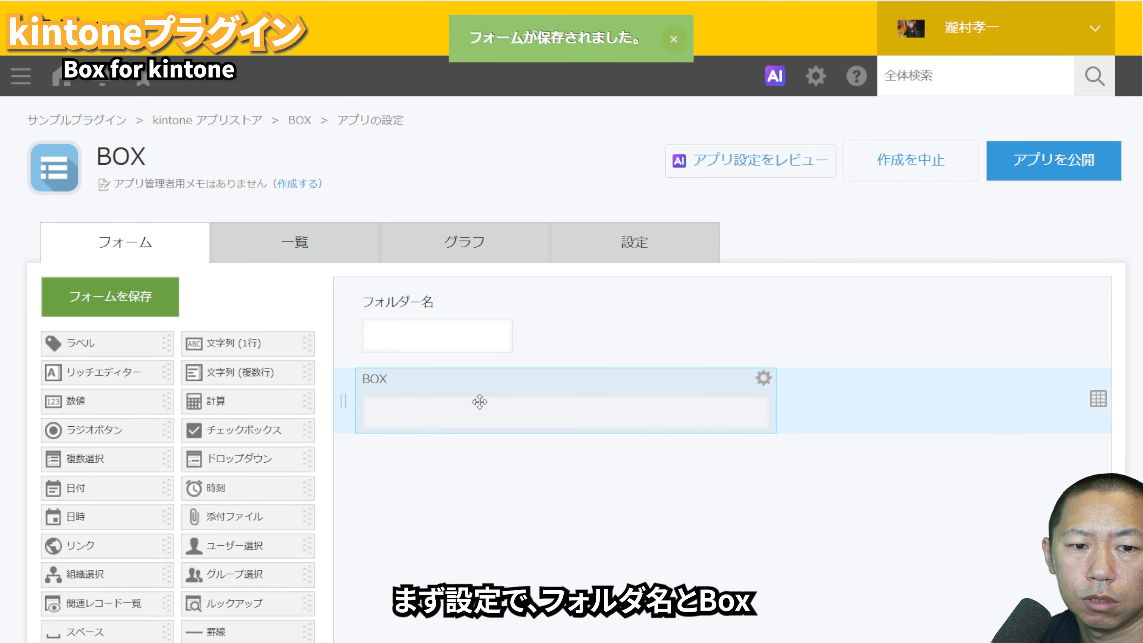
# Step: Add the Box for kintone plugin to the BOX app
pyautogui.click(689, 252)
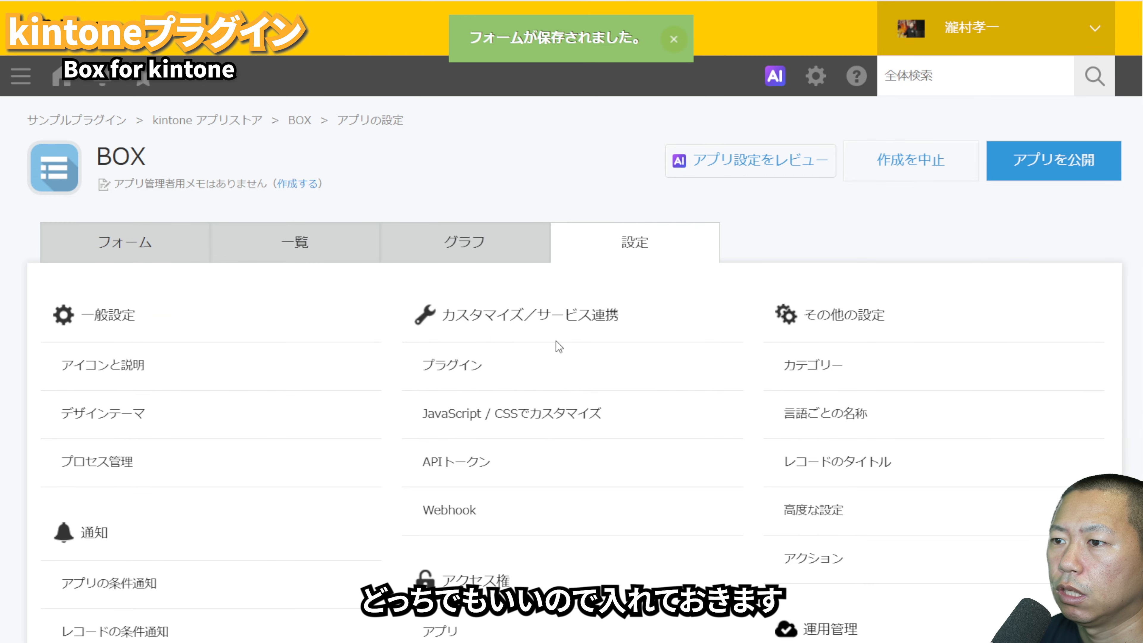
pyautogui.click(517, 378)
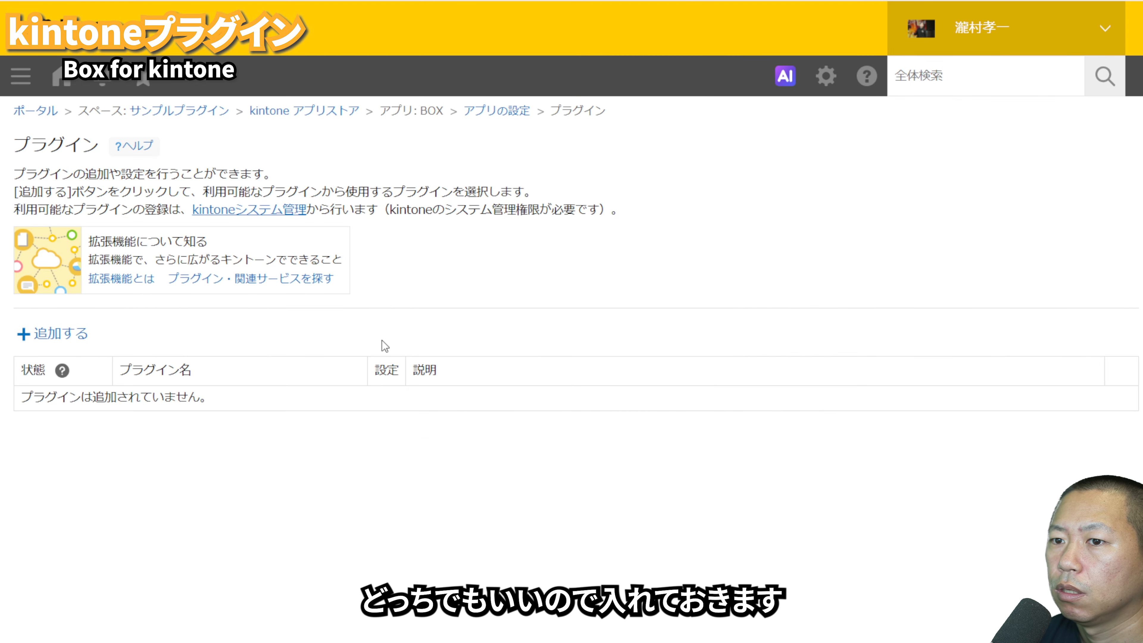
pyautogui.click(85, 333)
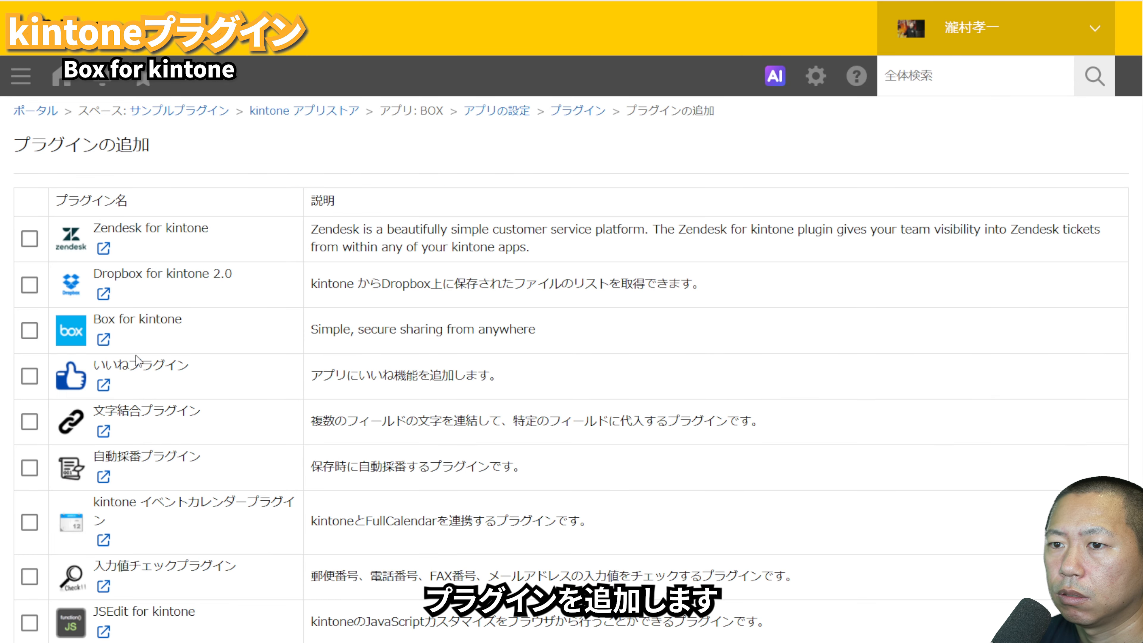
pyautogui.click(29, 331)
pyautogui.click(1085, 633)
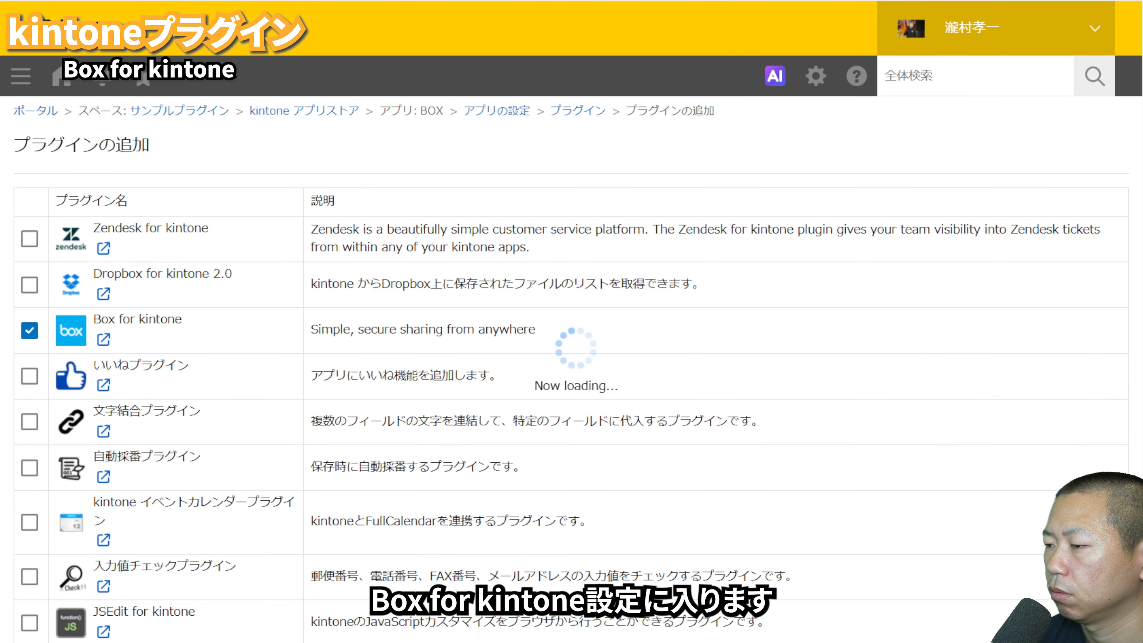
# Step: Configure Box for kintone with the parent folder ID, フォルダー名 as key field and BOX as shared-link field, then update the app
pyautogui.click(386, 408)
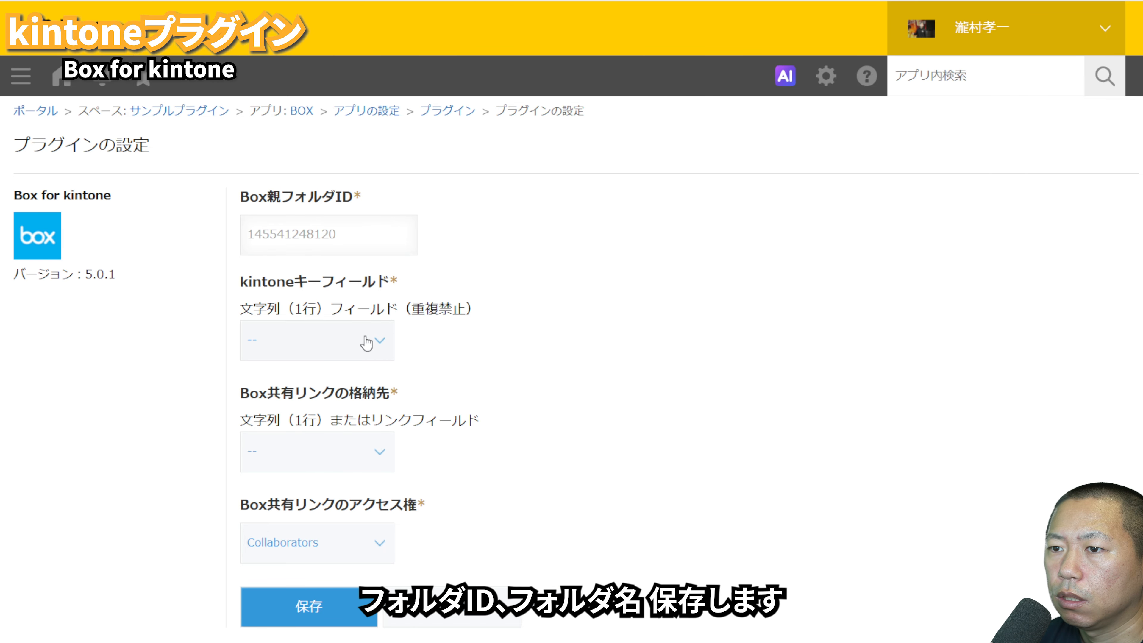
pyautogui.click(365, 341)
pyautogui.click(324, 455)
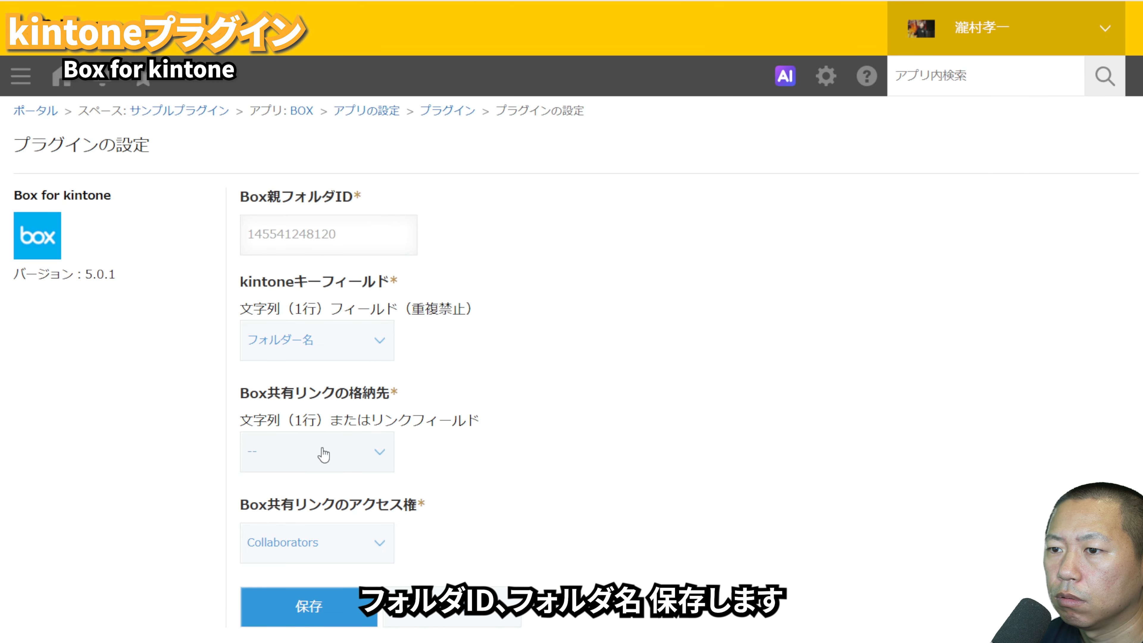
pyautogui.click(318, 536)
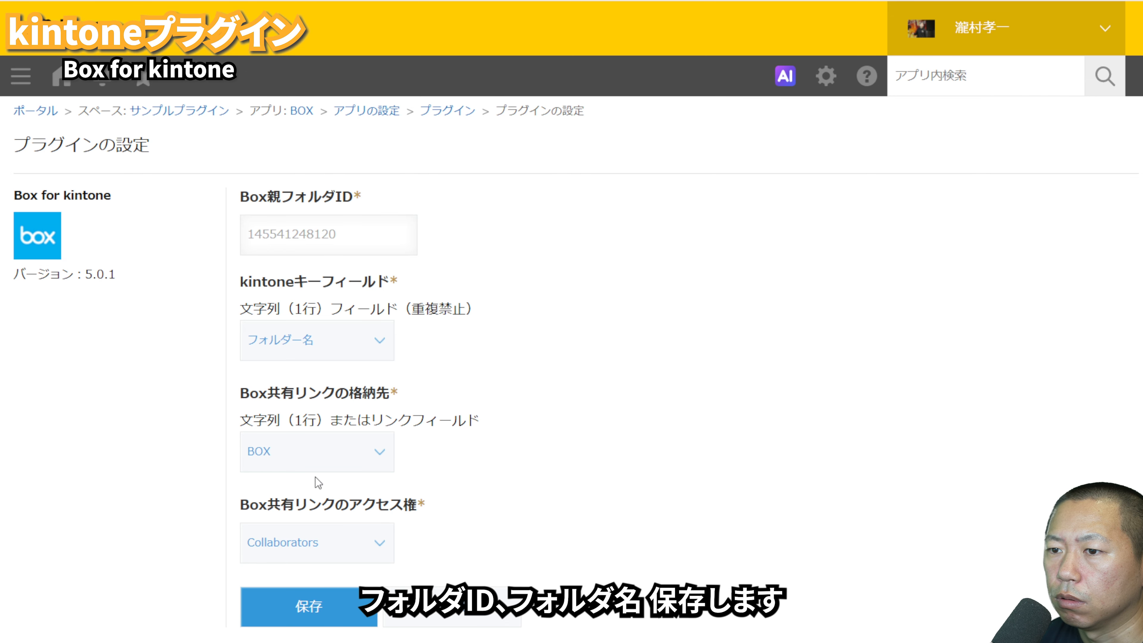
pyautogui.click(324, 610)
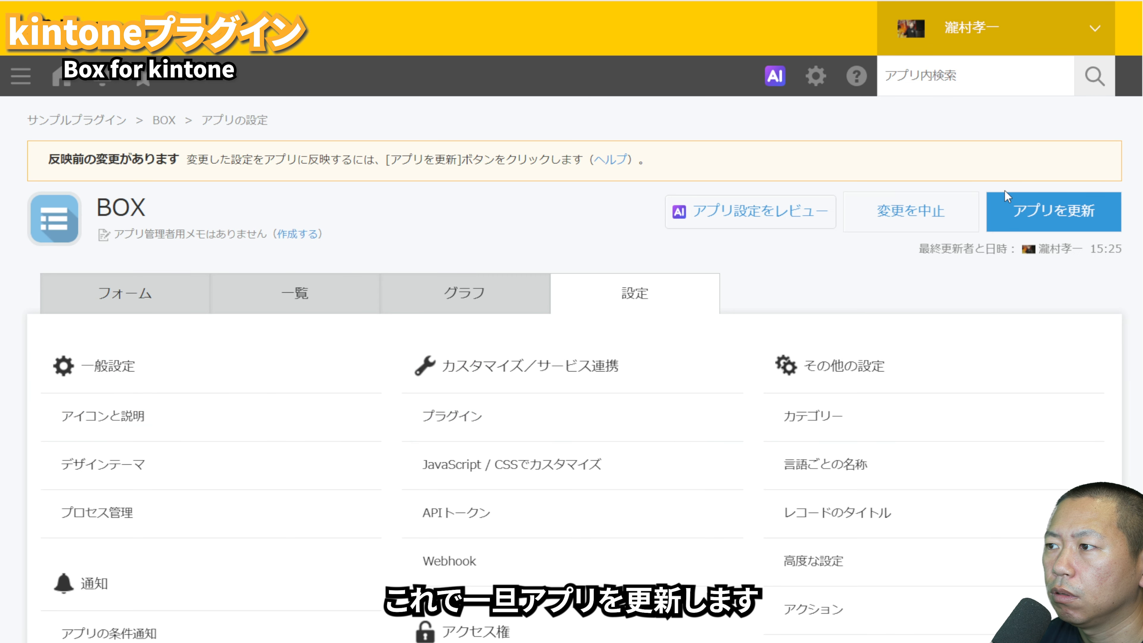
pyautogui.click(1041, 223)
pyautogui.click(719, 497)
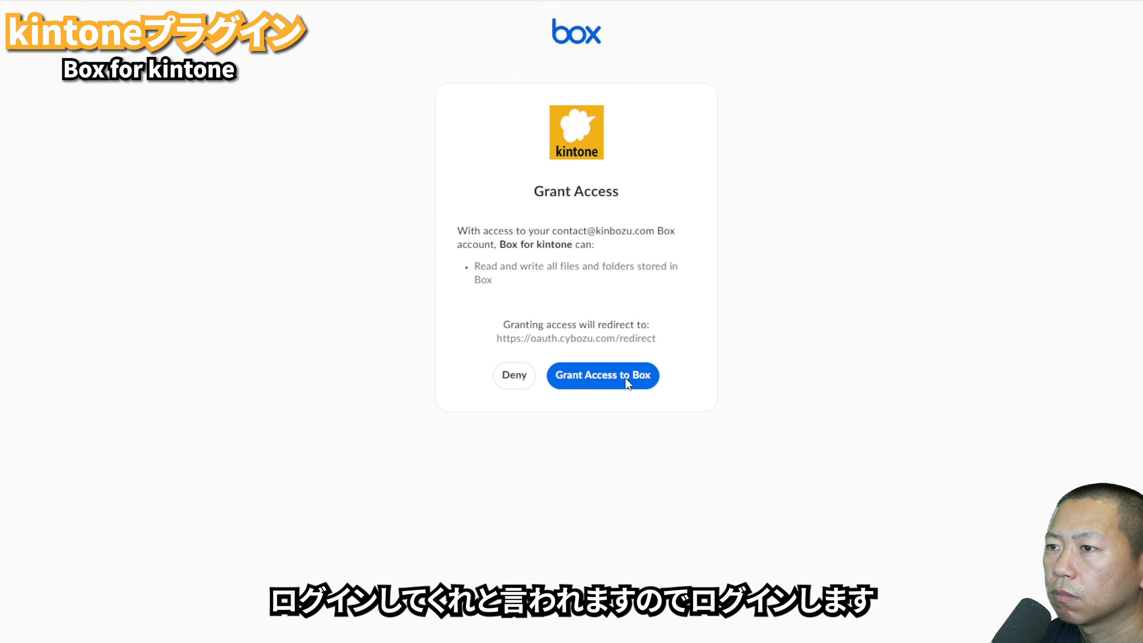
# Step: Log in to authorize kintone's access to Box and save a new BOX record with フォルダー名 set to kintone
pyautogui.click(626, 378)
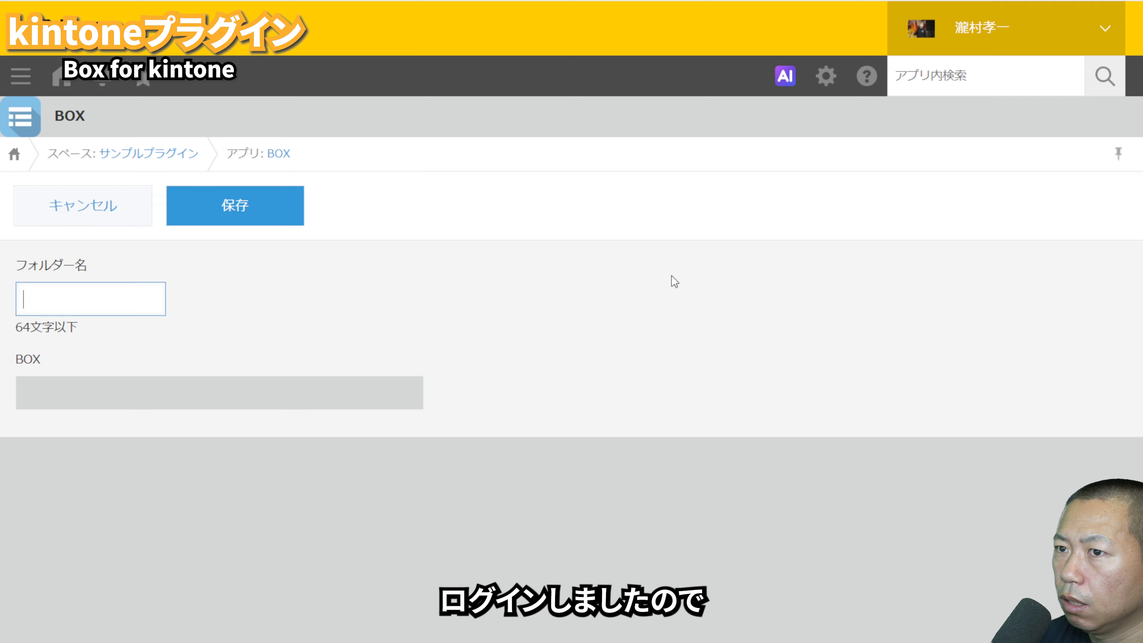
pyautogui.click(267, 205)
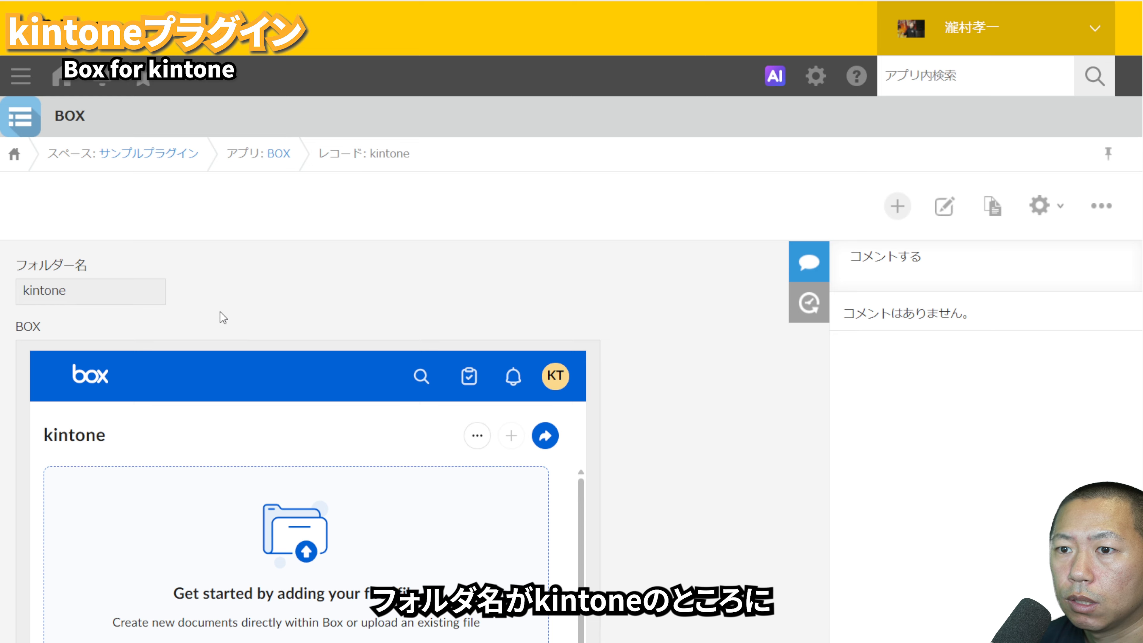
# Step: Upload kintoneユーザー数 (YouTubeサムネイル).png to the record's embedded Box folder, preview it and return to the file list
pyautogui.scroll(-1, 419, 563)
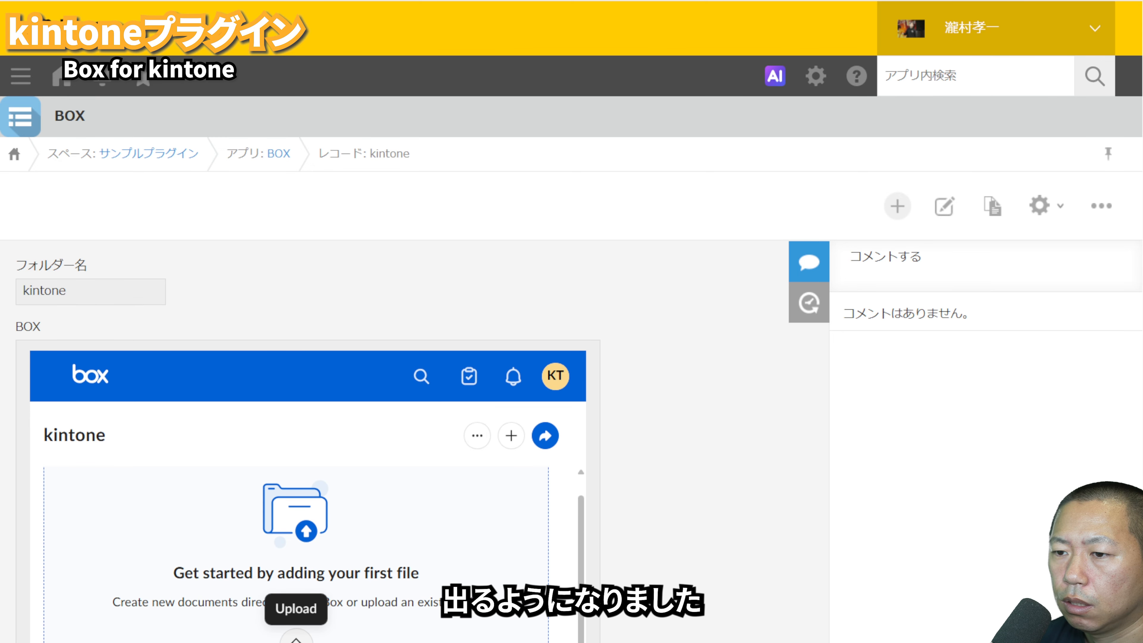
pyautogui.click(295, 640)
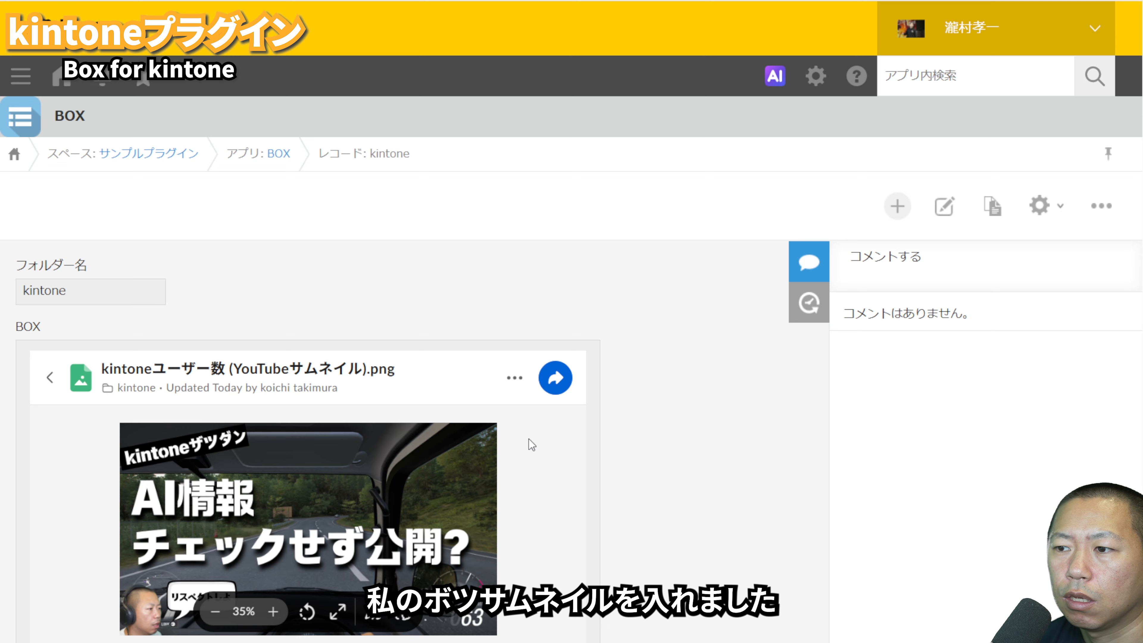
pyautogui.click(44, 374)
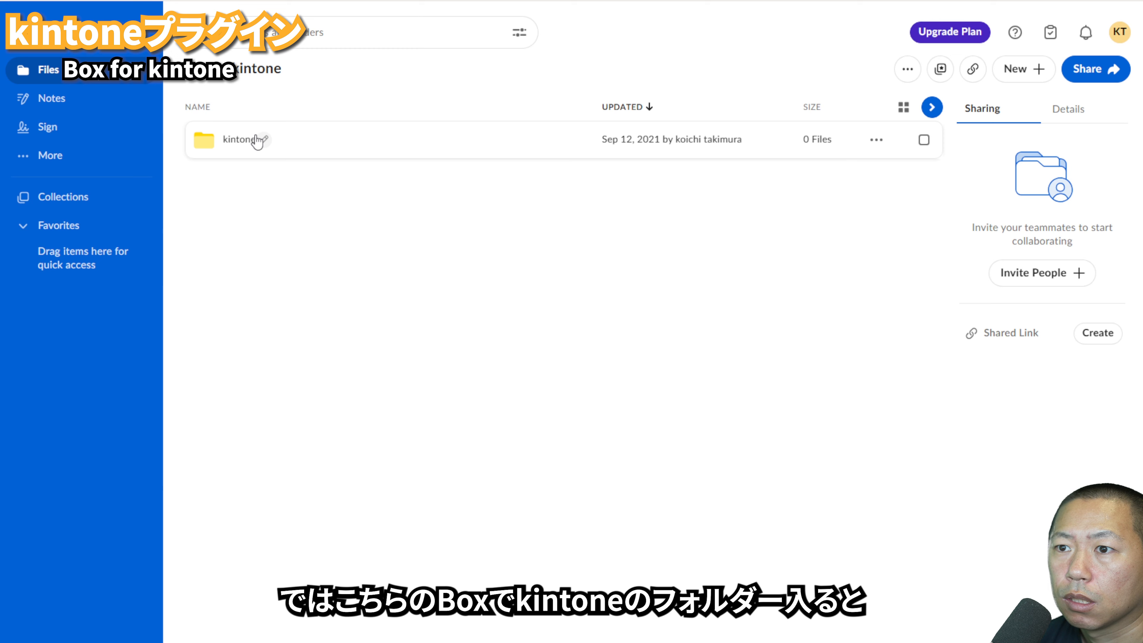
# Step: Upload kintoneユーザー数 (YouTubeサムネイル) (1).png to the kintone folder in Box, then reload the kintone record and open that file's options
pyautogui.click(234, 139)
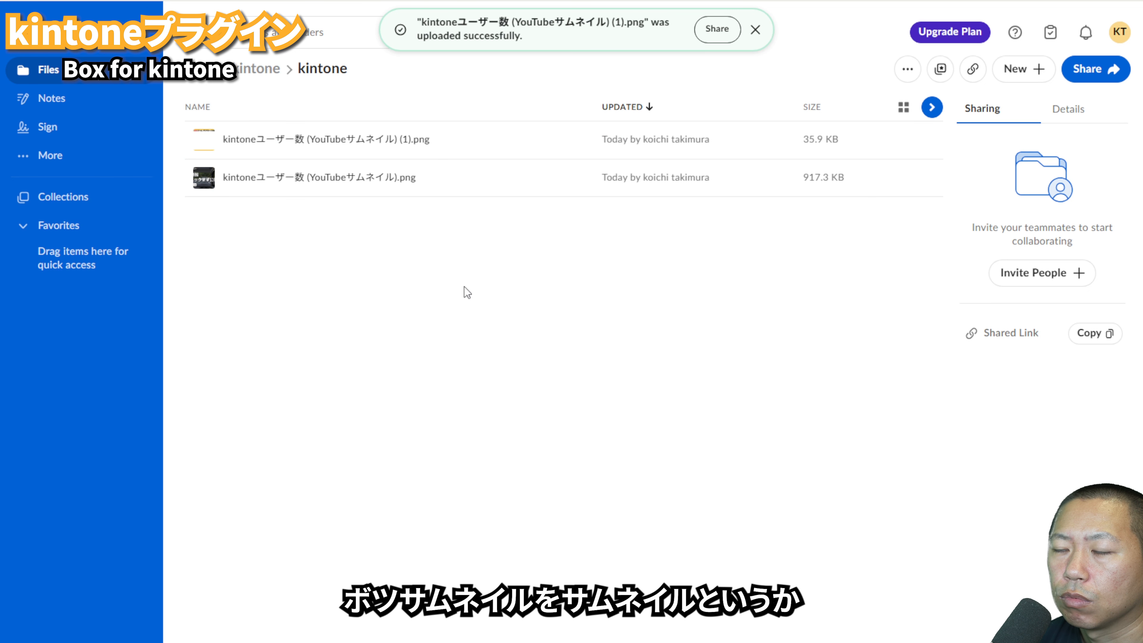
pyautogui.moveTo(201, 144)
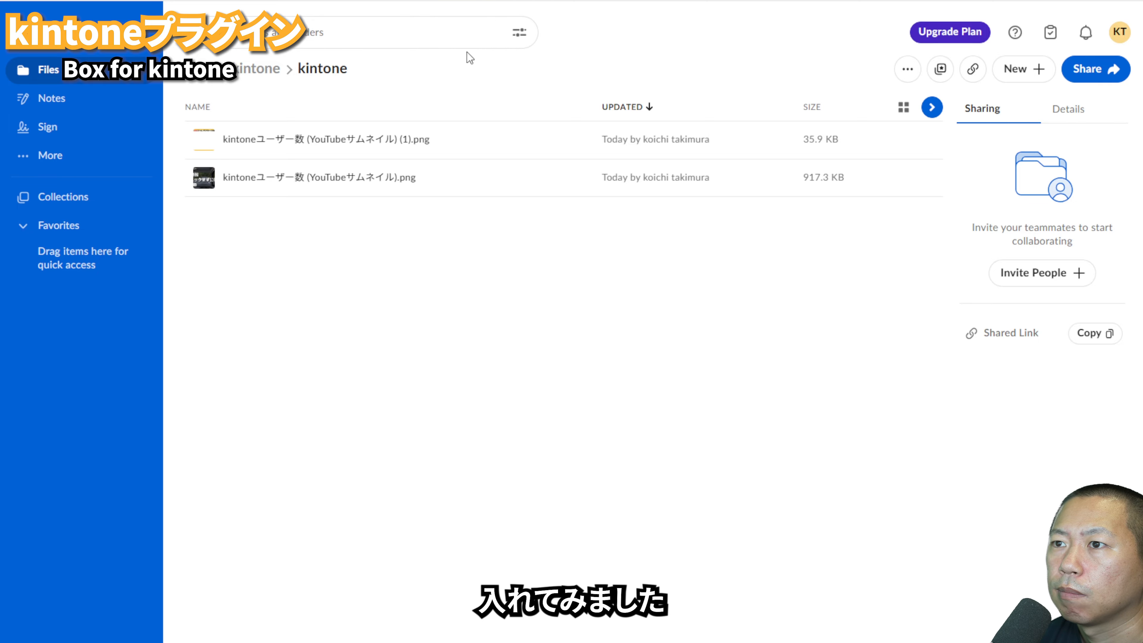
pyautogui.click(159, 0)
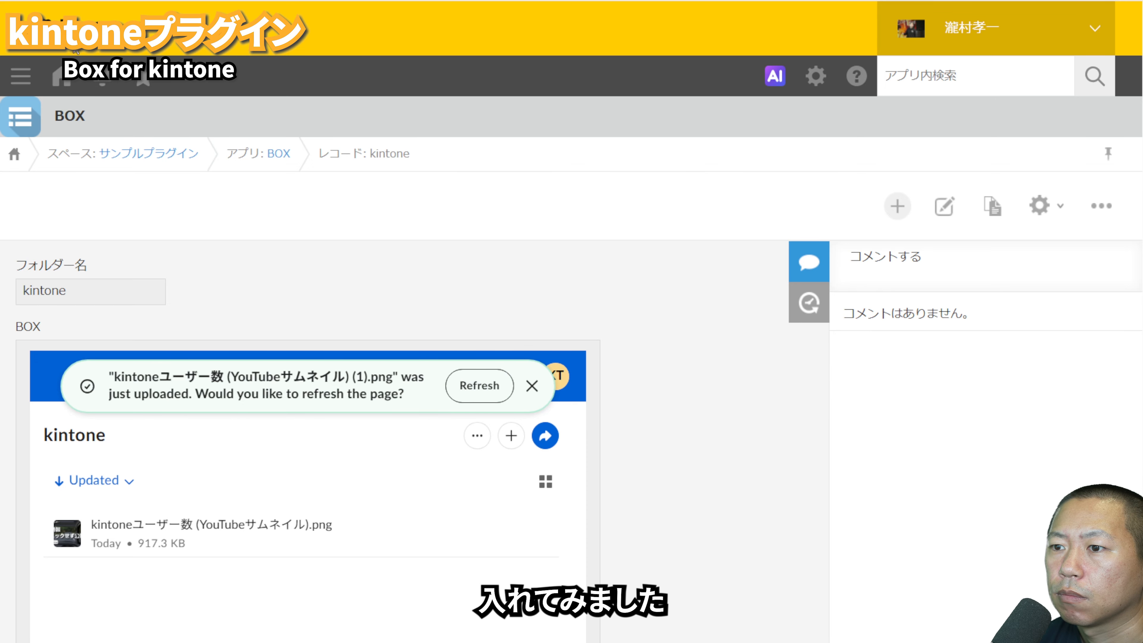
pyautogui.press('F5')
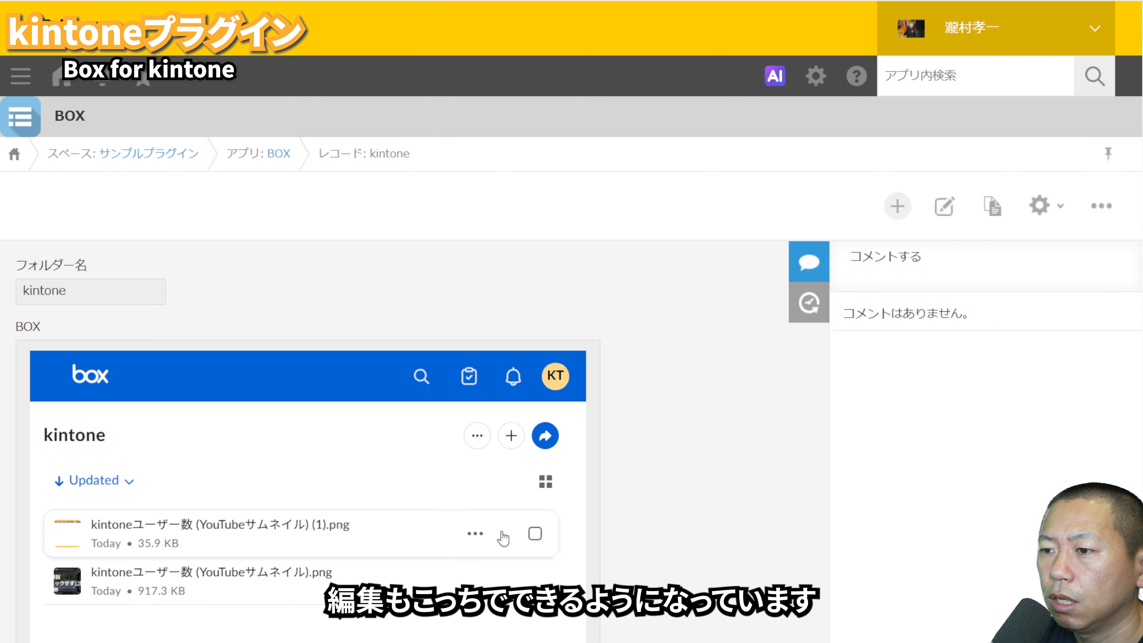
pyautogui.click(465, 535)
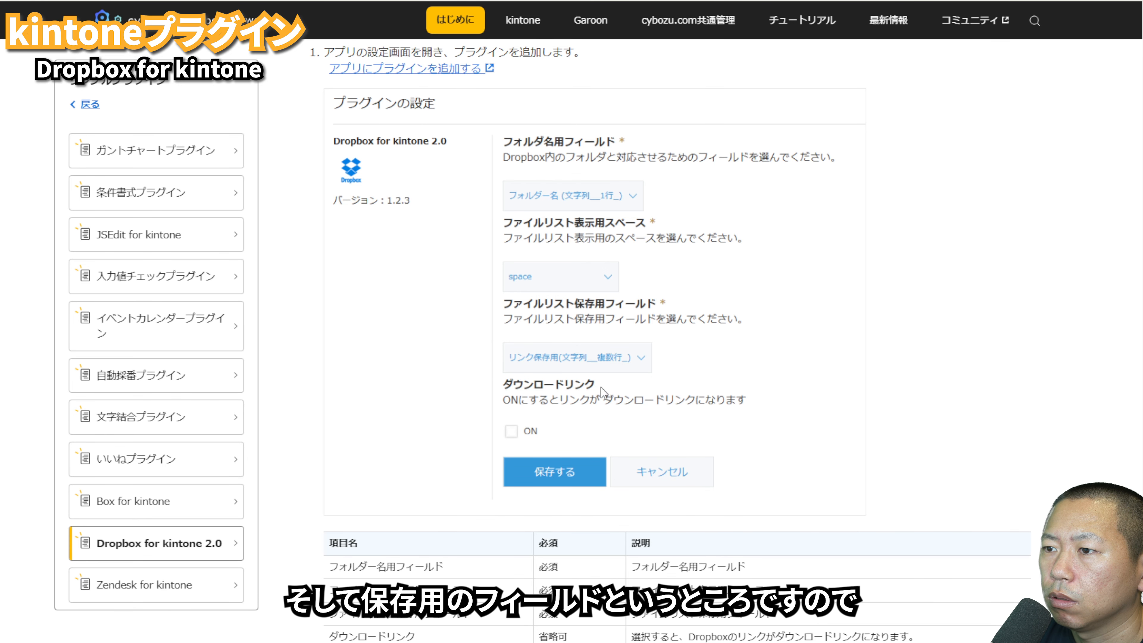
# Step: Add a 文字列 (1行) field named フォルダー名 to the new DropBox app's form
pyautogui.scroll(15, 582, 385)
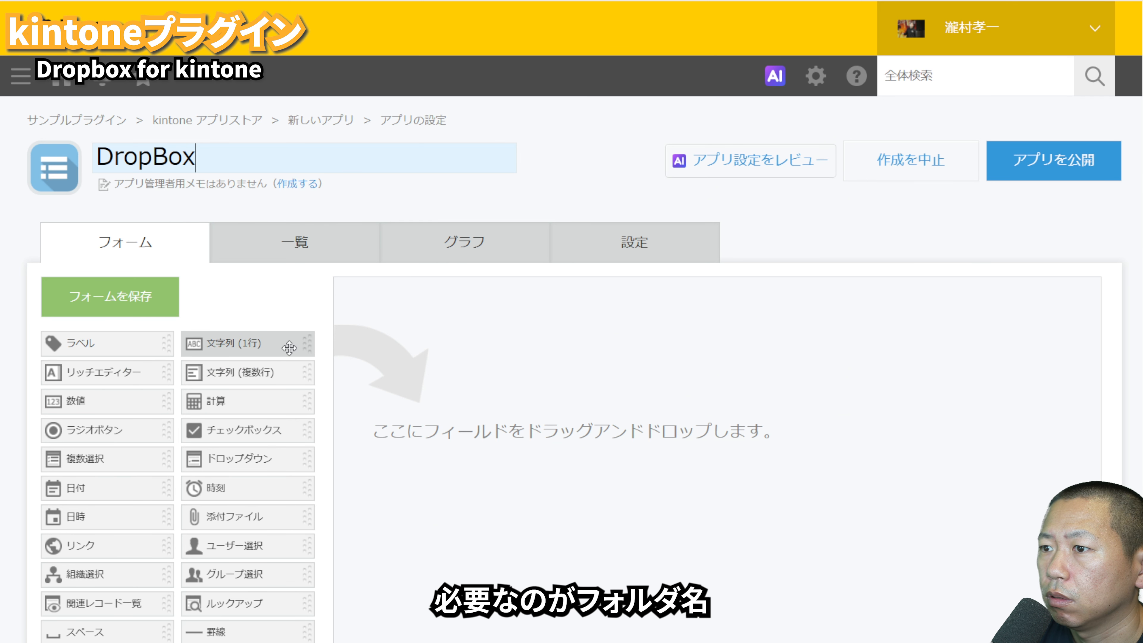
pyautogui.moveTo(227, 345); pyautogui.dragTo(603, 379)
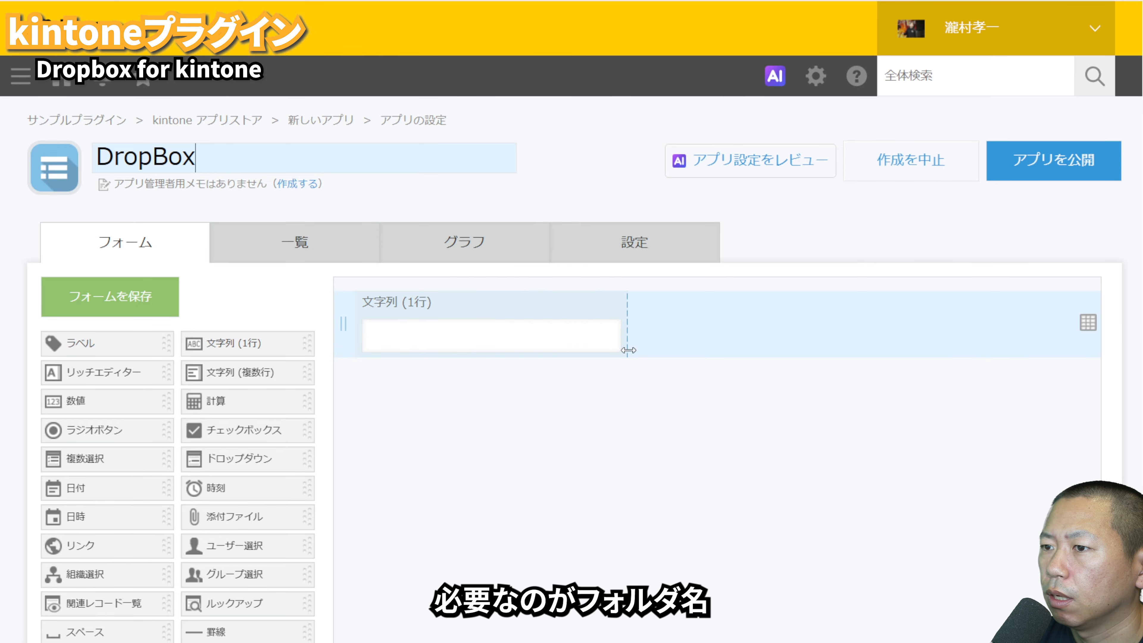
pyautogui.click(630, 301)
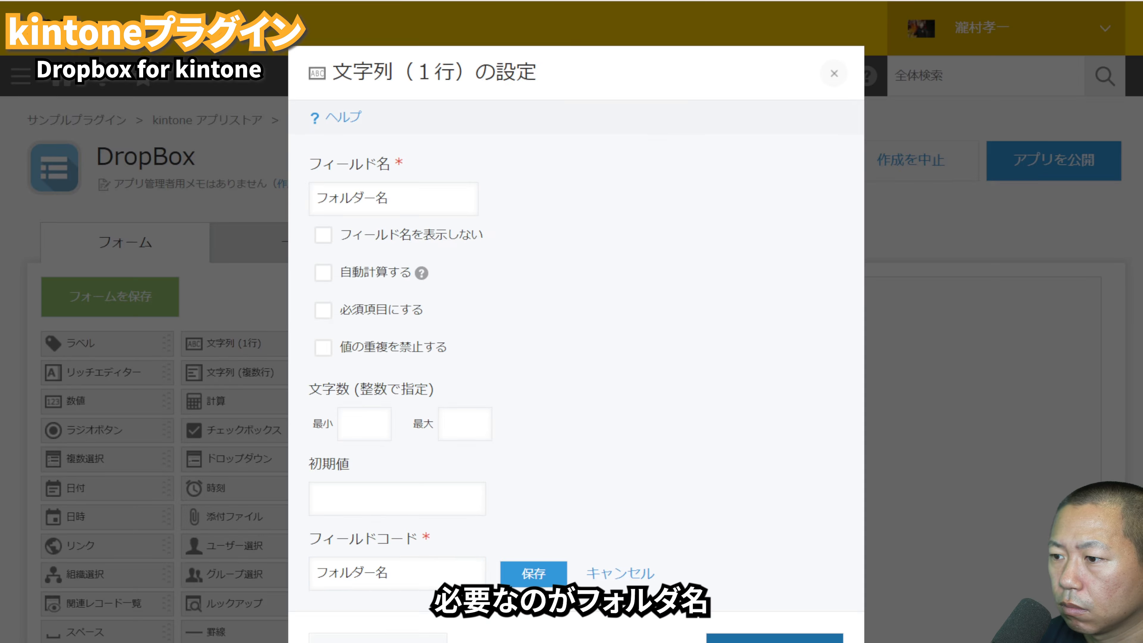
pyautogui.click(534, 573)
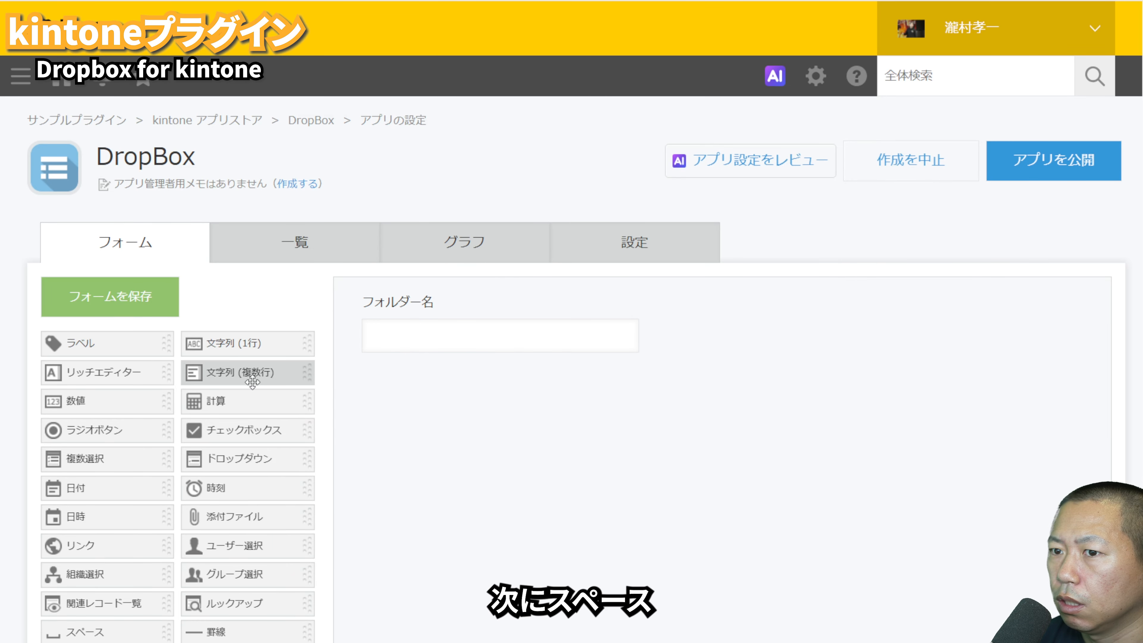
# Step: Place an enlarged スペース below the フォルダー名 field and set its 要素ID to space
pyautogui.moveTo(140, 630); pyautogui.dragTo(629, 571)
pyautogui.click(648, 378)
pyautogui.click(627, 406)
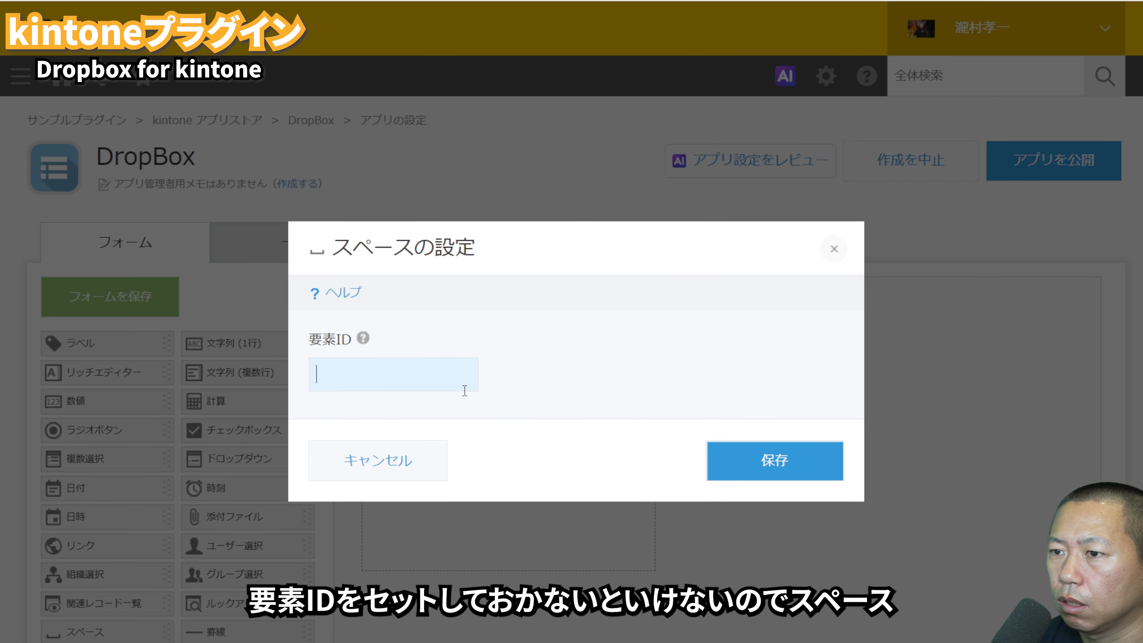
pyautogui.write('space')
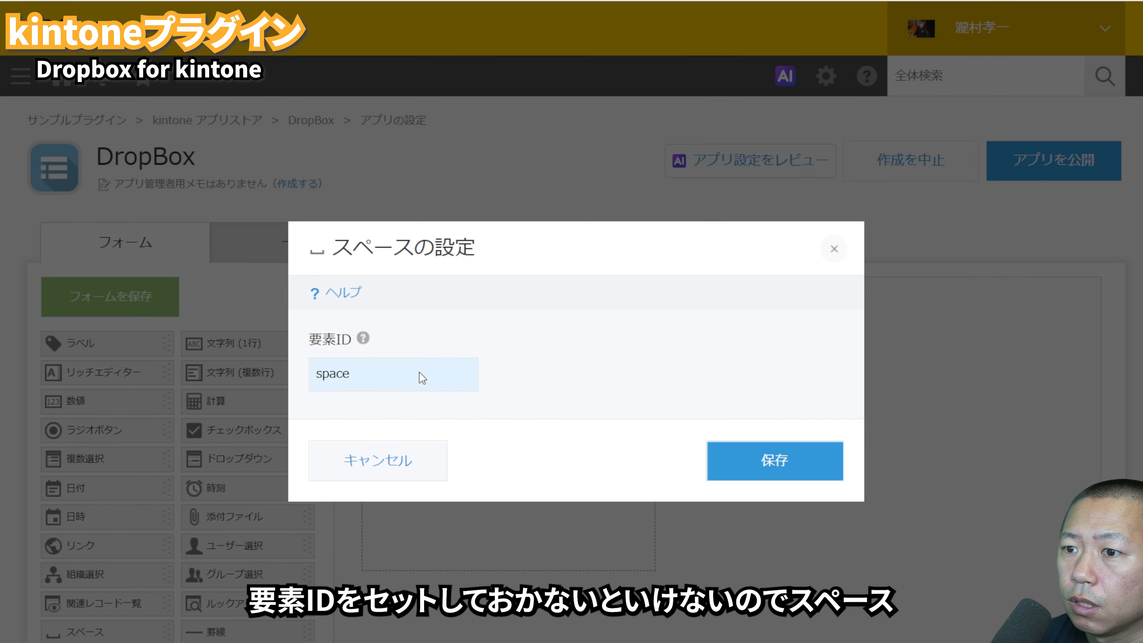
pyautogui.click(737, 464)
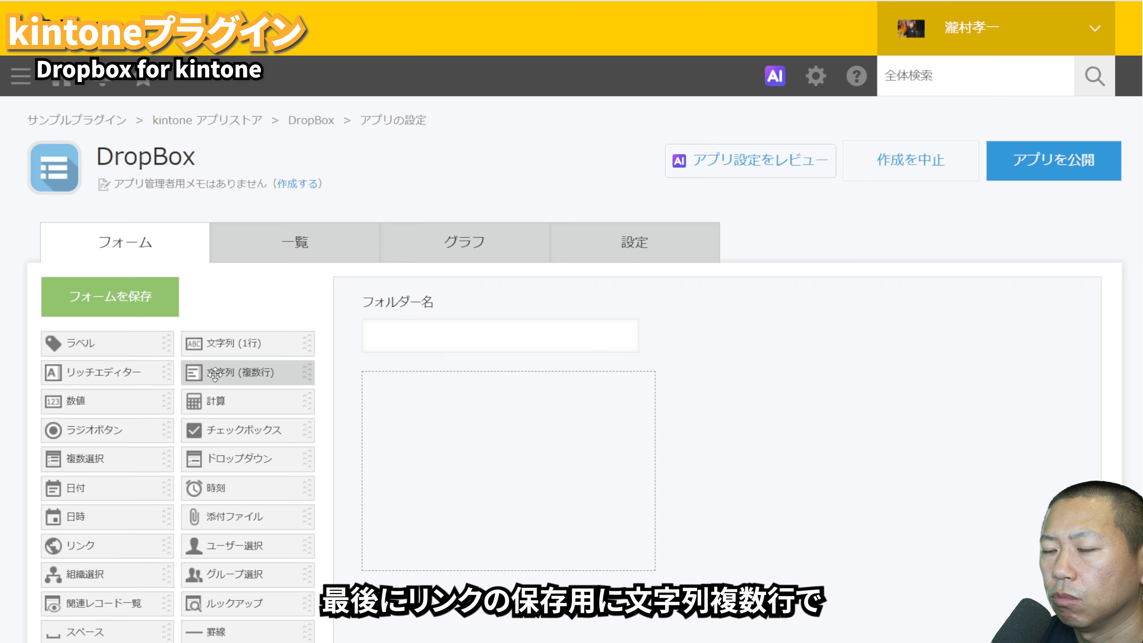
# Step: Add a 文字列 (複数行) field below the space and widen it
pyautogui.moveTo(241, 378); pyautogui.dragTo(406, 618)
pyautogui.scroll(-3, 424, 622)
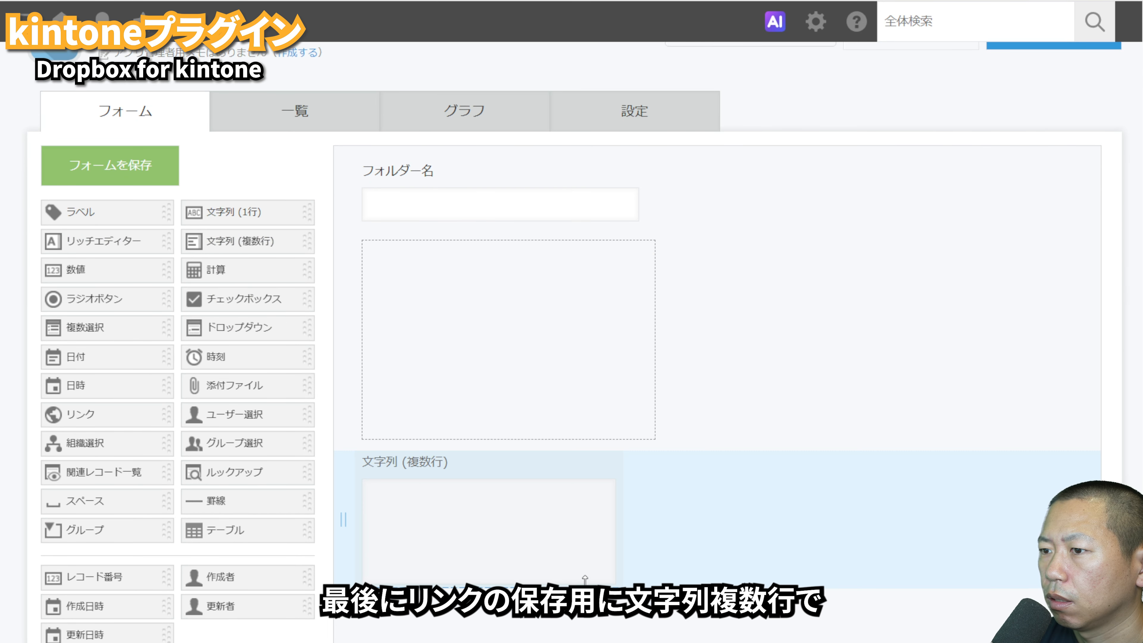
pyautogui.moveTo(618, 554); pyautogui.dragTo(774, 554)
# Step: Rename the 文字列 (複数行) field to リンク and save the form
pyautogui.click(761, 460)
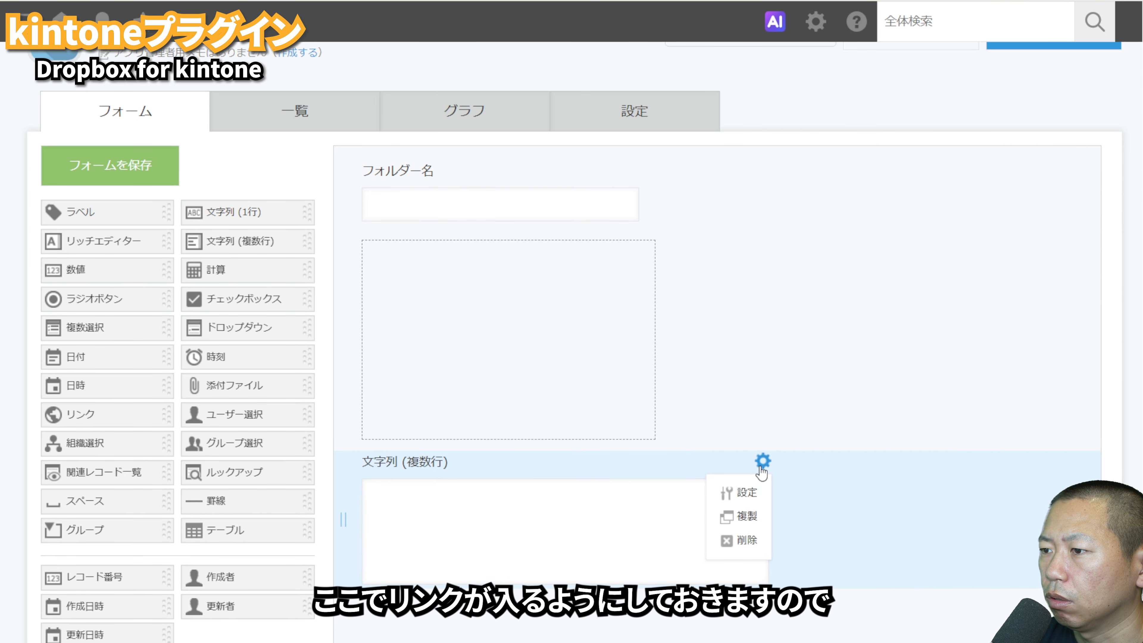
pyautogui.click(750, 488)
pyautogui.press('End')
pyautogui.write('リンク')
pyautogui.press('Left')
pyautogui.press('Left')
pyautogui.press('Left')
pyautogui.press('BackSpace')
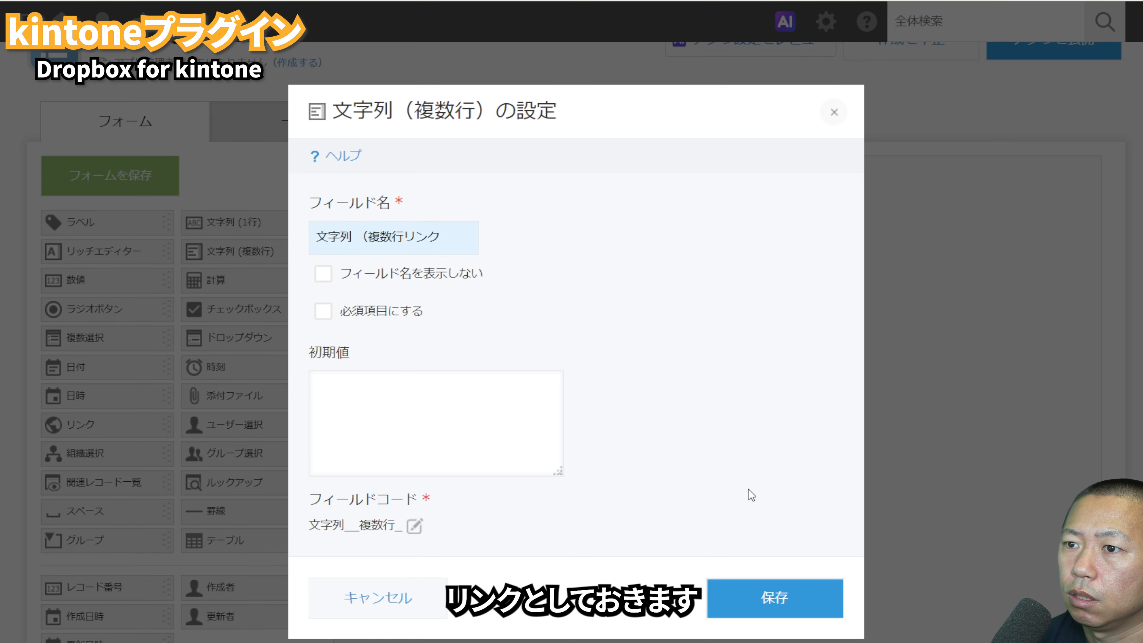
pyautogui.press('BackSpace')
pyautogui.press('BackSpace')
pyautogui.press('BackSpace')
pyautogui.press('BackSpace')
pyautogui.press('BackSpace')
pyautogui.press('BackSpace')
pyautogui.press('BackSpace')
pyautogui.press('BackSpace')
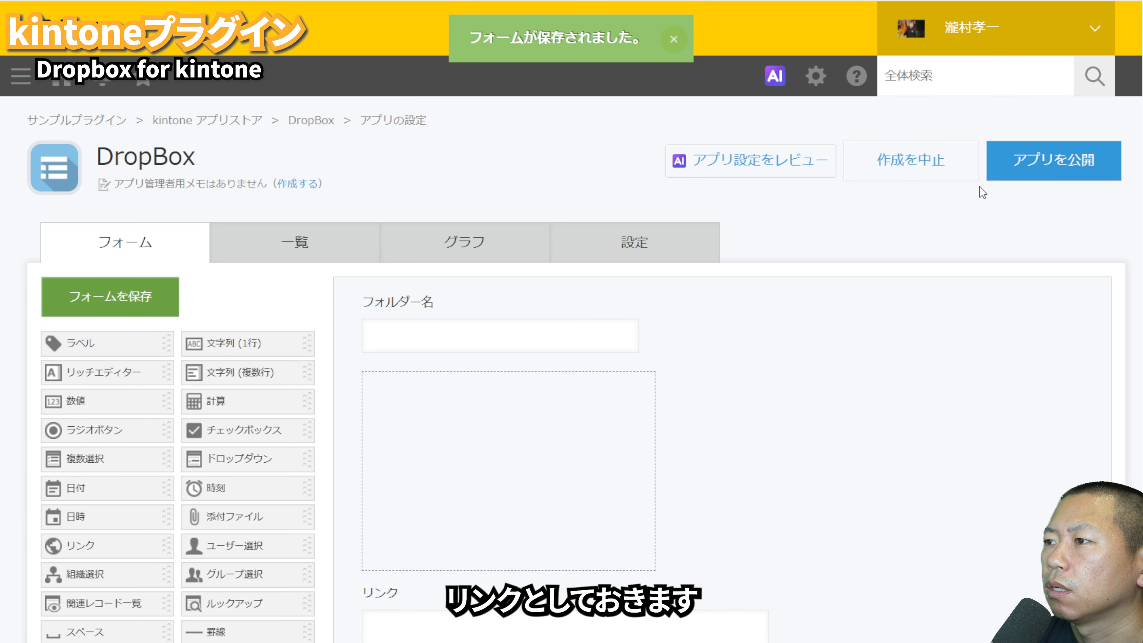
# Step: Publish the DropBox app and open a blank new record
pyautogui.click(997, 174)
pyautogui.click(694, 436)
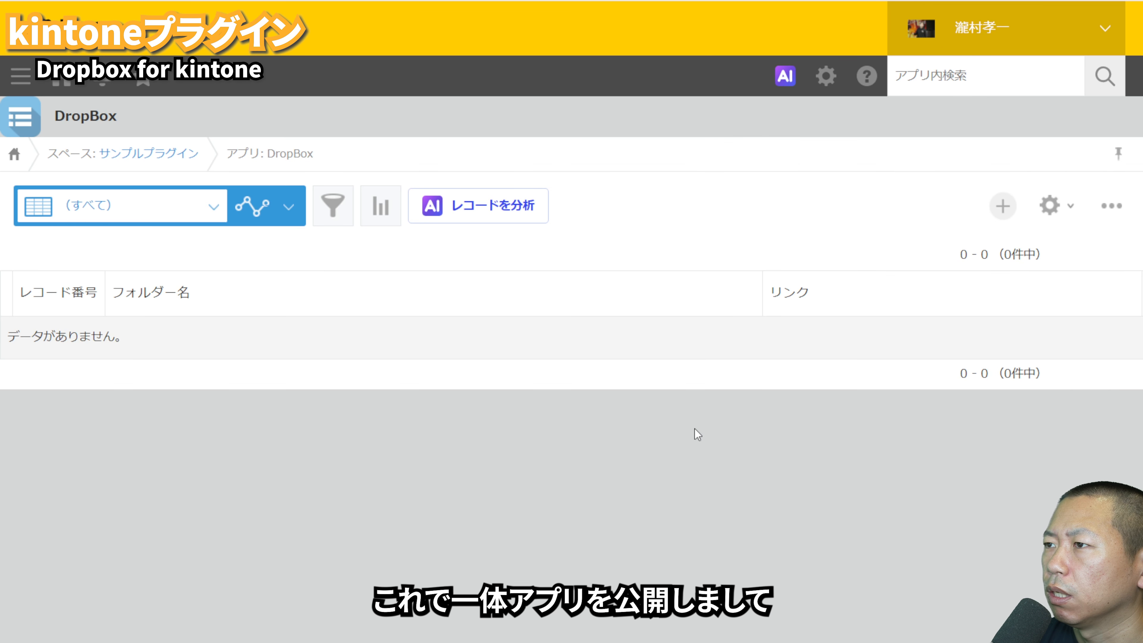
pyautogui.click(997, 217)
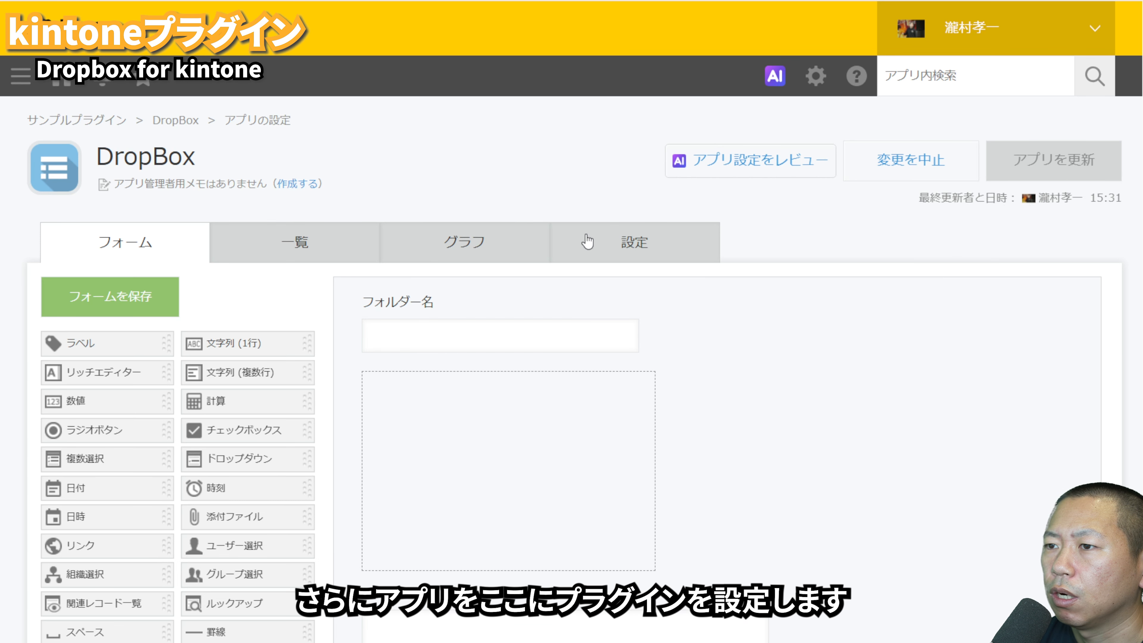
# Step: Add Dropbox for kintone 2.0 to the DropBox app and save its settings with フォルダー名, space, リンク and ダウンロードリンク ON
pyautogui.click(591, 243)
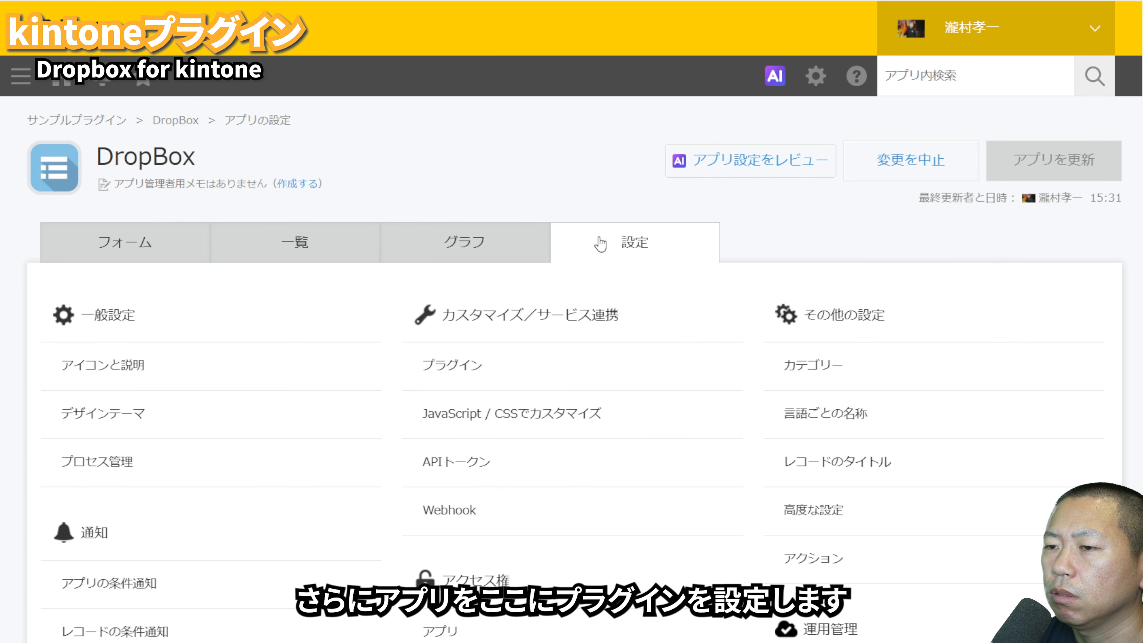
pyautogui.click(482, 380)
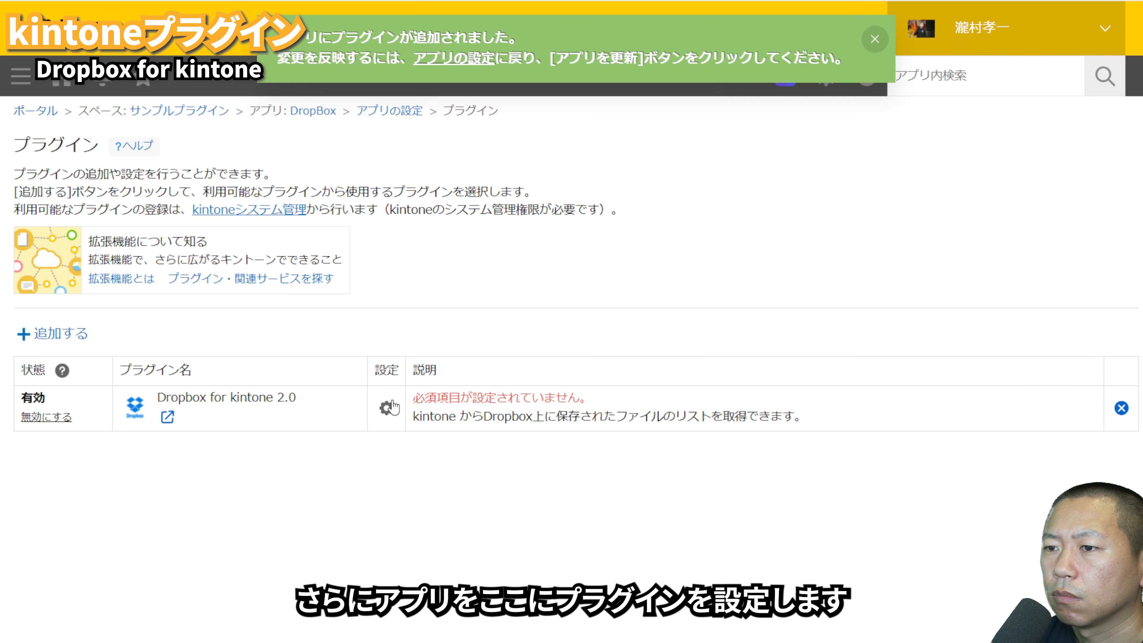
pyautogui.click(389, 405)
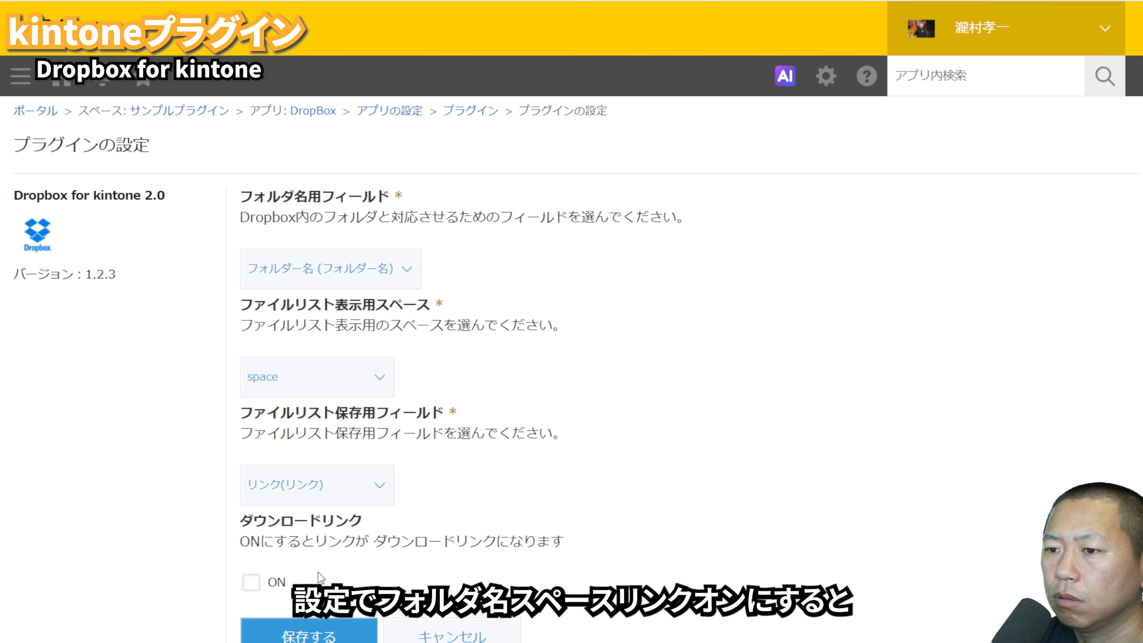
pyautogui.click(251, 582)
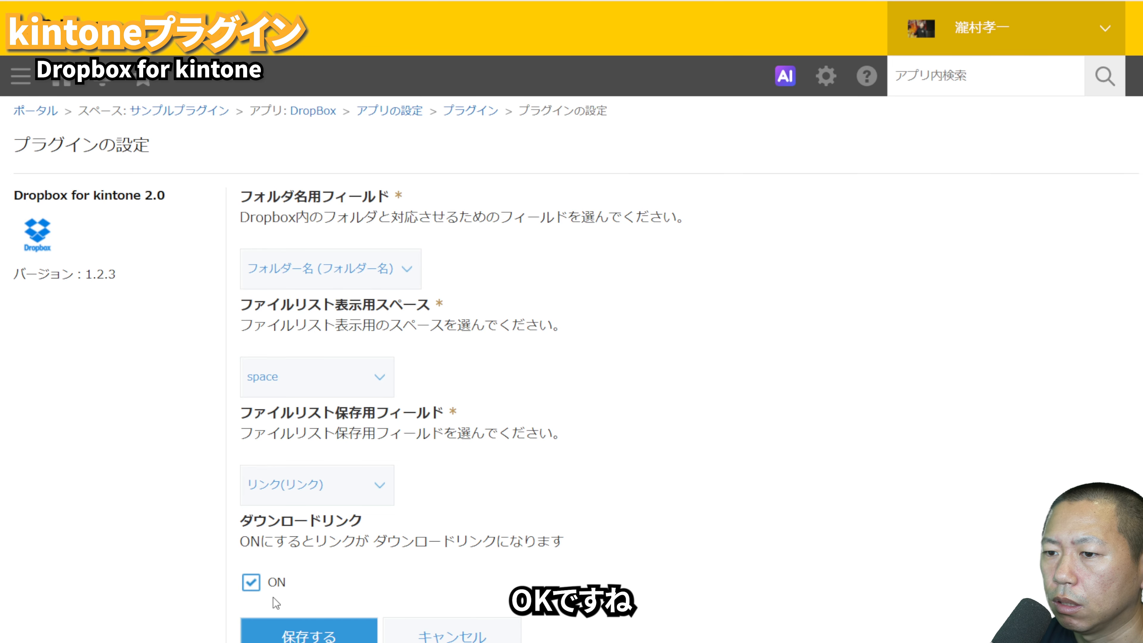
pyautogui.click(298, 637)
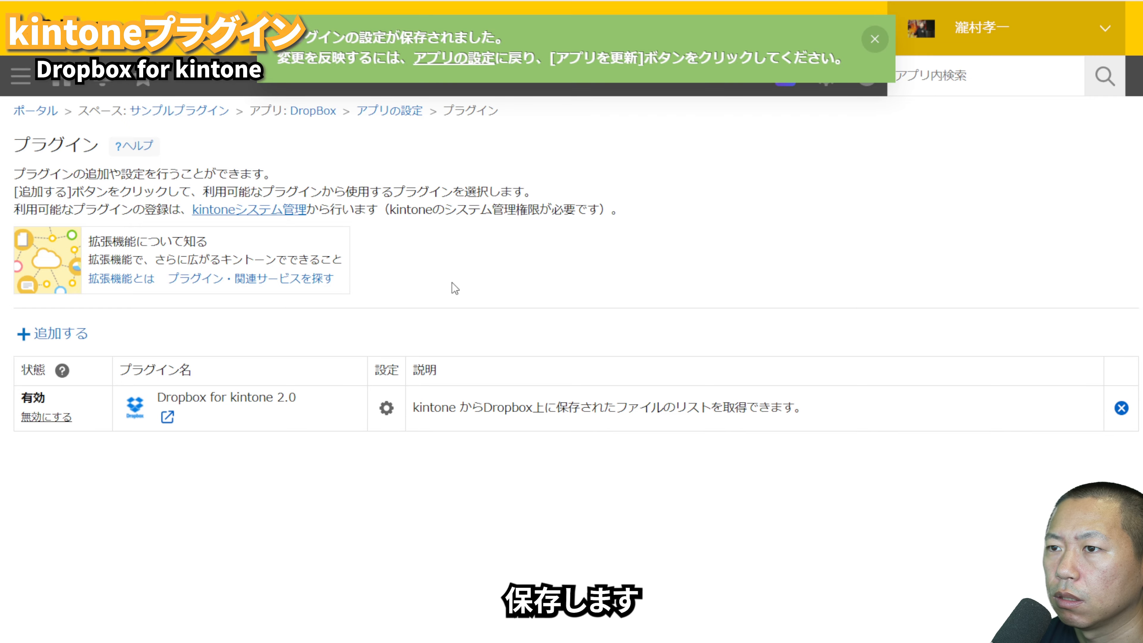
# Step: Return to the DropBox app's settings and publish the plugin changes by updating the app
pyautogui.click(392, 110)
pyautogui.click(1072, 211)
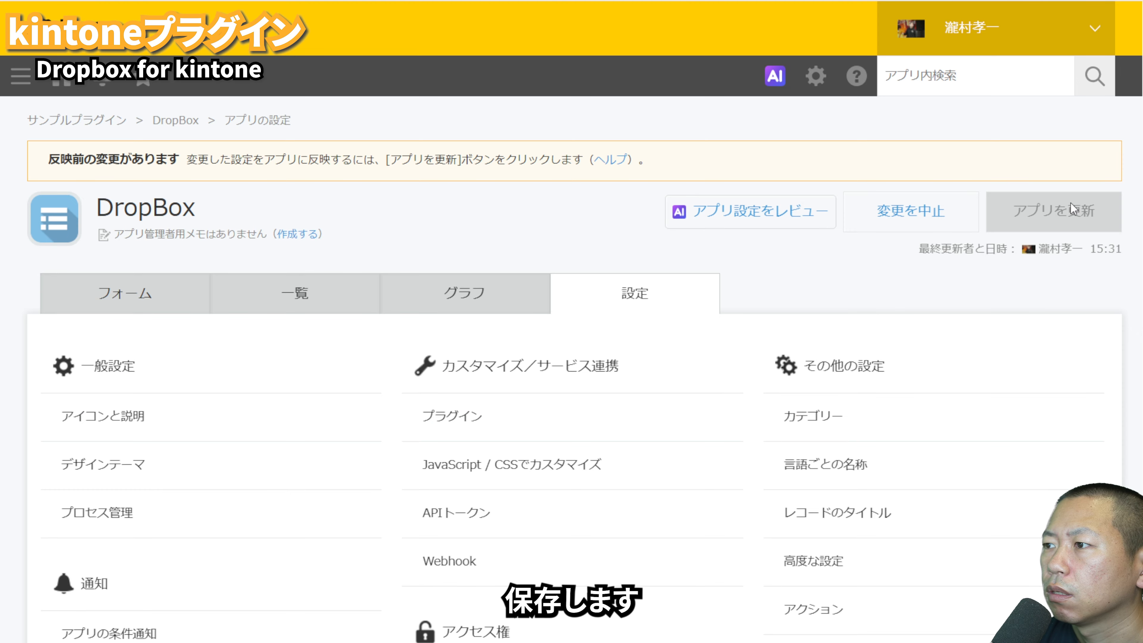
pyautogui.click(739, 494)
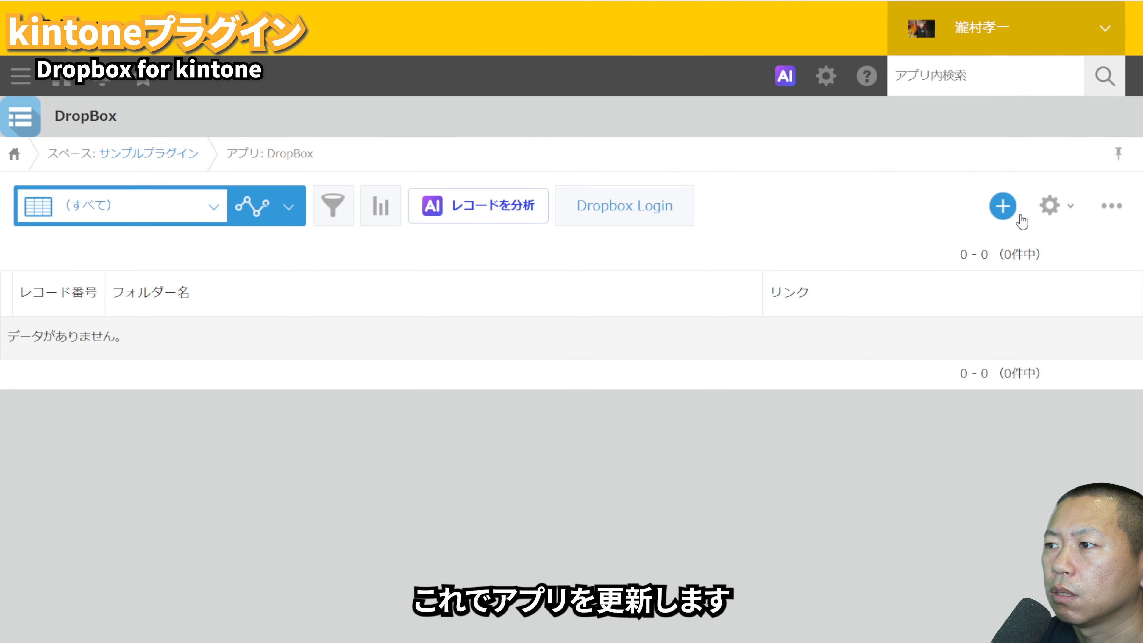
# Step: Add a record with フォルダー名 set to kintone and save it
pyautogui.click(1004, 207)
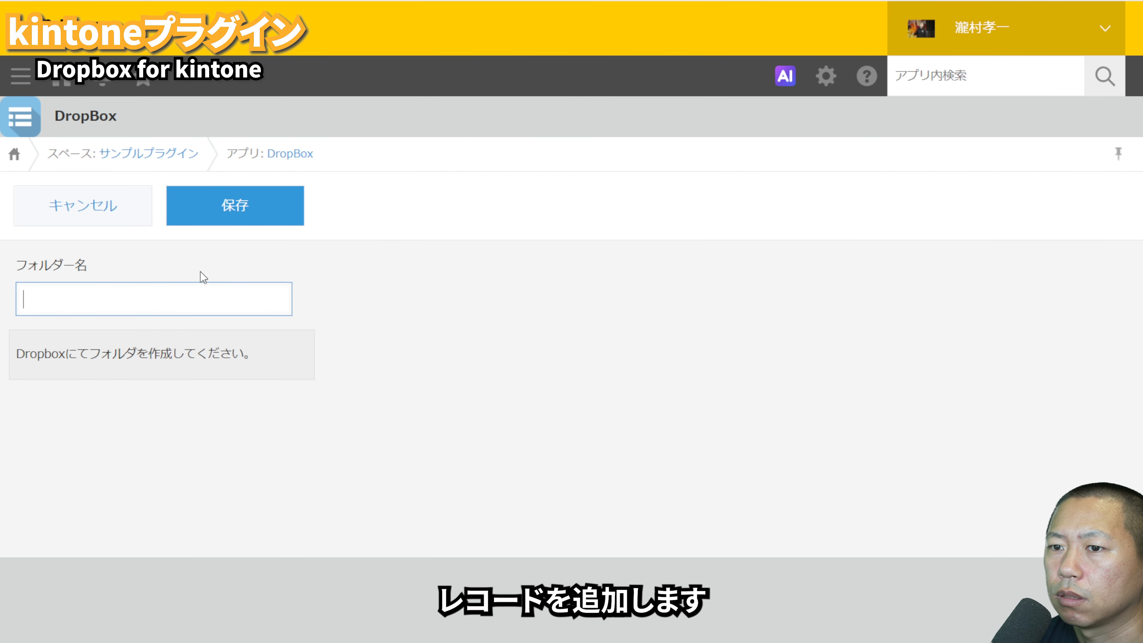
pyautogui.click(192, 290)
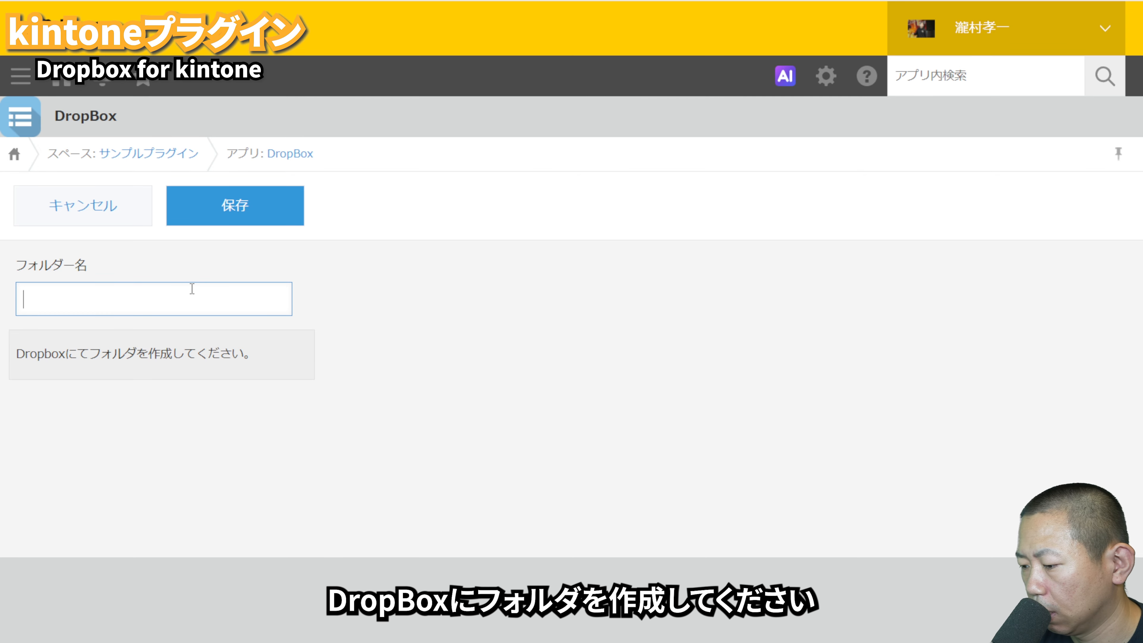
pyautogui.write('a')
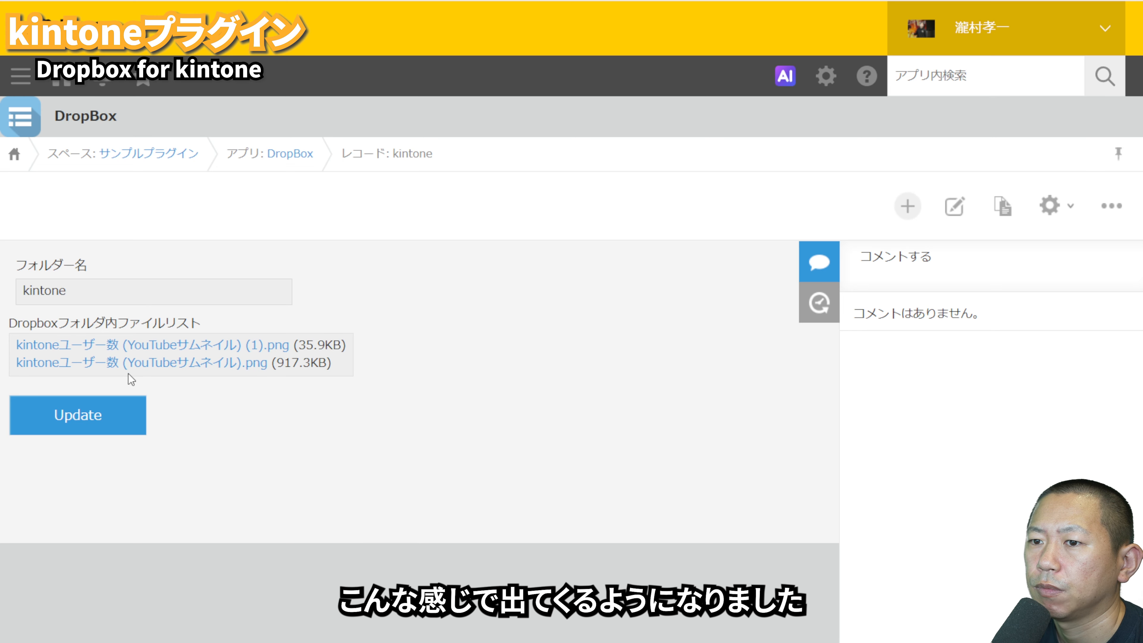
# Step: Open the linked kintoneユーザー数 (YouTubeサムネイル).png file and refresh the Dropbox file list in the kintone record without editing the record
pyautogui.click(112, 366)
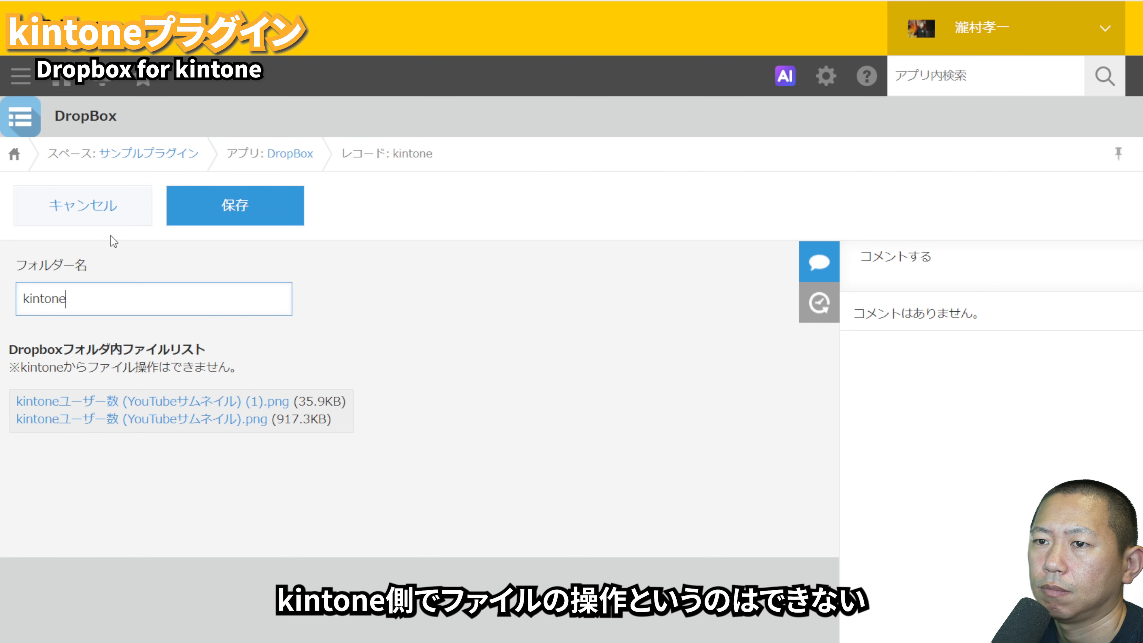
pyautogui.click(113, 219)
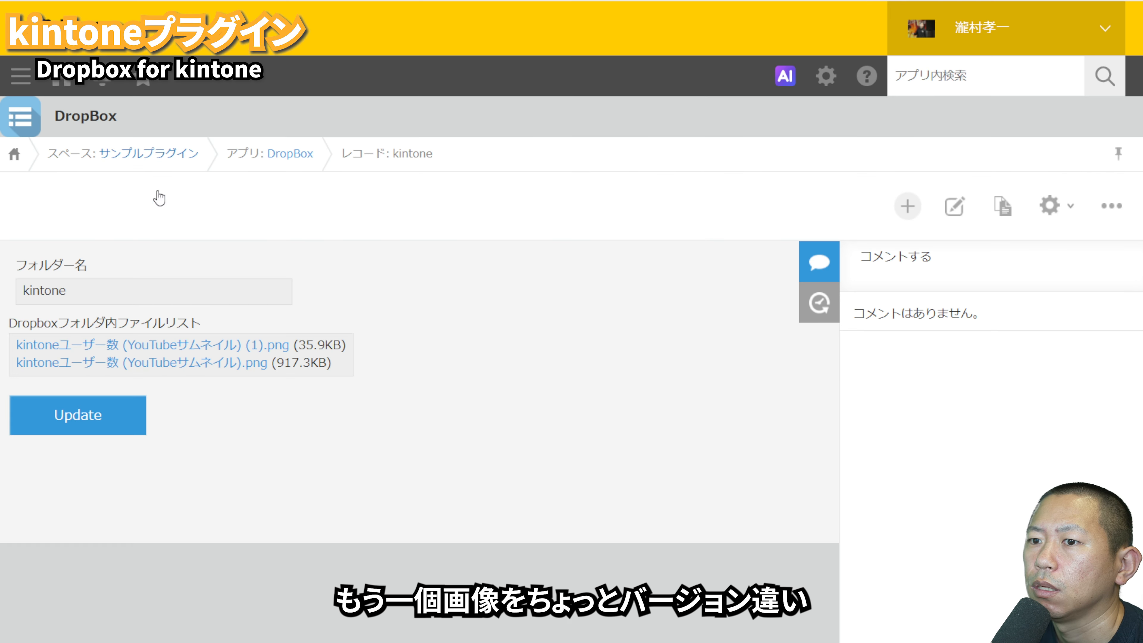
pyautogui.click(103, 418)
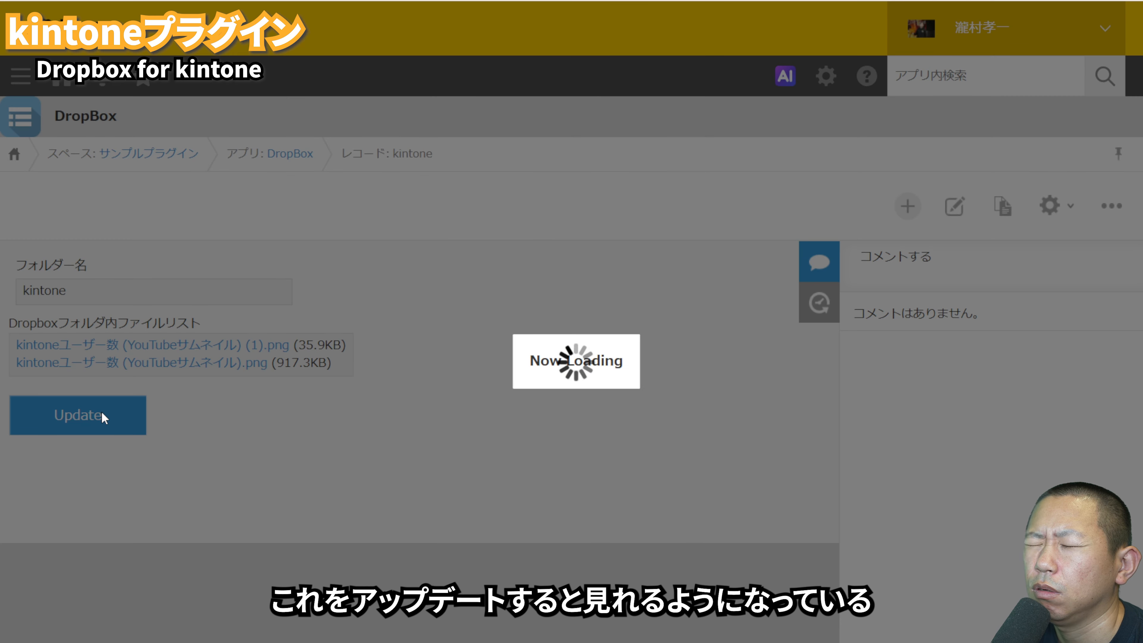